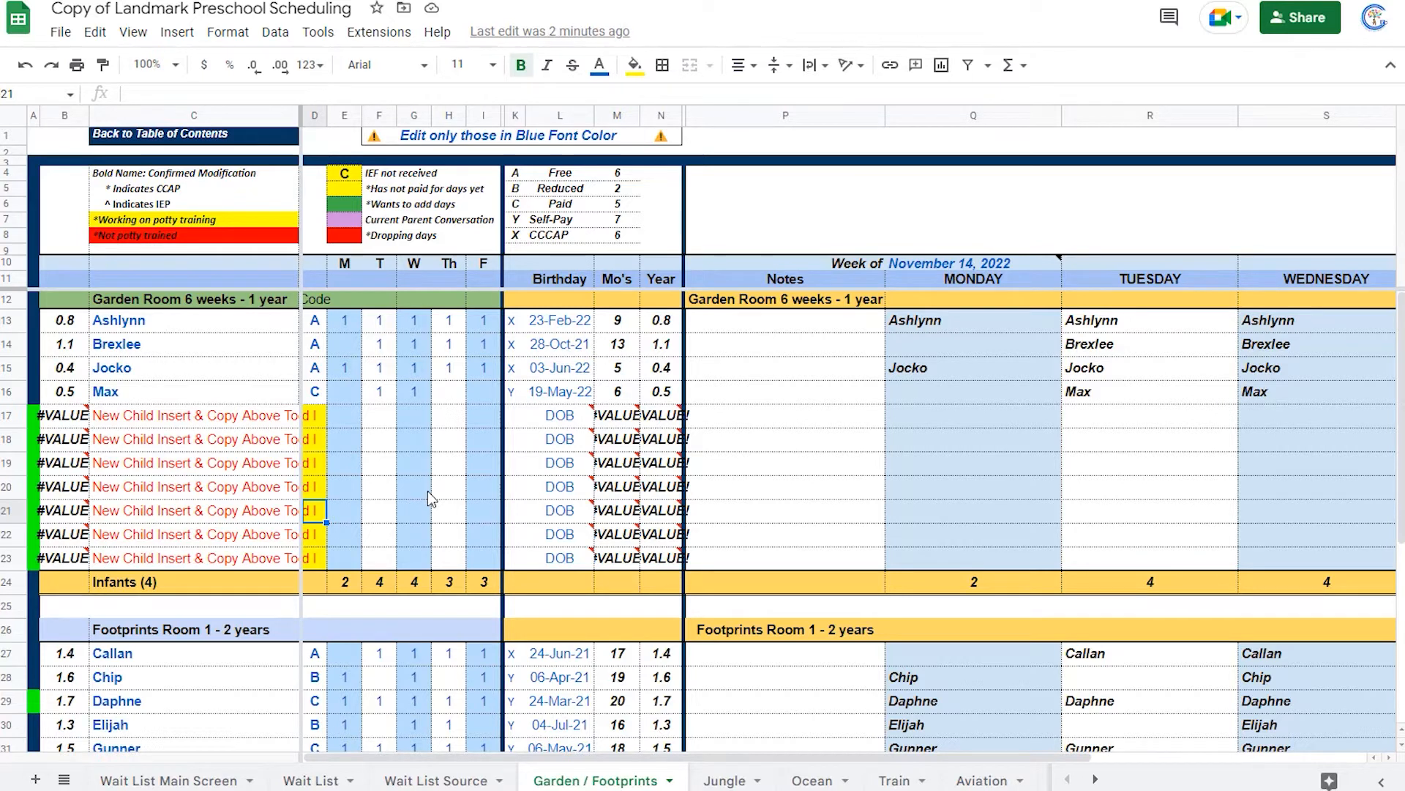
# Examine the Center Totals sheet and the Garden / Footprints F meal count sheet.
pyautogui.scroll(-1, 727, 630)
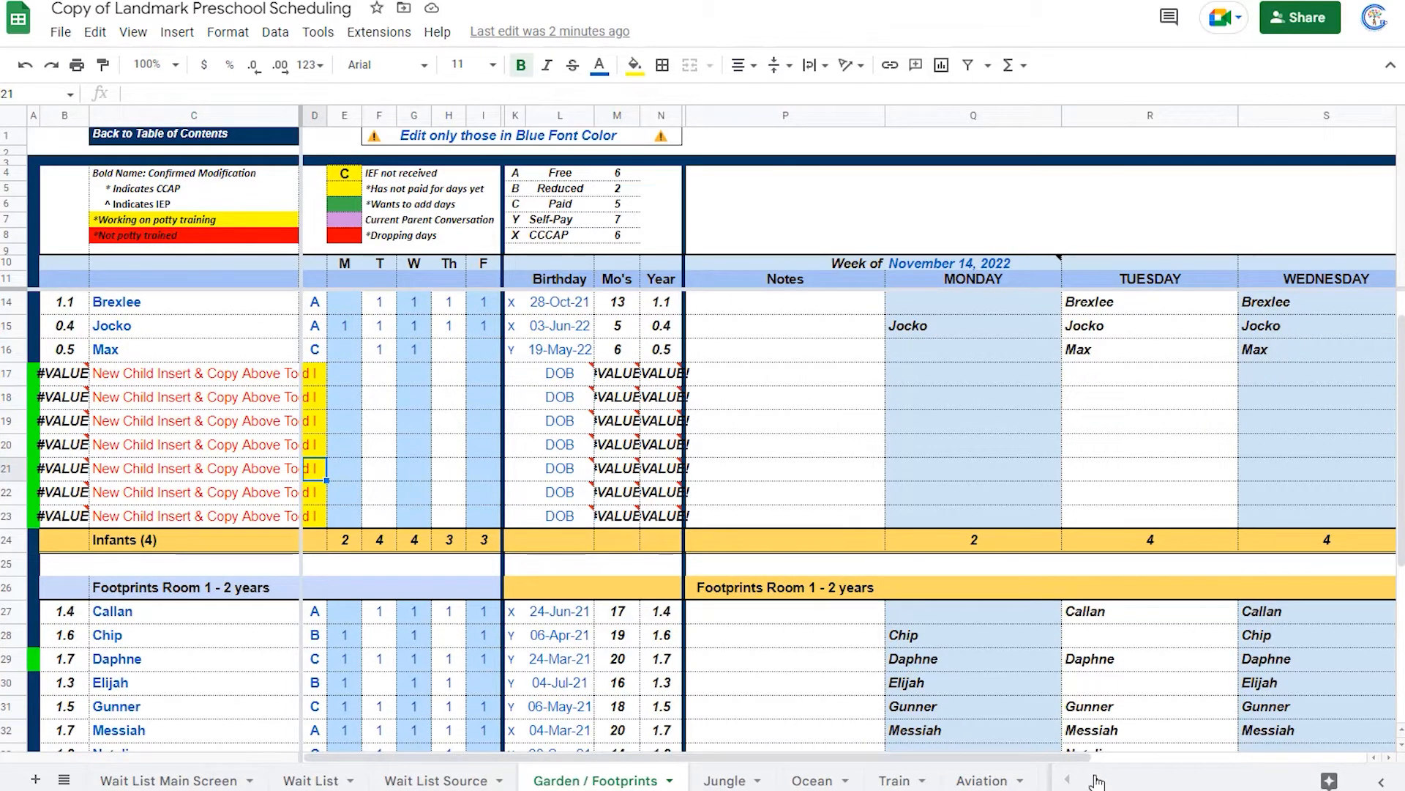
pyautogui.click(1095, 779)
pyautogui.click(150, 781)
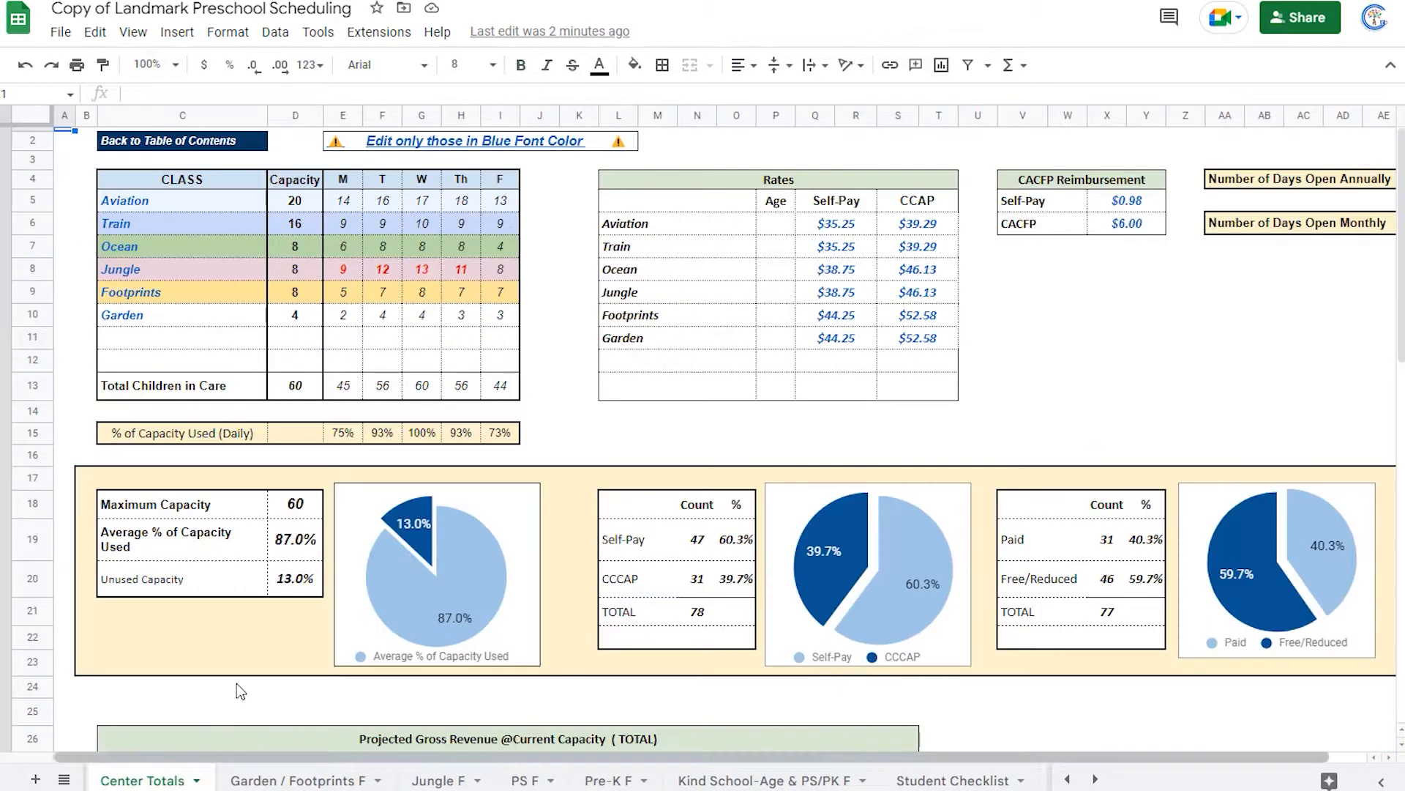
pyautogui.click(455, 595)
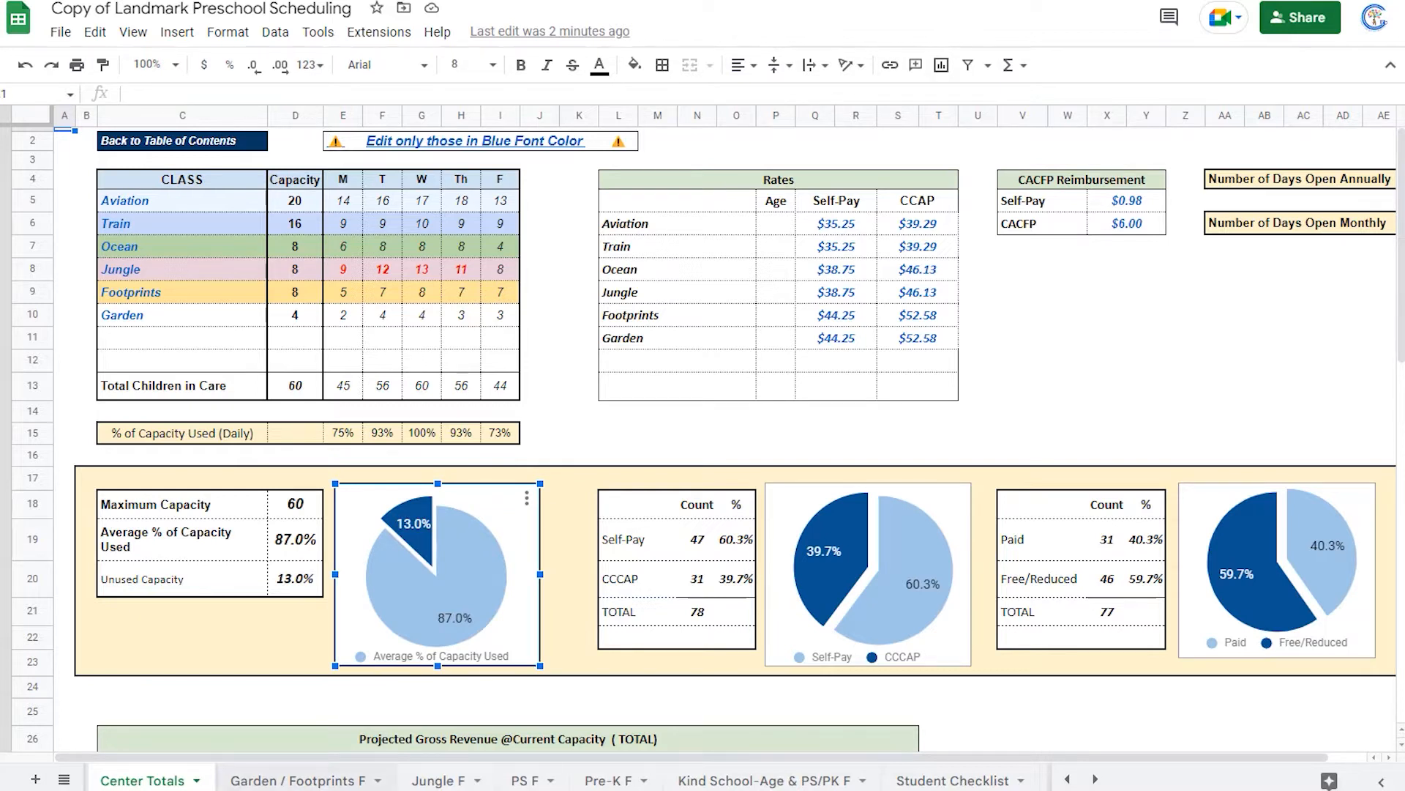
pyautogui.click(268, 783)
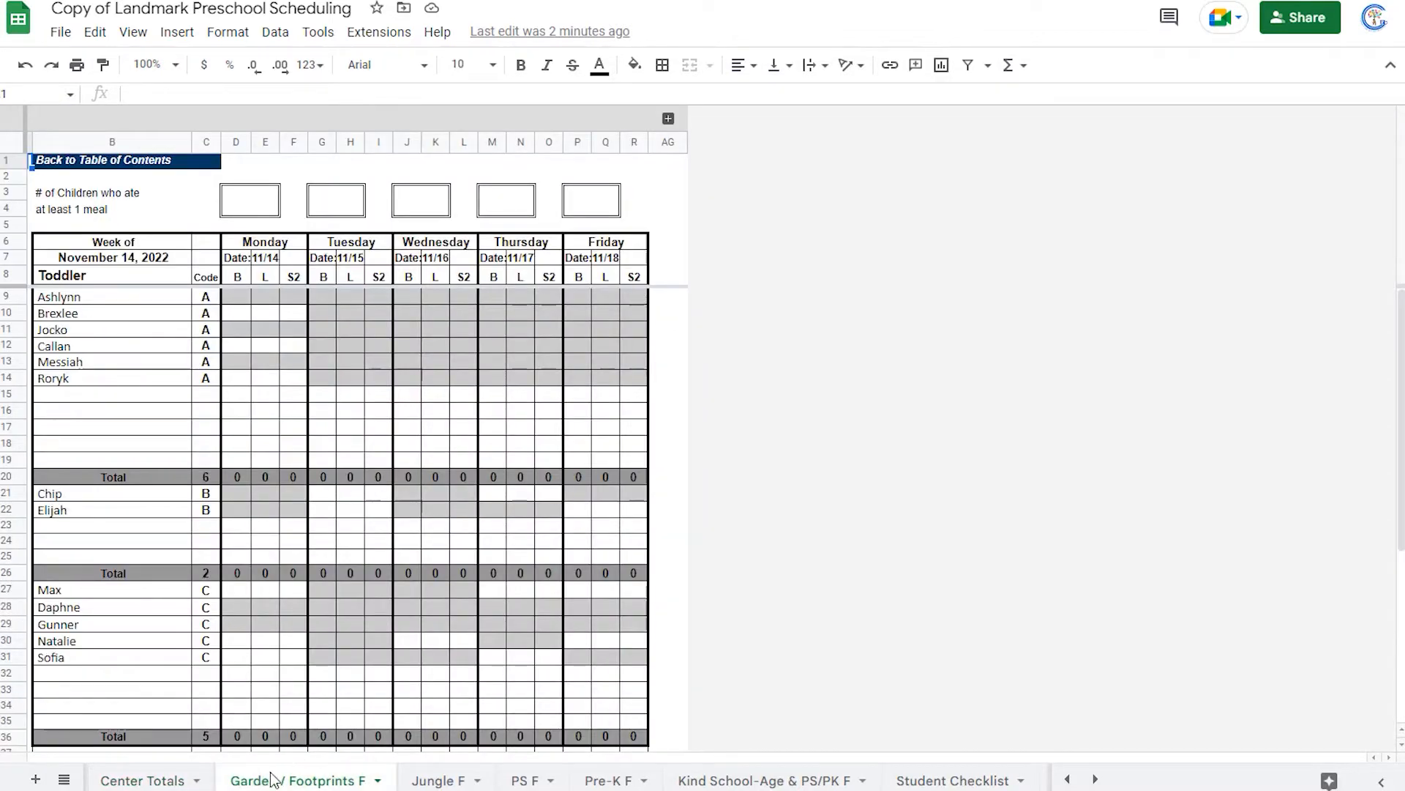
pyautogui.click(1069, 781)
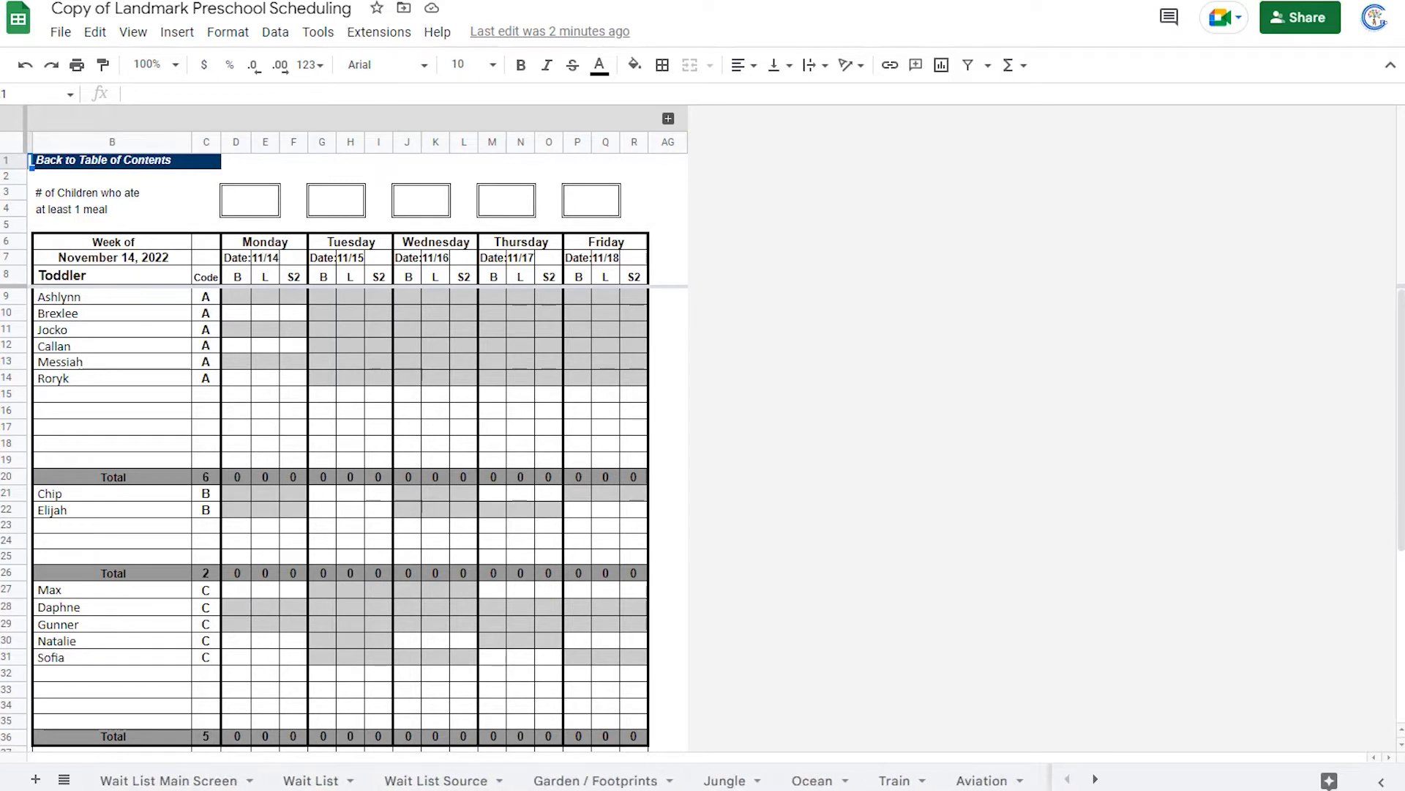
# Delete the surplus new-child placeholder rows 17 - 22 from the Garden Room section of the Garden / Footprints sheet.
pyautogui.click(627, 781)
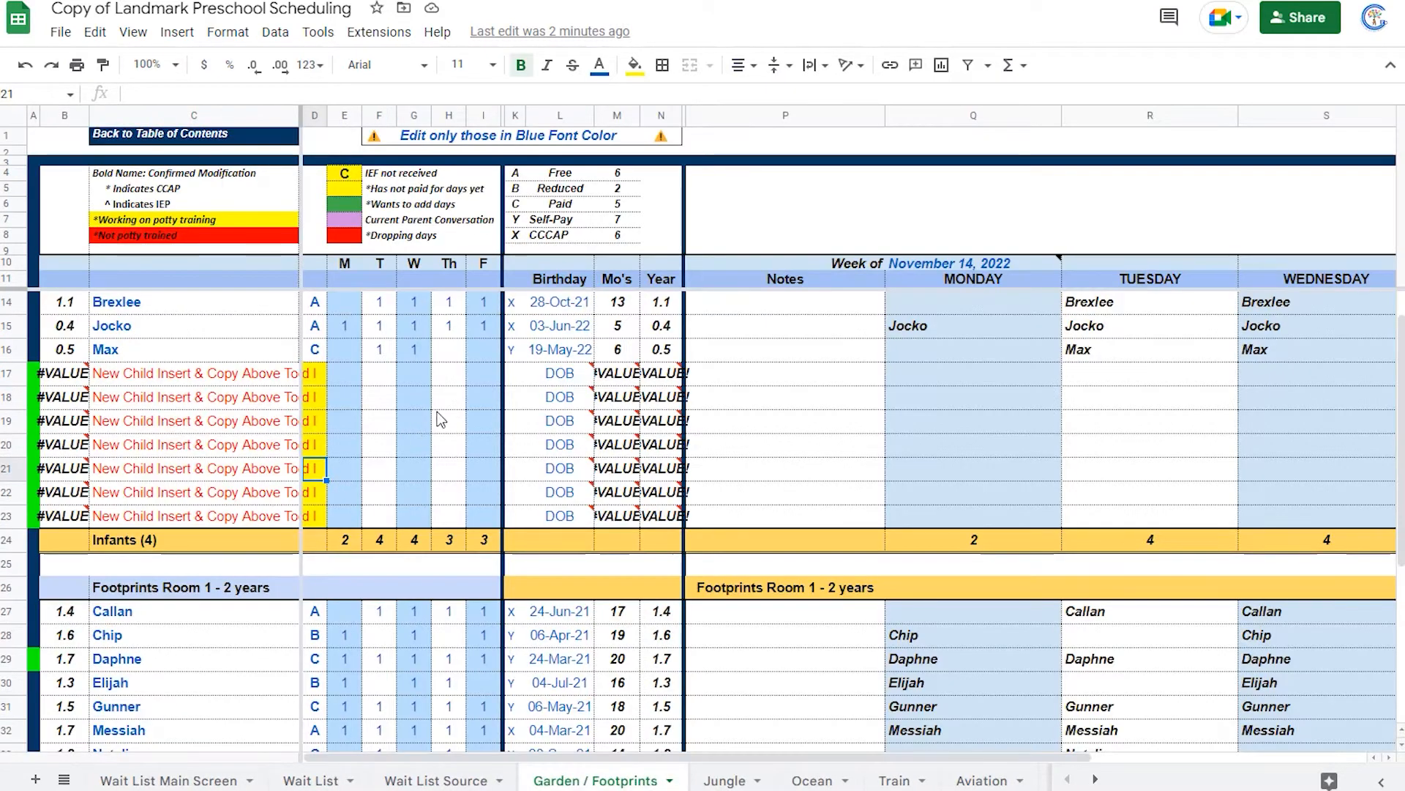
pyautogui.scroll(1, 437, 411)
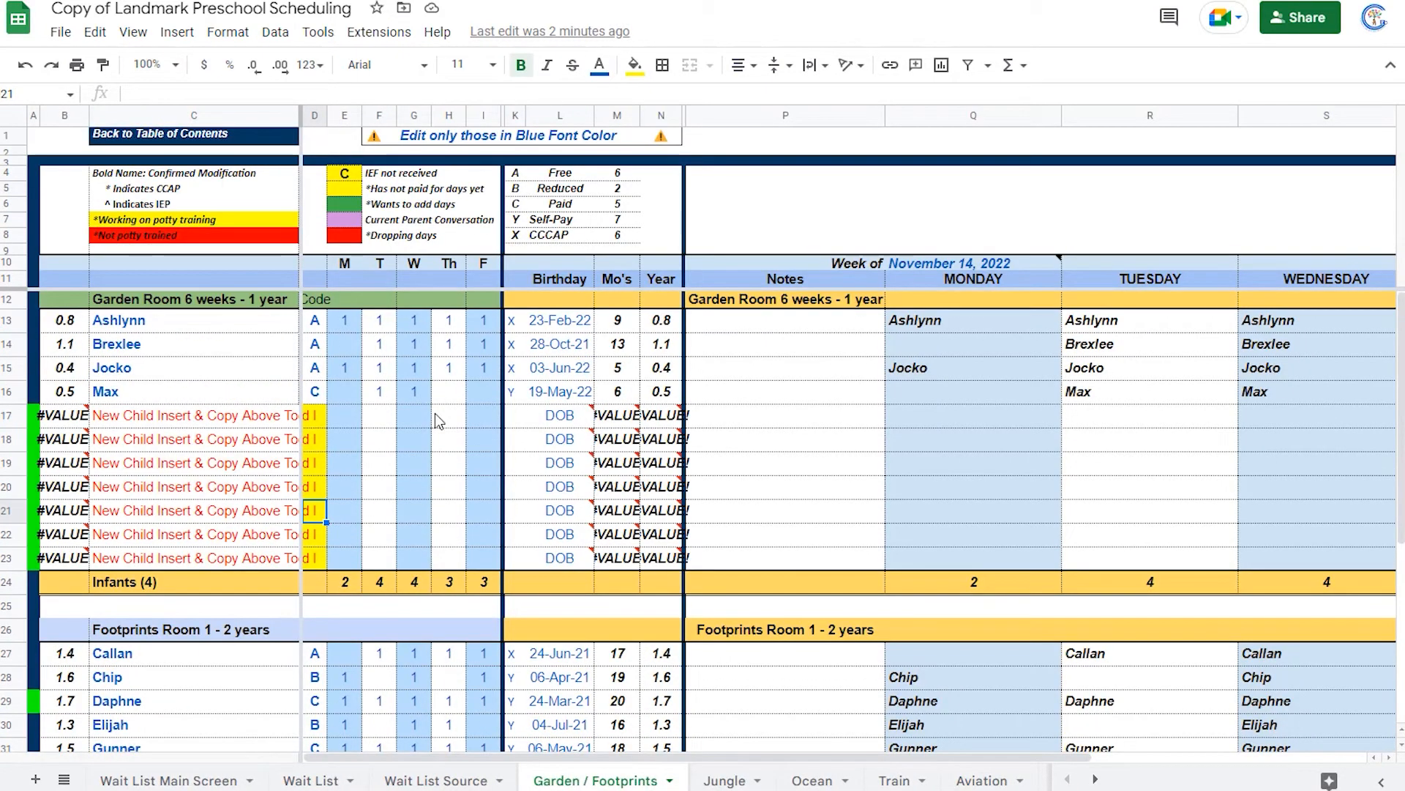
pyautogui.click(9, 415)
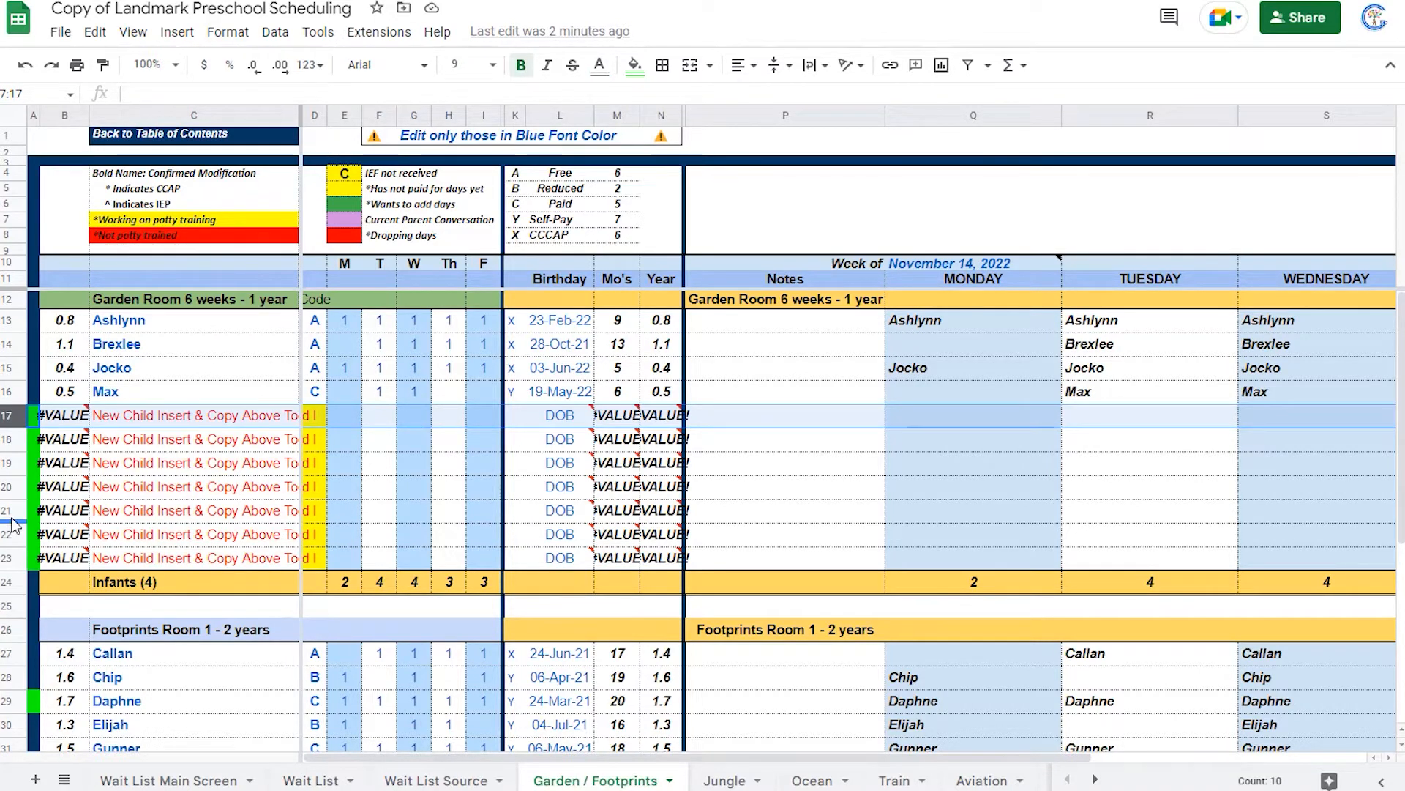
pyautogui.moveTo(6, 417); pyautogui.dragTo(8, 419)
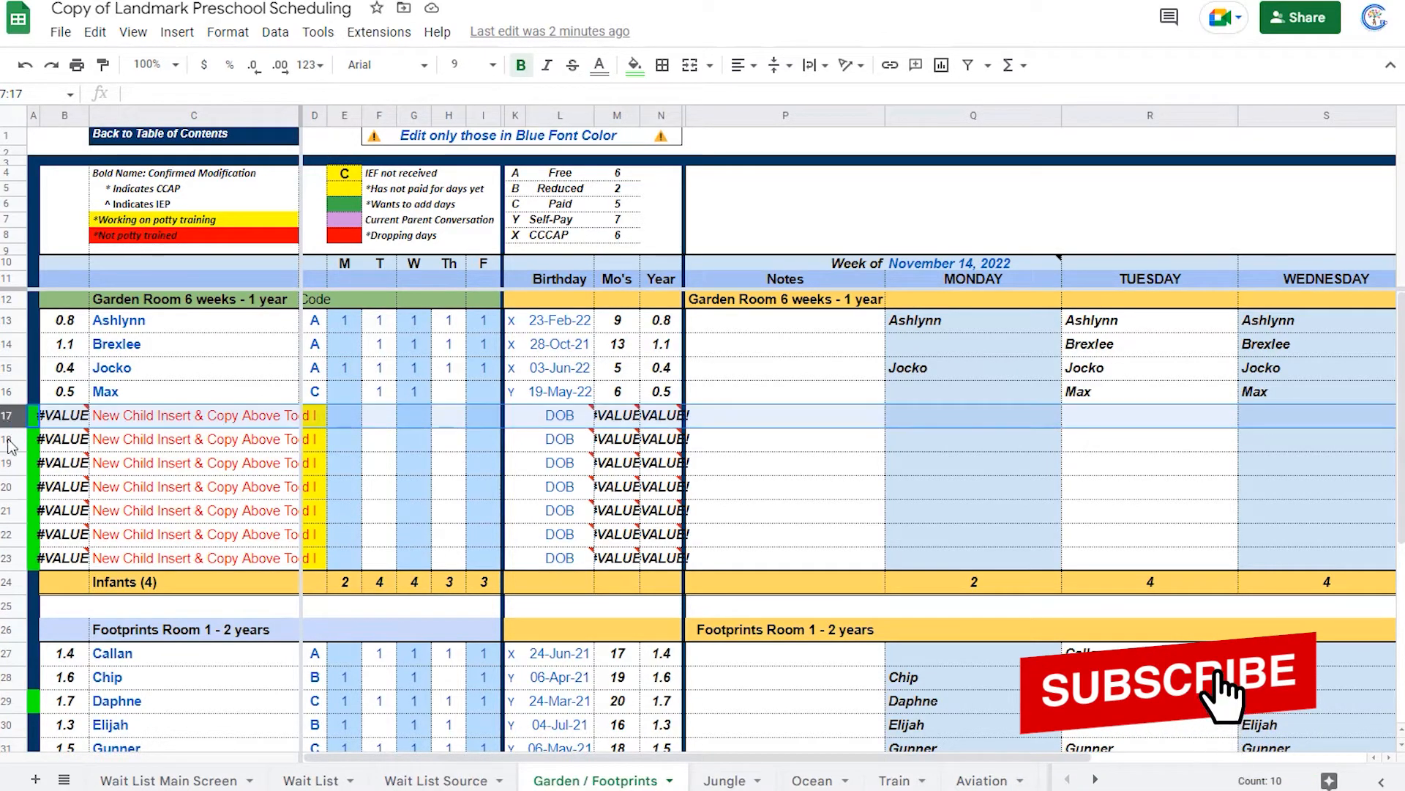
pyautogui.keyDown('shift'); pyautogui.click(8, 540); pyautogui.keyUp('shift')
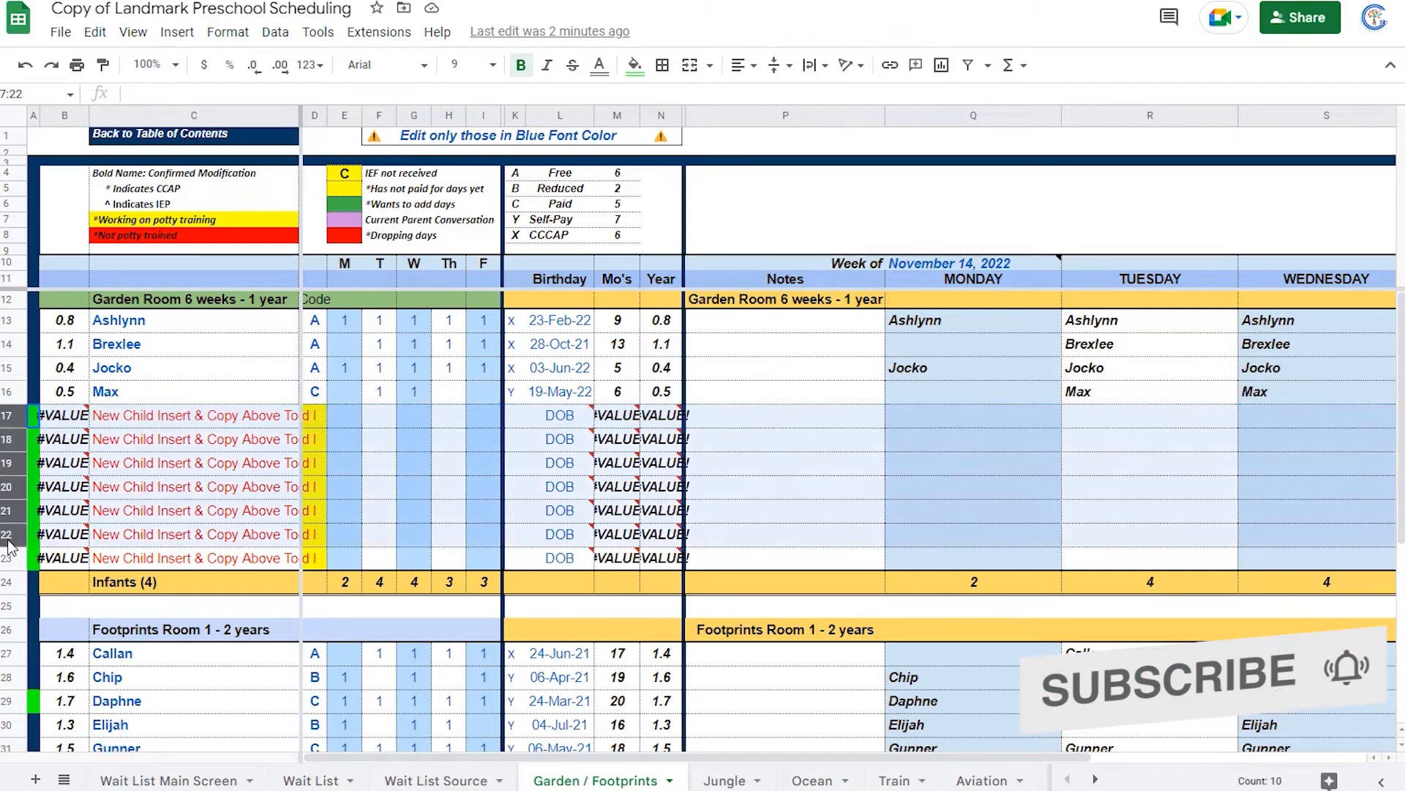
pyautogui.rightClick(8, 526)
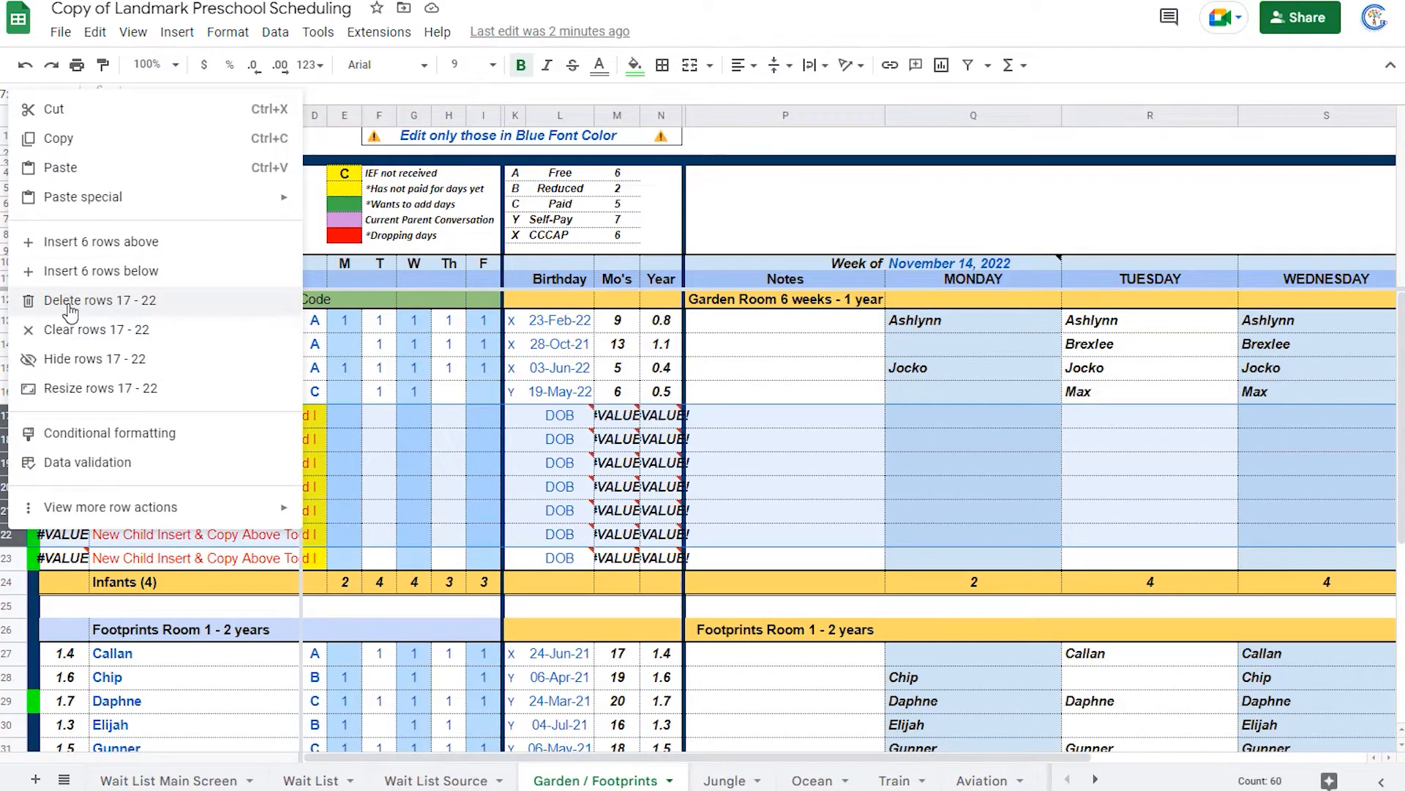
pyautogui.click(100, 301)
pyautogui.scroll(-1, 289, 544)
pyautogui.scroll(1, 288, 545)
pyautogui.click(263, 610)
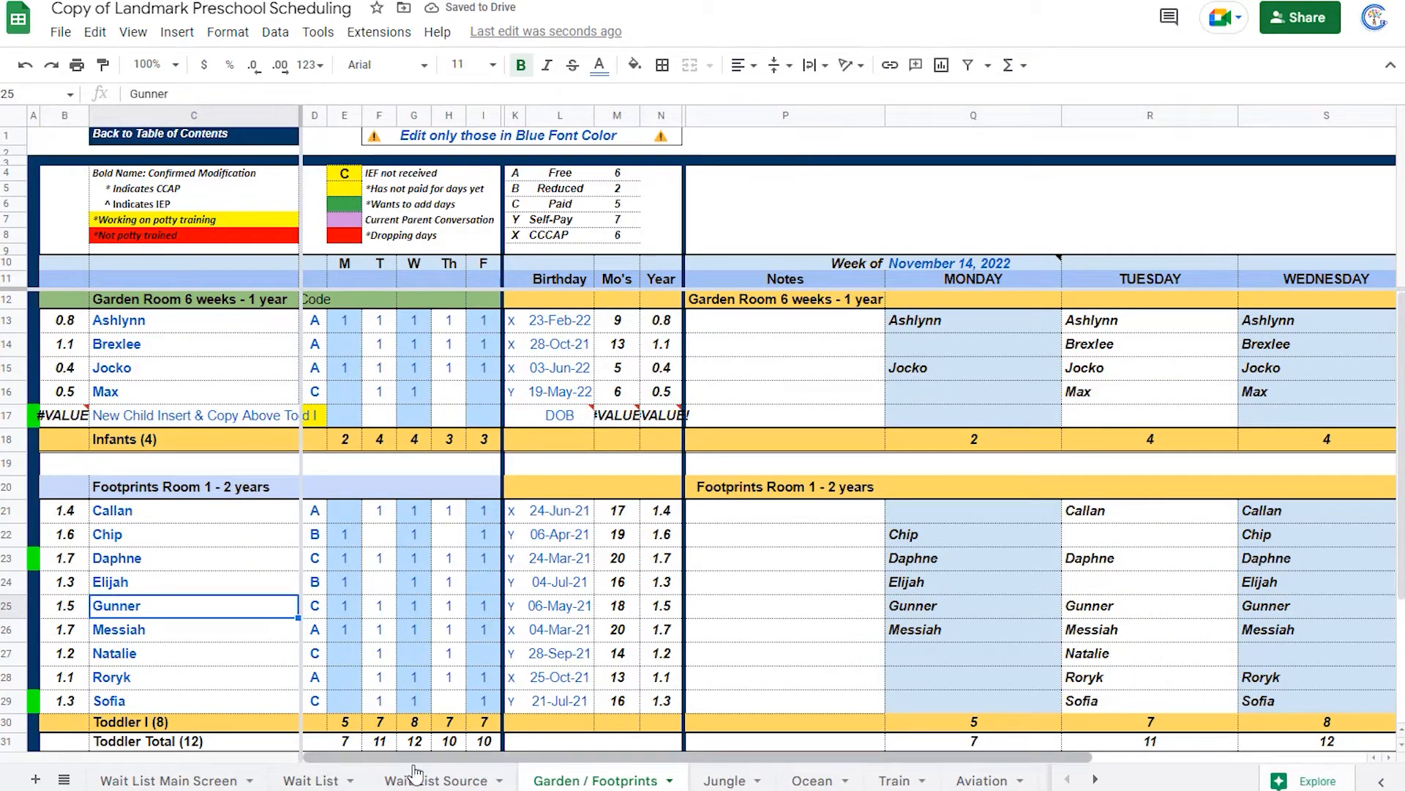
pyautogui.click(725, 780)
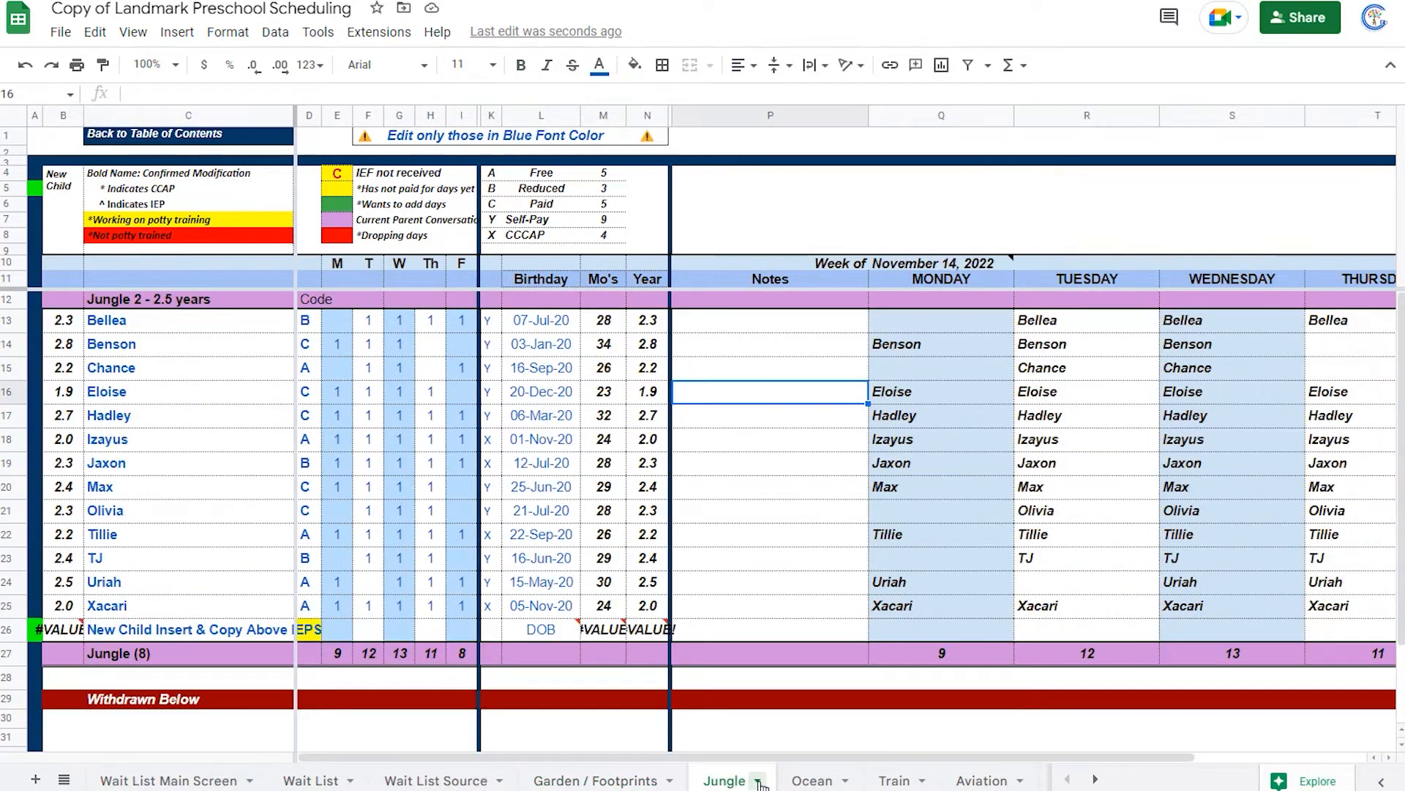
pyautogui.click(758, 780)
pyautogui.click(727, 549)
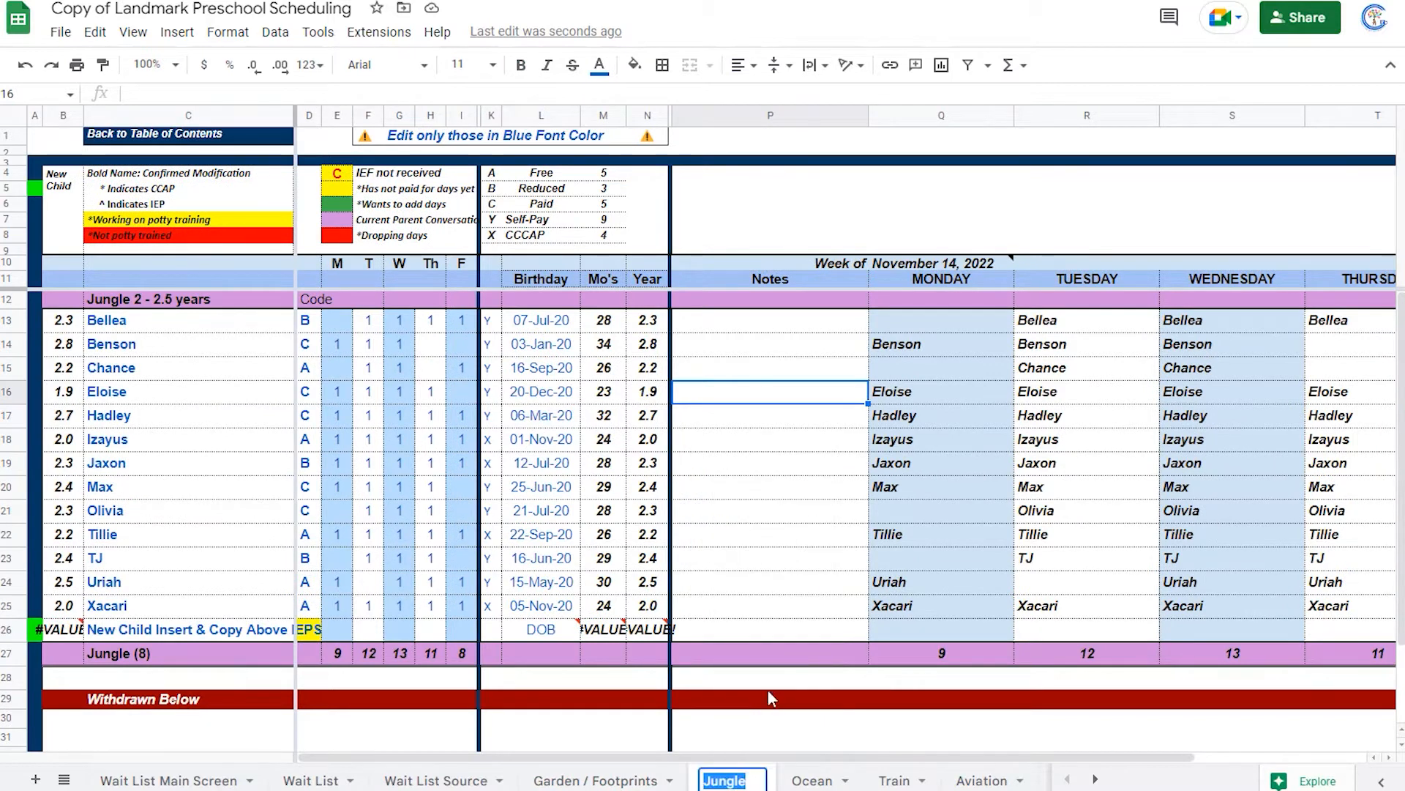
pyautogui.click(764, 740)
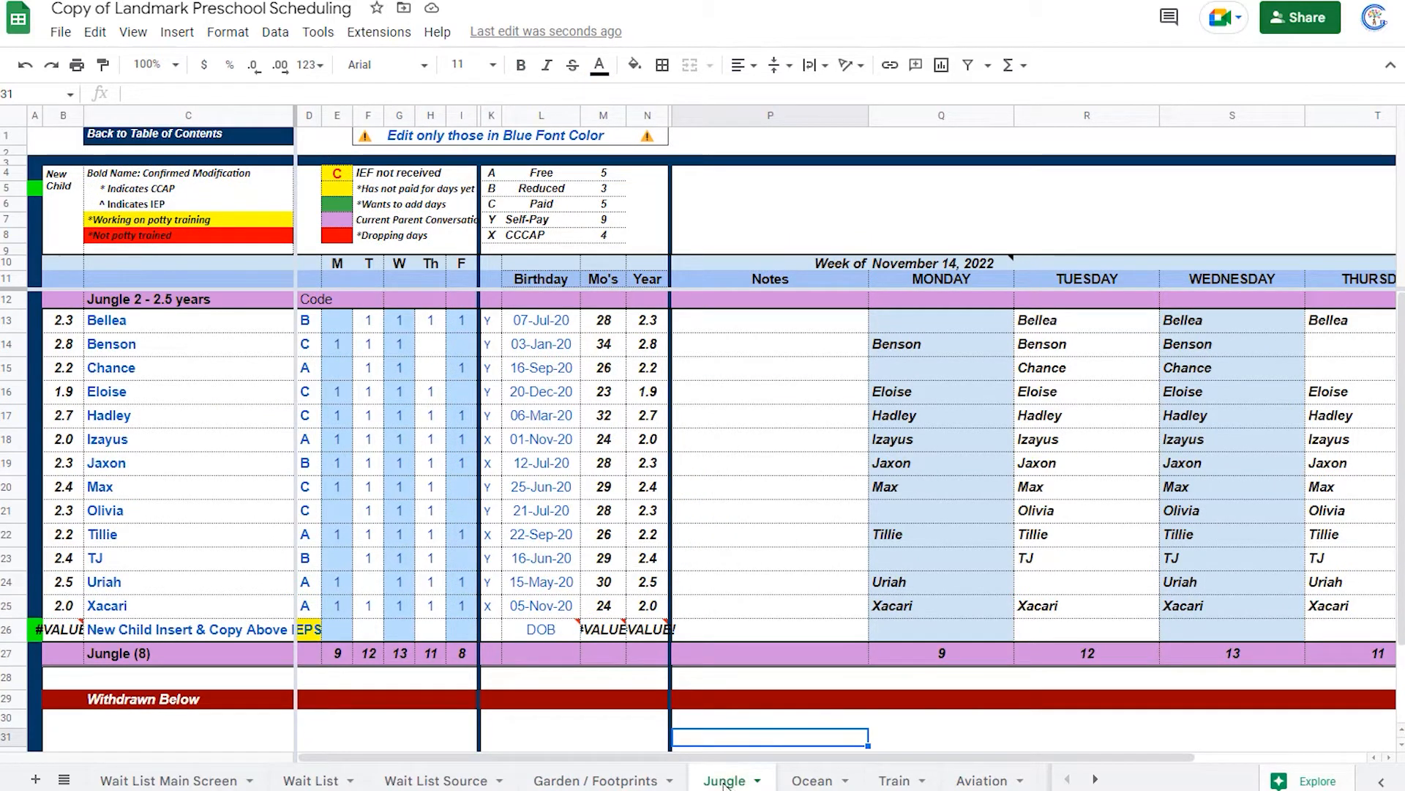
# Review the Ocean class sheet, the Center Totals sheet and the Garden / Footprints F meal count sheet.
pyautogui.click(811, 780)
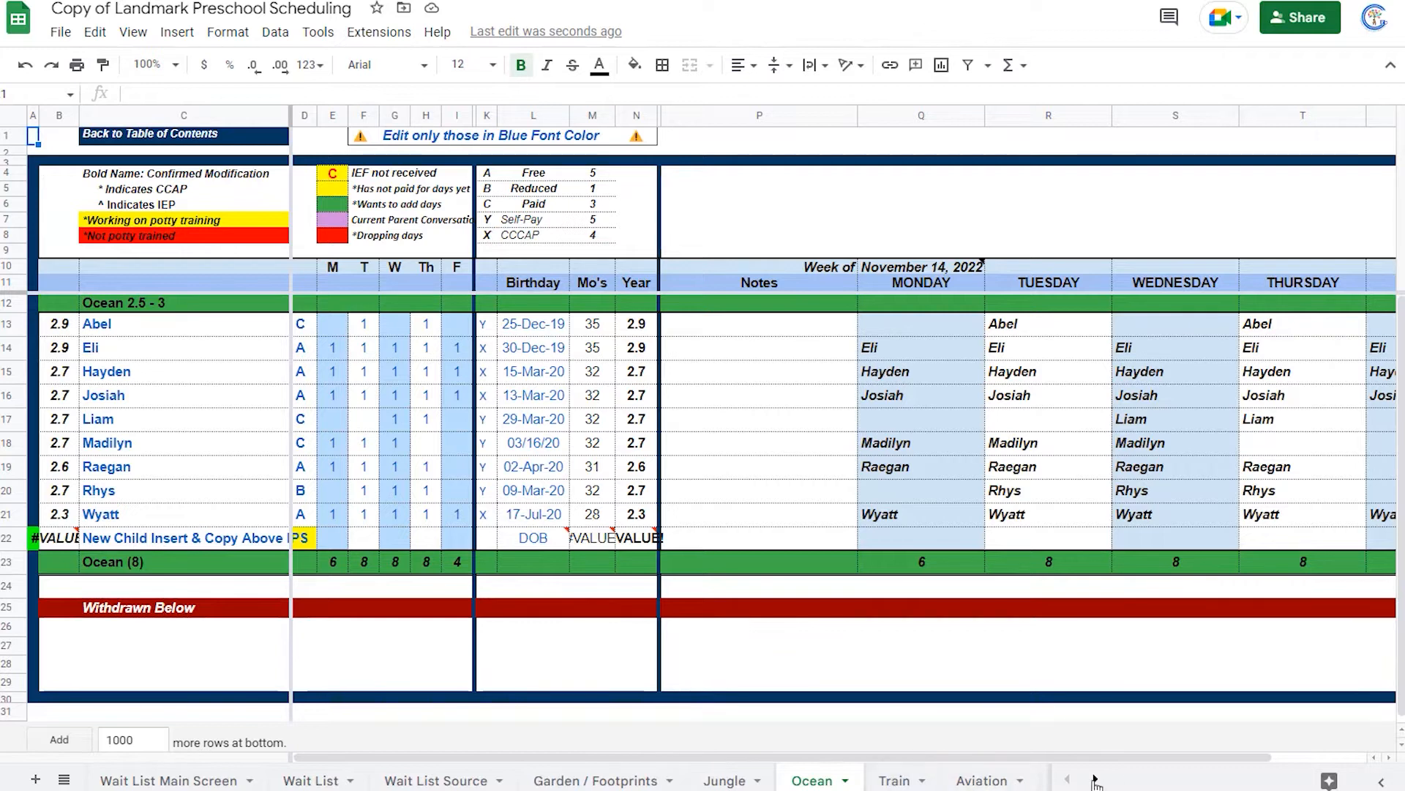
pyautogui.click(1096, 780)
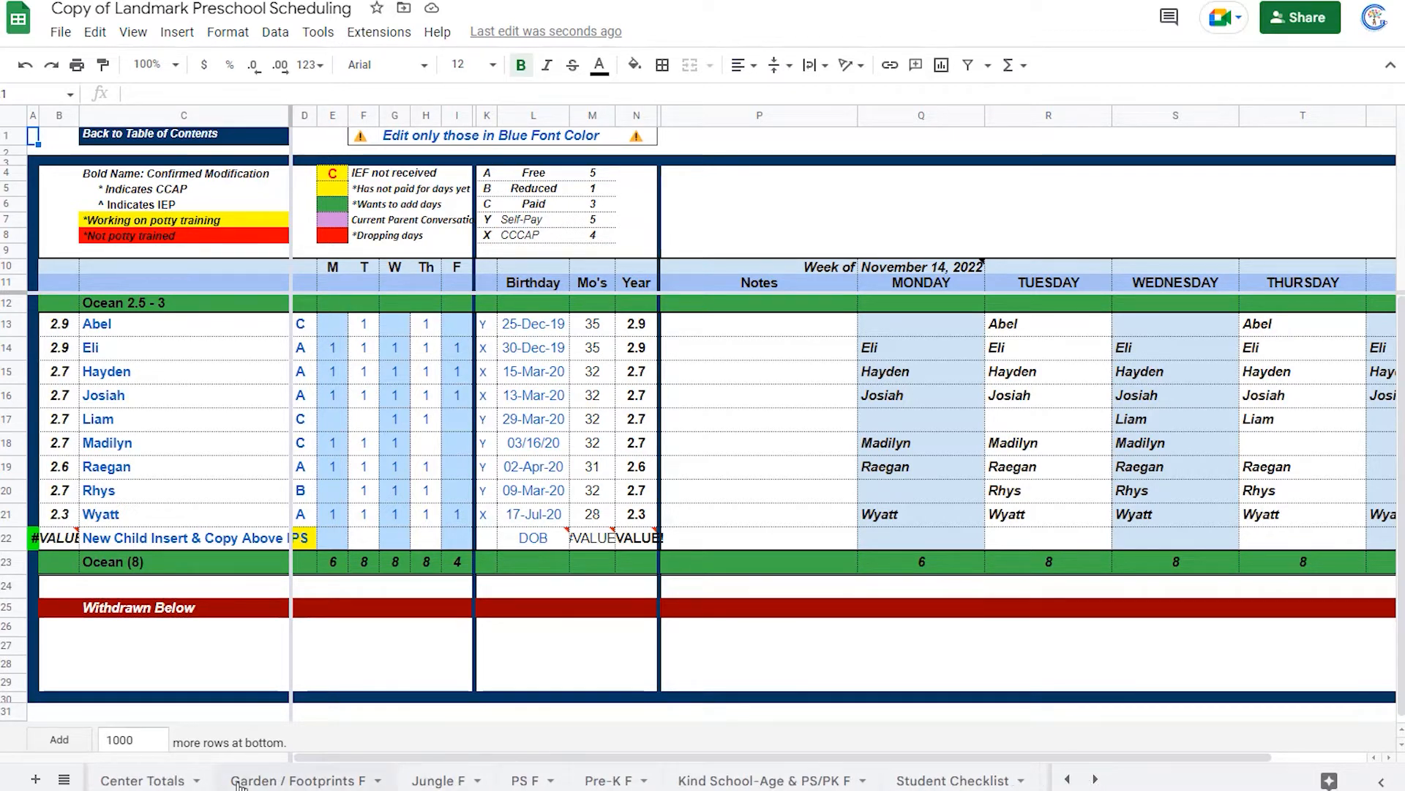
pyautogui.click(136, 781)
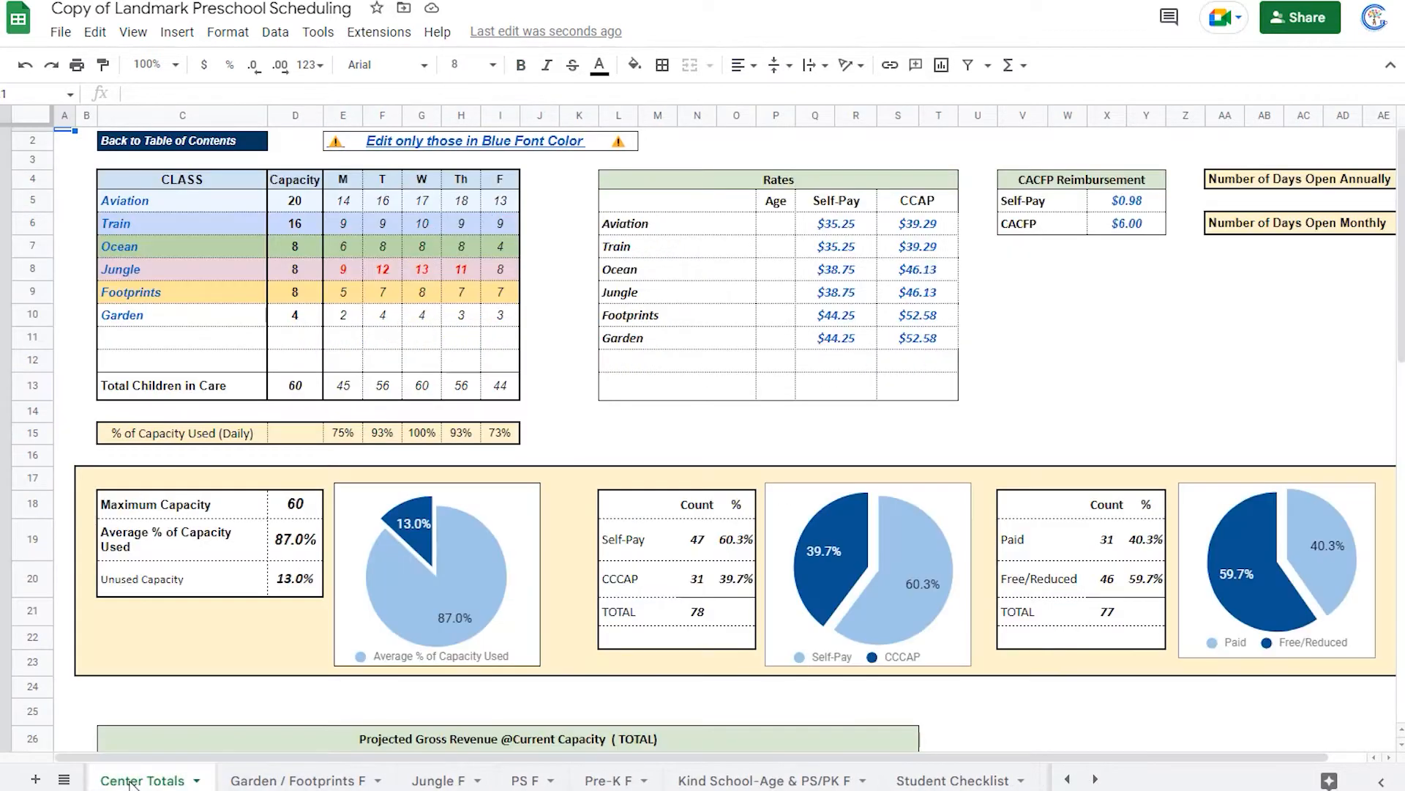
pyautogui.click(307, 784)
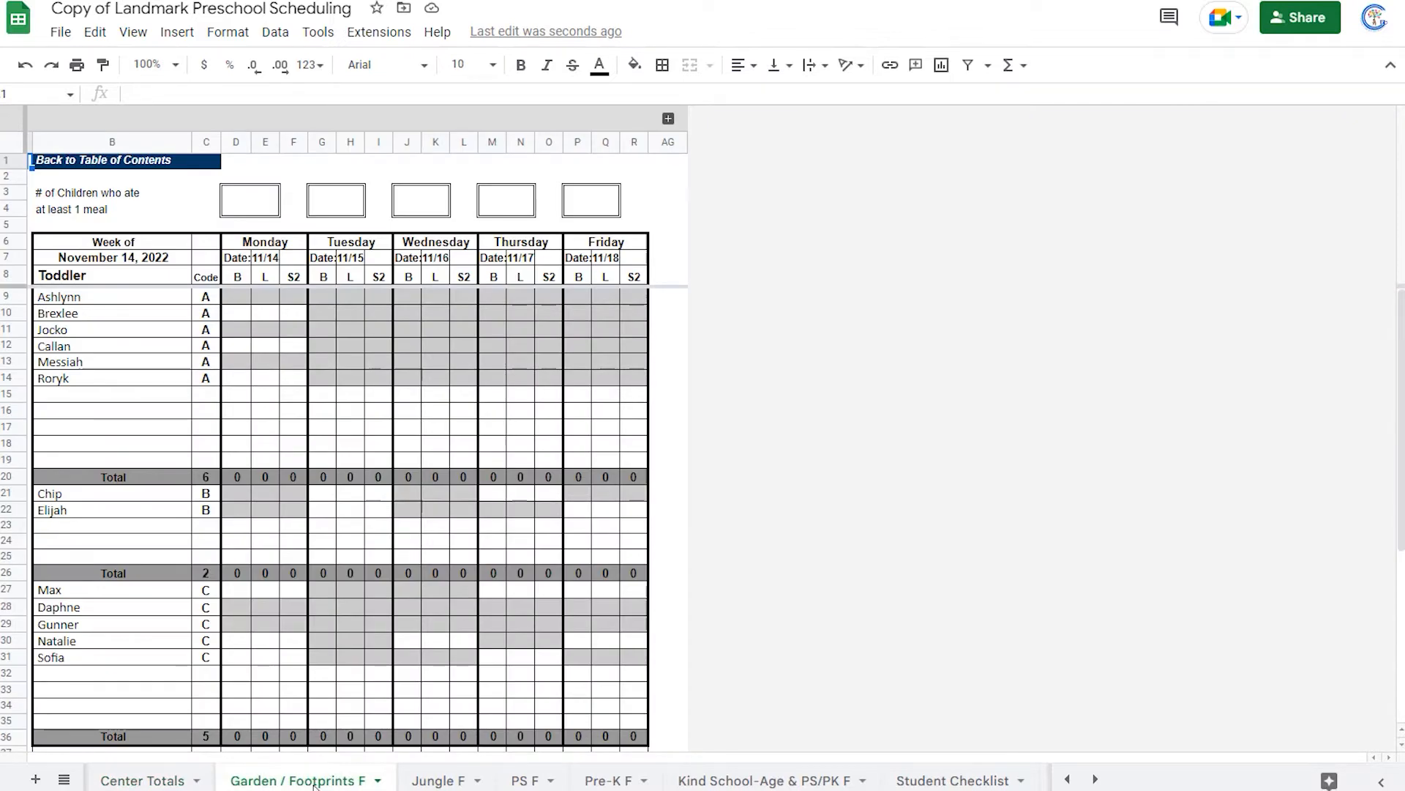
pyautogui.click(377, 782)
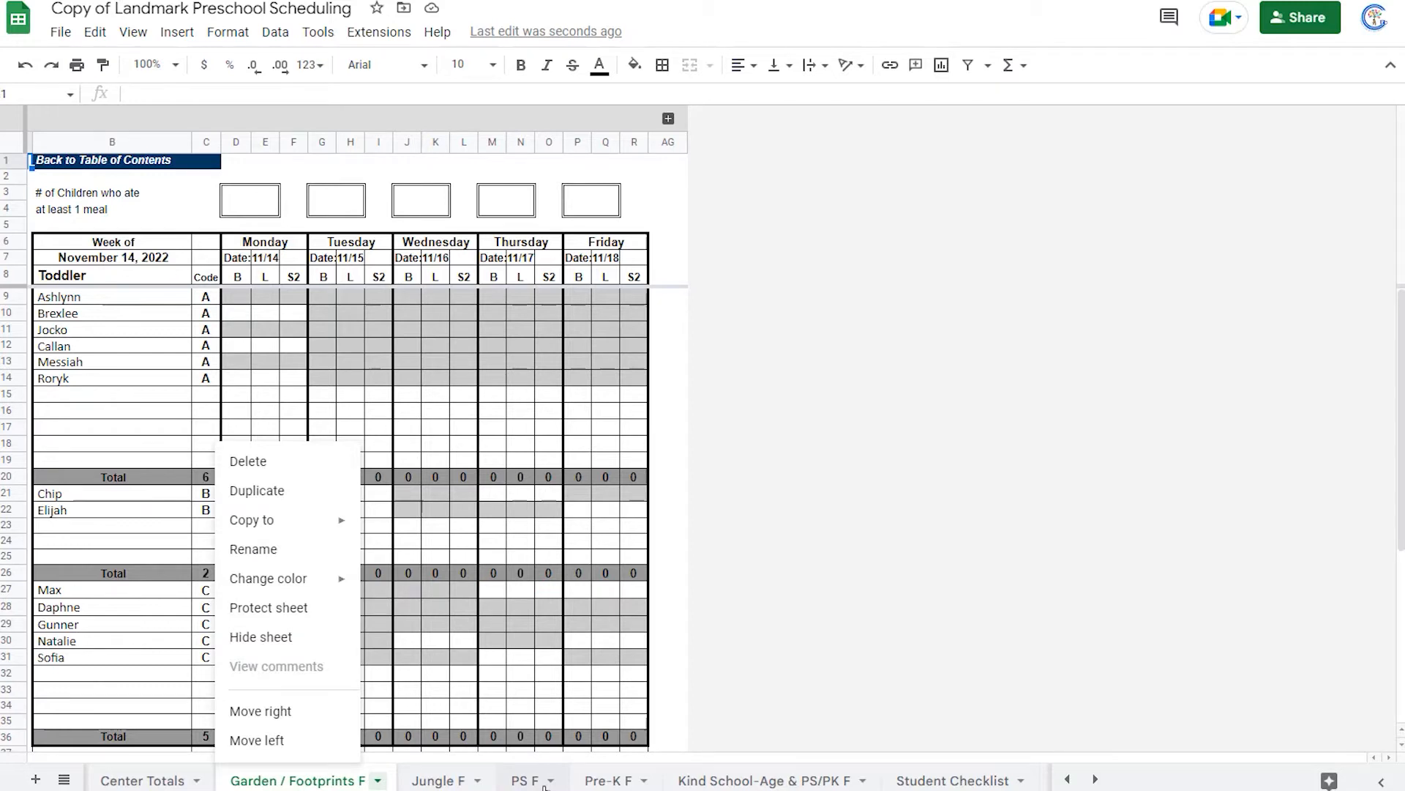
pyautogui.click(146, 782)
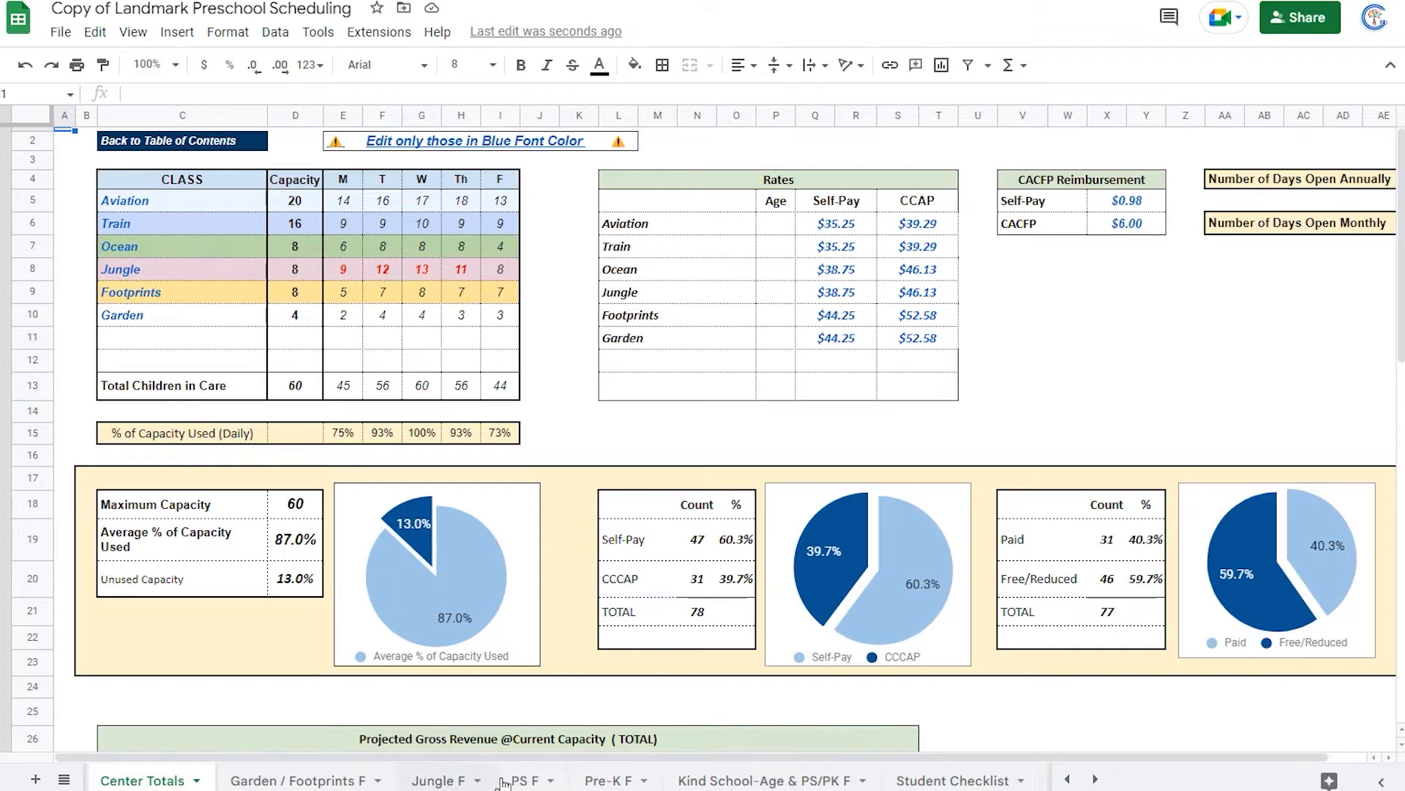
# Try to rename the PS F meal count sheet as Ocean.
pyautogui.click(552, 781)
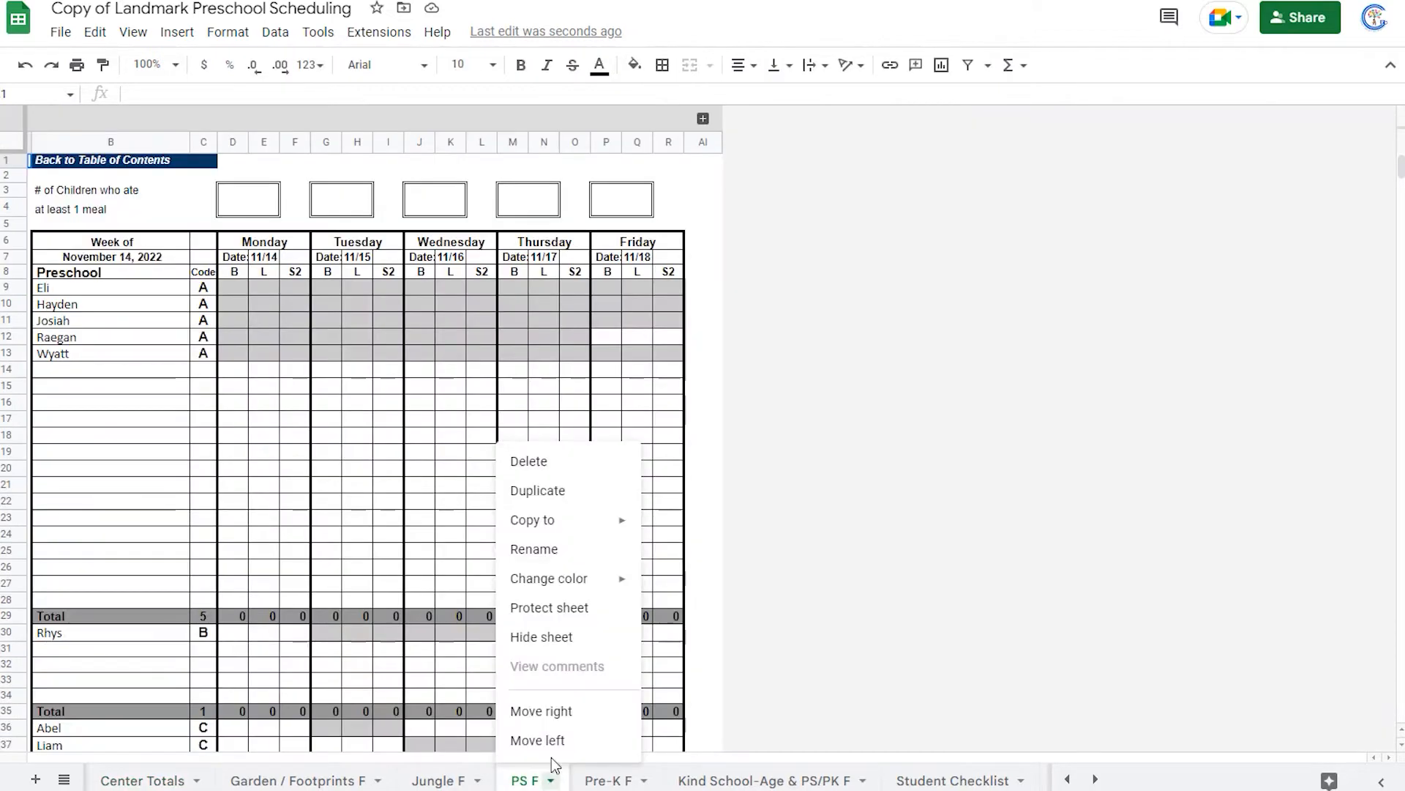
pyautogui.click(545, 550)
pyautogui.write('Ocean')
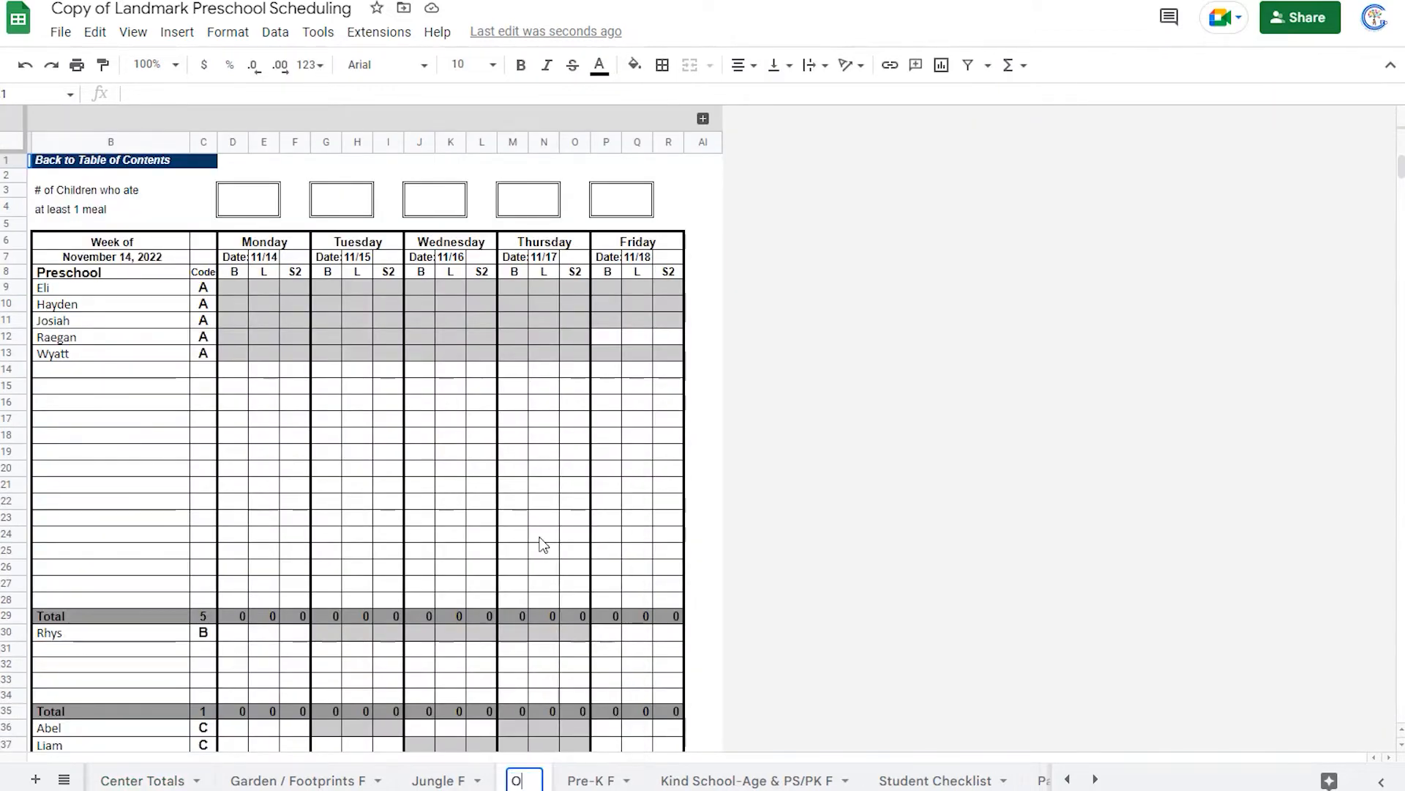
pyautogui.click(639, 780)
pyautogui.click(897, 437)
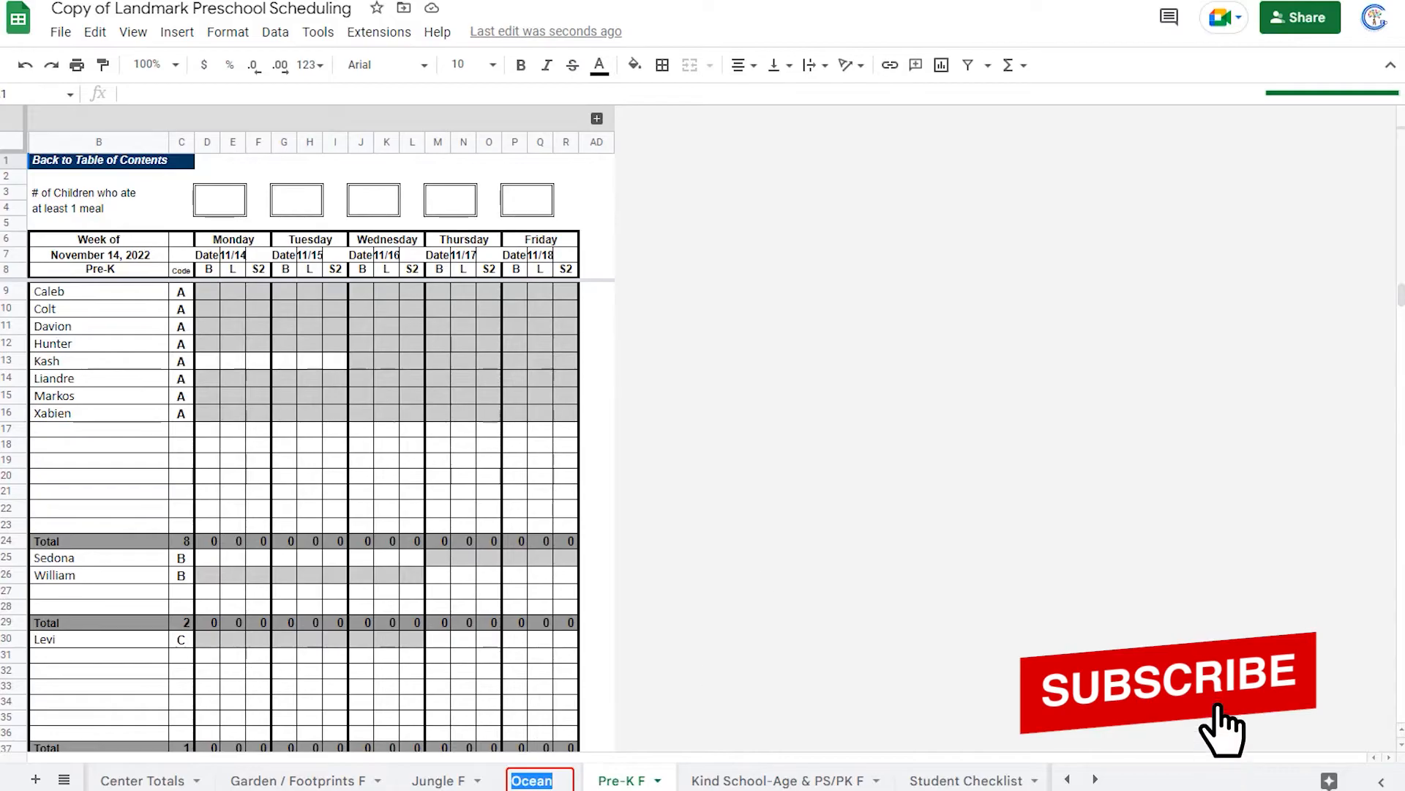
pyautogui.click(606, 683)
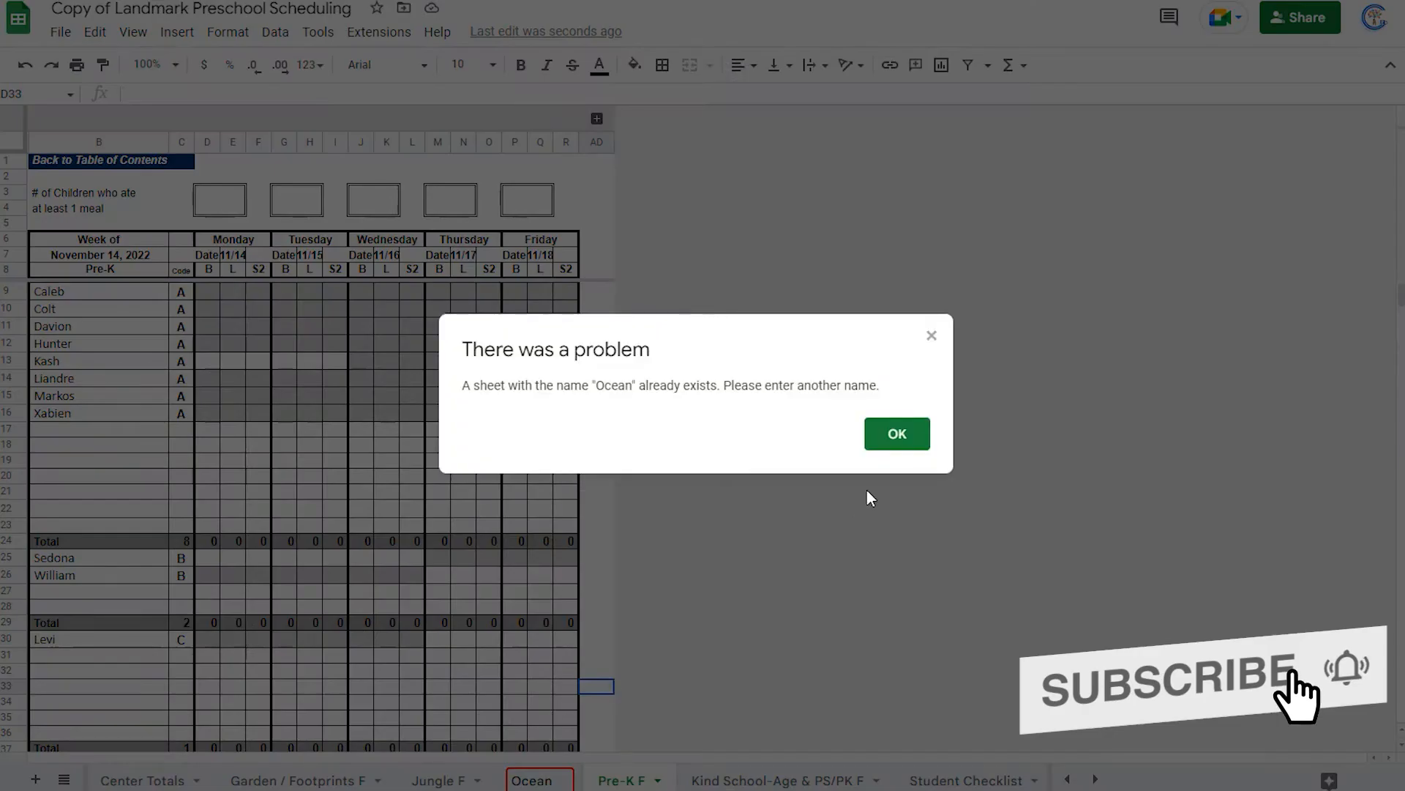
pyautogui.click(916, 434)
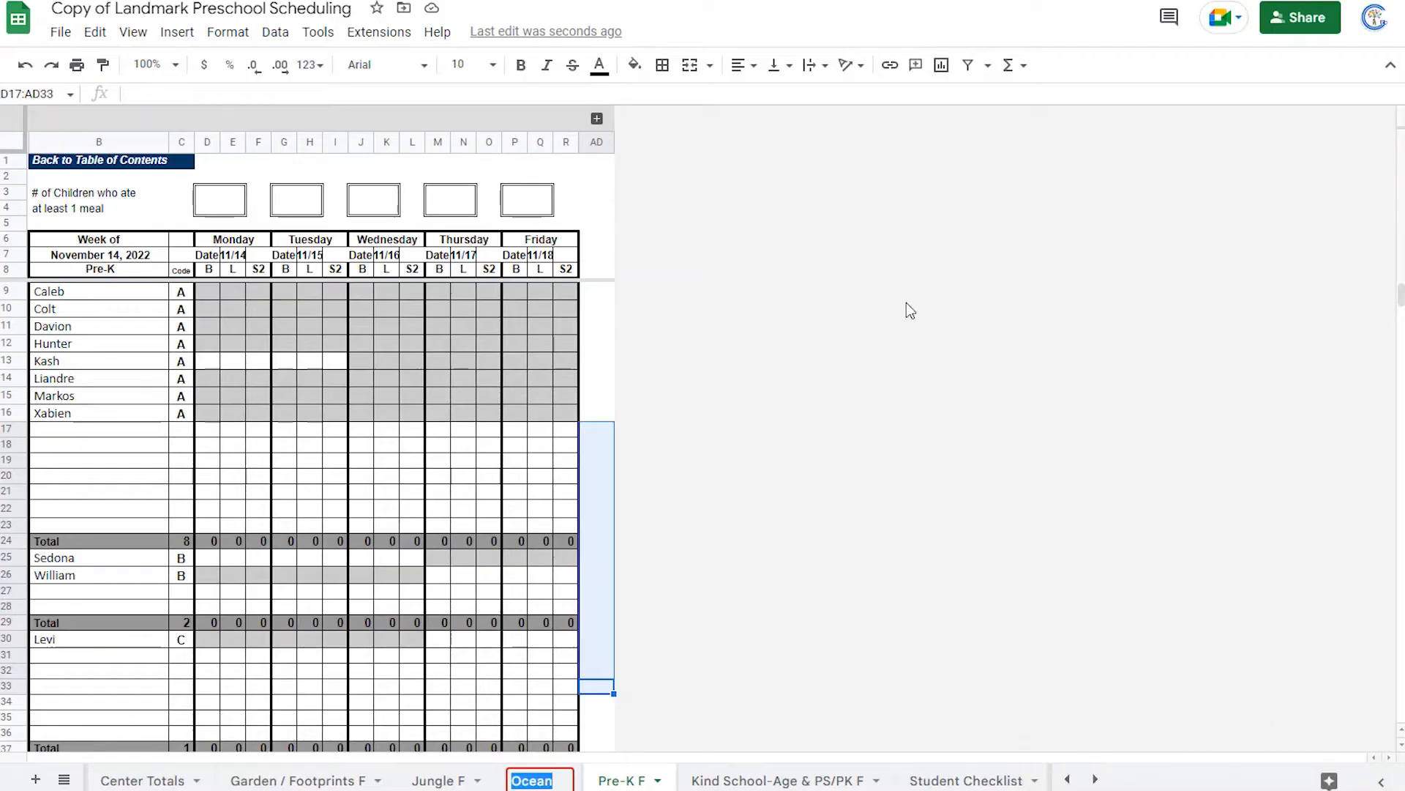
pyautogui.click(1273, 22)
pyautogui.click(901, 438)
pyautogui.click(489, 591)
pyautogui.click(898, 440)
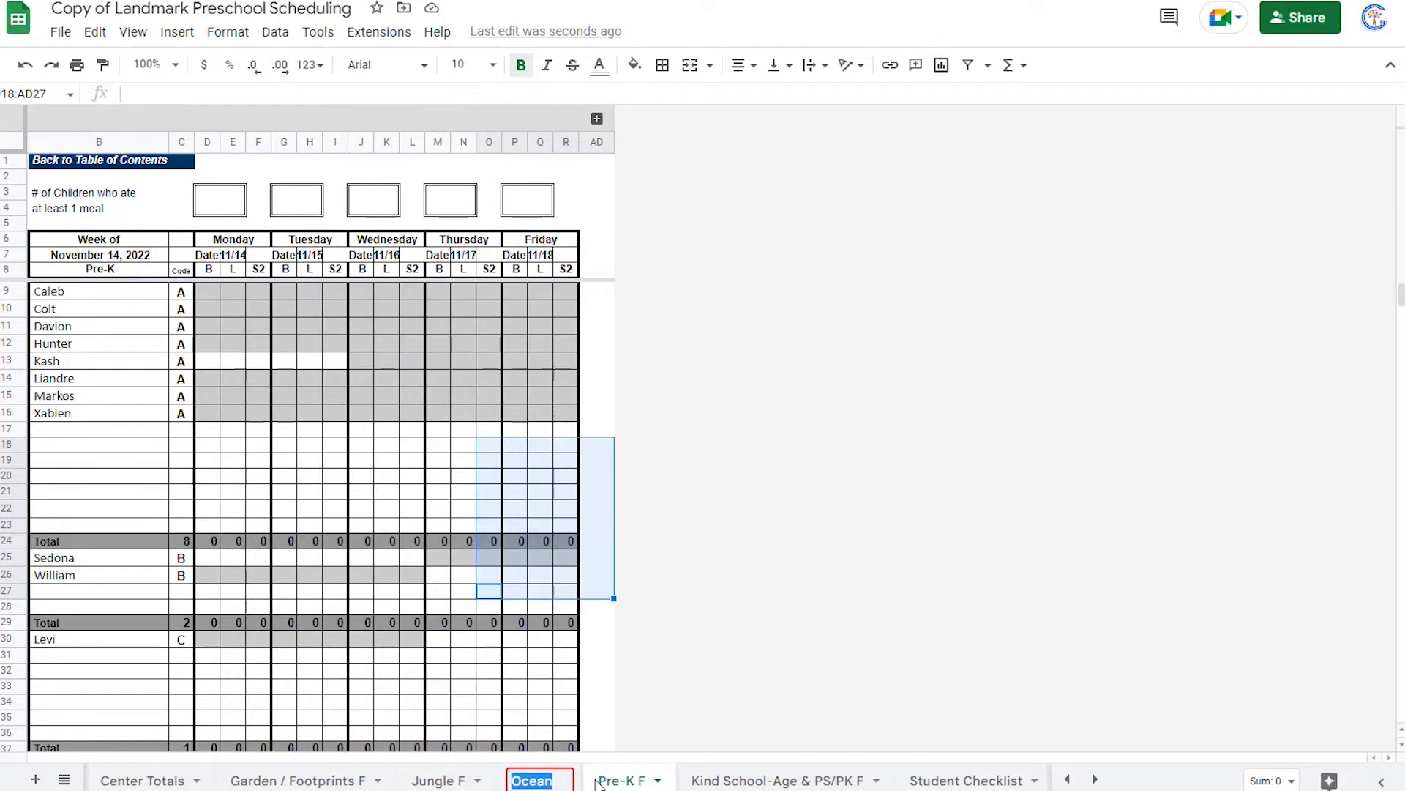
# Add the F suffix to the sheet name being edited, making it Ocean F.
pyautogui.click(563, 783)
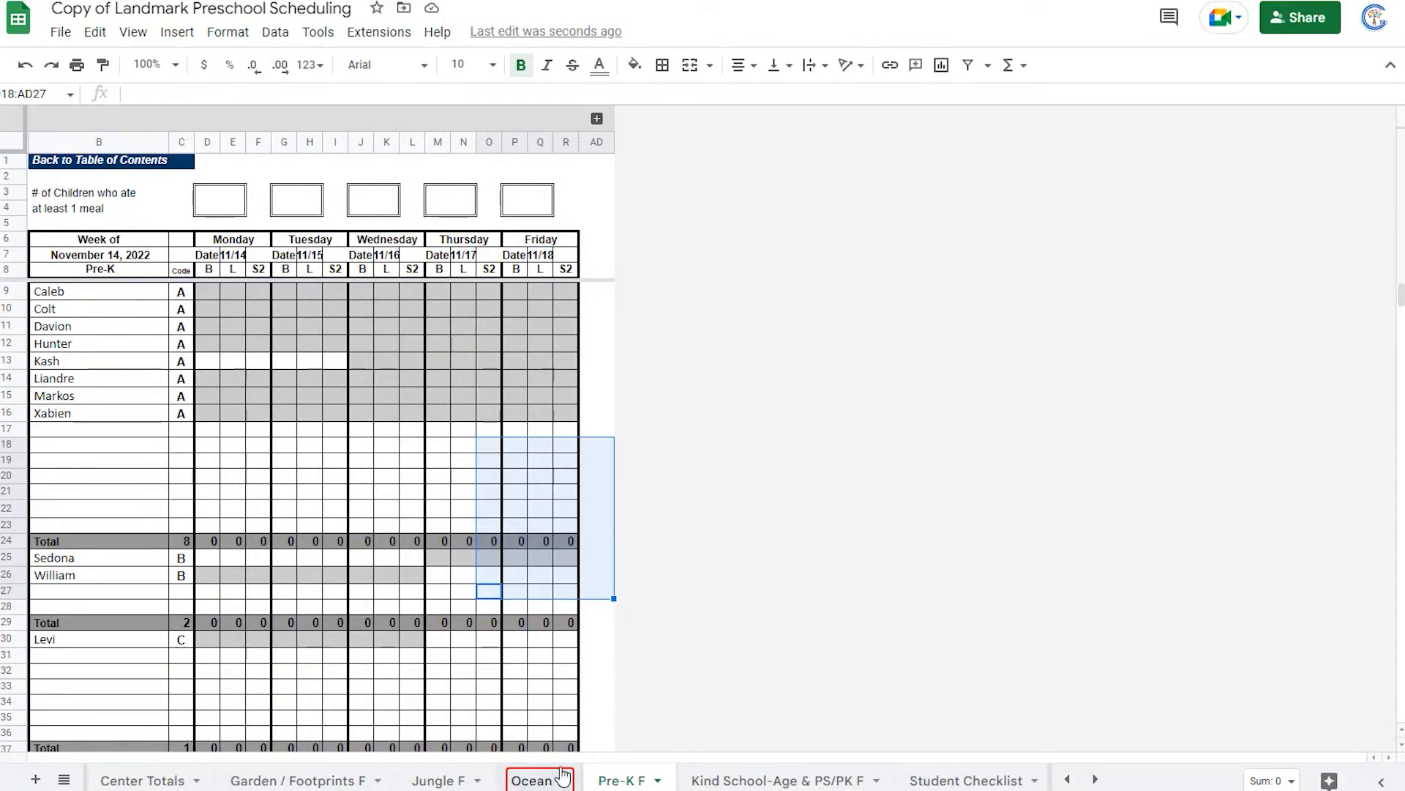
pyautogui.write('F')
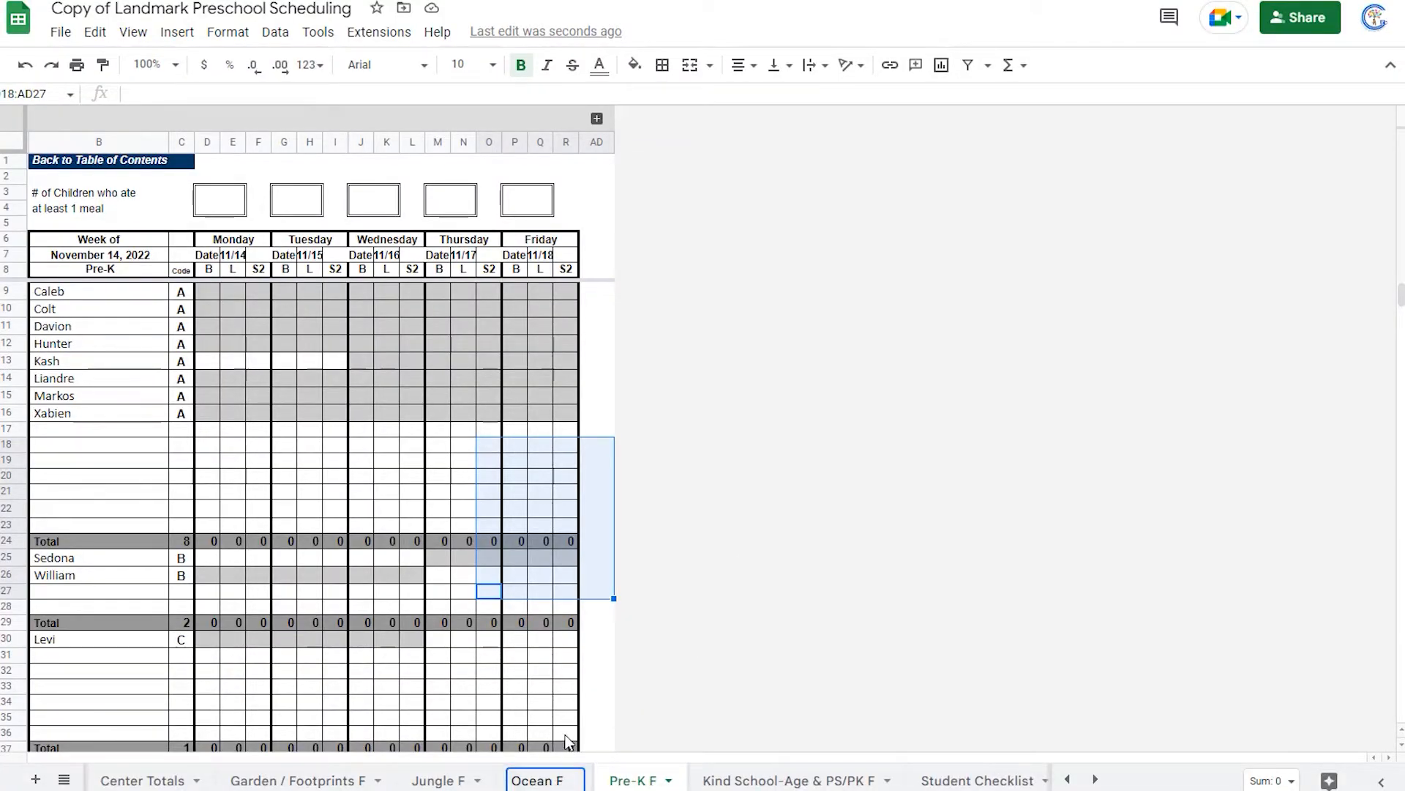
pyautogui.click(552, 699)
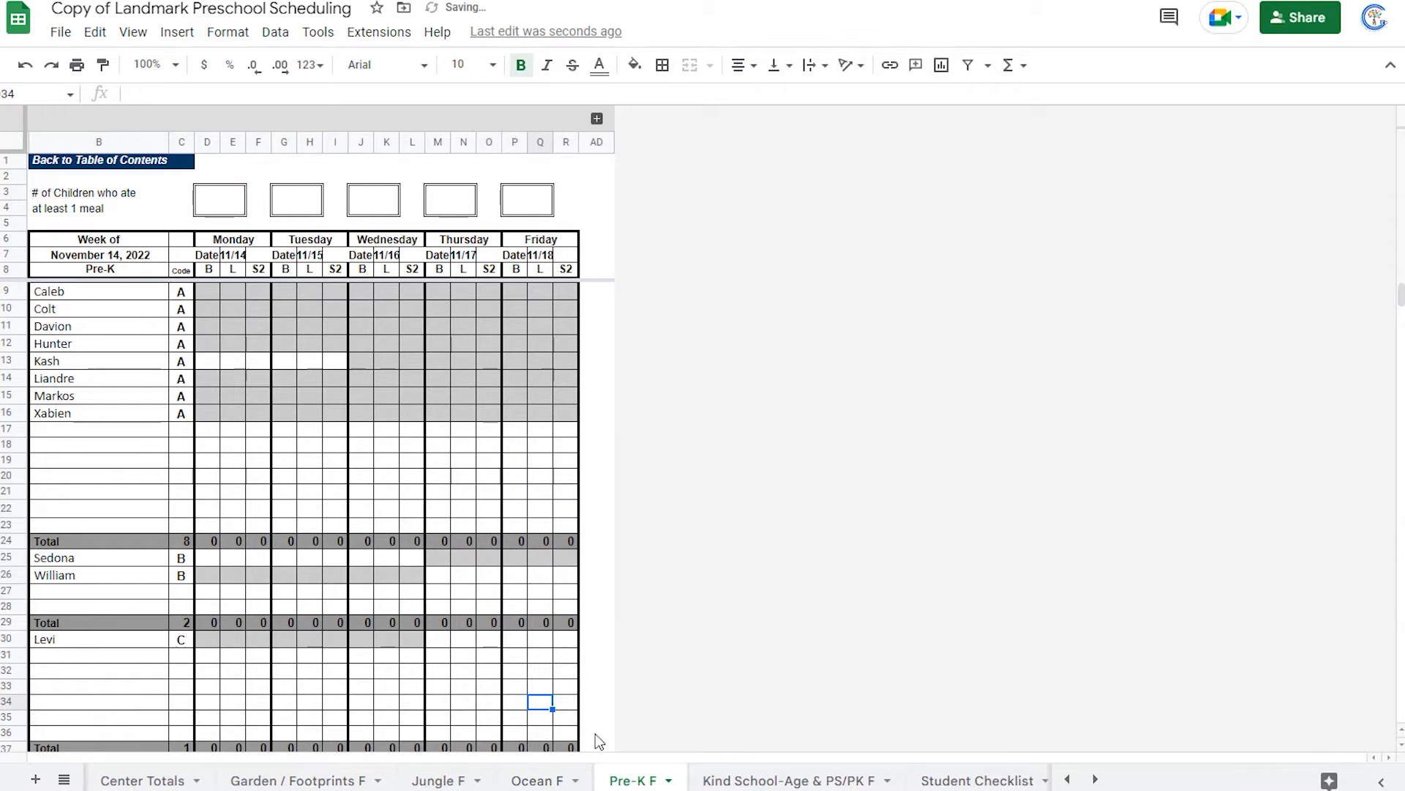
# Rename the Pre-K F meal count sheet as Train F.
pyautogui.click(669, 782)
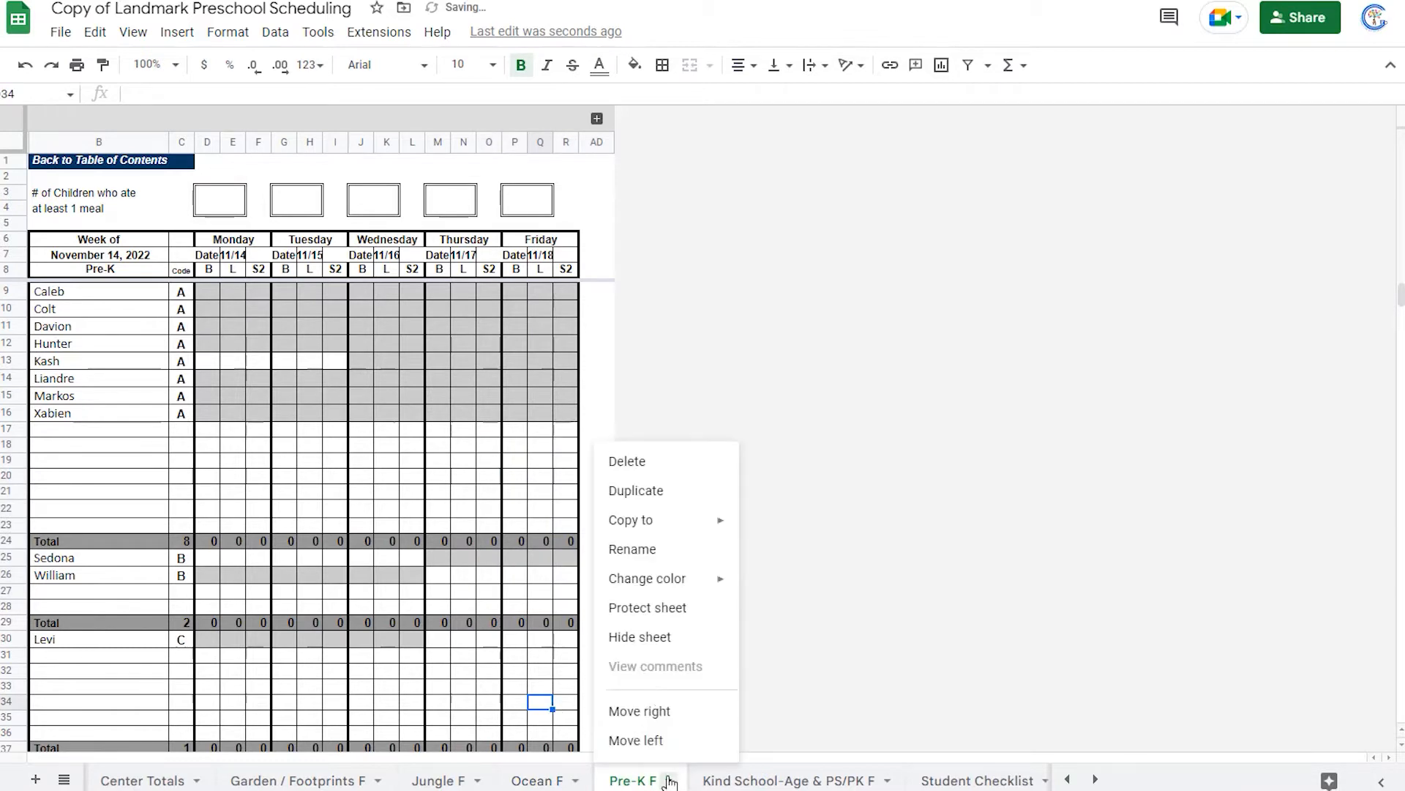
pyautogui.click(650, 561)
pyautogui.write('Train F')
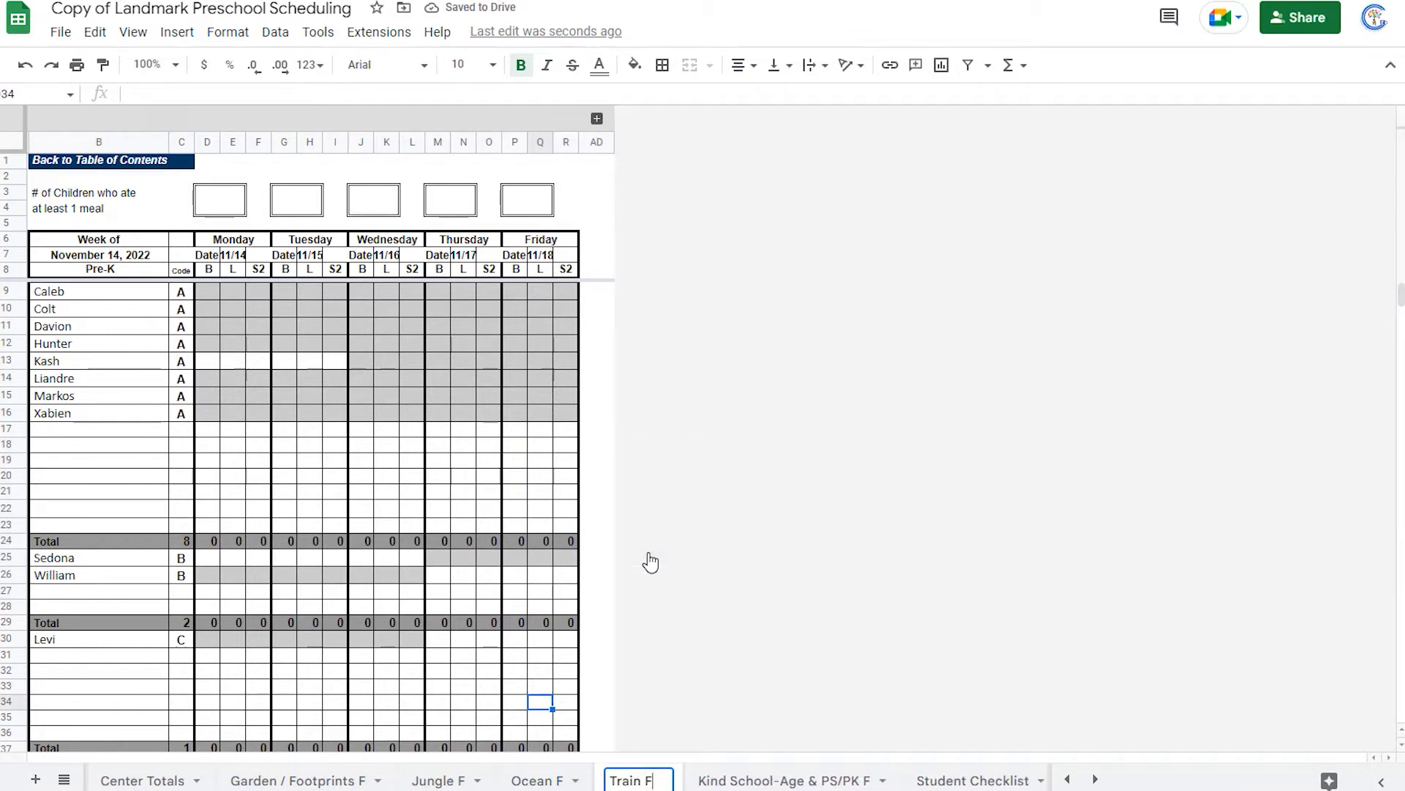
# Rename the Kind School-Age & PS/PK F sheet as Aviation F and open the Garden / Footprints F sheet.
pyautogui.click(884, 782)
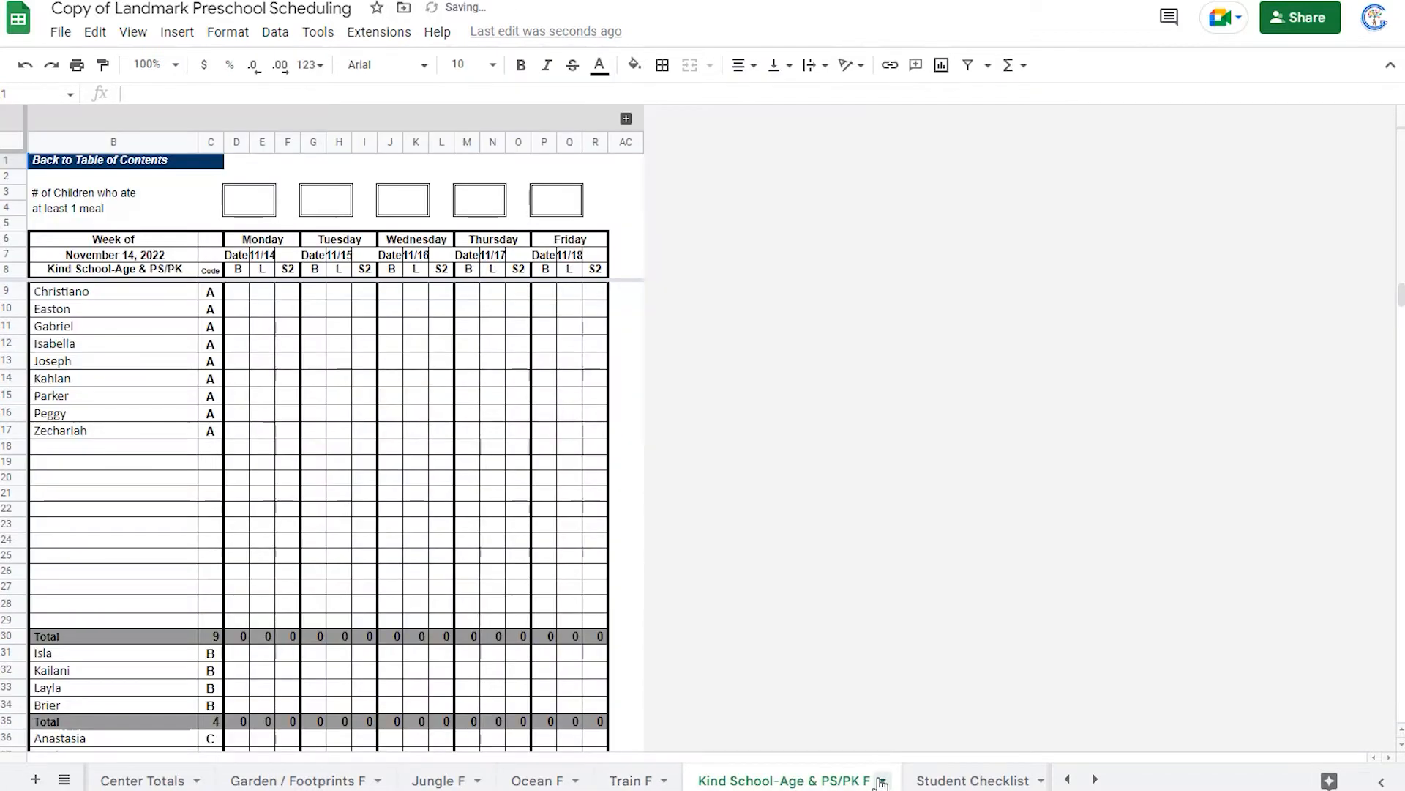
pyautogui.click(885, 782)
pyautogui.click(747, 561)
pyautogui.write('Aviation F')
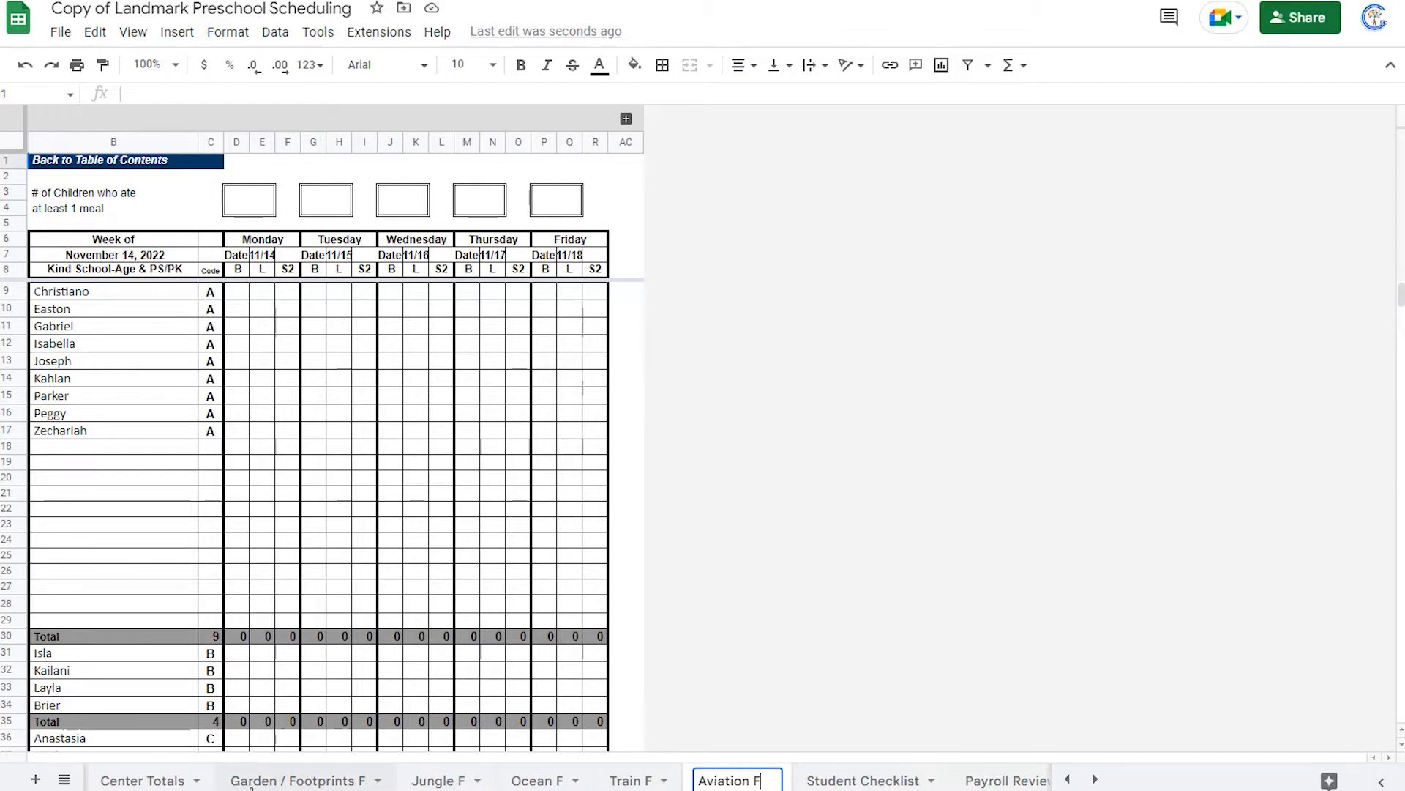
pyautogui.click(251, 786)
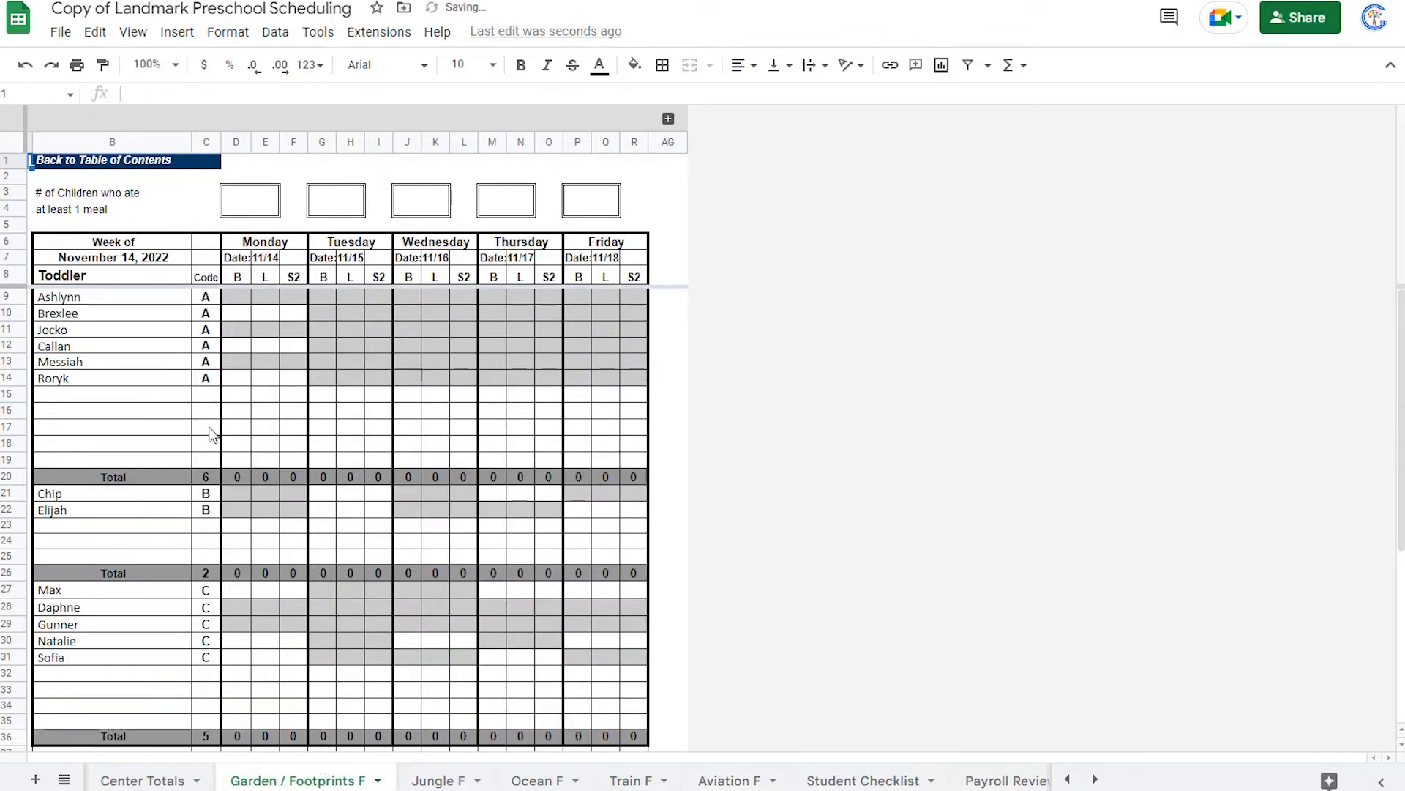
# Set the classroom heading under the week date on the Garden / Footprints F sheet to Garden / Footprints.
pyautogui.click(76, 283)
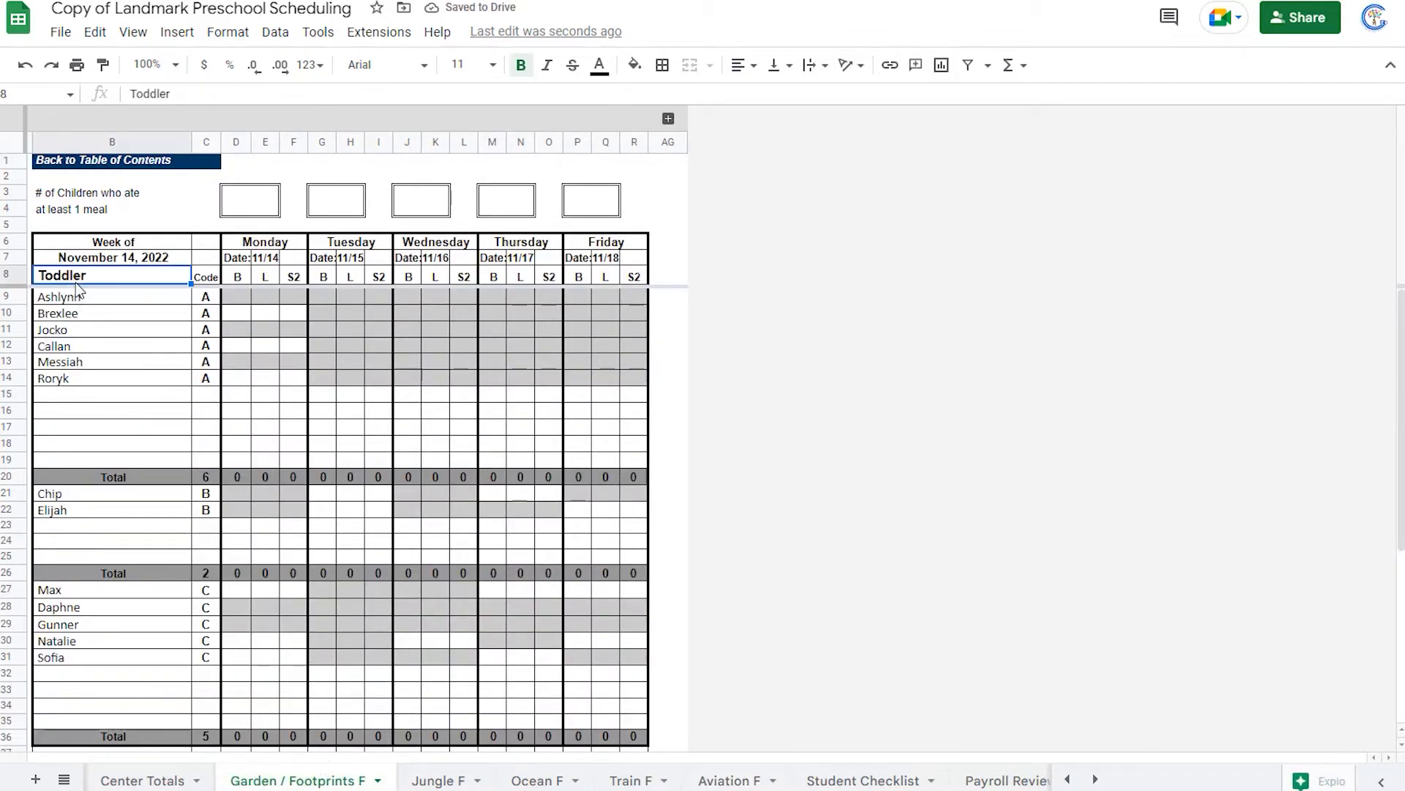
pyautogui.write('Garde')
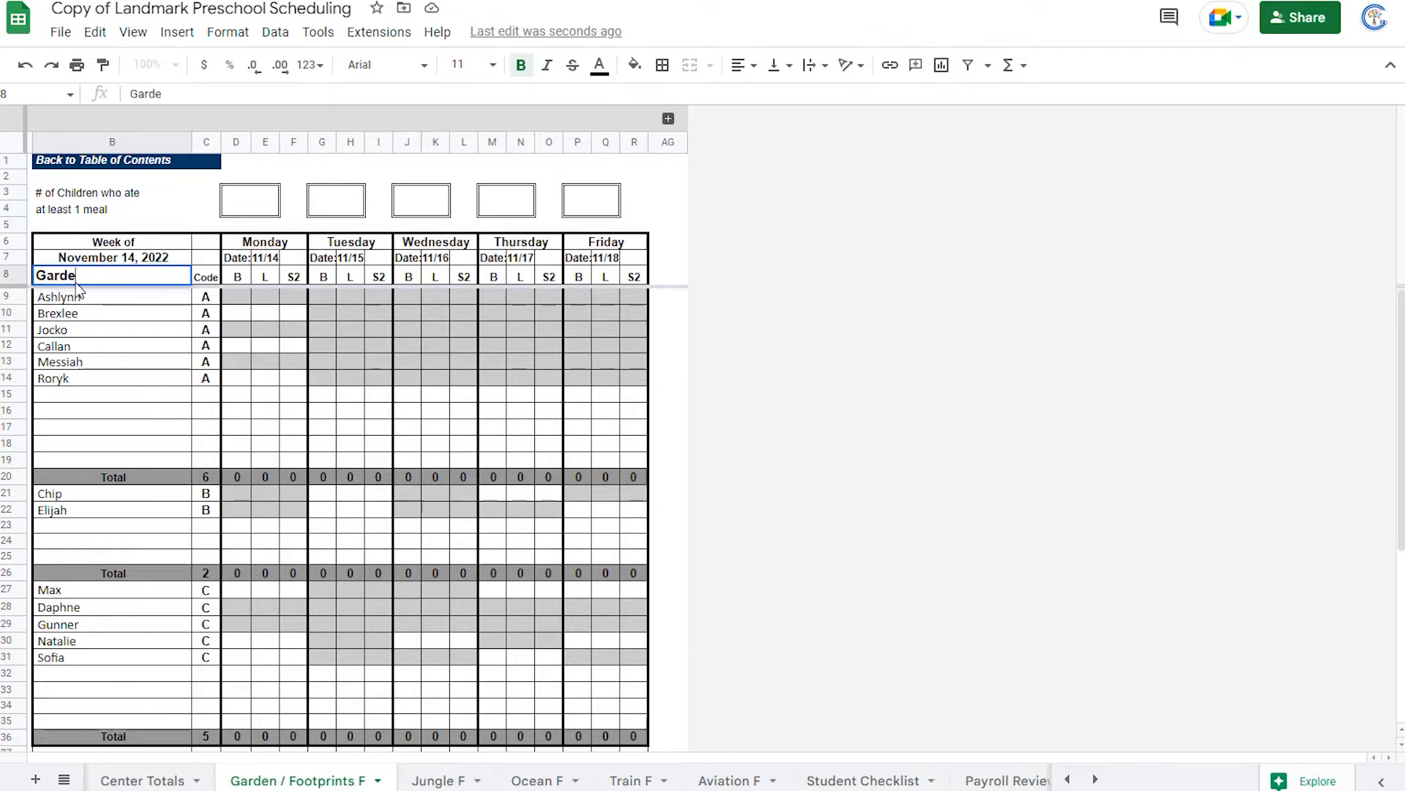
pyautogui.write('n / Footprints')
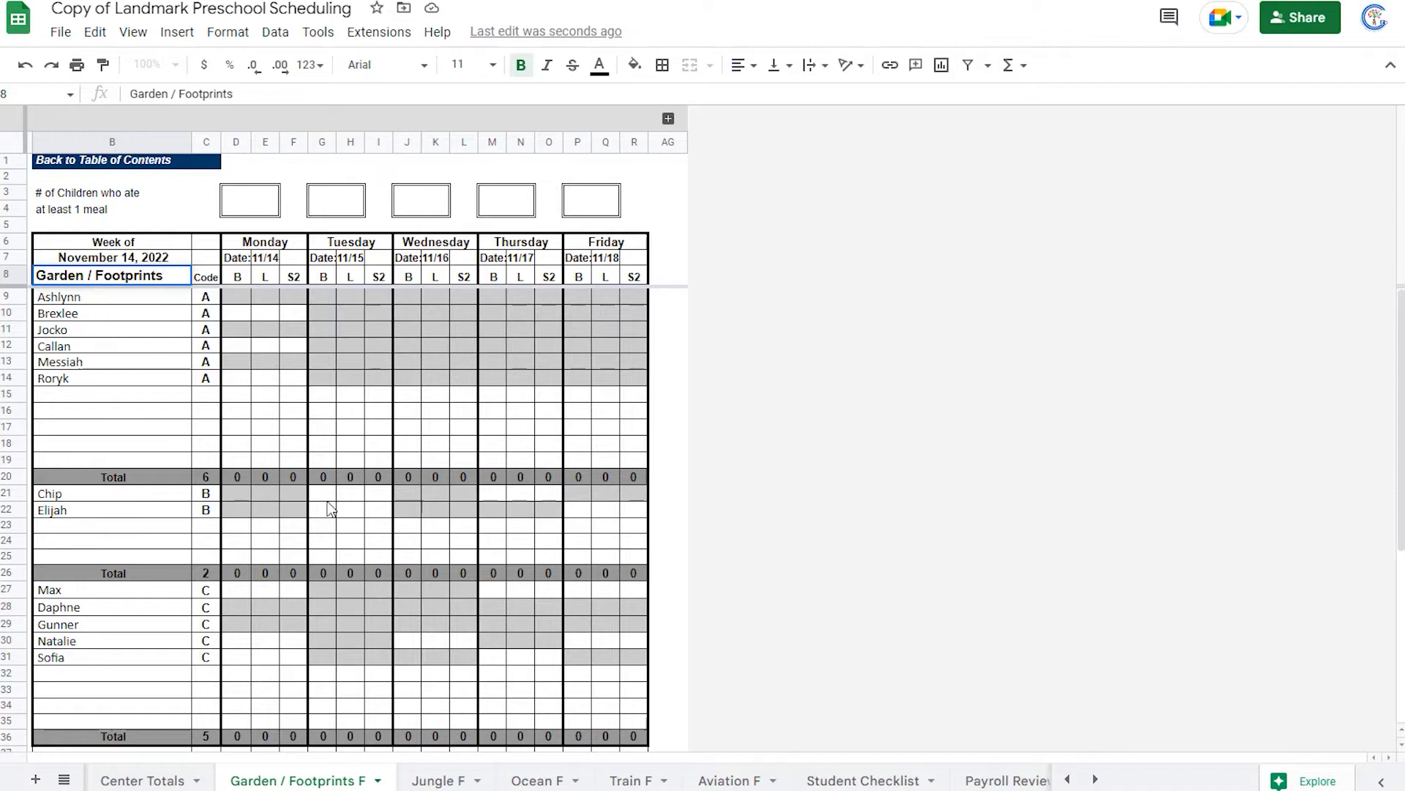
pyautogui.click(327, 496)
pyautogui.scroll(-6, 329, 486)
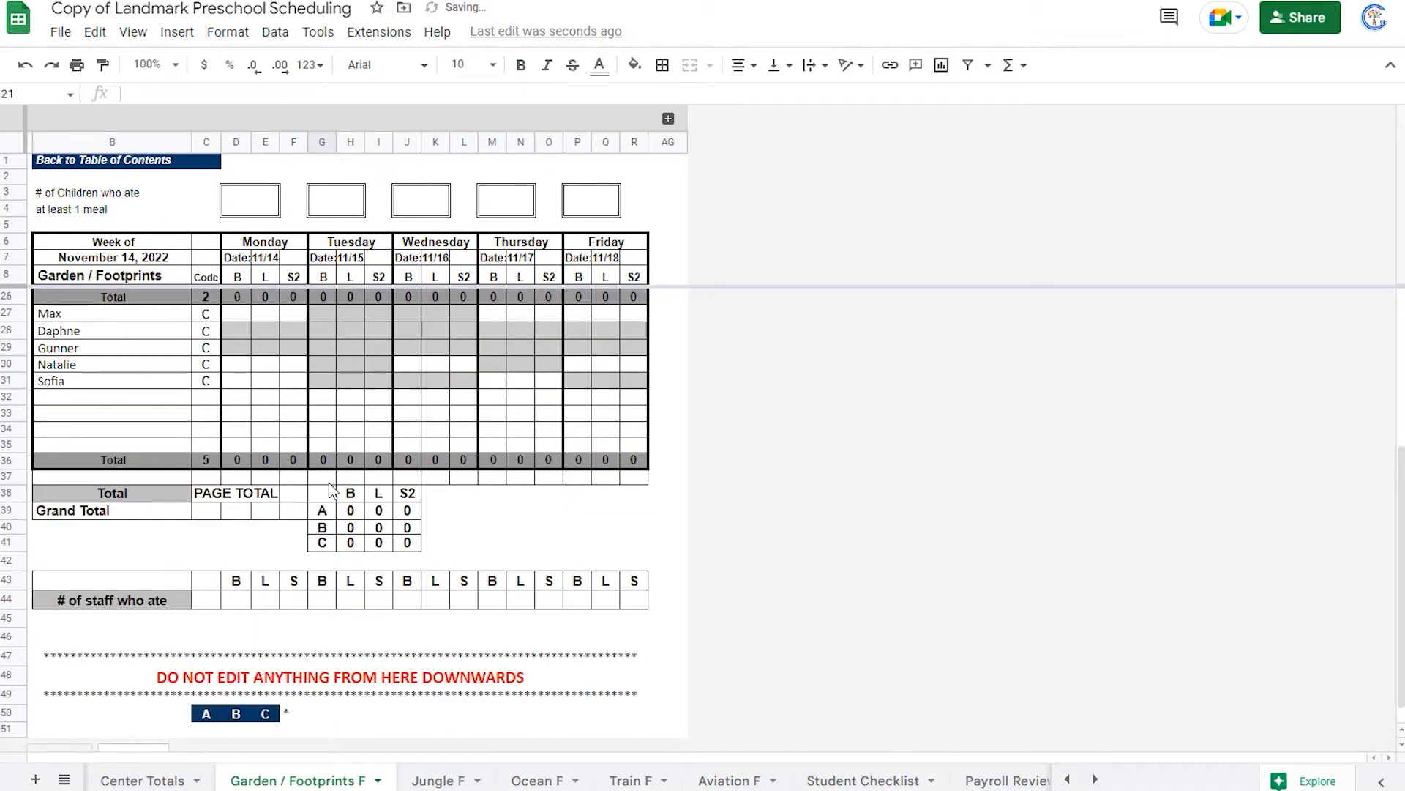
# Change the classroom heading in cell A9 of the Jungle F sheet to Jungle.
pyautogui.click(427, 780)
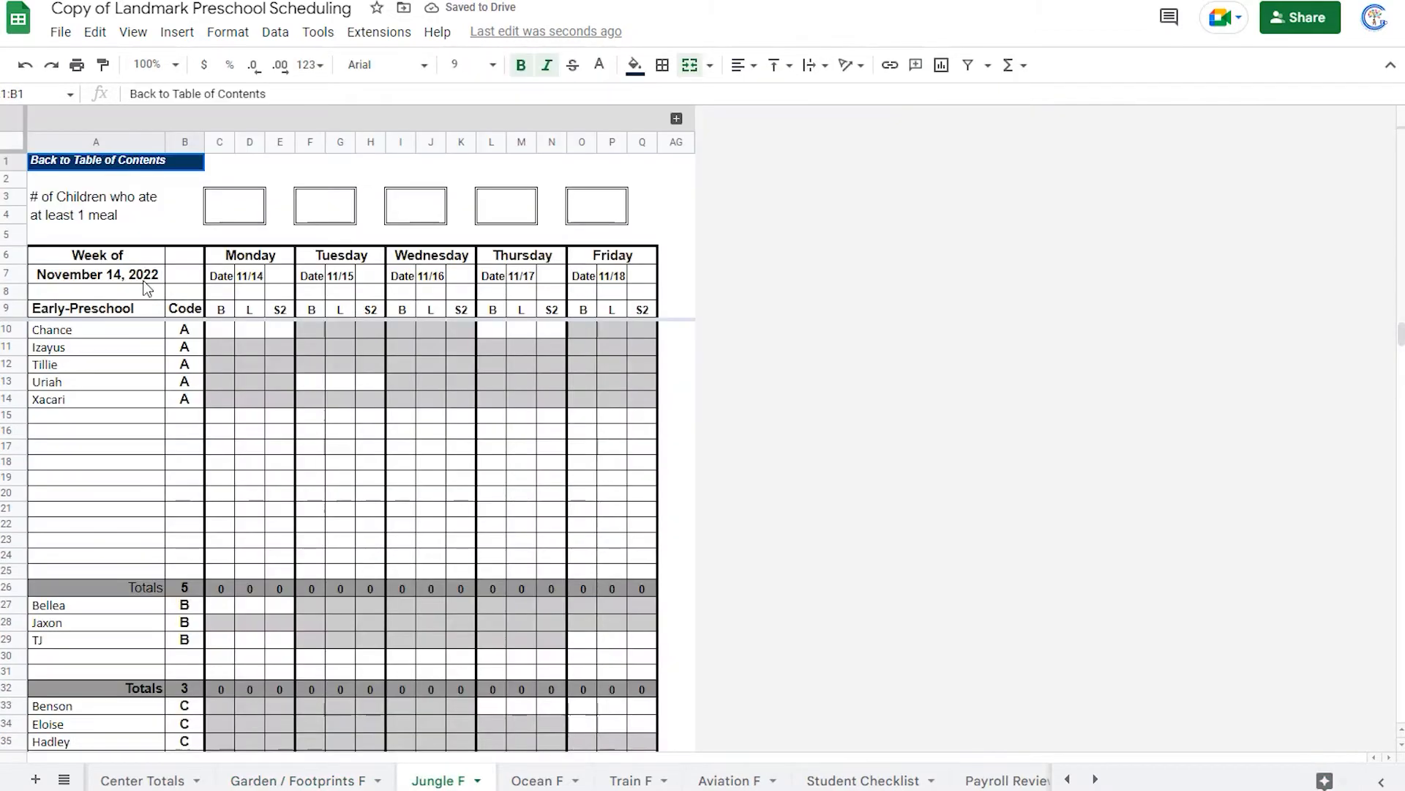
pyautogui.click(139, 316)
pyautogui.write('Jung')
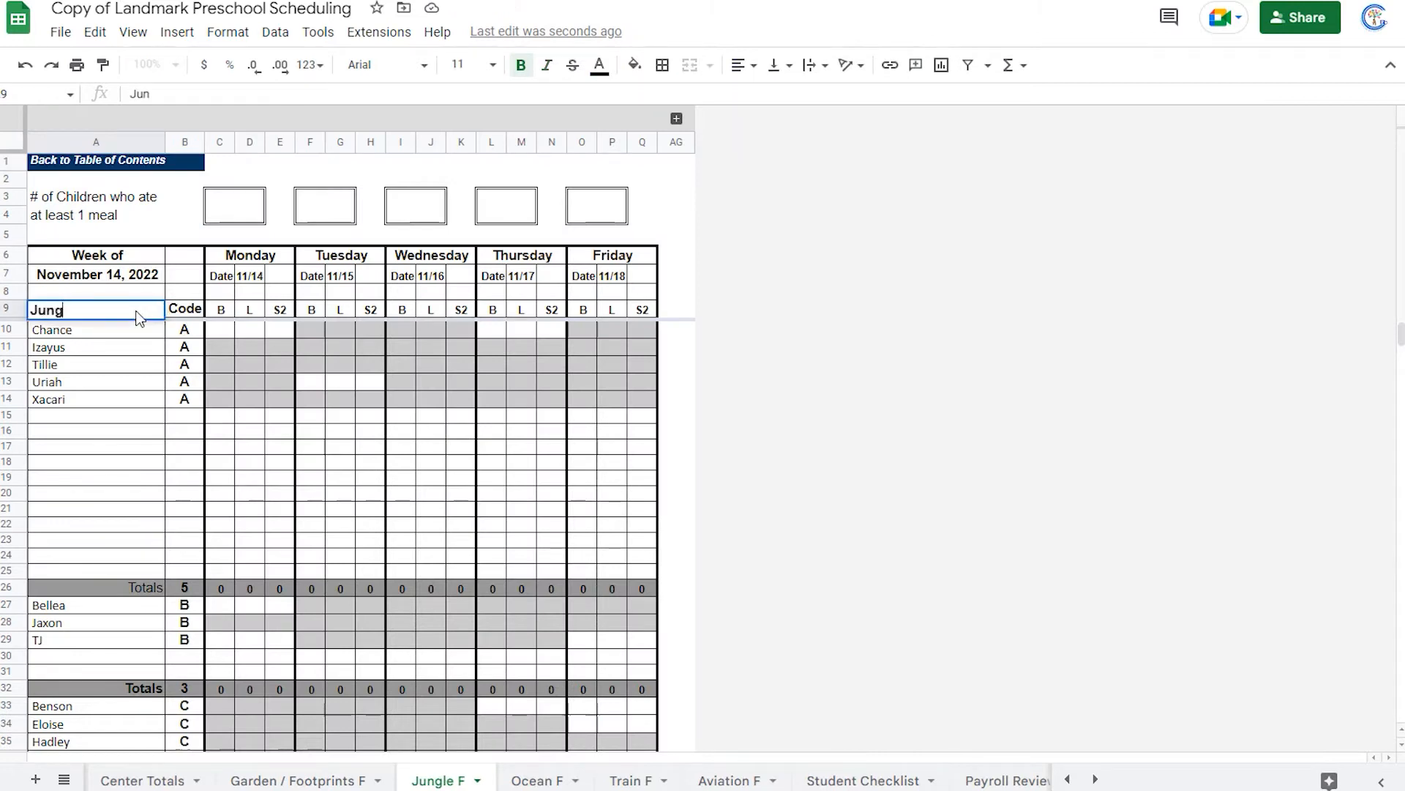
pyautogui.write('le')
pyautogui.press('Tab')
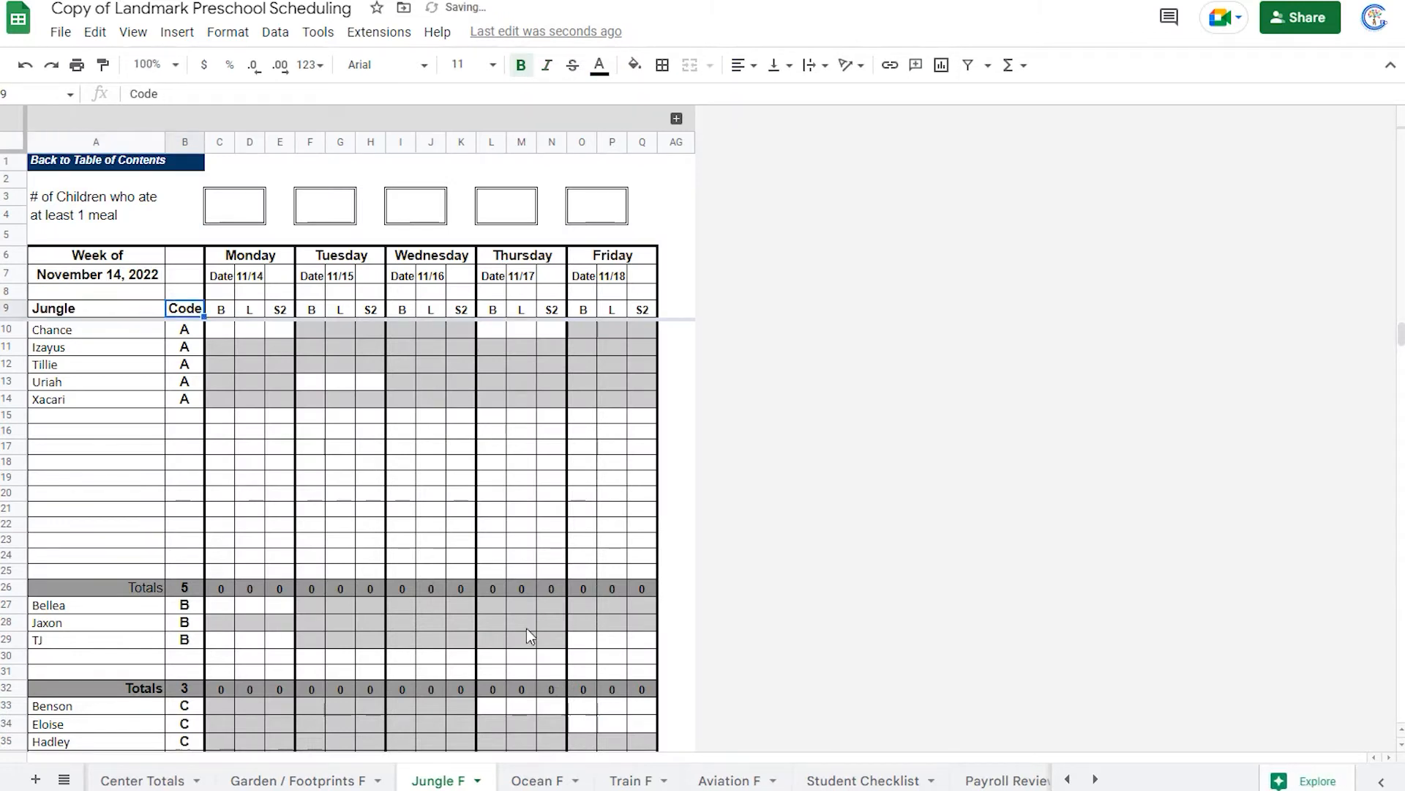
pyautogui.click(473, 462)
# Change the classroom heading in cell B8 of the Ocean F sheet to Ocean.
pyautogui.click(538, 780)
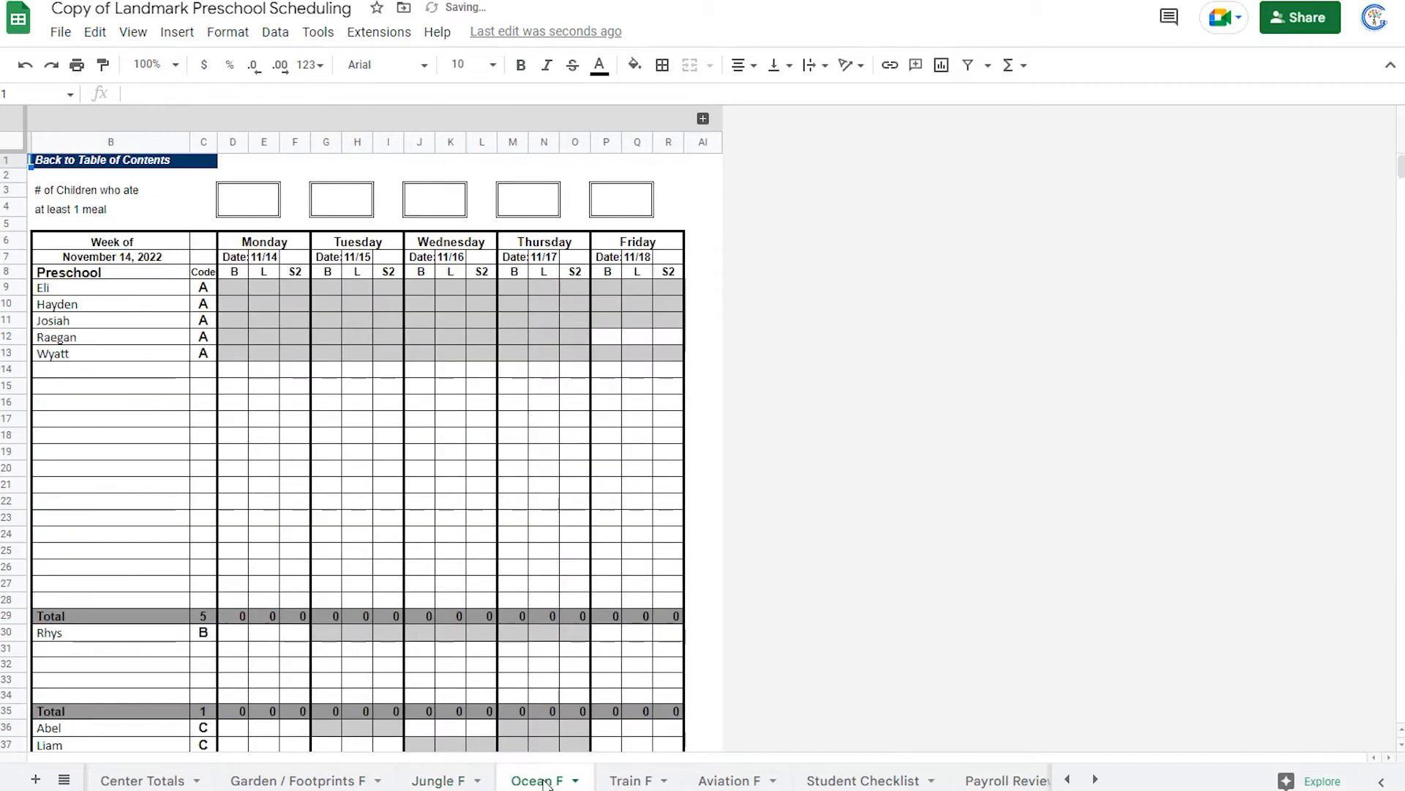
pyautogui.click(107, 279)
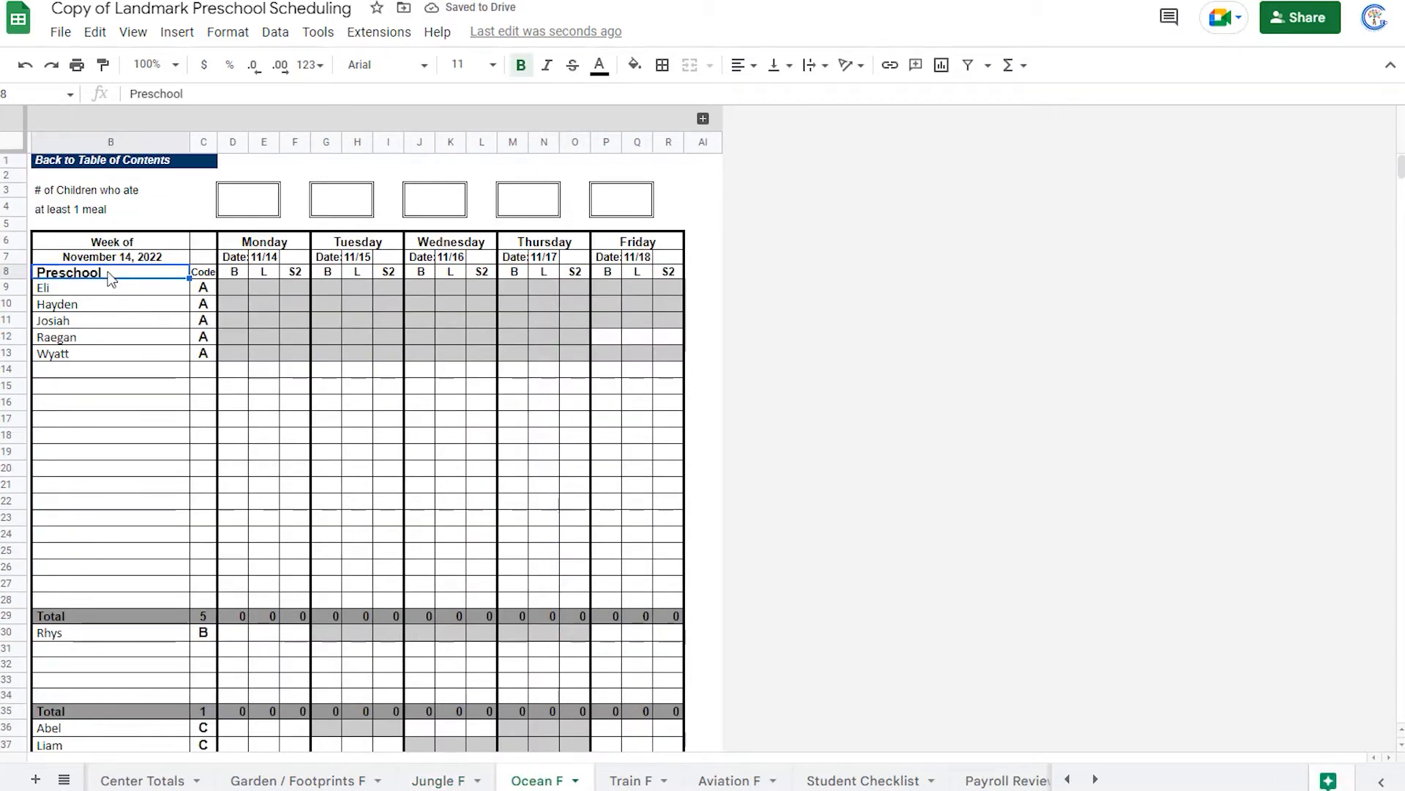
pyautogui.write('Ocean')
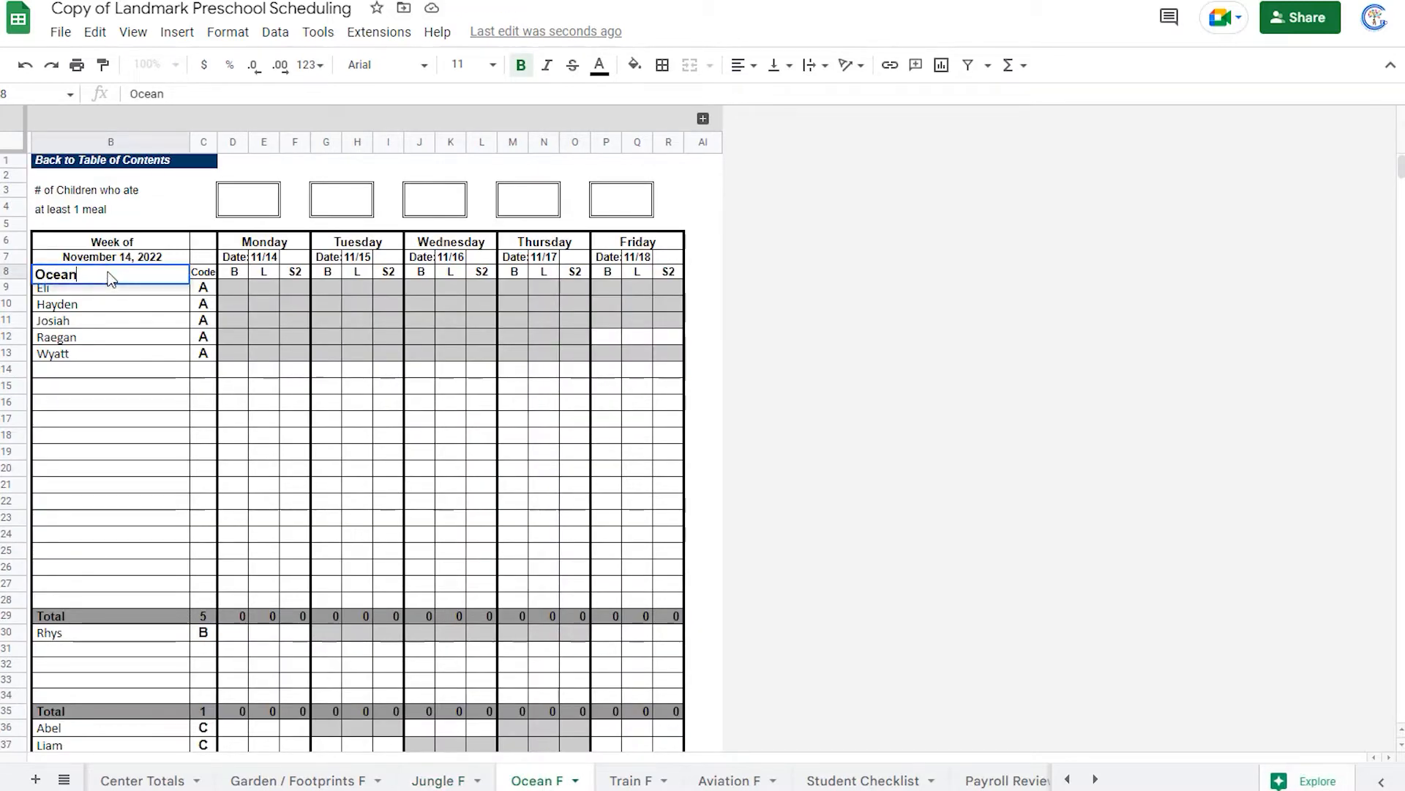
pyautogui.press('Tab')
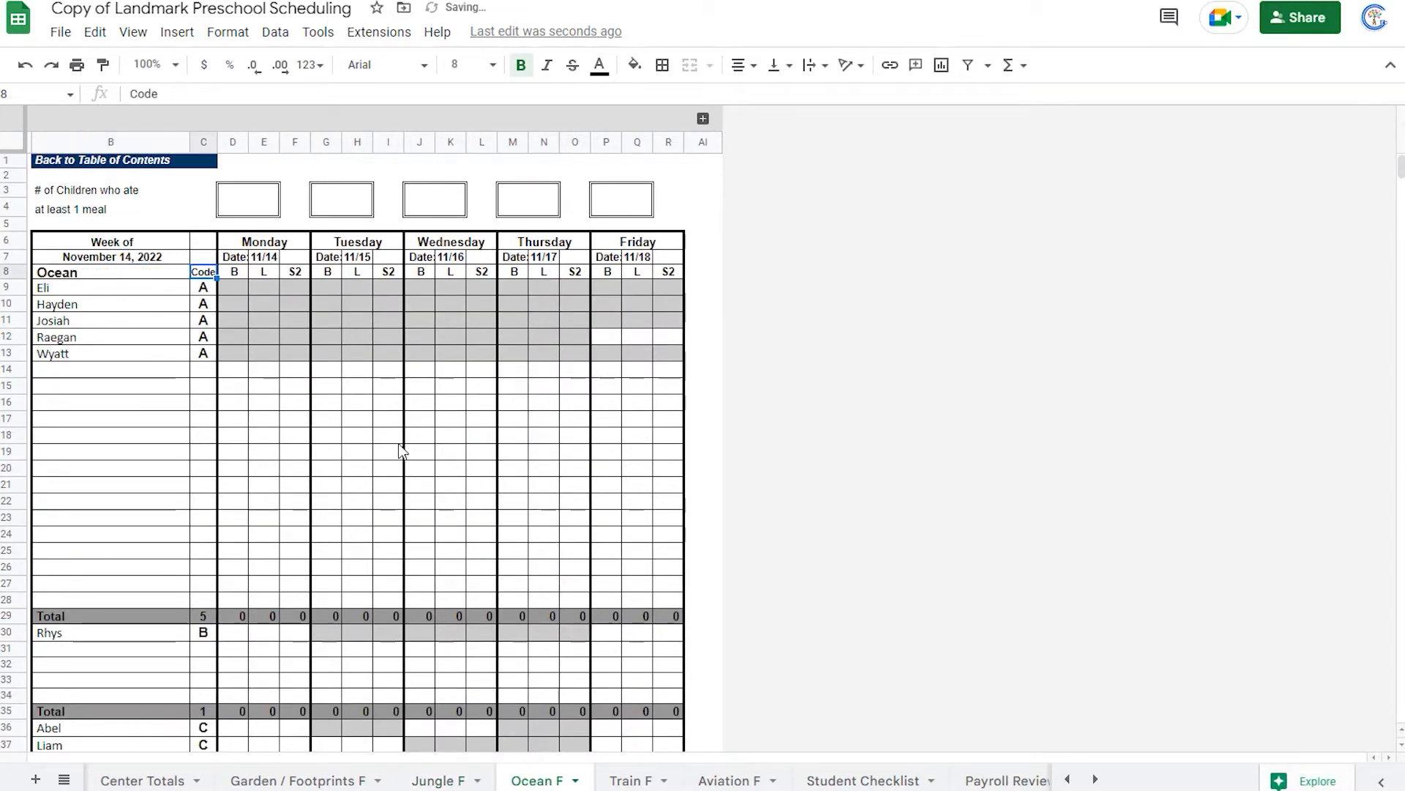
# Enter Train as the classroom heading in cell B8 of the Train F sheet.
pyautogui.click(634, 779)
pyautogui.click(142, 272)
pyautogui.write('Train')
pyautogui.press('Return')
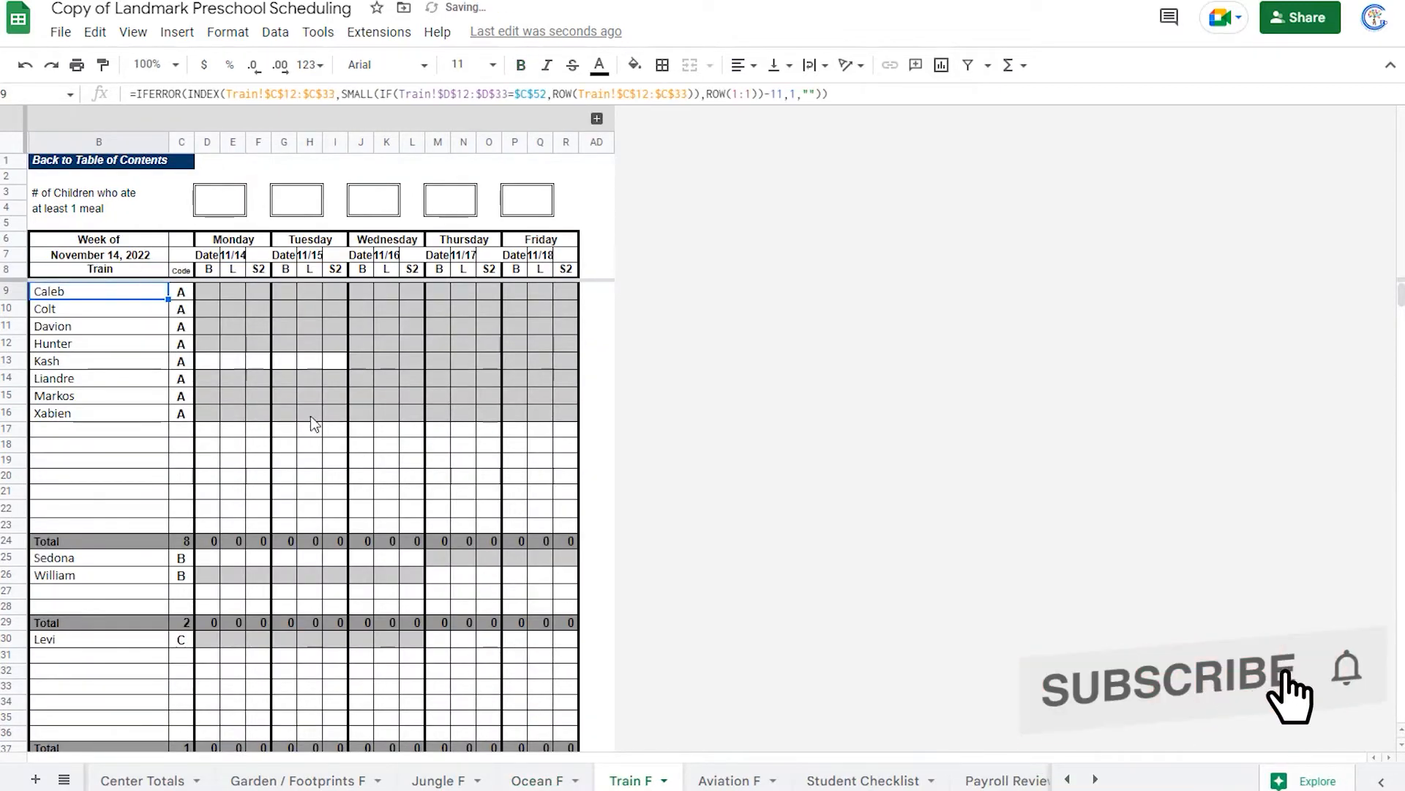
pyautogui.scroll(-5, 315, 408)
pyautogui.scroll(-4, 318, 405)
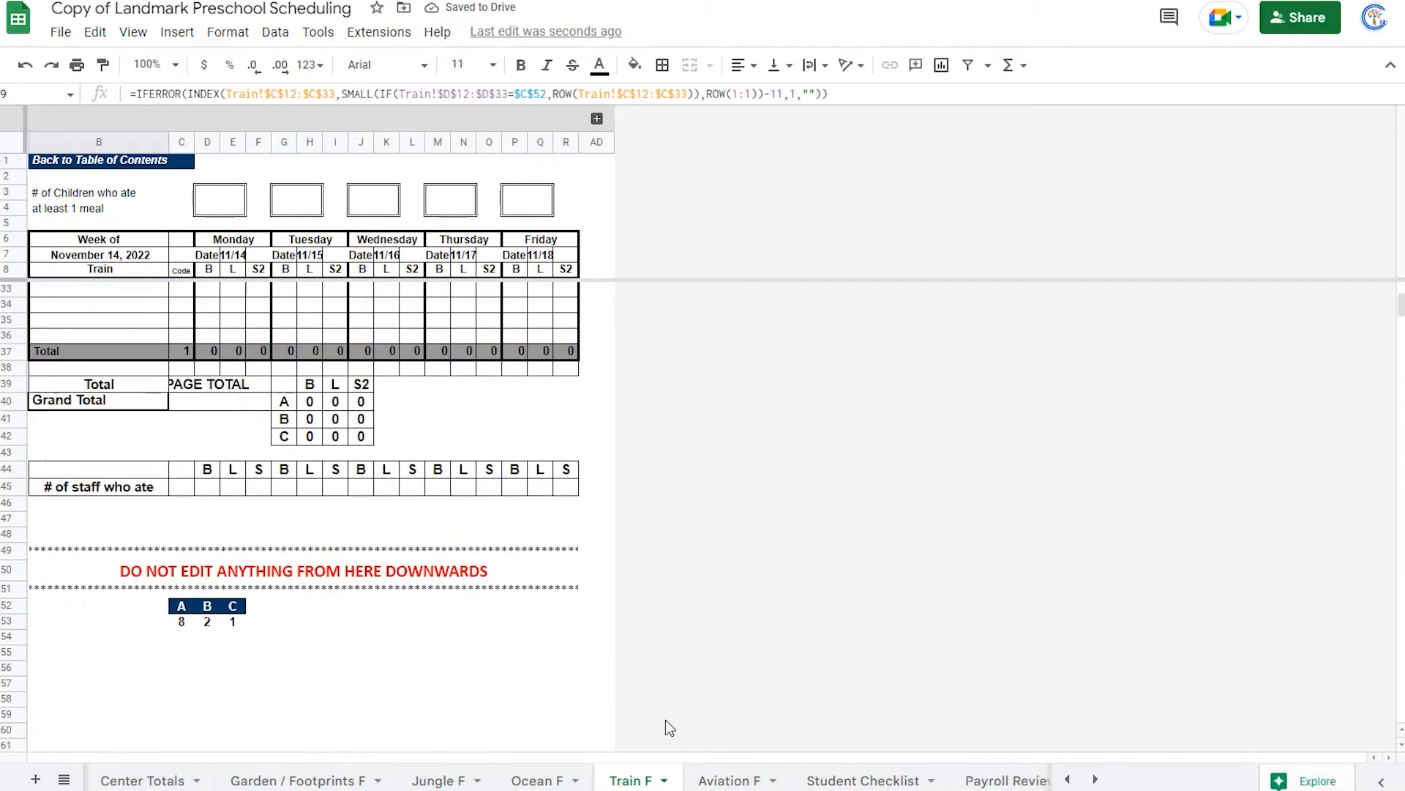
# Enter Aviation as the classroom heading in cell B8 of the Aviation F sheet.
pyautogui.click(715, 780)
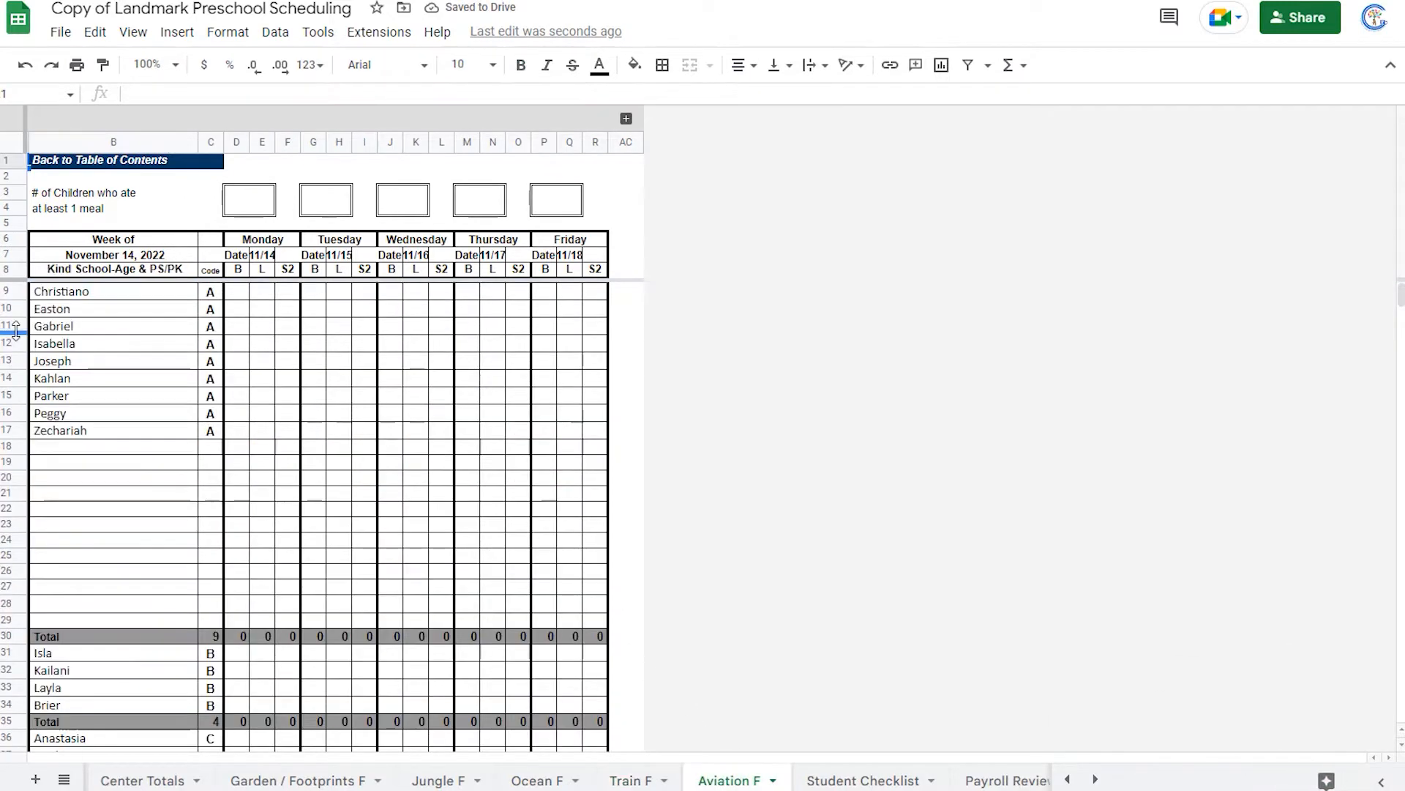
pyautogui.click(79, 274)
pyautogui.write('Aviation')
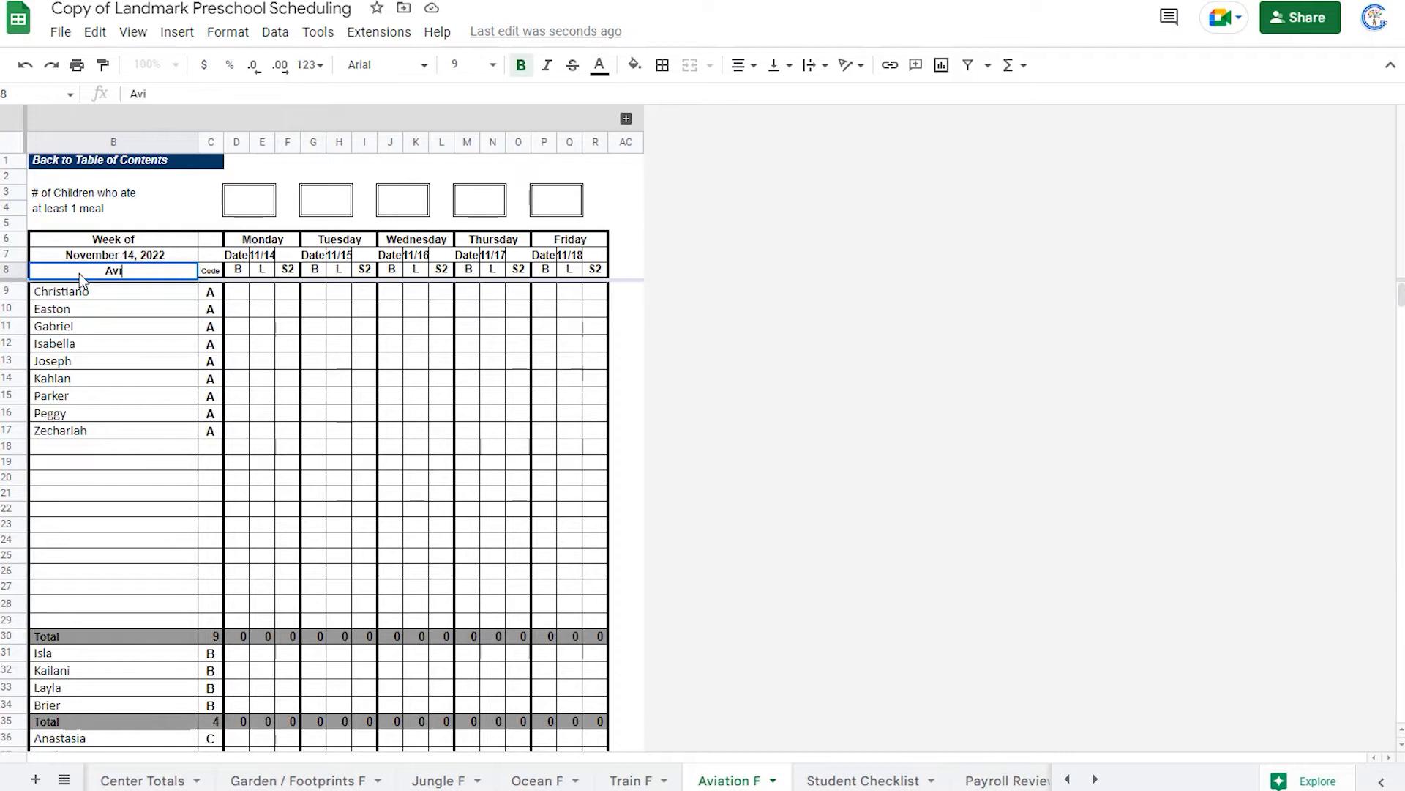
pyautogui.press('Return')
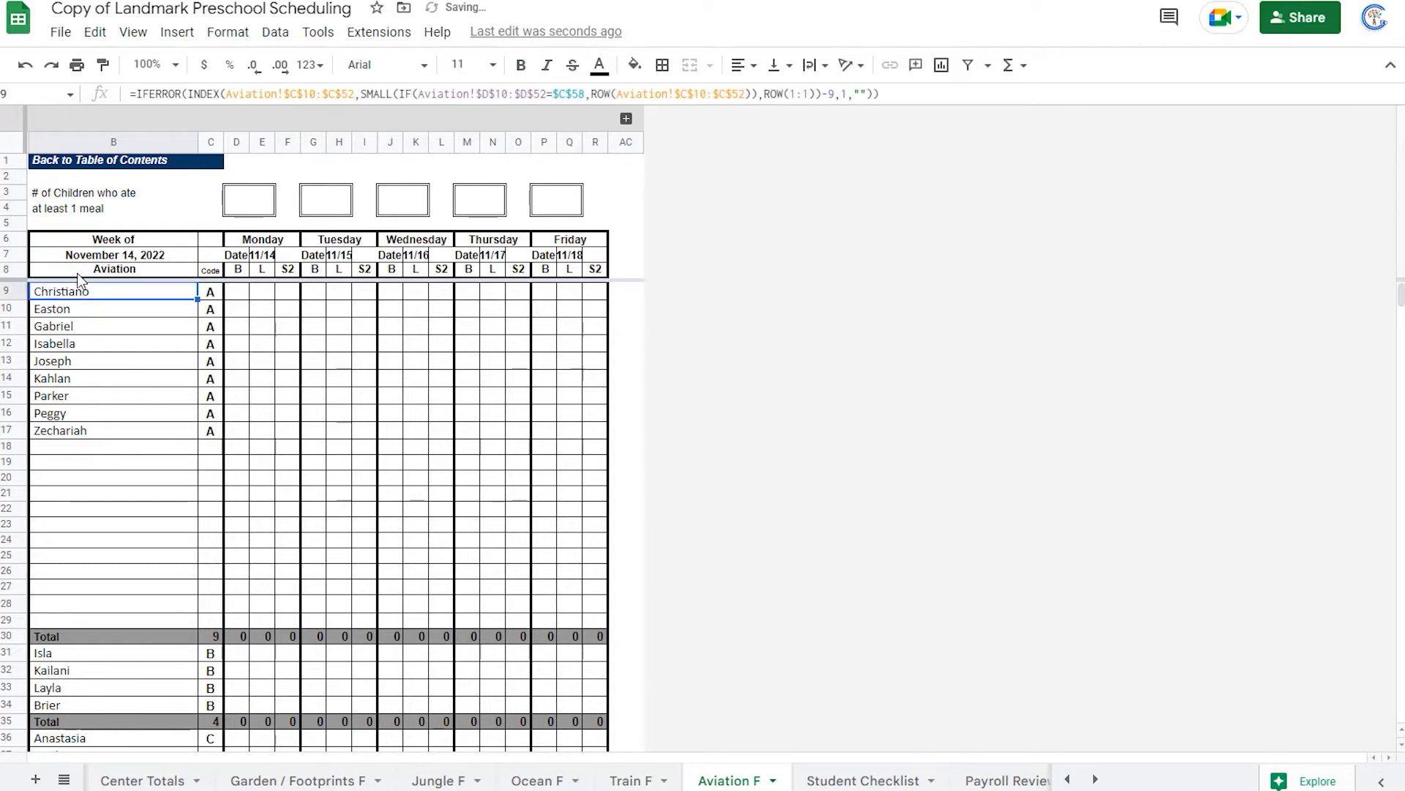
pyautogui.scroll(-10, 147, 371)
pyautogui.scroll(-5, 154, 364)
pyautogui.scroll(15, 174, 359)
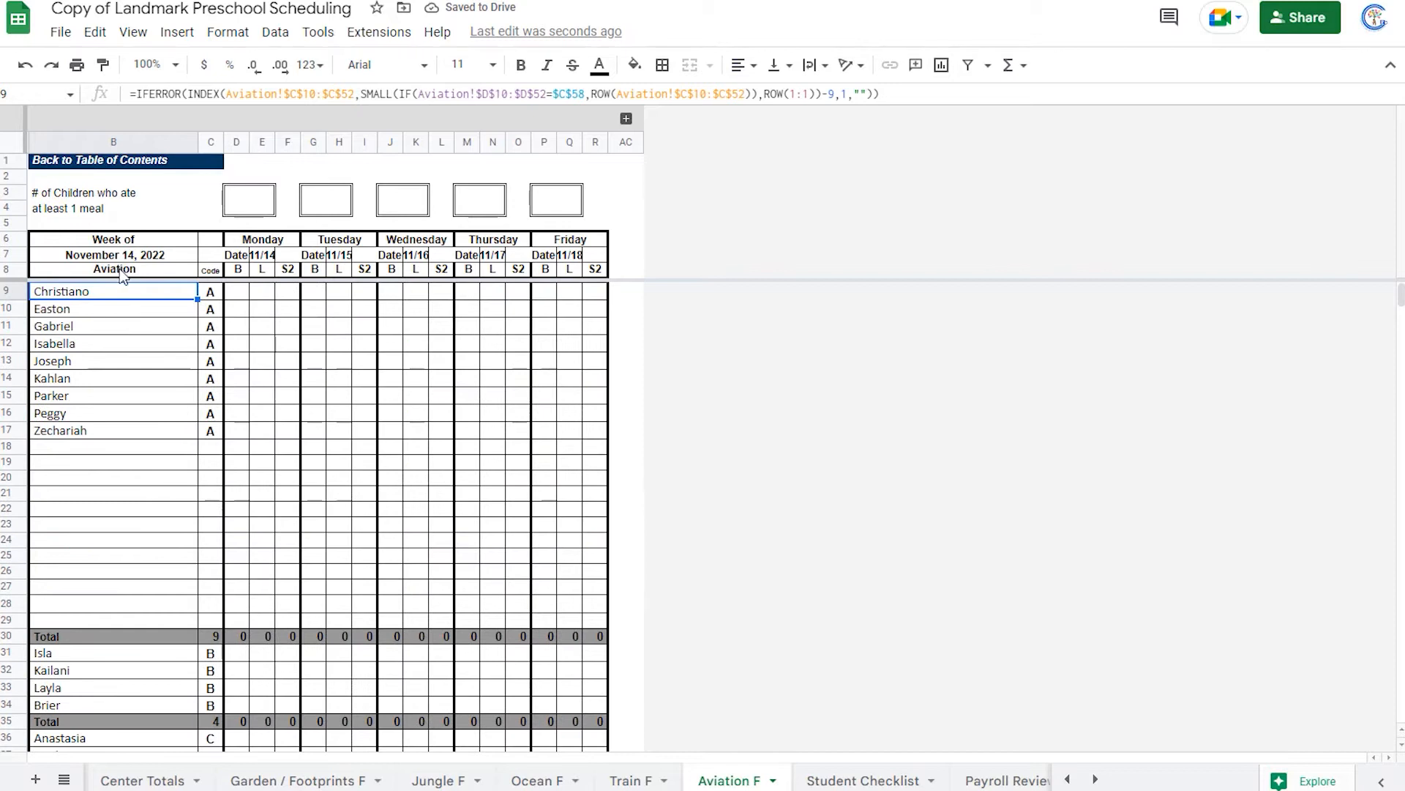
pyautogui.click(120, 272)
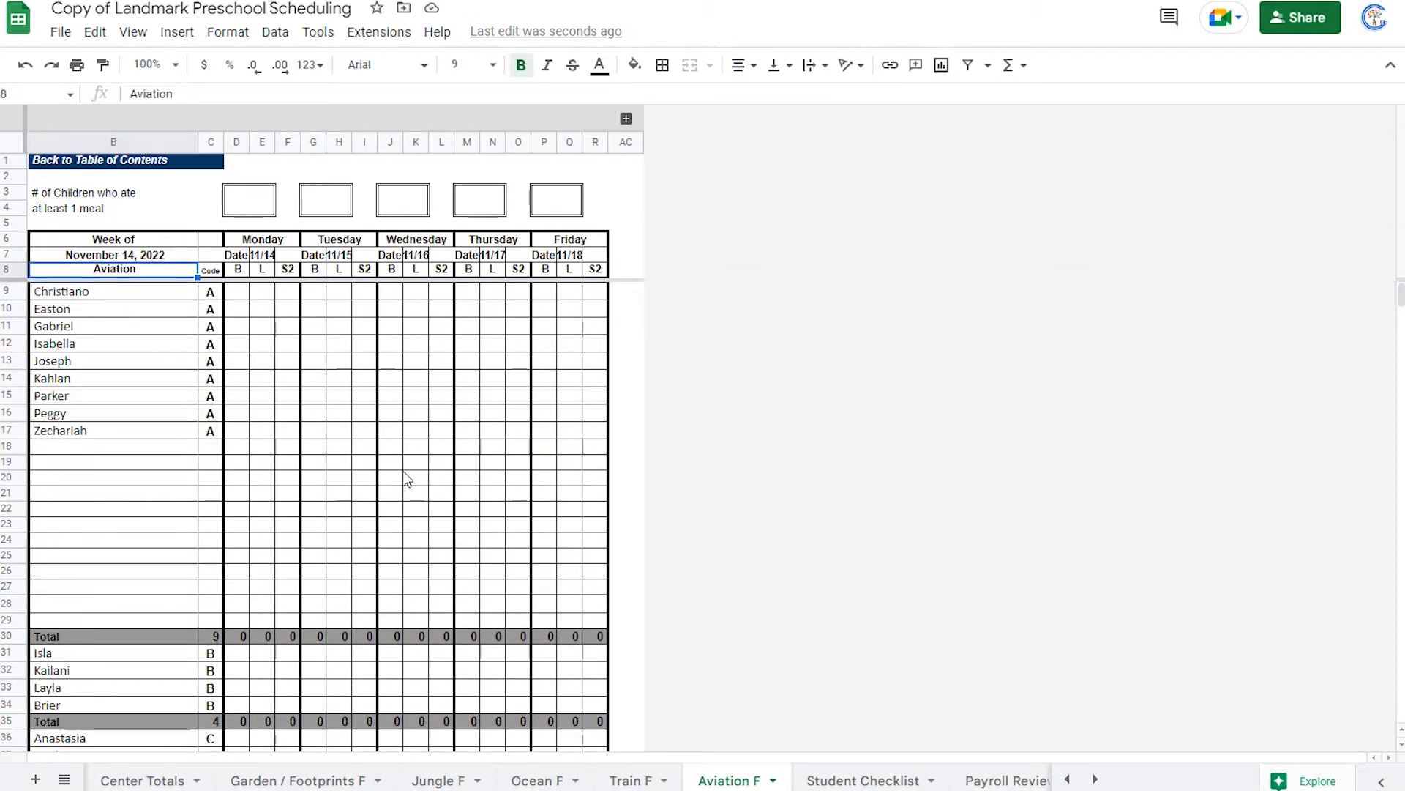
# View the Center Totals sheet and the A, B and C child groups on the Garden / Footprints F sheet.
pyautogui.click(1070, 779)
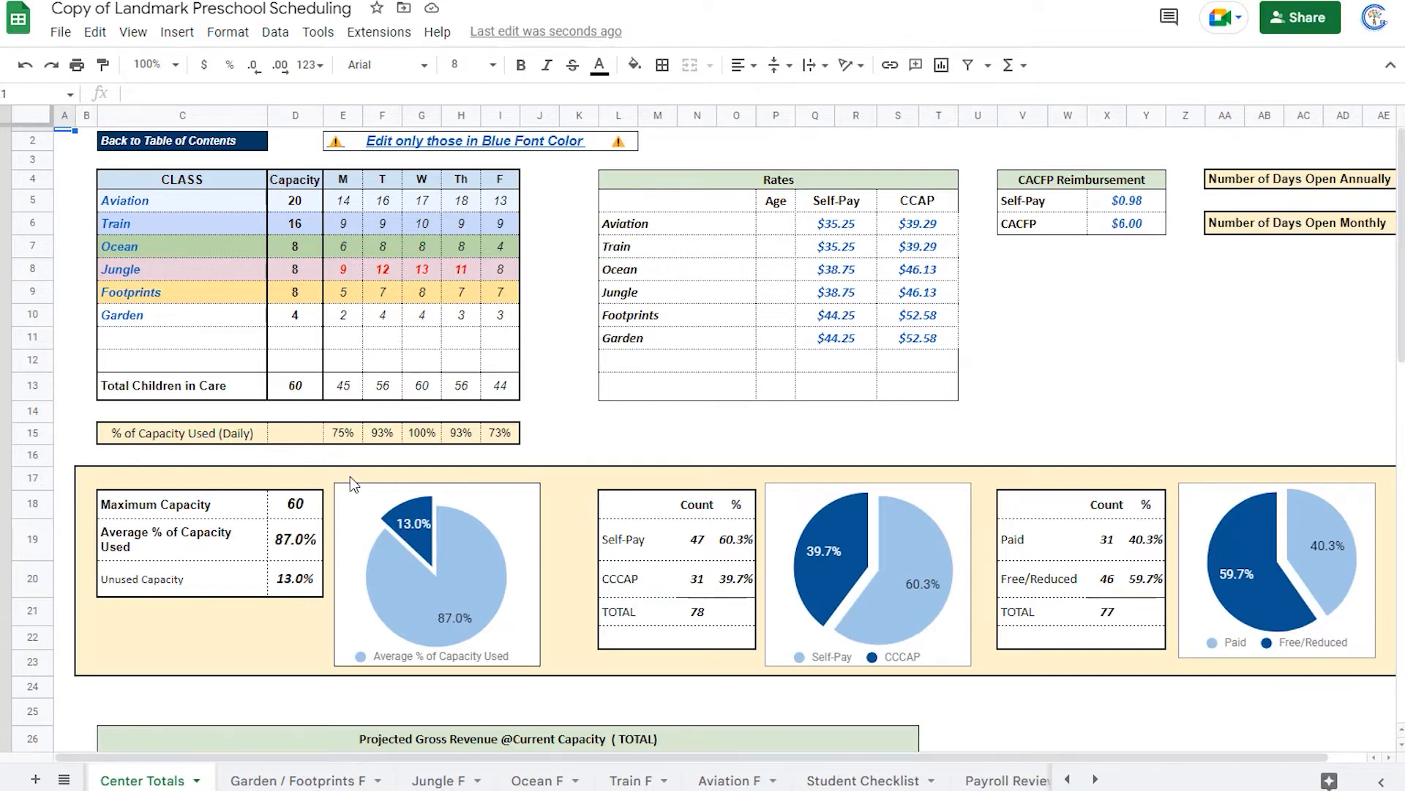
pyautogui.click(278, 780)
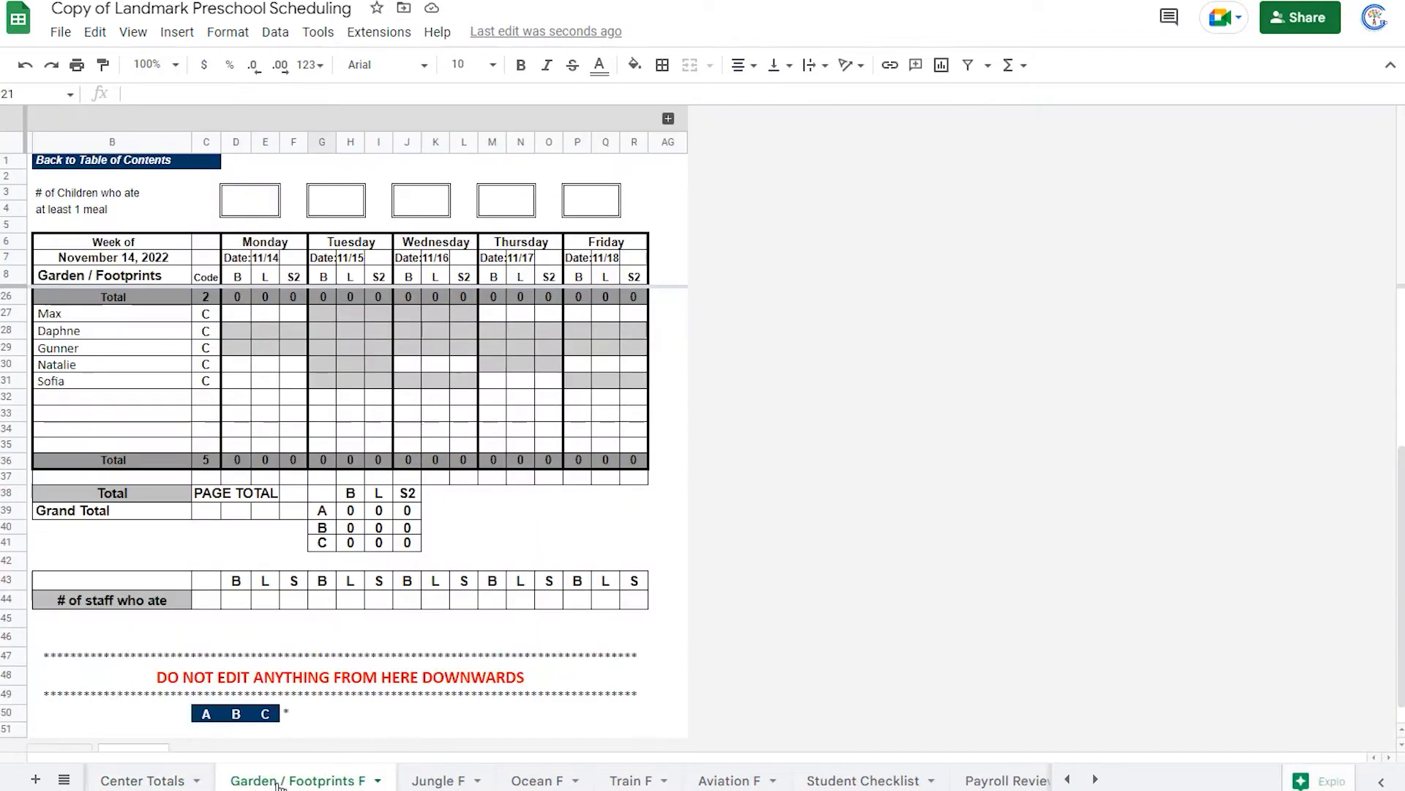
pyautogui.scroll(4, 336, 658)
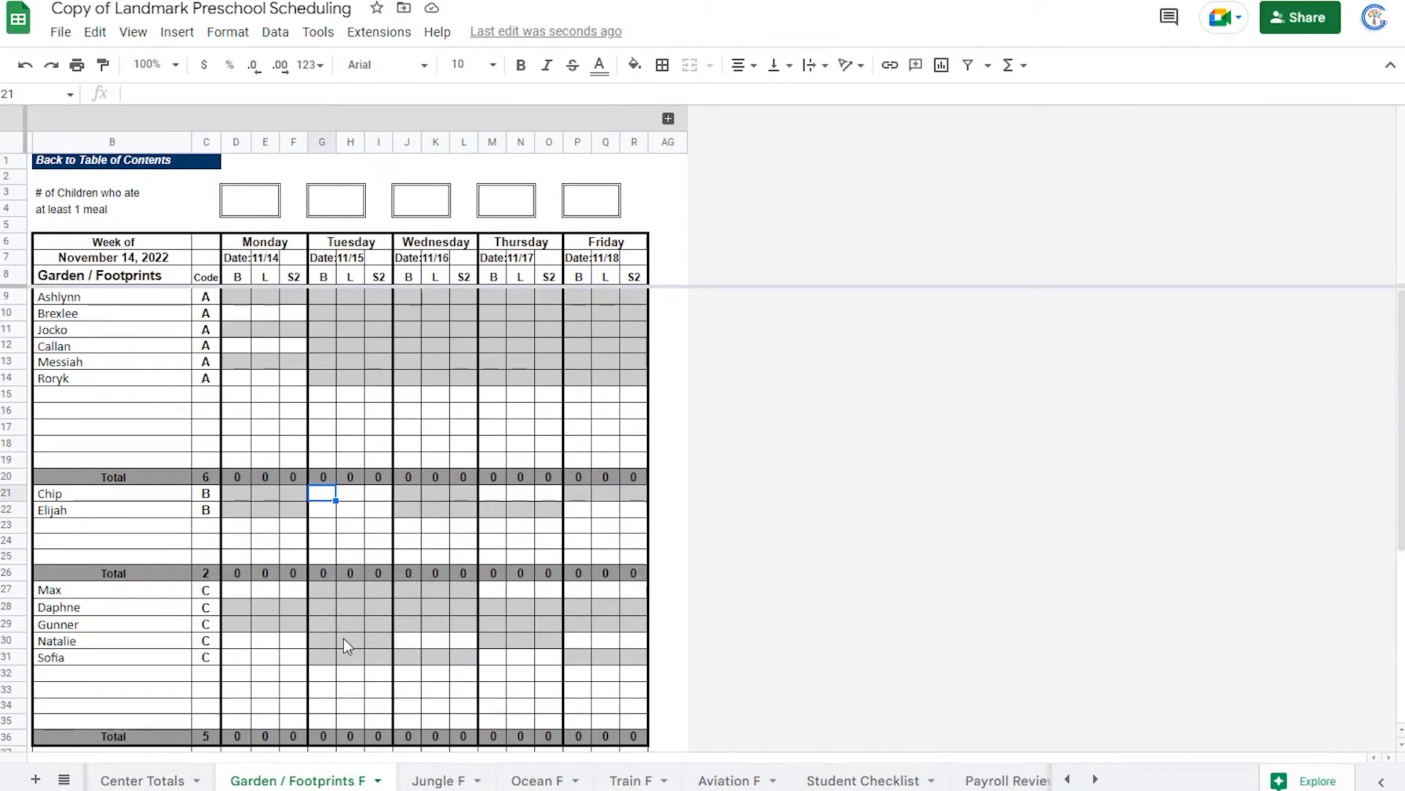
pyautogui.click(266, 431)
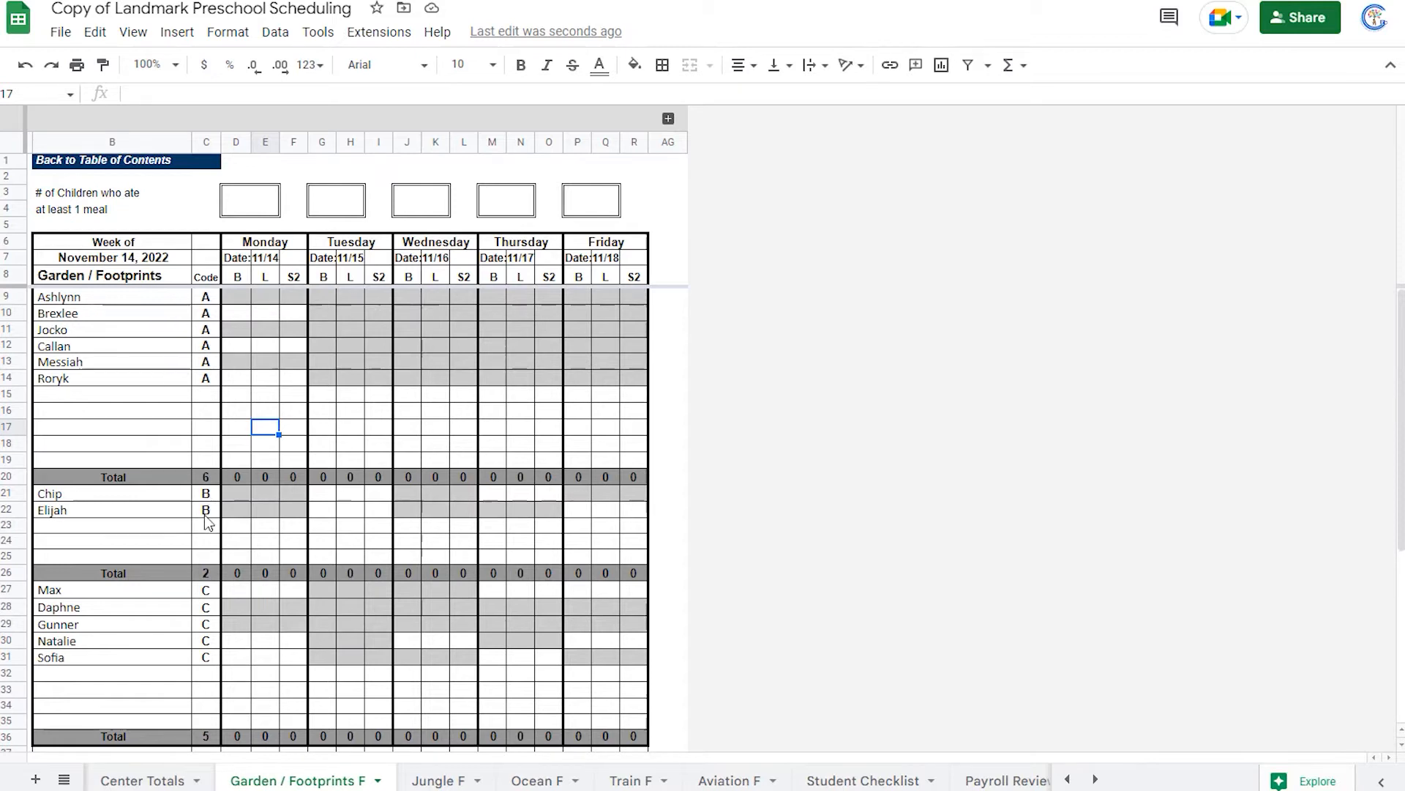
# Examine the Free, Reduced and Paid code legend and the children's codes on the Garden / Footprints schedule sheet.
pyautogui.click(1066, 779)
pyautogui.click(1067, 779)
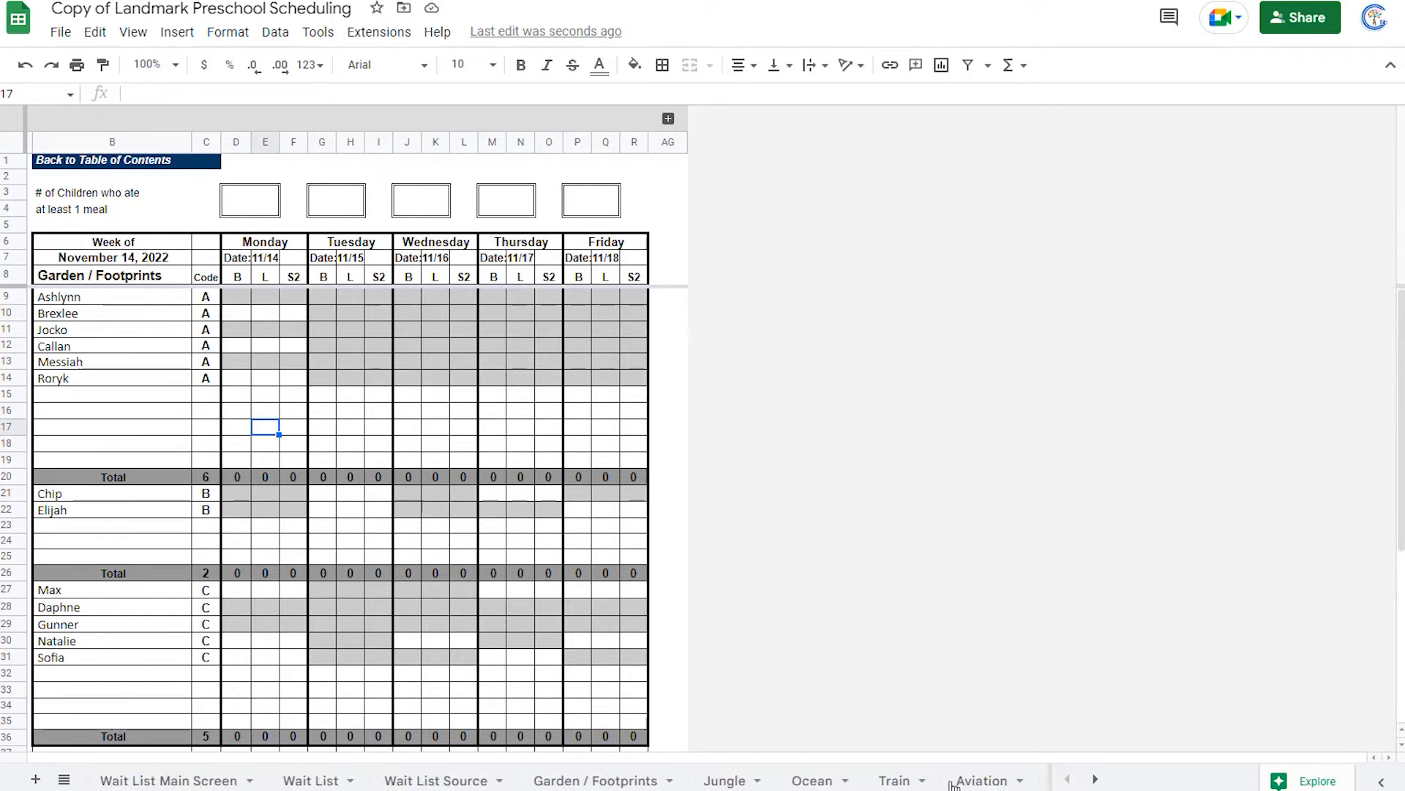
pyautogui.click(552, 780)
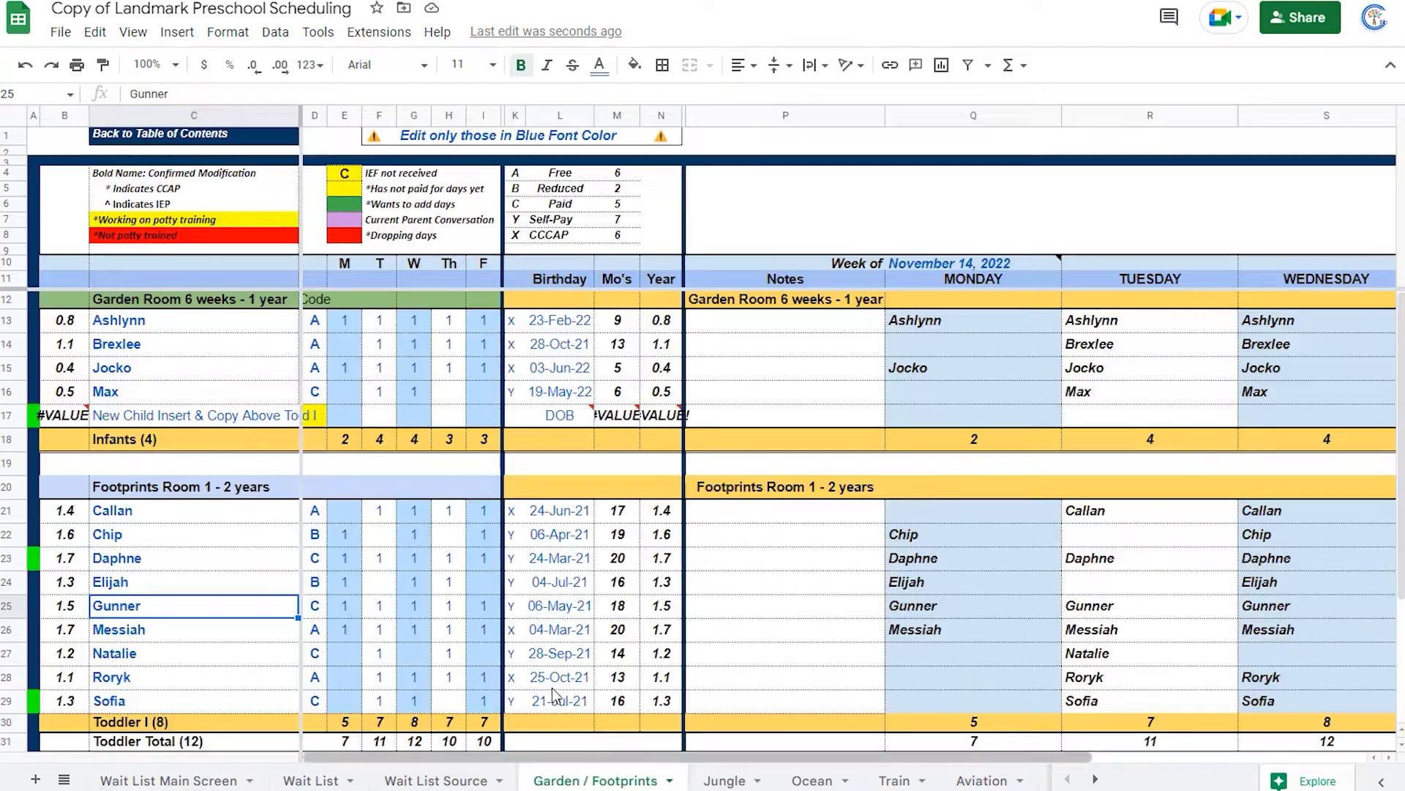
pyautogui.click(589, 175)
pyautogui.click(591, 190)
pyautogui.click(579, 204)
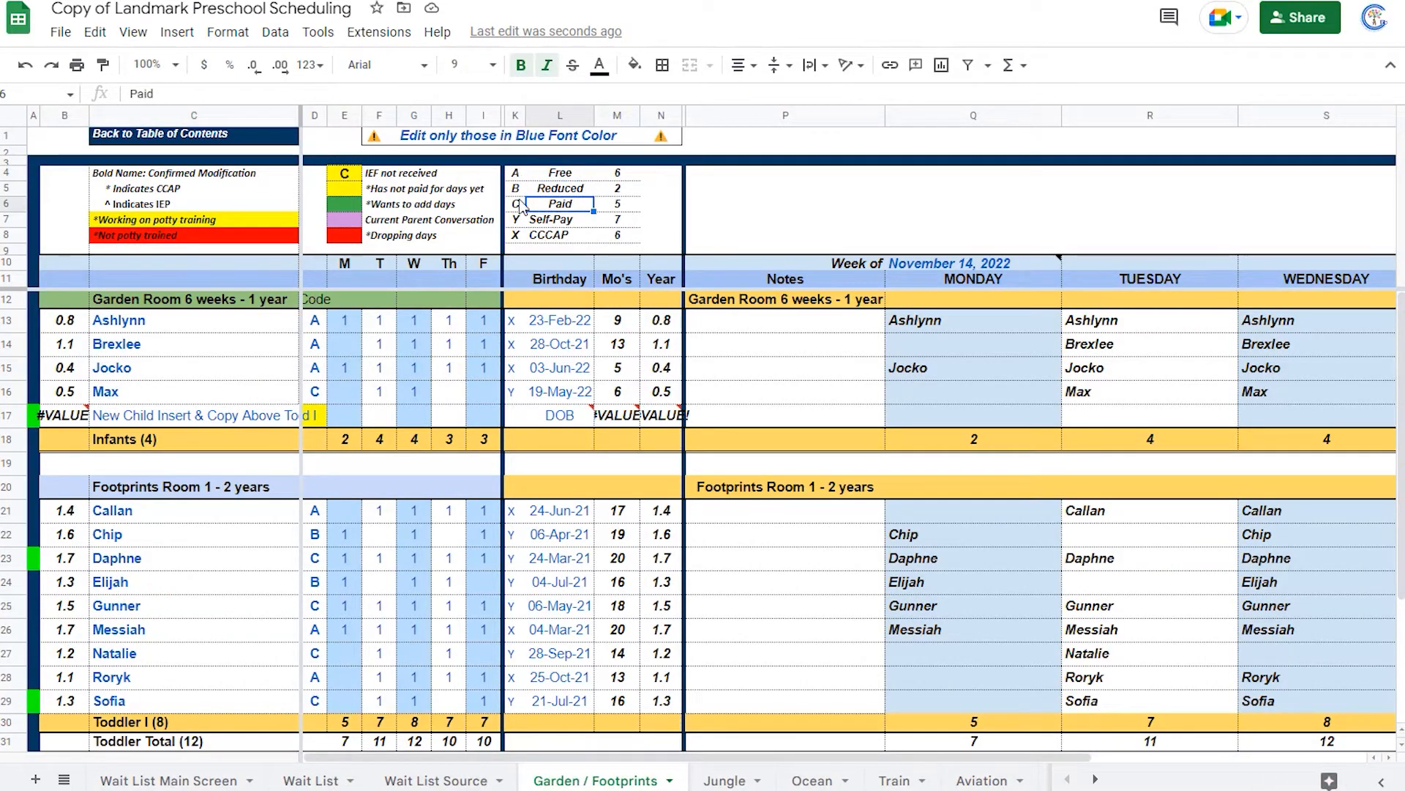
pyautogui.click(315, 345)
pyautogui.click(315, 368)
pyautogui.click(316, 392)
# Return to the Garden / Footprints F sheet and examine the Monday to Friday shading for the code A children.
pyautogui.click(1095, 780)
pyautogui.click(318, 782)
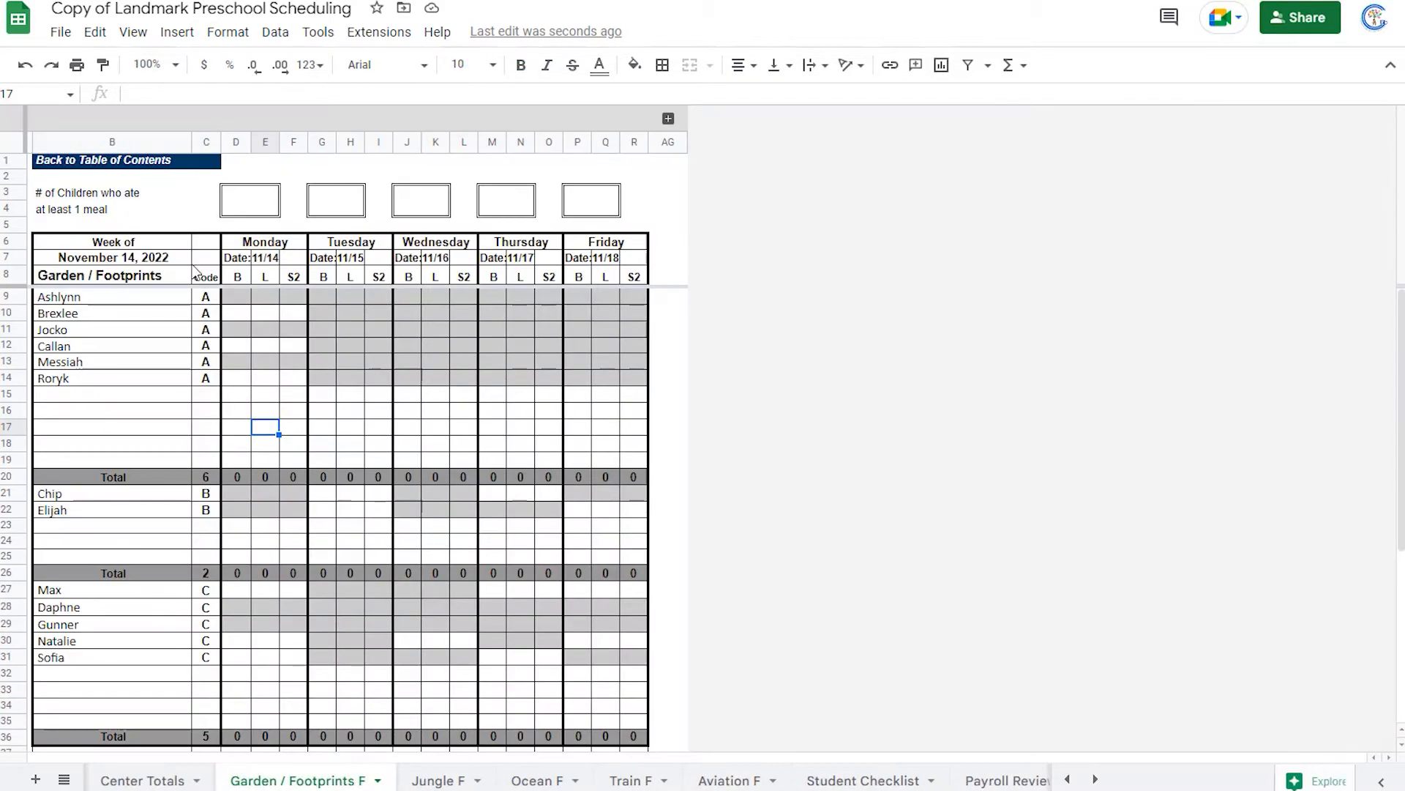
pyautogui.moveTo(235, 296); pyautogui.dragTo(609, 379)
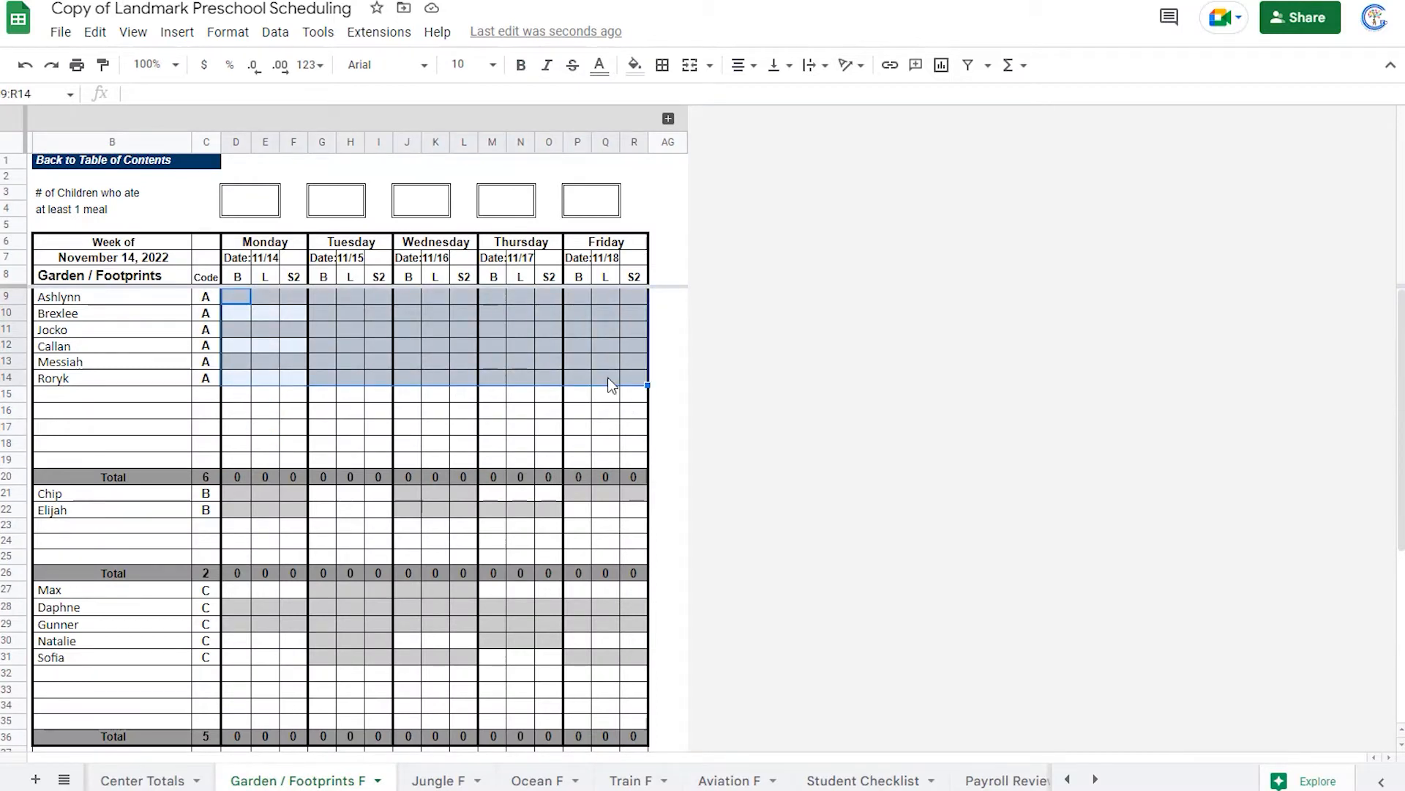
pyautogui.click(424, 428)
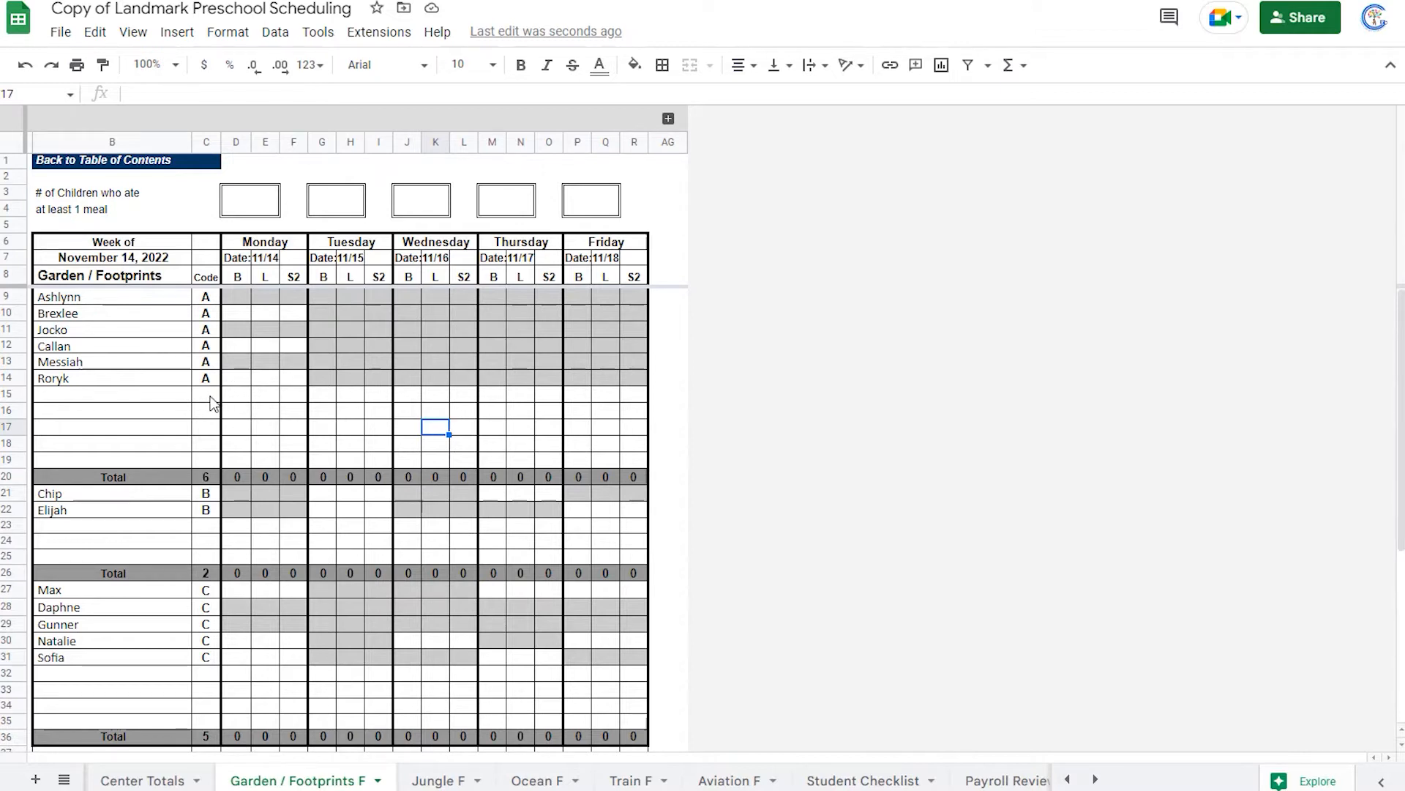
# Inspect the formulas in the blank name and code cells of the A, B and C groups on Garden / Footprints F.
pyautogui.moveTo(212, 399); pyautogui.dragTo(213, 460)
pyautogui.moveTo(207, 525); pyautogui.dragTo(208, 552)
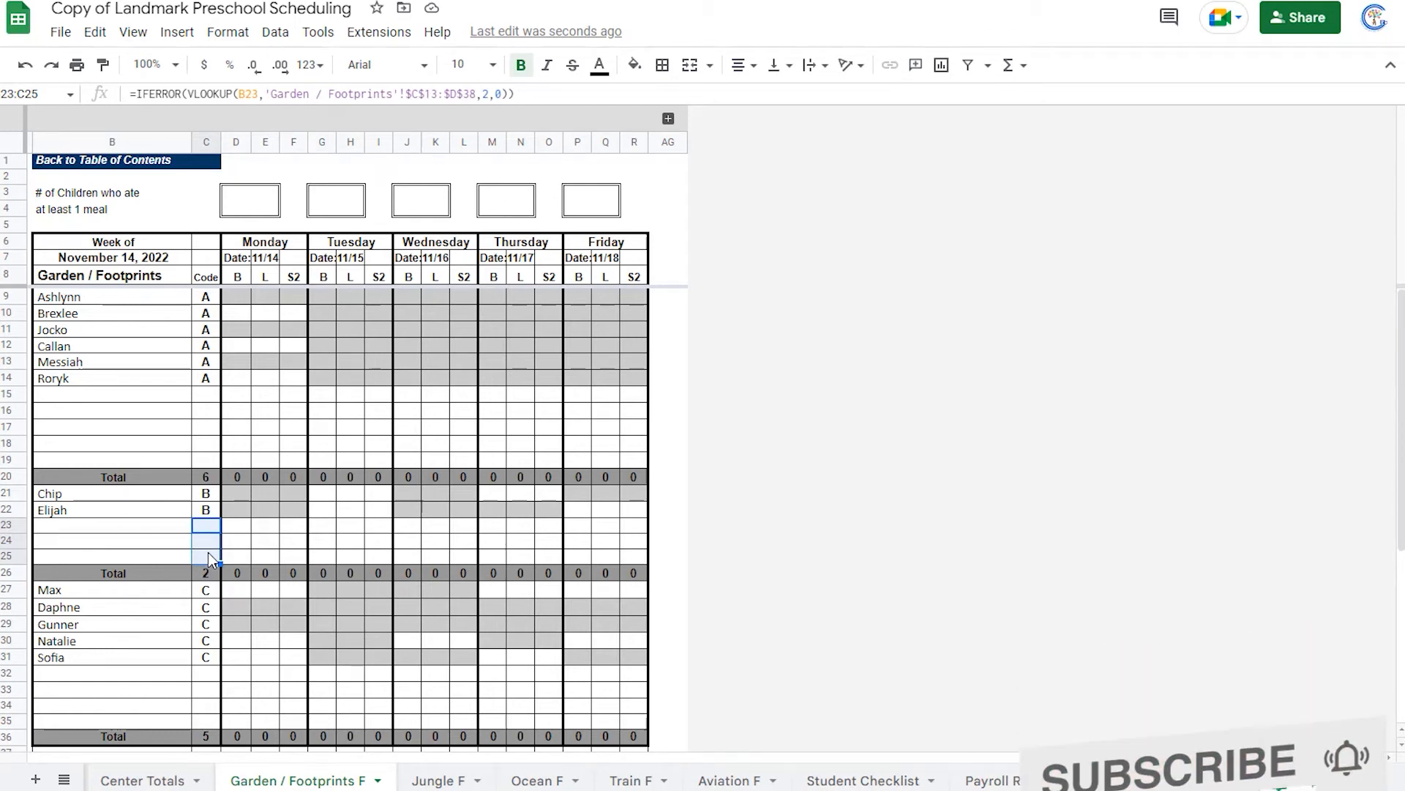
pyautogui.moveTo(183, 407); pyautogui.dragTo(184, 445)
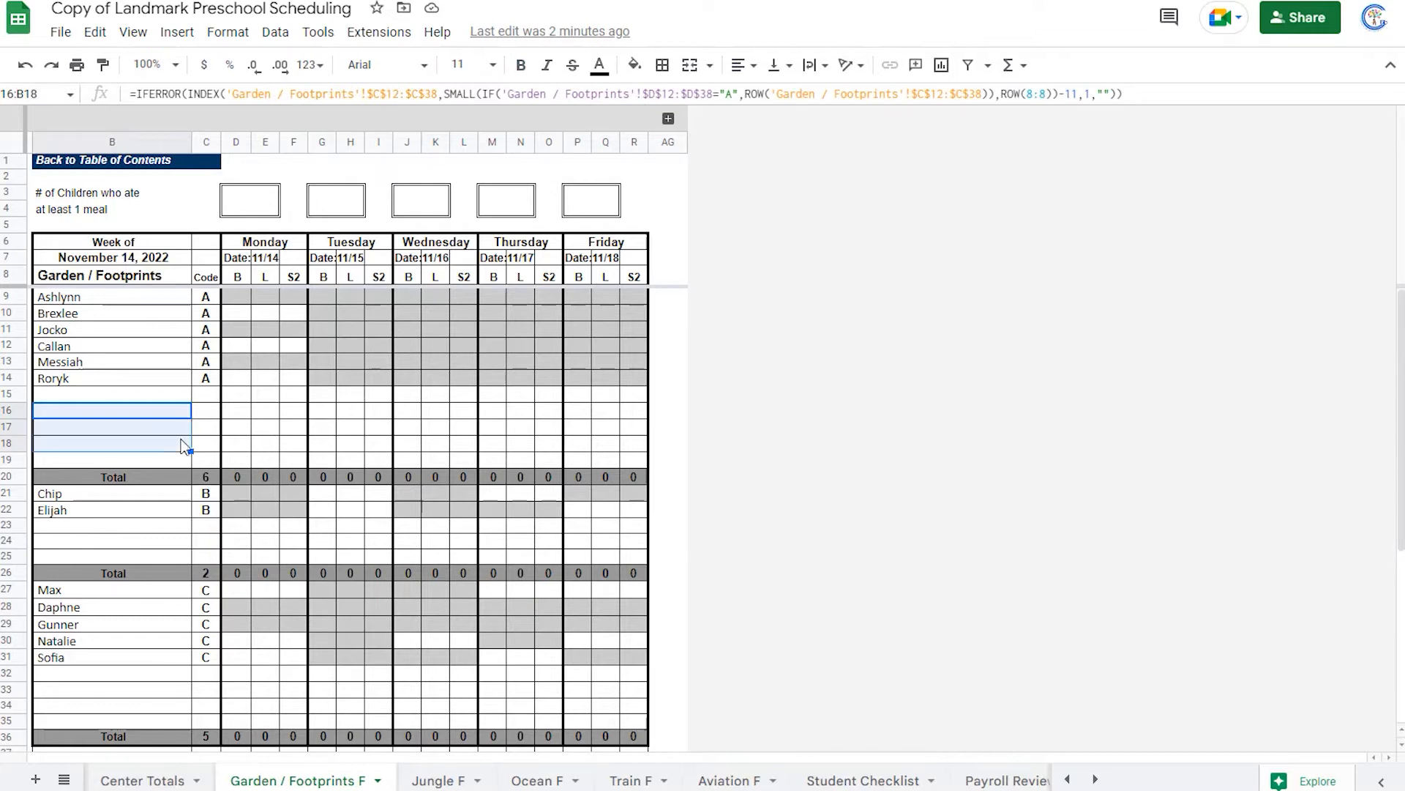
pyautogui.click(174, 526)
pyautogui.moveTo(156, 674); pyautogui.dragTo(152, 709)
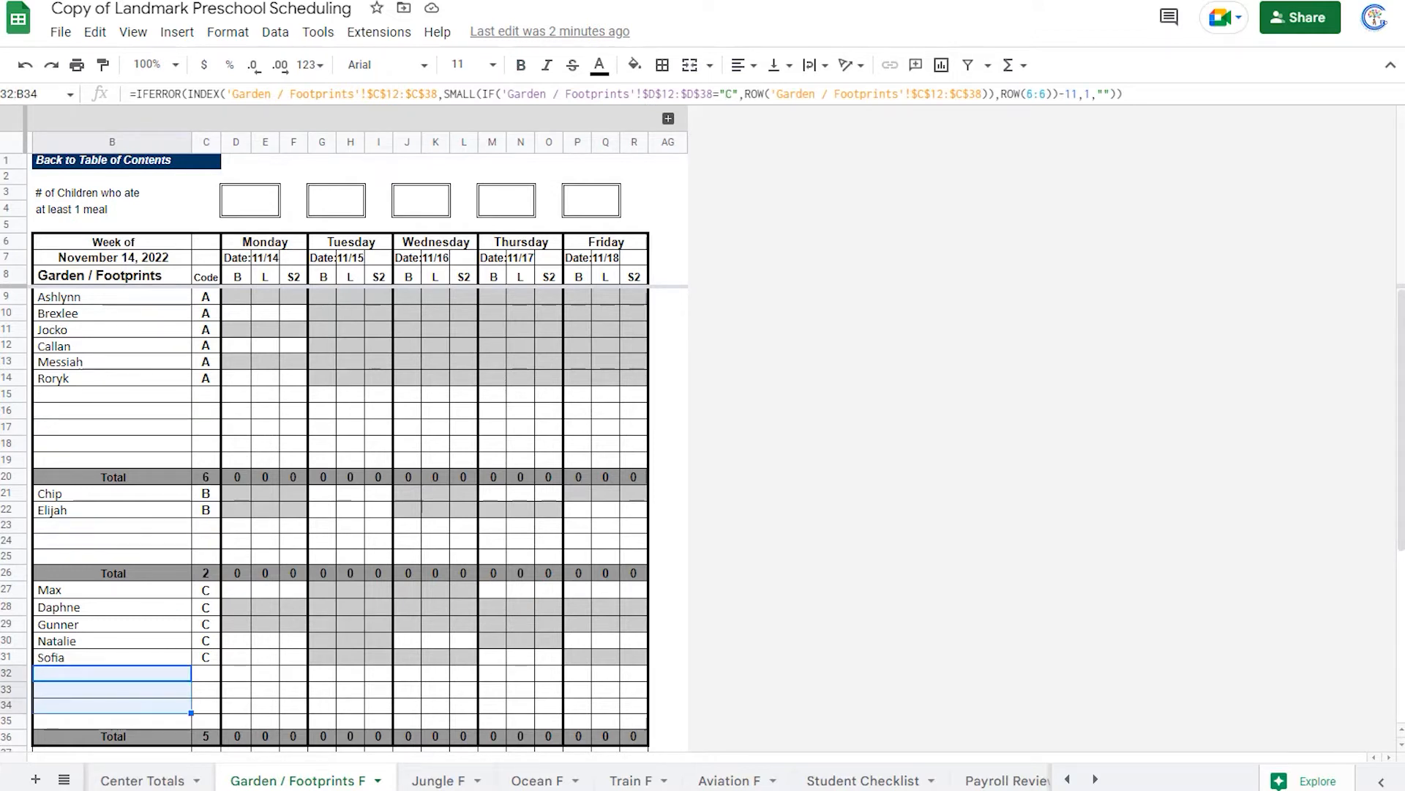
# Delete spare blank rows 21 to 25 from the code A group on the Jungle F sheet.
pyautogui.click(436, 780)
pyautogui.scroll(-2, 314, 568)
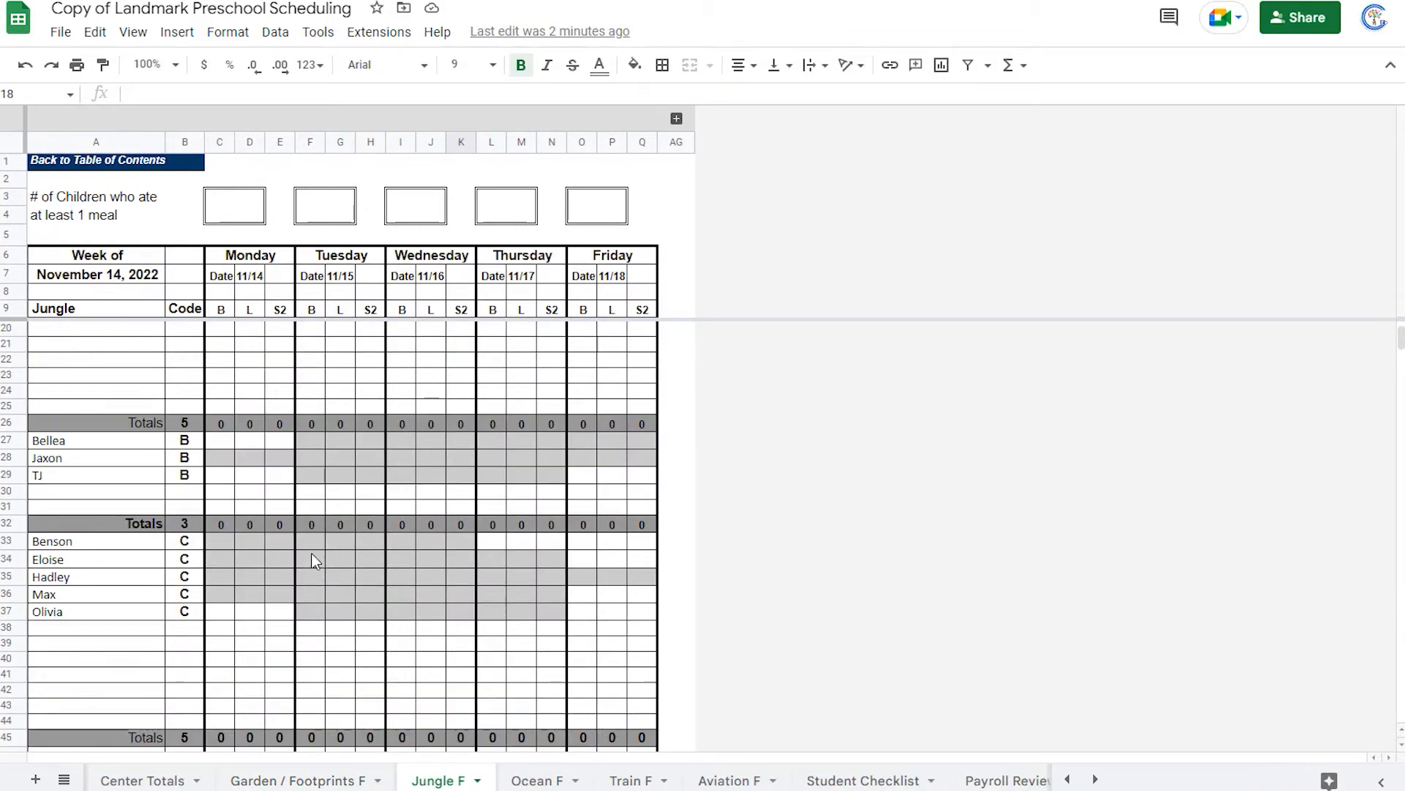
pyautogui.scroll(3, 301, 512)
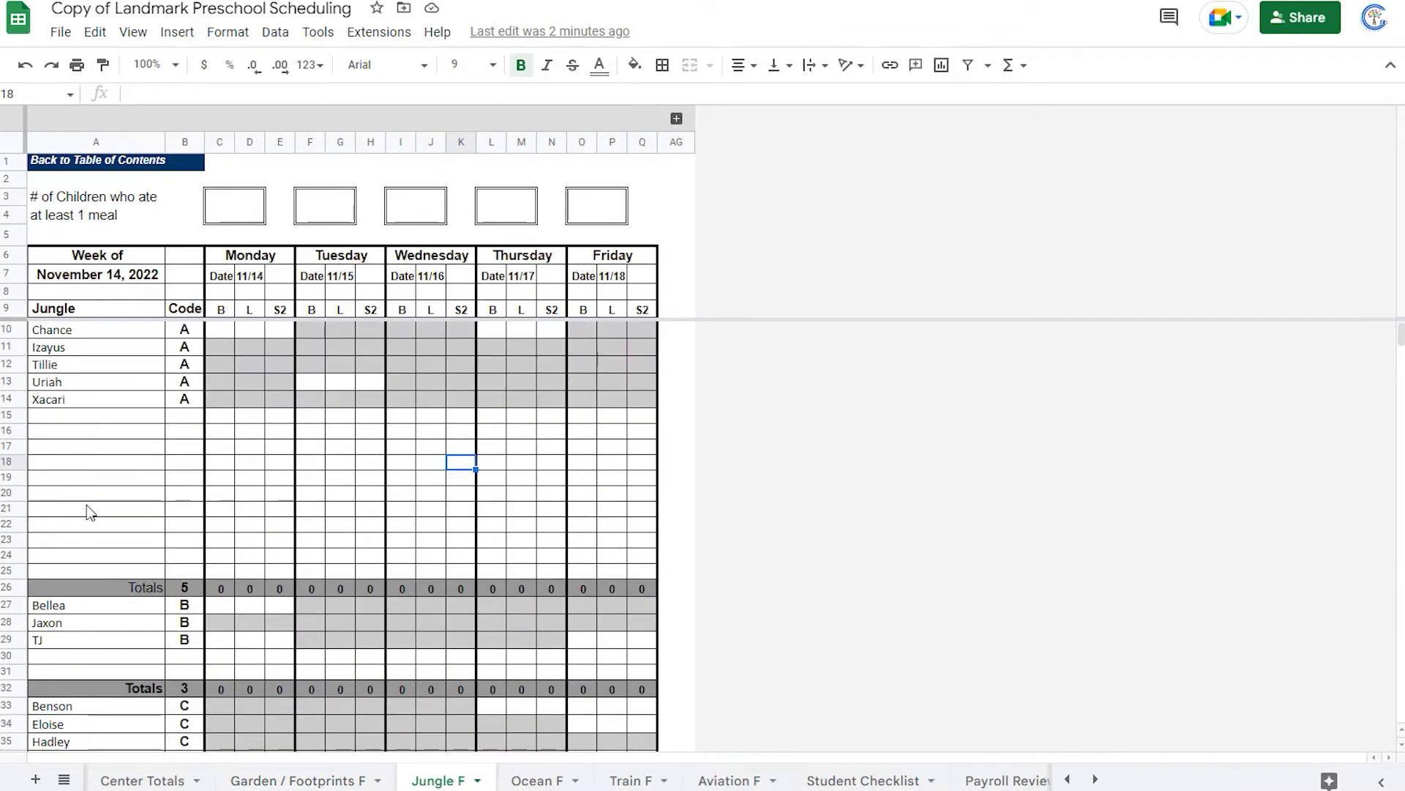
pyautogui.click(18, 510)
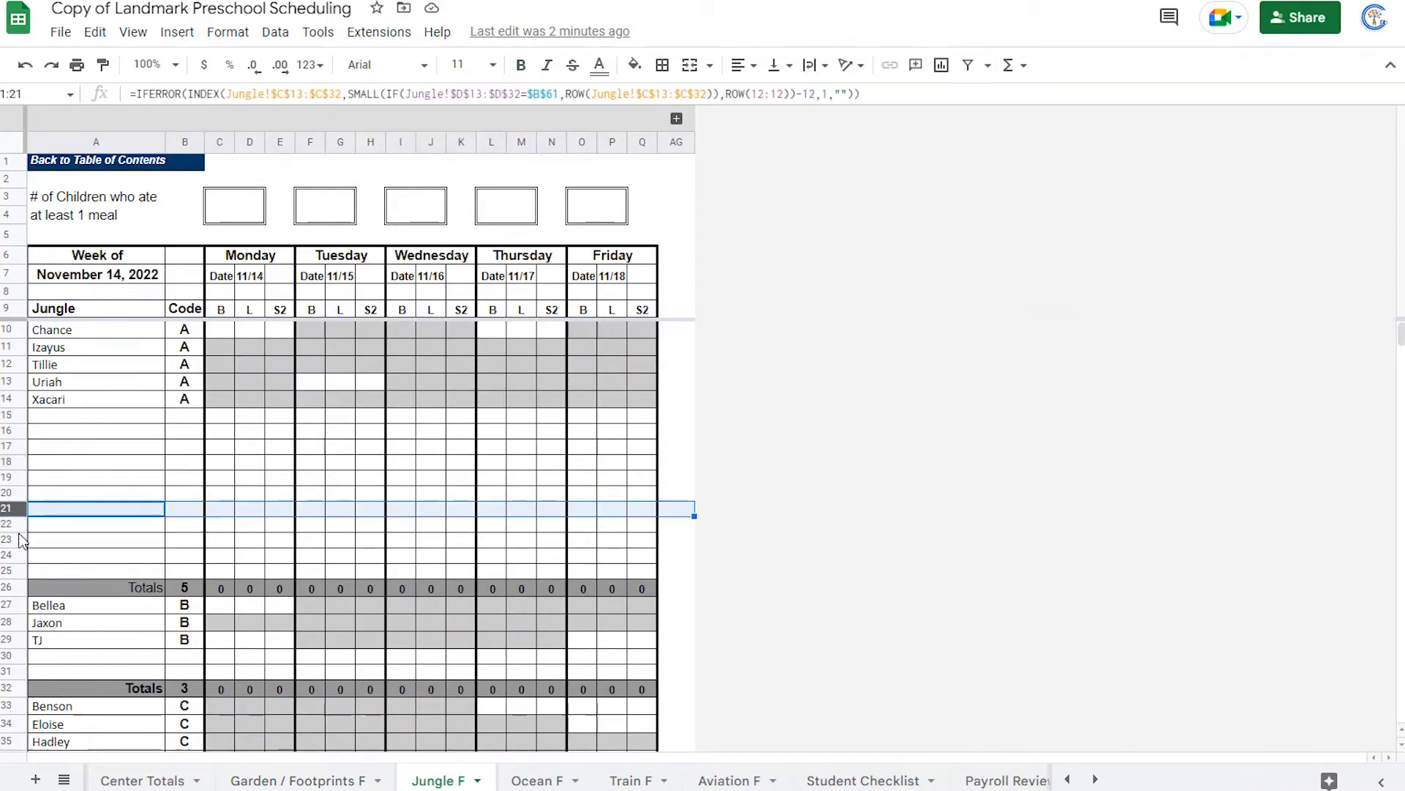
pyautogui.keyDown('shift'); pyautogui.click(11, 575); pyautogui.keyUp('shift')
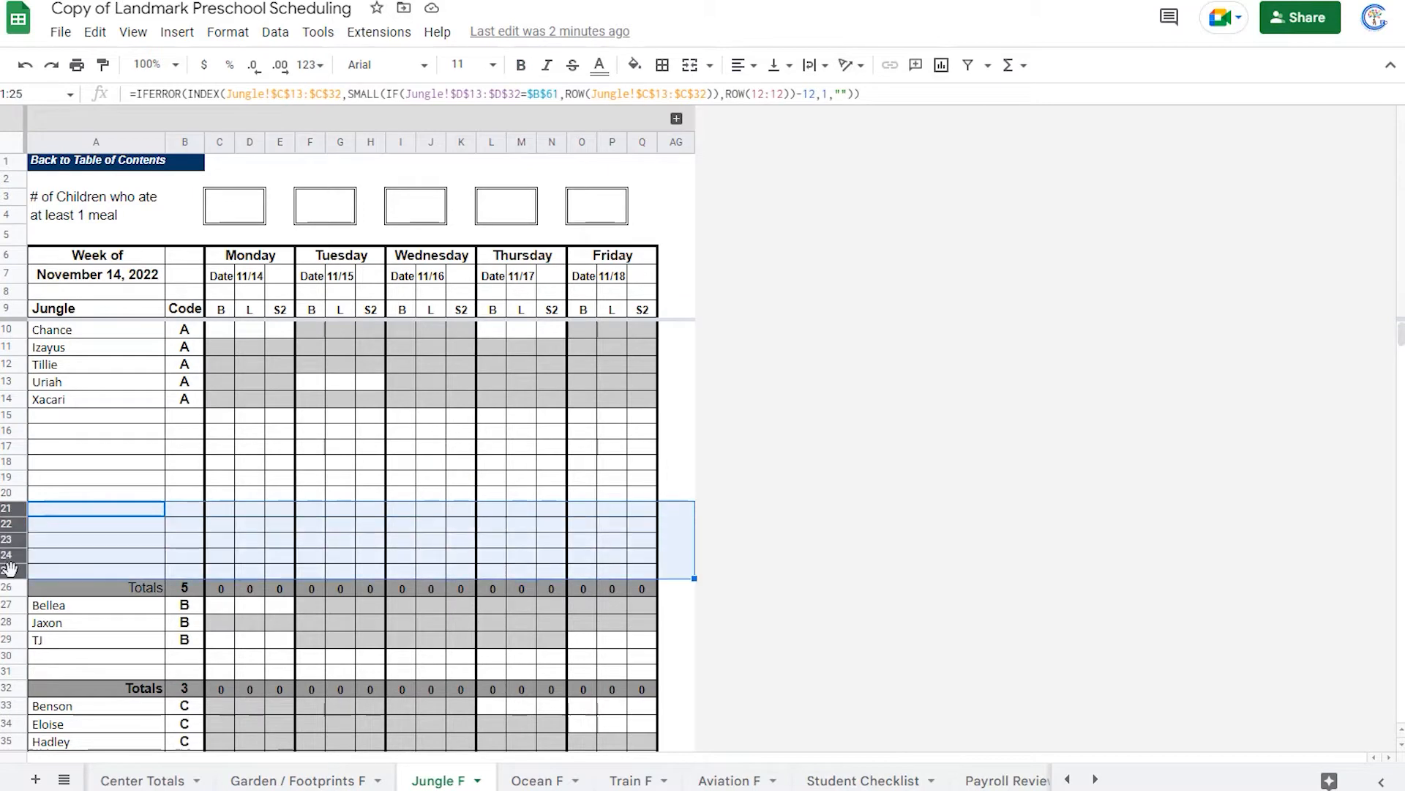
pyautogui.rightClick(11, 575)
pyautogui.click(95, 338)
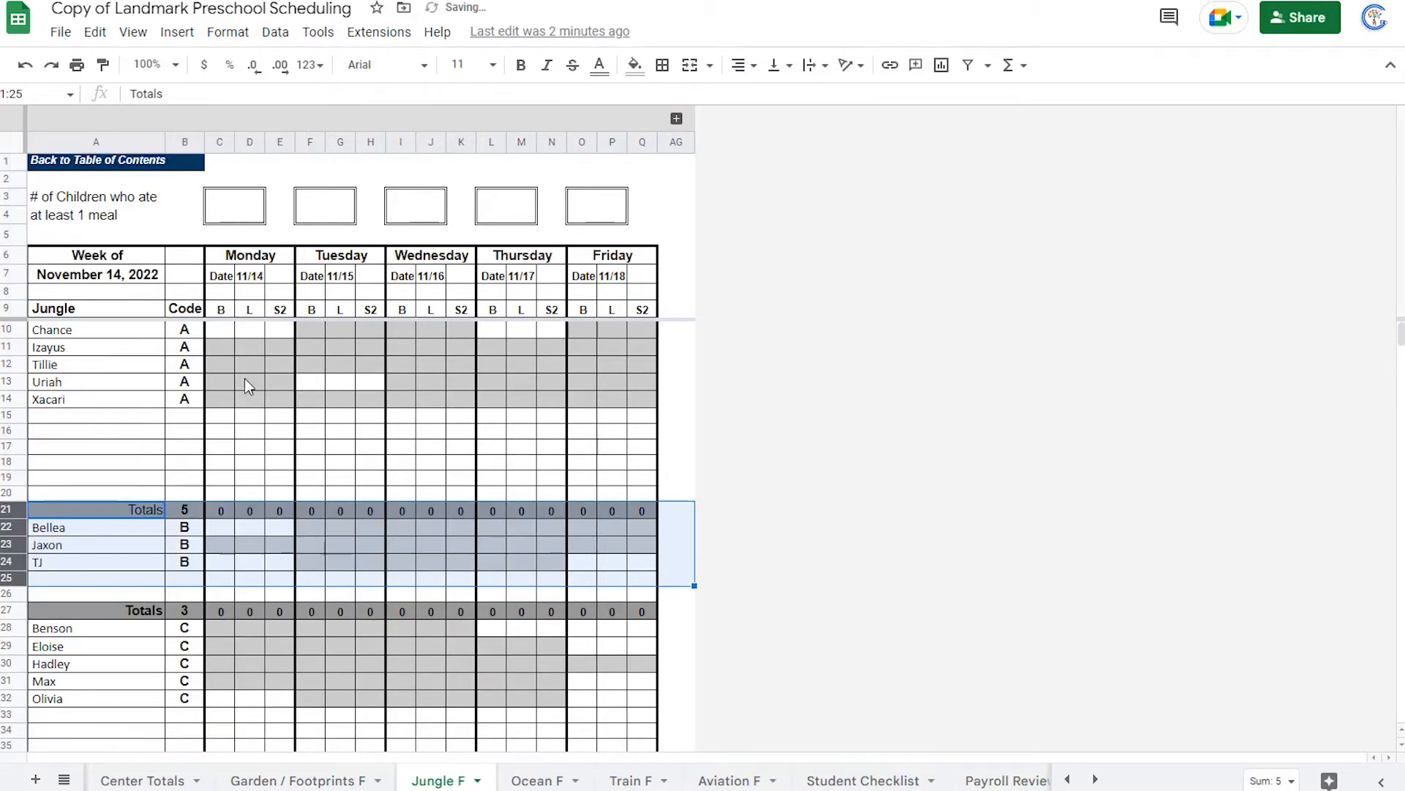
pyautogui.click(258, 445)
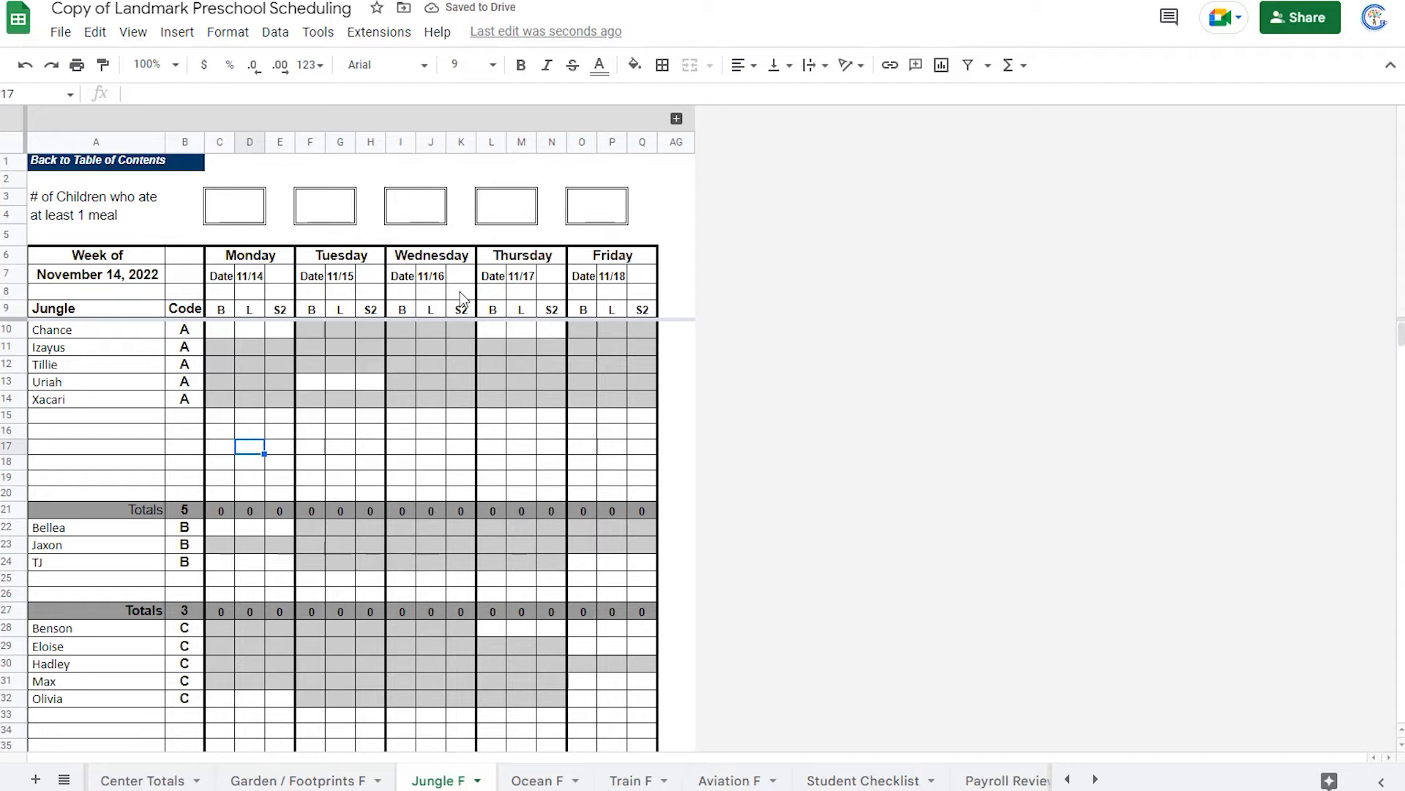
# Check the grouped helper columns on Jungle F and insert two blank rows at row 25 in the code B group.
pyautogui.click(676, 118)
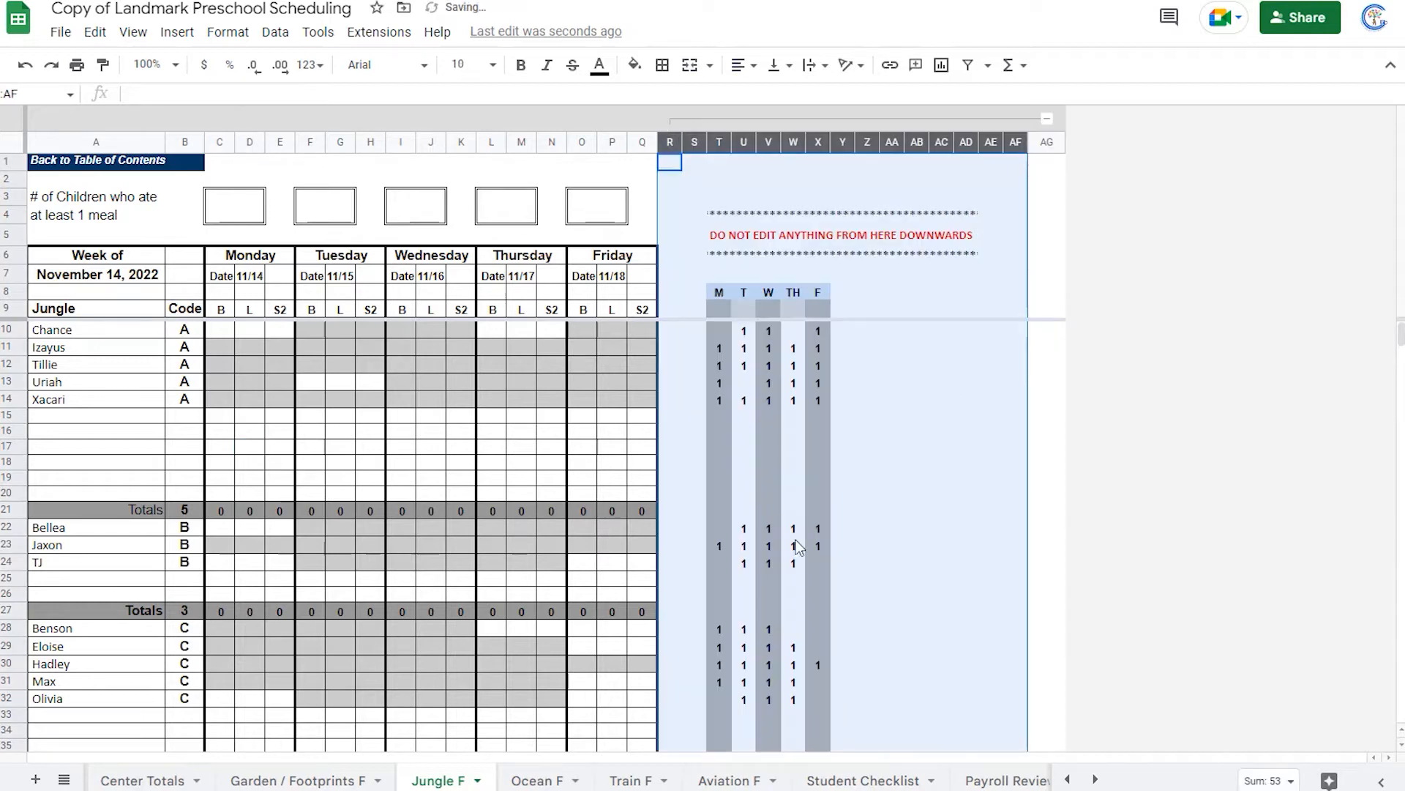
pyautogui.click(1046, 119)
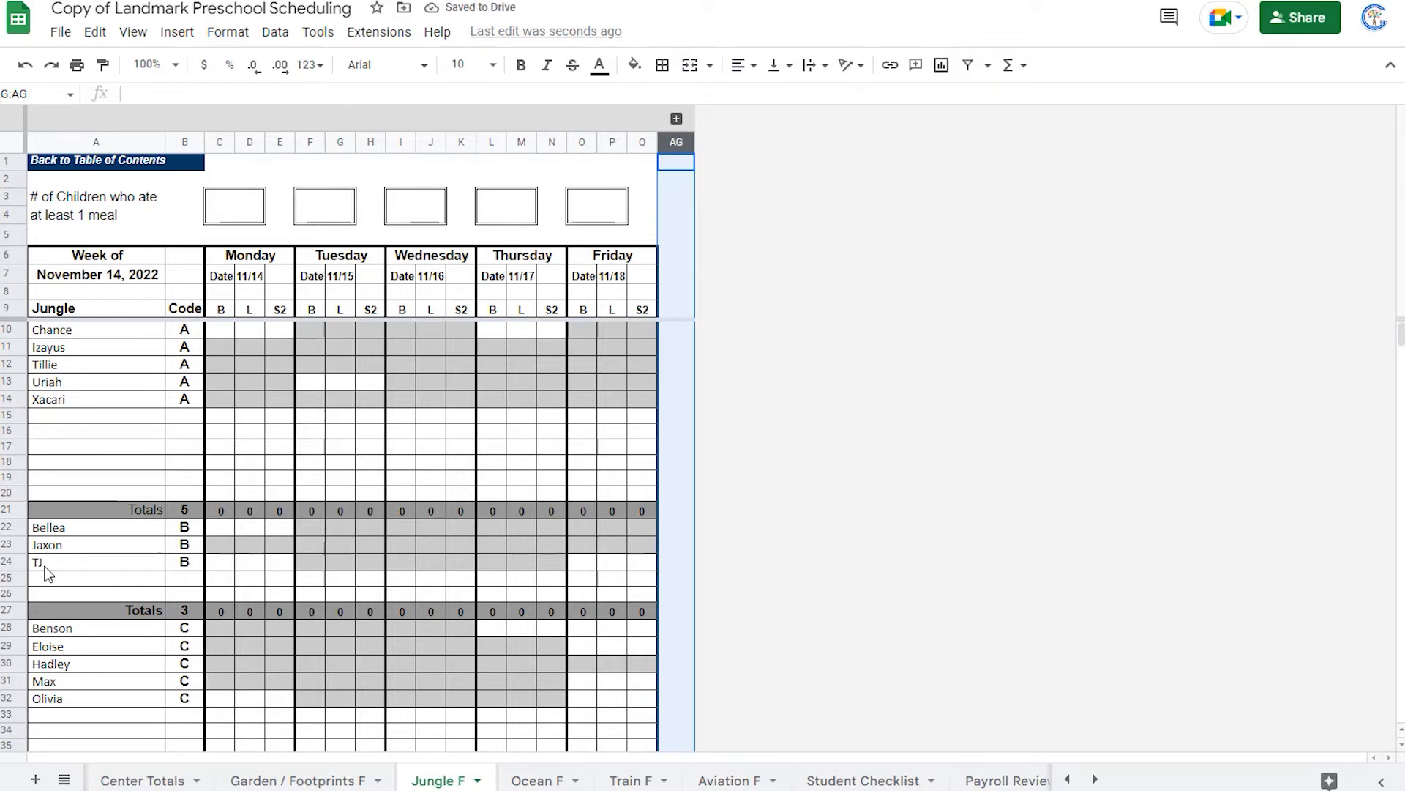
pyautogui.rightClick(8, 578)
pyautogui.click(72, 296)
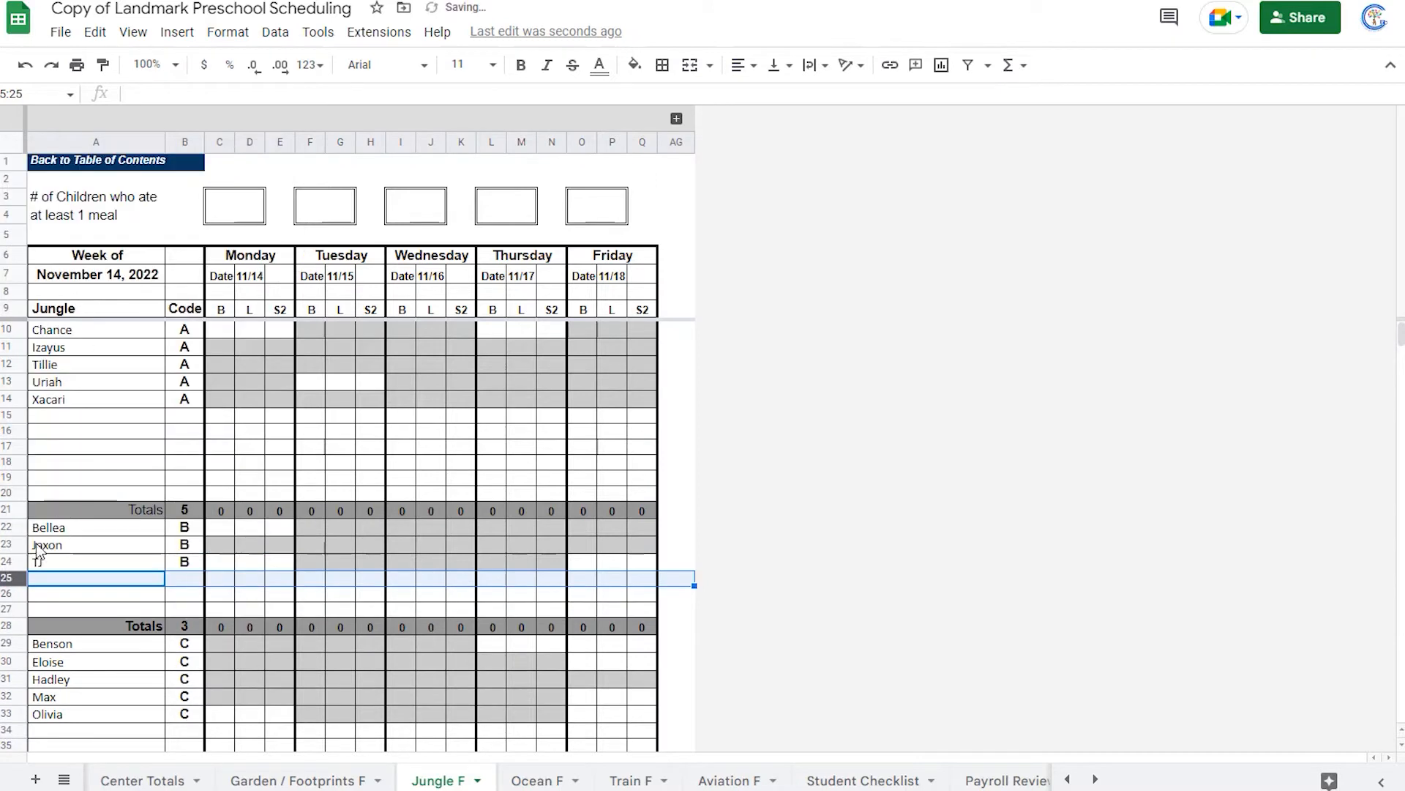
pyautogui.rightClick(14, 576)
pyautogui.click(60, 294)
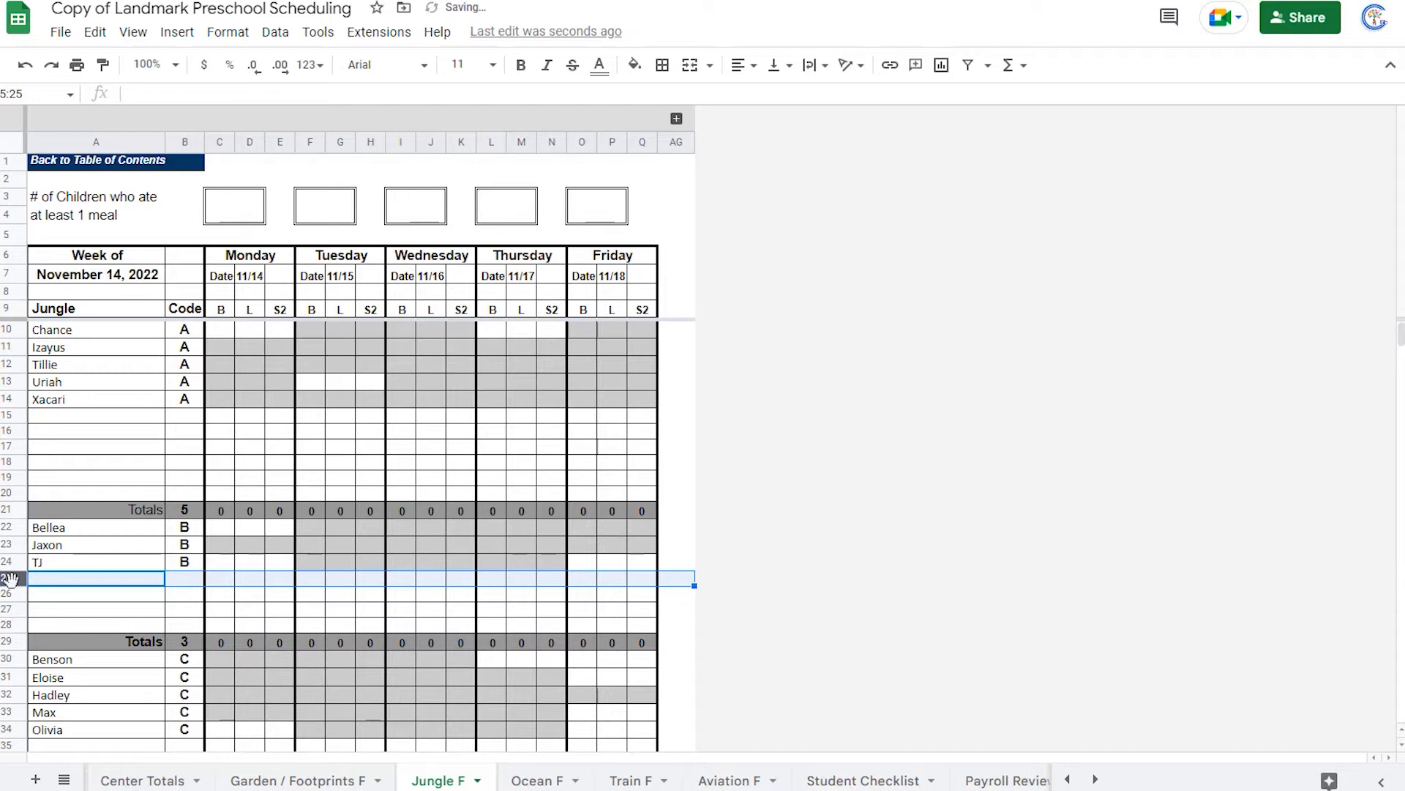
pyautogui.click(14, 611)
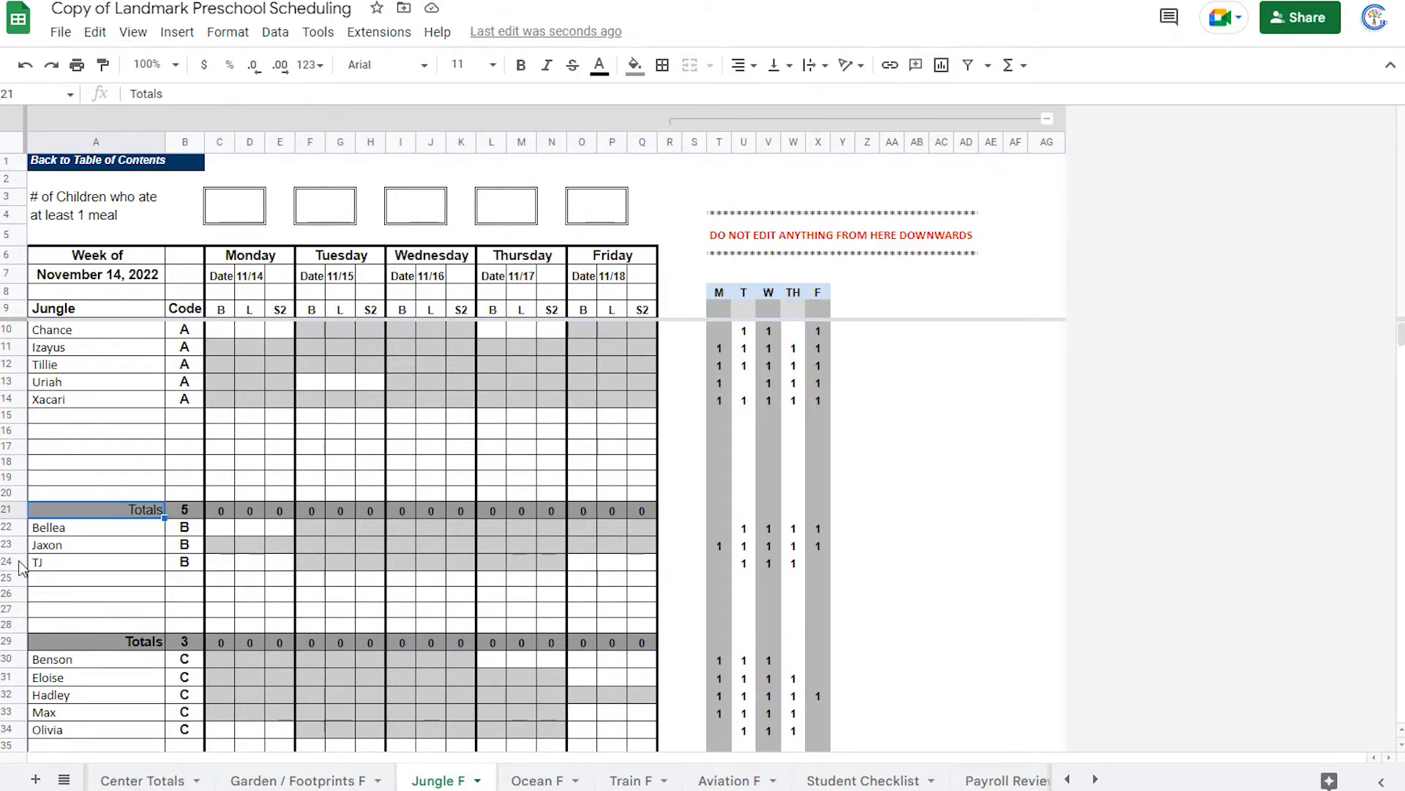
# Copy row 24 of the code B group, including its formulas, into rows 25 and 26.
pyautogui.click(16, 560)
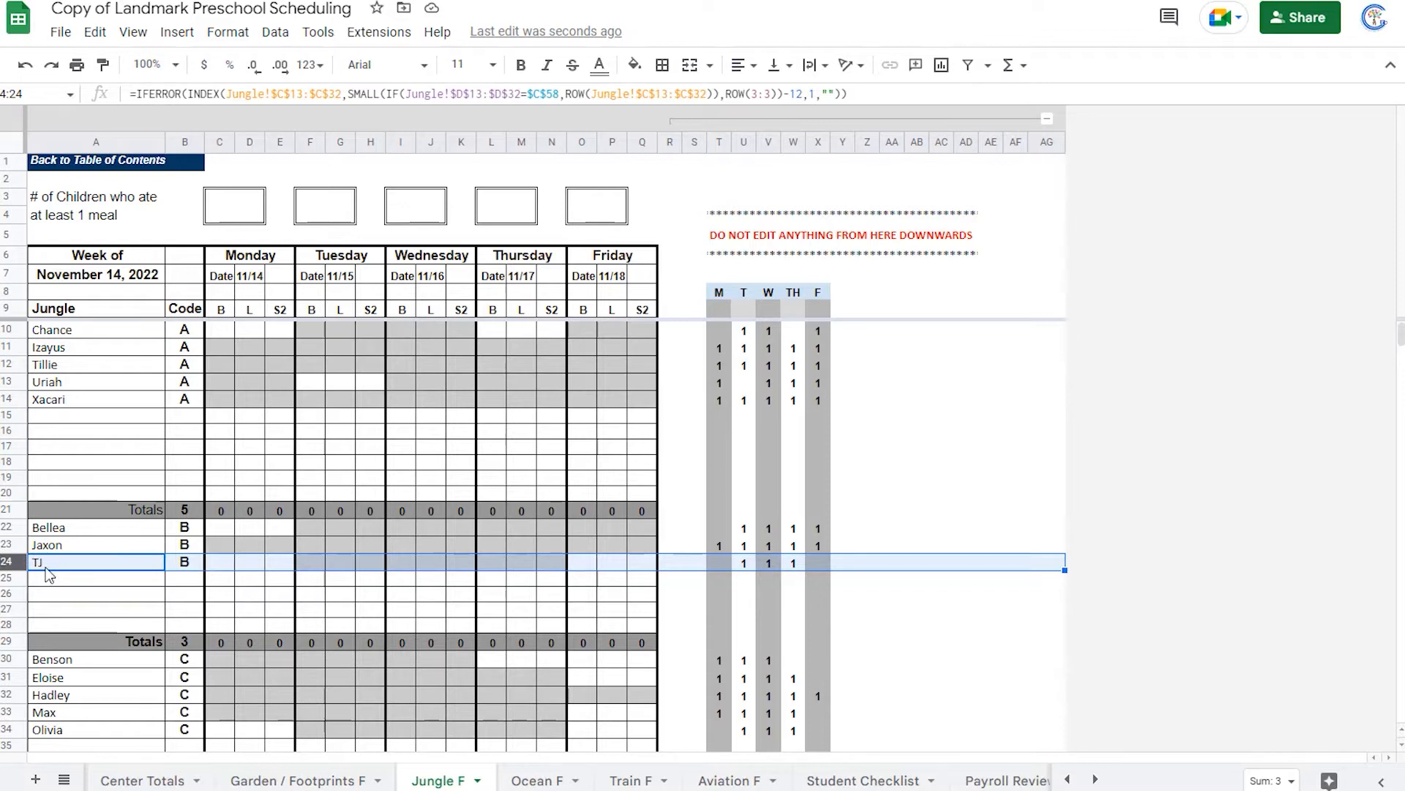
pyautogui.hotkey('ctrl', 'c')
pyautogui.click(11, 580)
pyautogui.hotkey('ctrl', 'v')
pyautogui.click(12, 593)
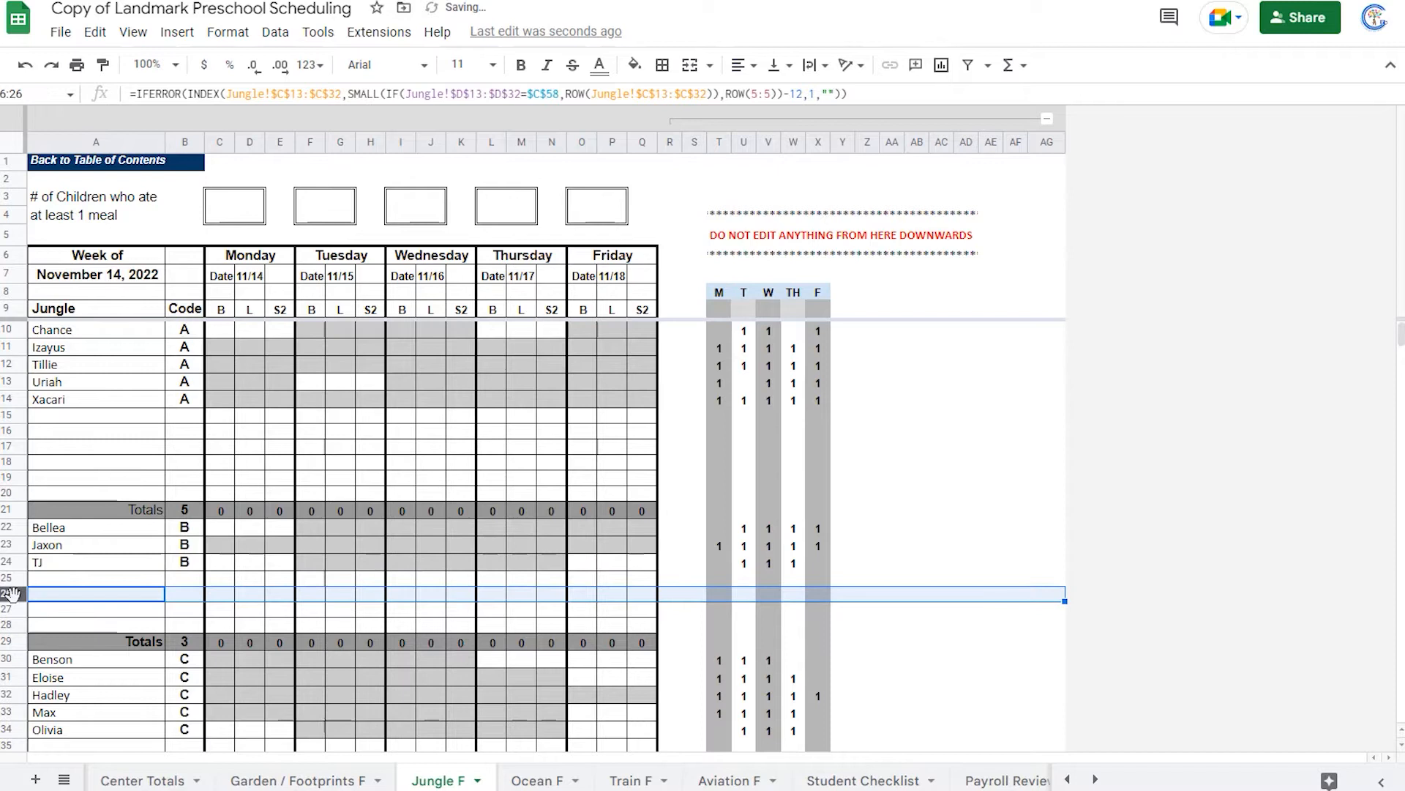
pyautogui.hotkey('ctrl', 'v')
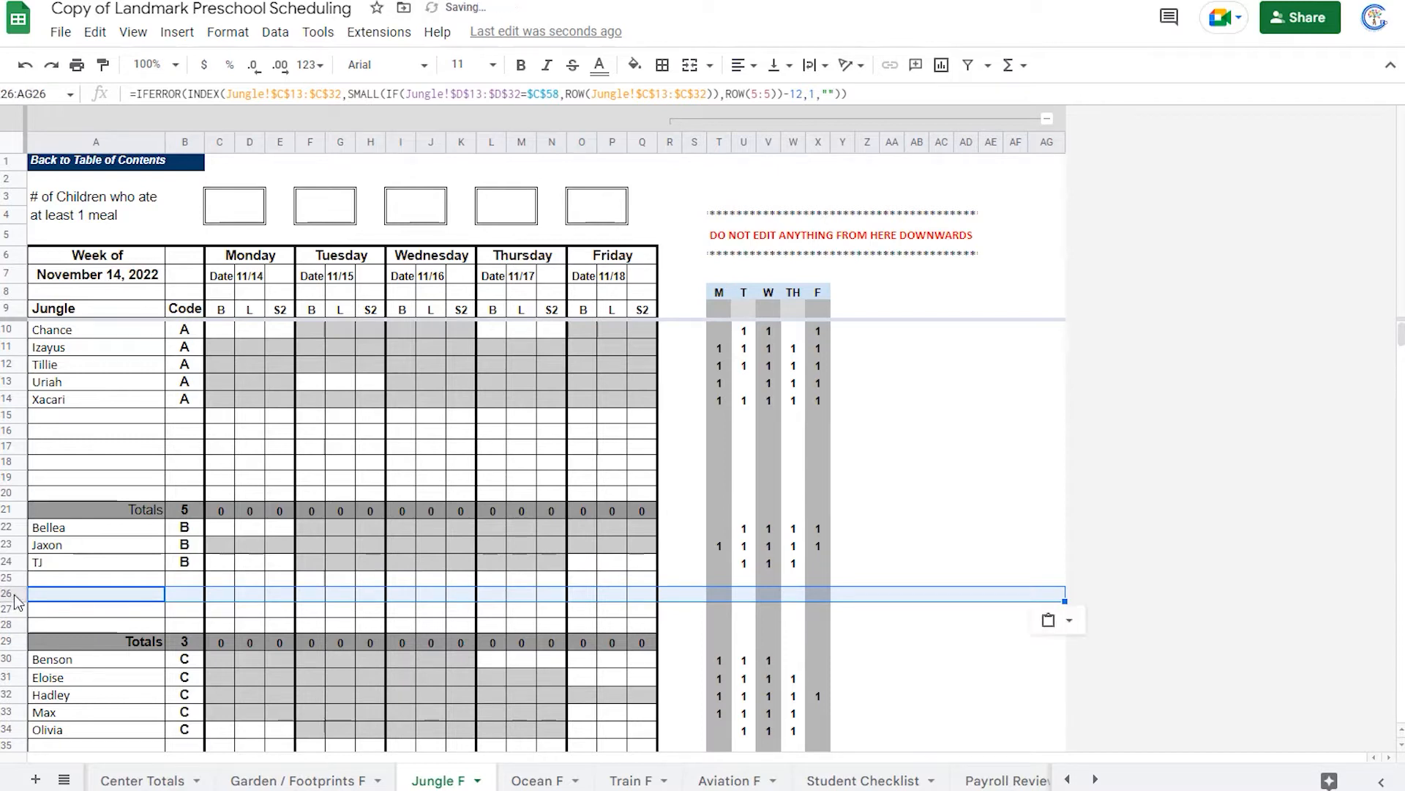
# Inspect the vlookup formula in the Monday helper cell of row 26 and the copied rows, and collapse the helper columns.
pyautogui.click(718, 593)
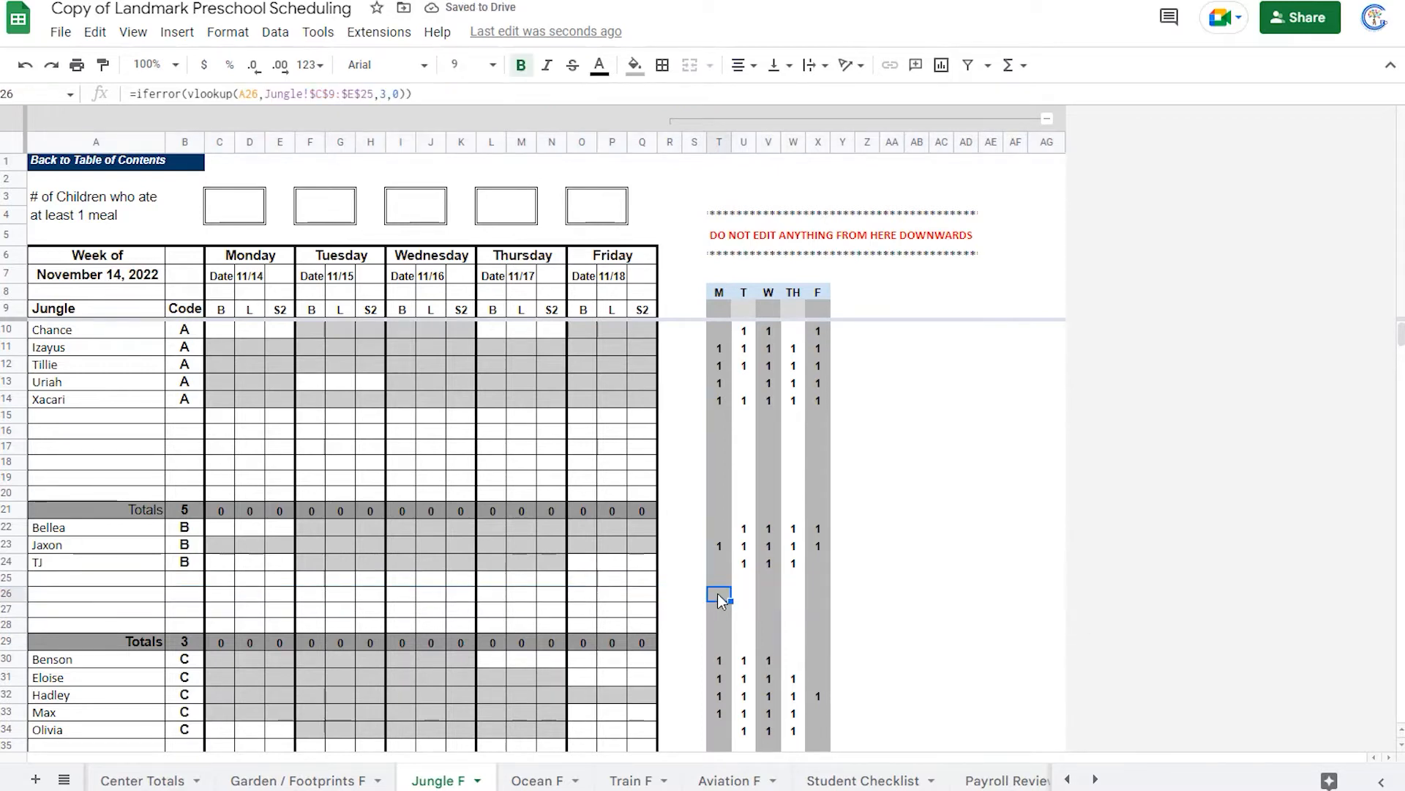
pyautogui.moveTo(422, 96); pyautogui.dragTo(75, 101)
pyautogui.moveTo(500, 95); pyautogui.dragTo(55, 102)
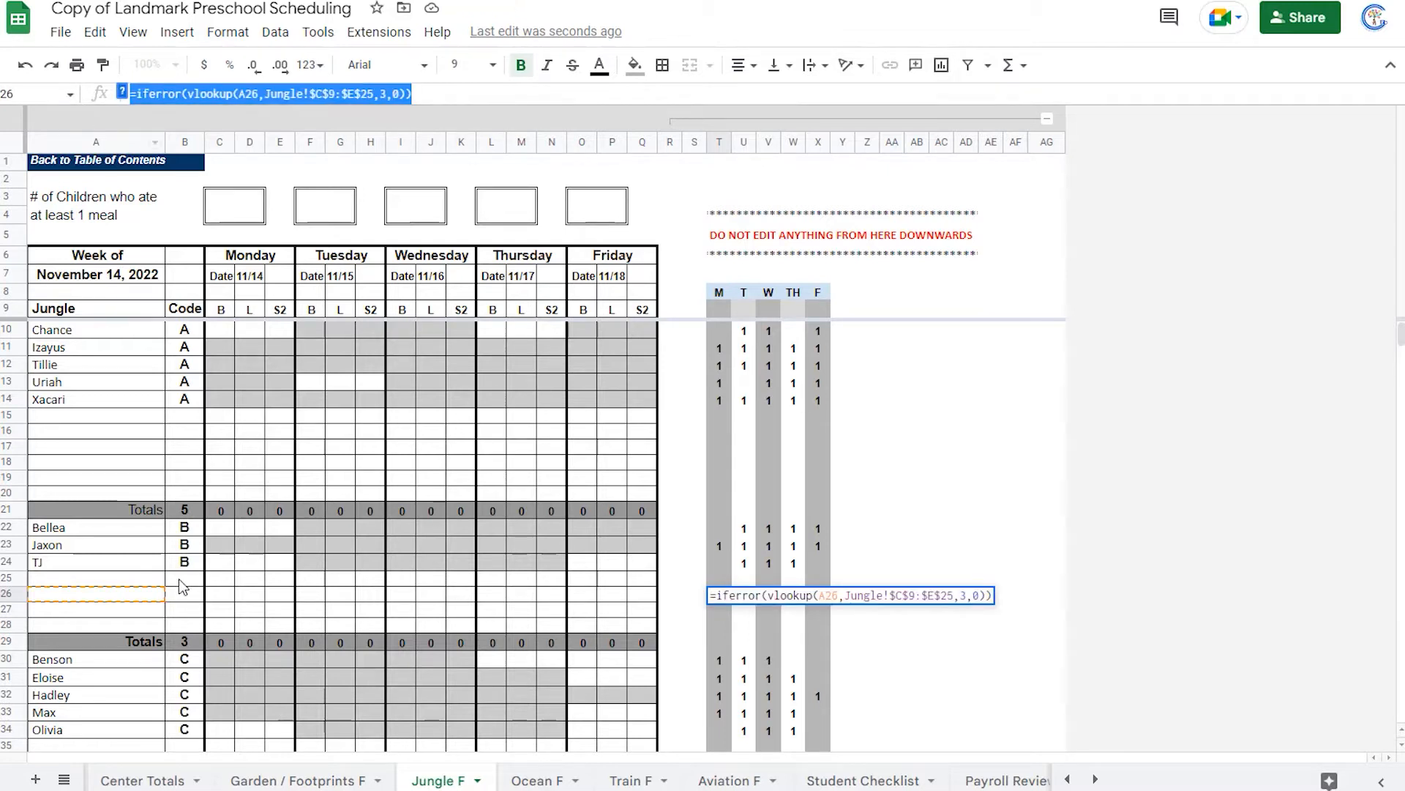
pyautogui.click(14, 561)
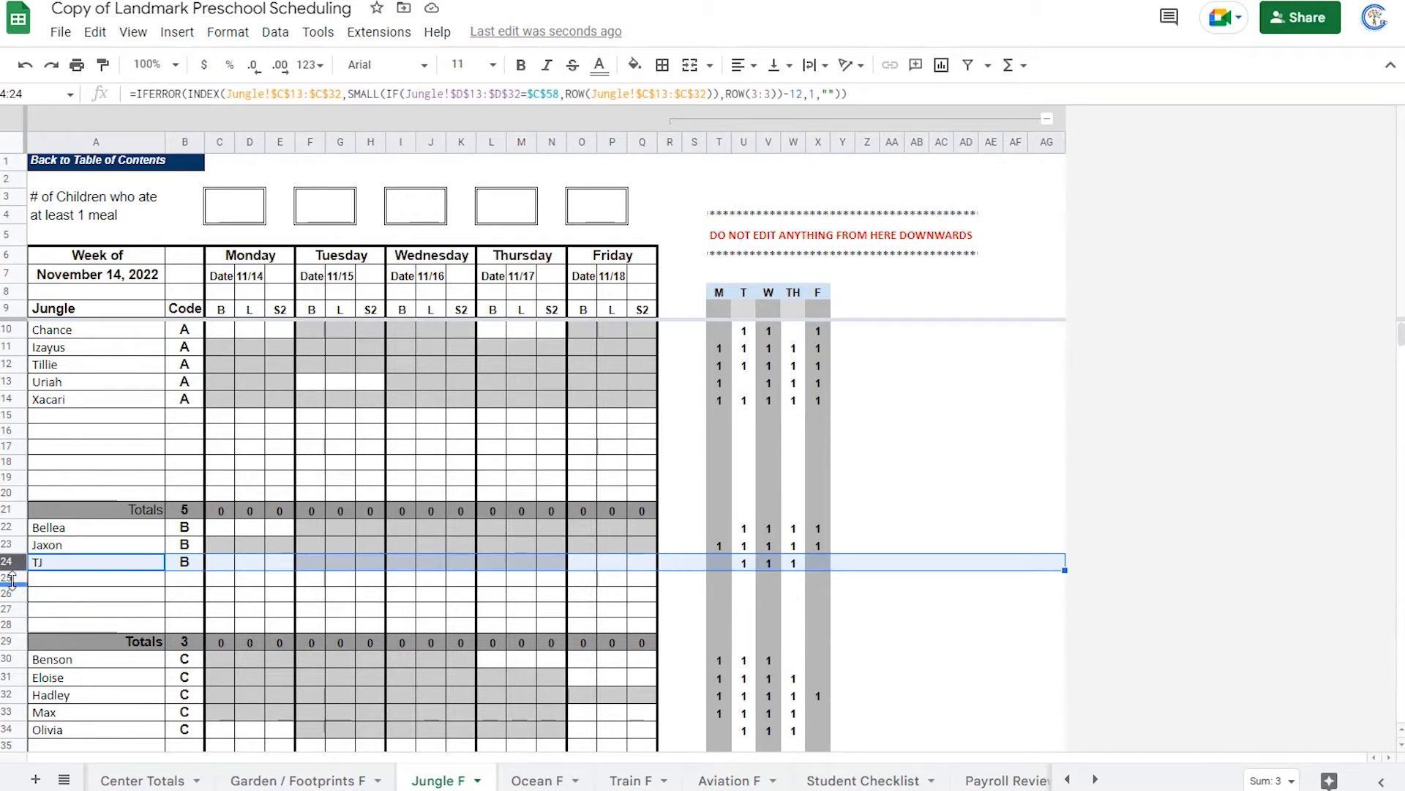
pyautogui.click(13, 578)
pyautogui.click(12, 595)
pyautogui.scroll(-3, 188, 583)
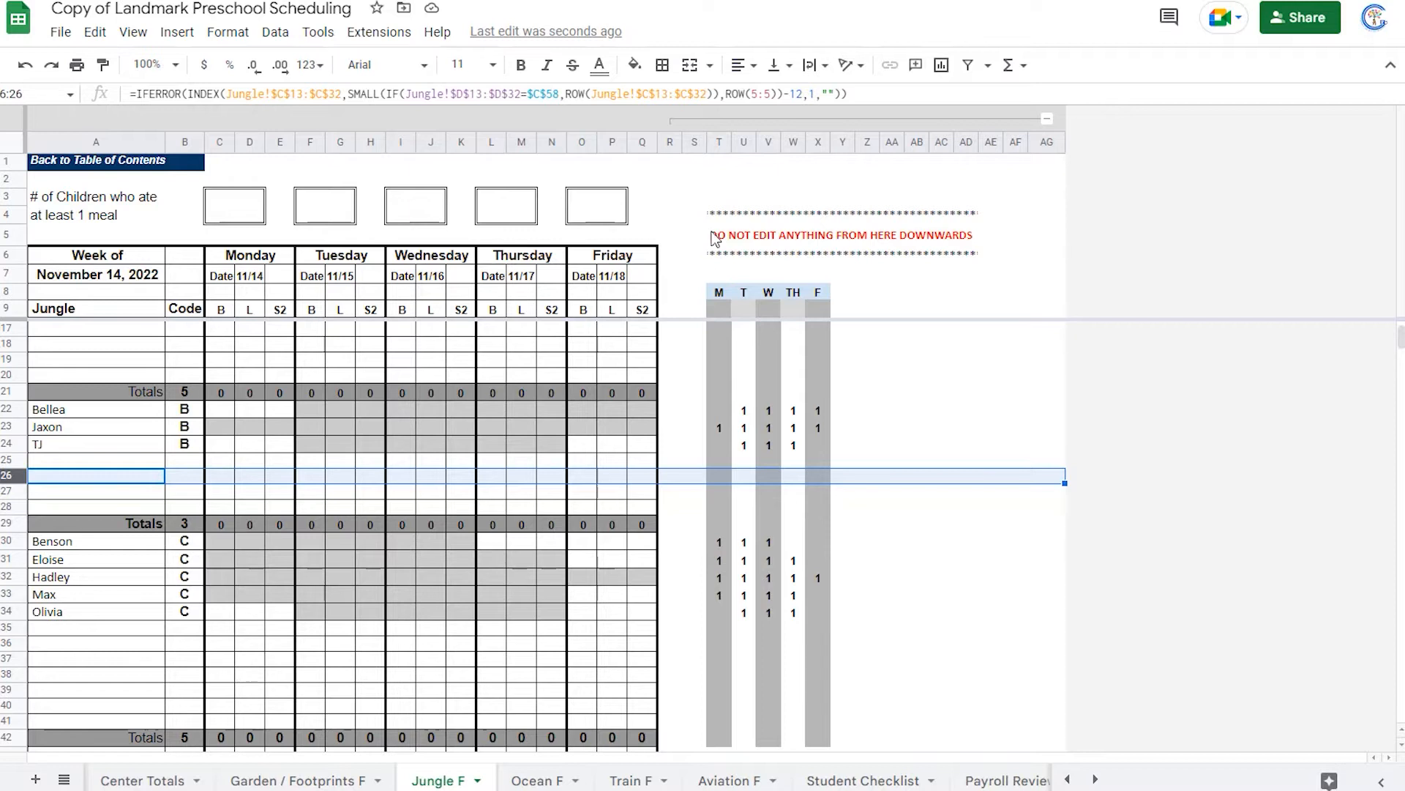
pyautogui.click(1047, 118)
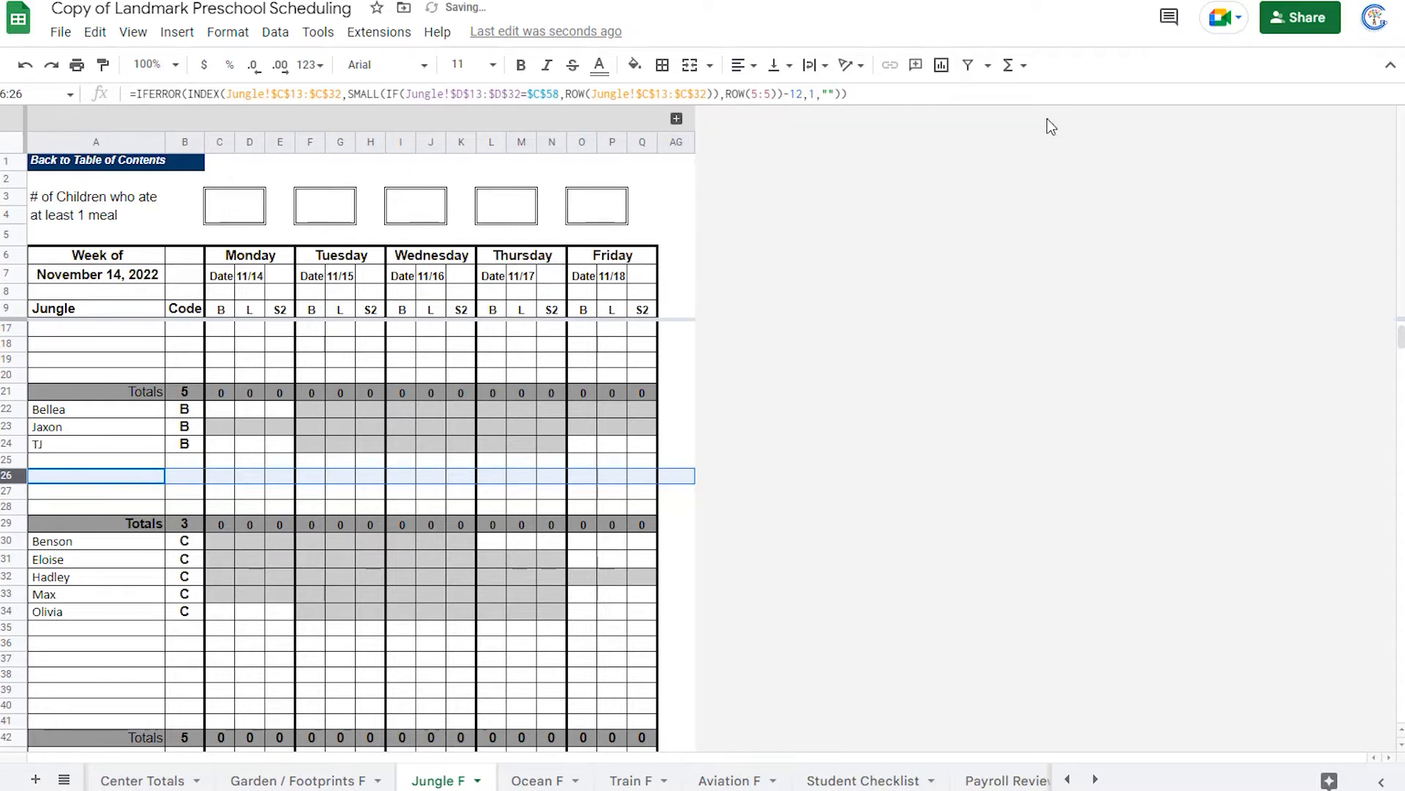
# Delete spare blank rows 21 to 28 from the code A group on the Ocean F sheet and check the remaining groups.
pyautogui.click(536, 781)
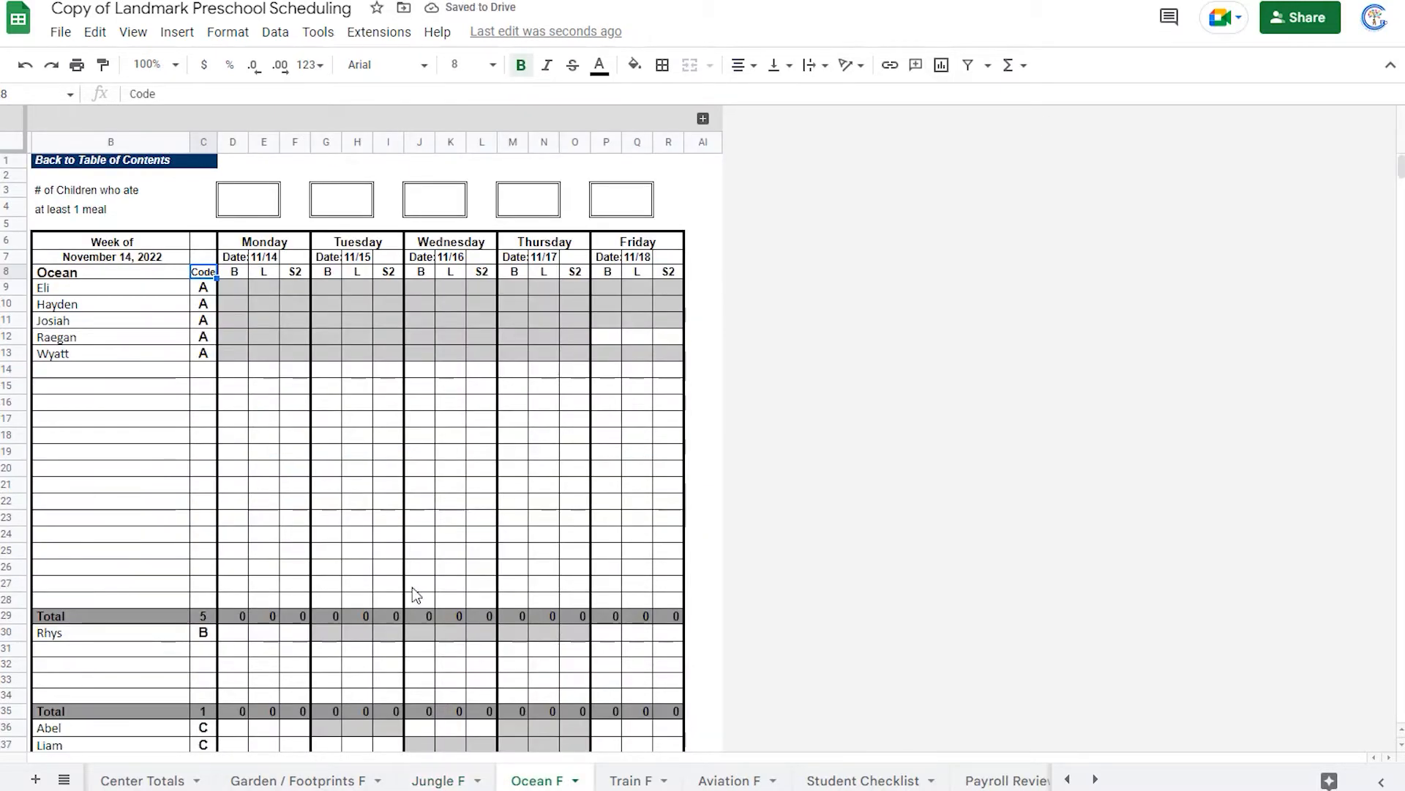
pyautogui.scroll(-3, 420, 600)
pyautogui.scroll(-2, 408, 581)
pyautogui.scroll(5, 409, 577)
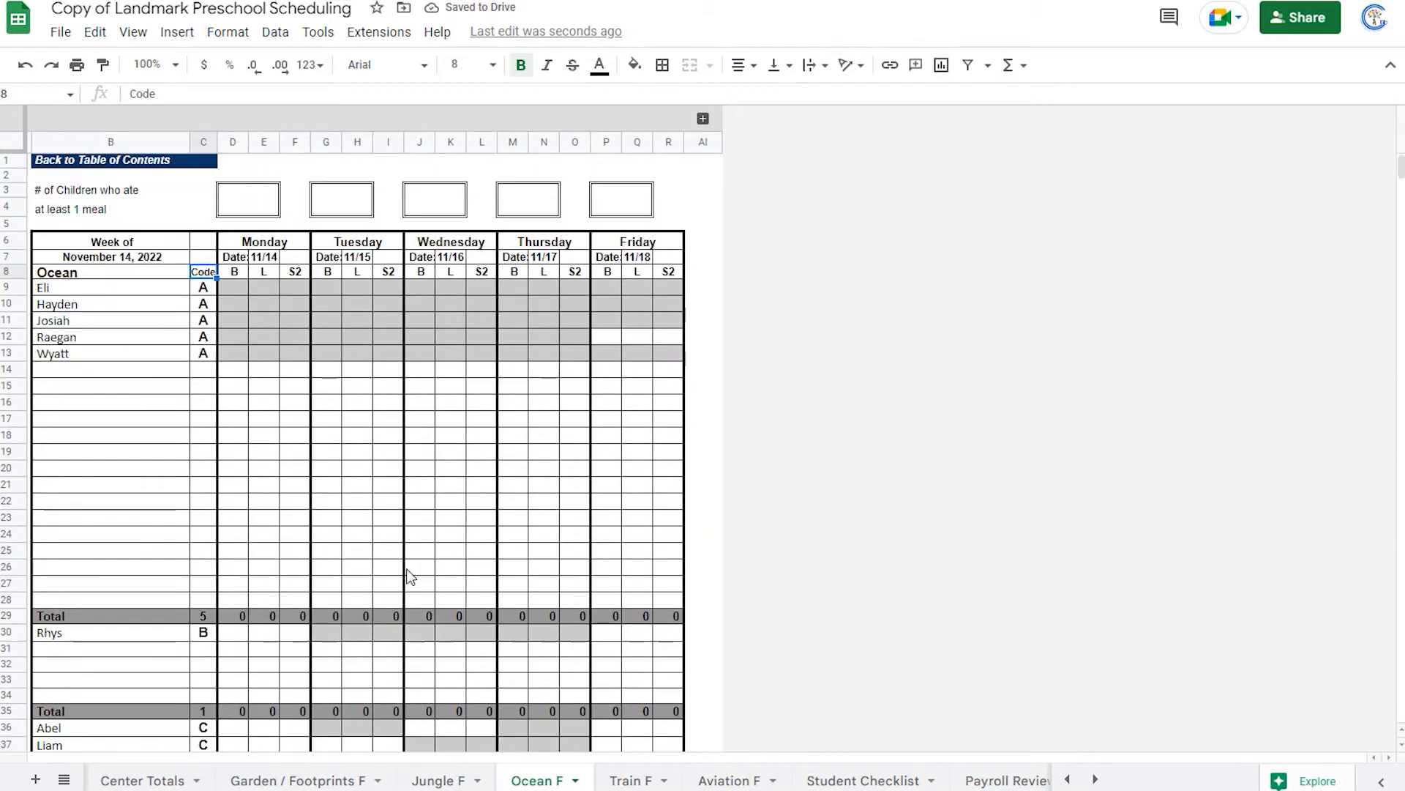
pyautogui.click(14, 484)
pyautogui.keyDown('shift'); pyautogui.click(16, 600); pyautogui.keyUp('shift')
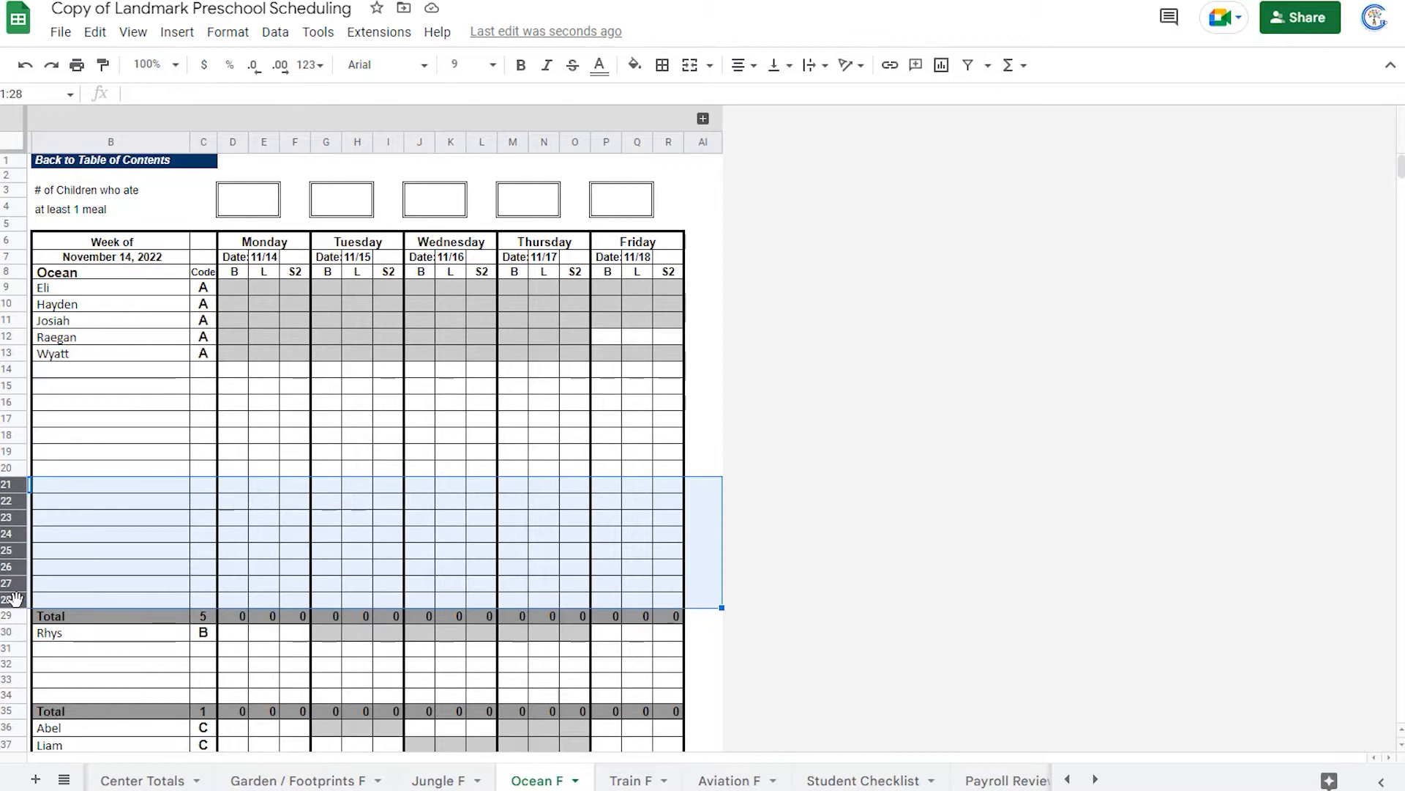
pyautogui.rightClick(16, 600)
pyautogui.click(242, 375)
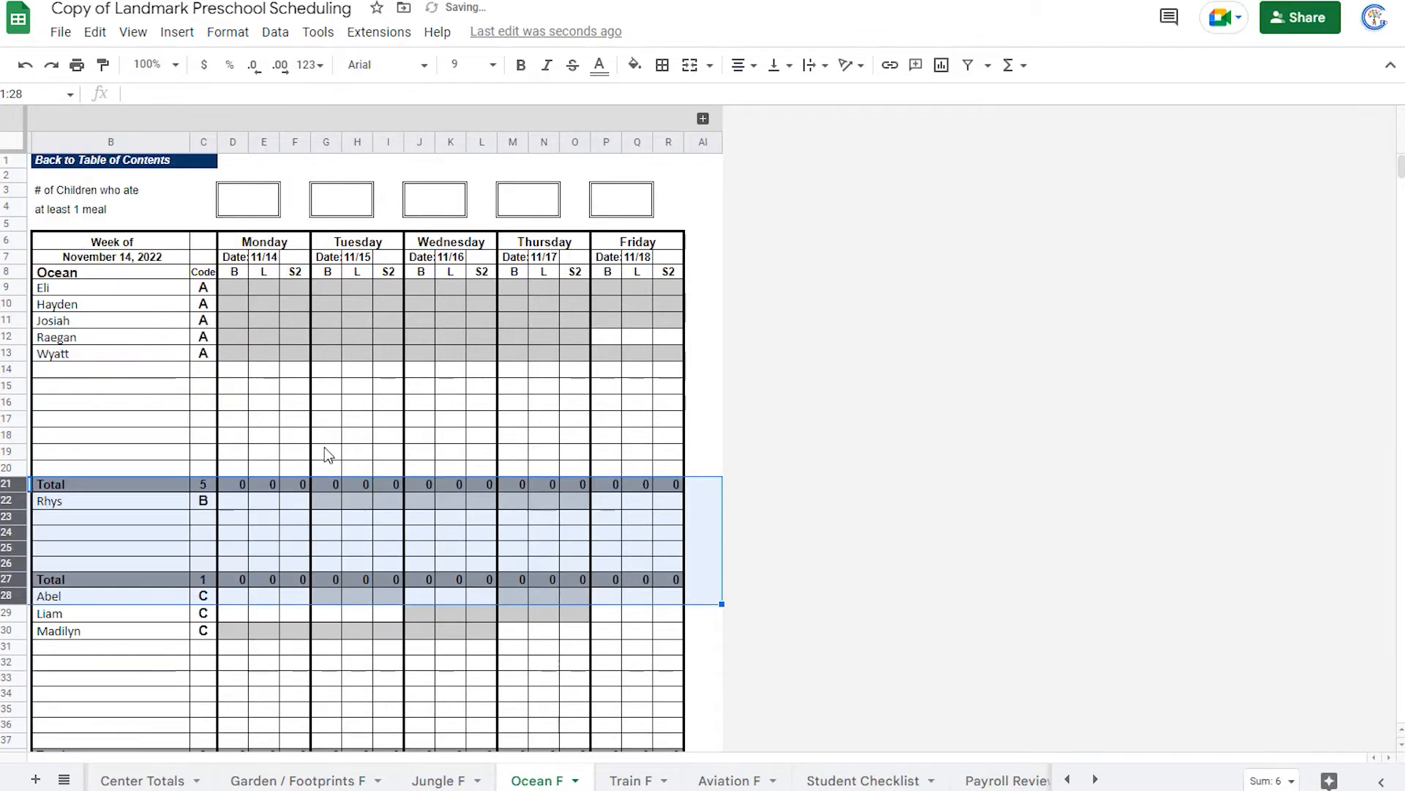
pyautogui.scroll(-3, 327, 449)
pyautogui.scroll(2, 219, 556)
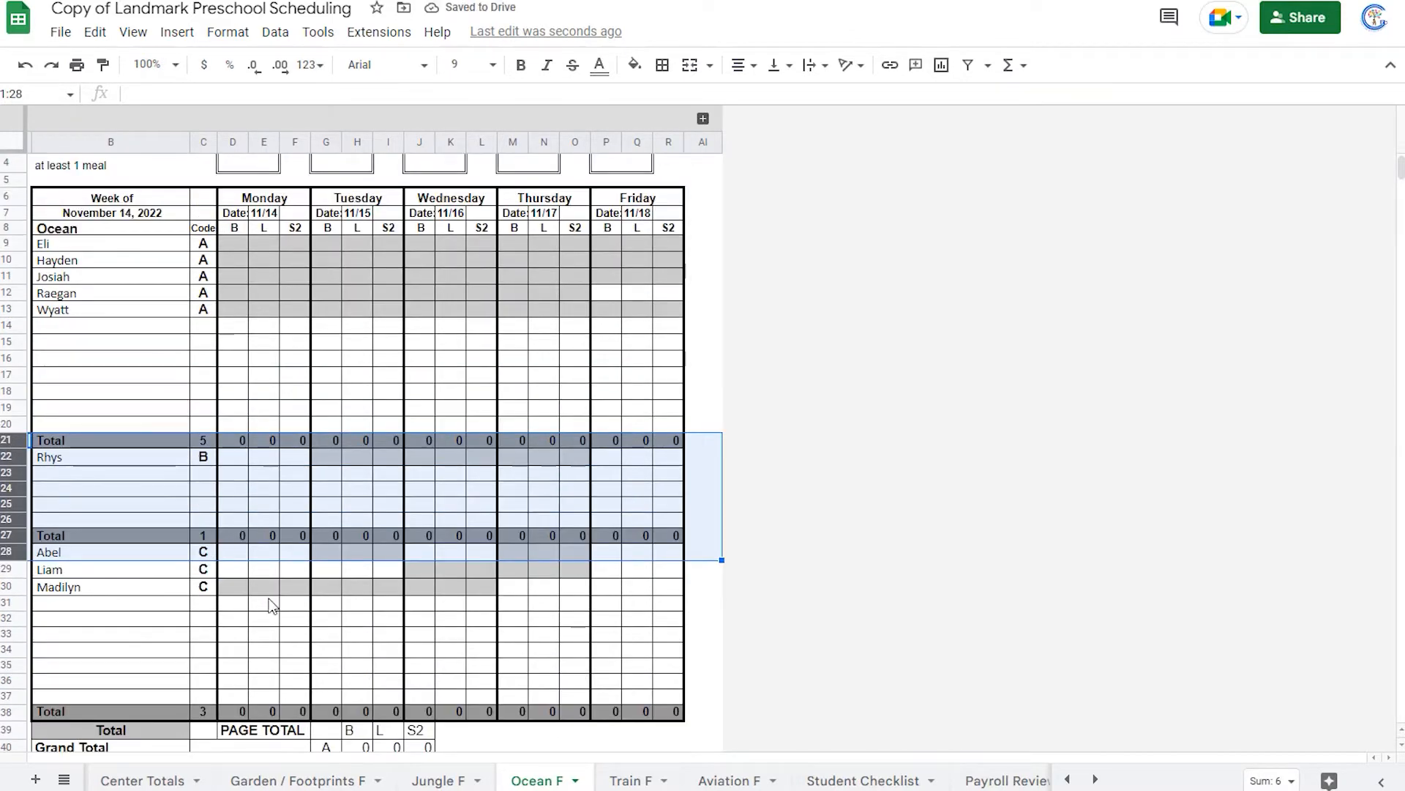
pyautogui.click(42, 412)
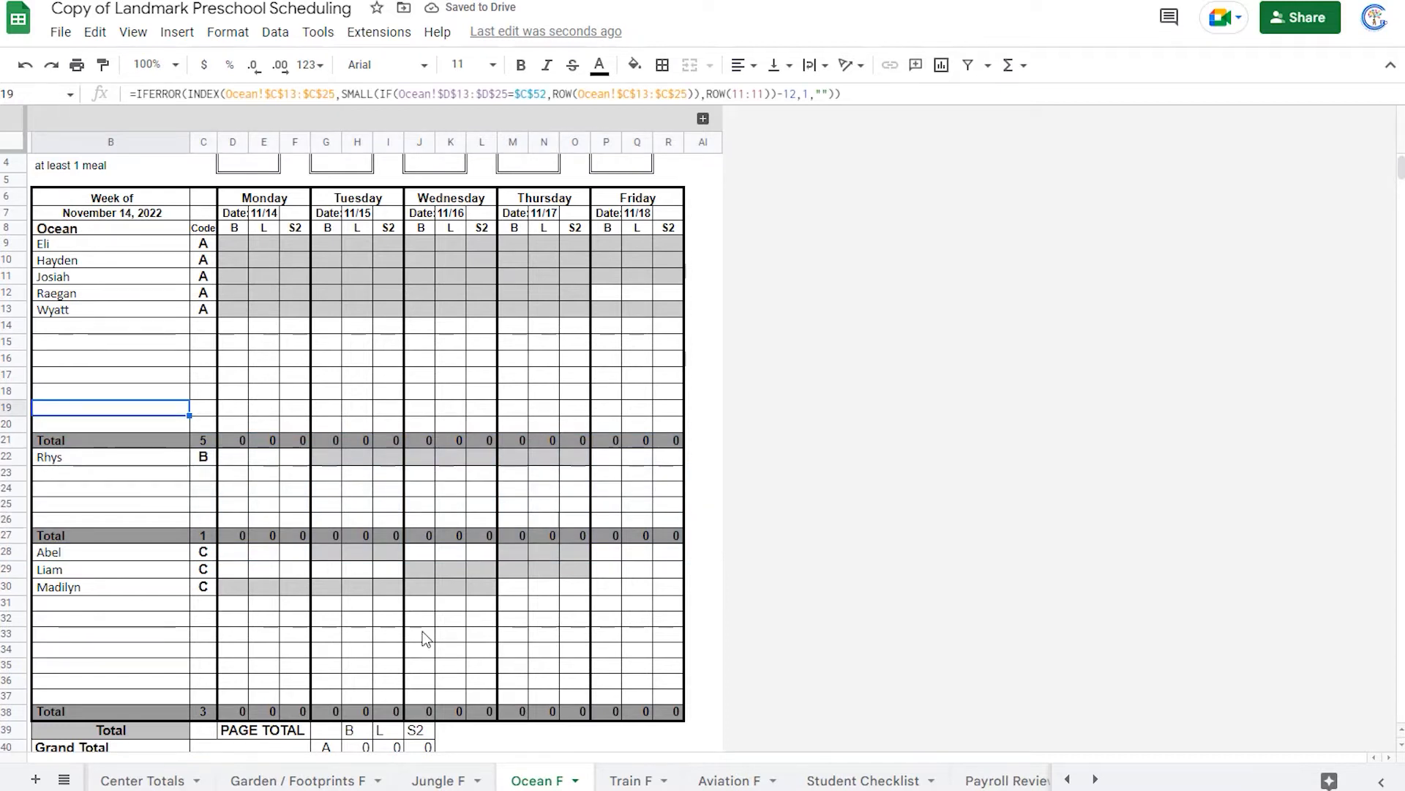
# Examine the code A children and their shaded meal cells on the Train F sheet.
pyautogui.click(634, 780)
pyautogui.scroll(10, 337, 504)
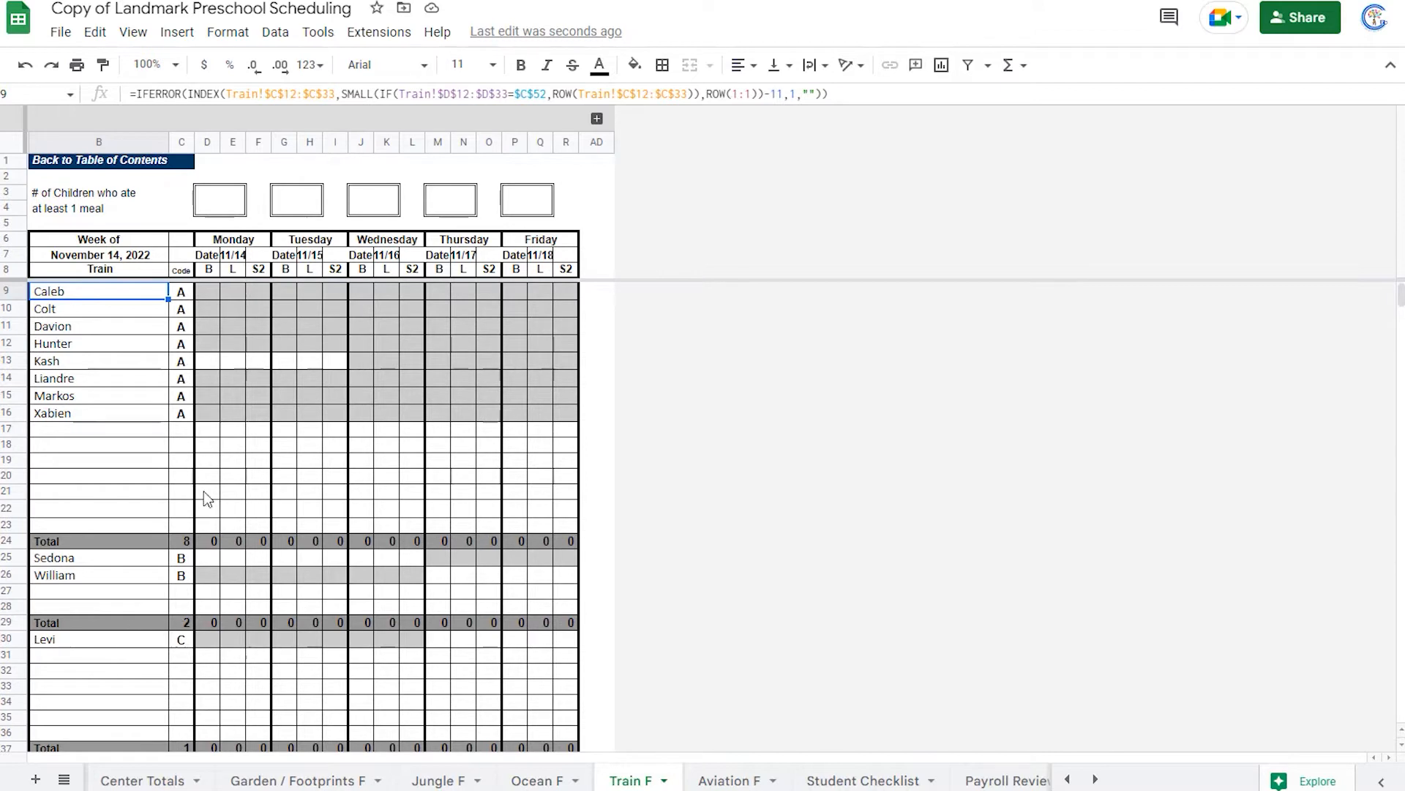
pyautogui.moveTo(181, 291); pyautogui.dragTo(437, 395)
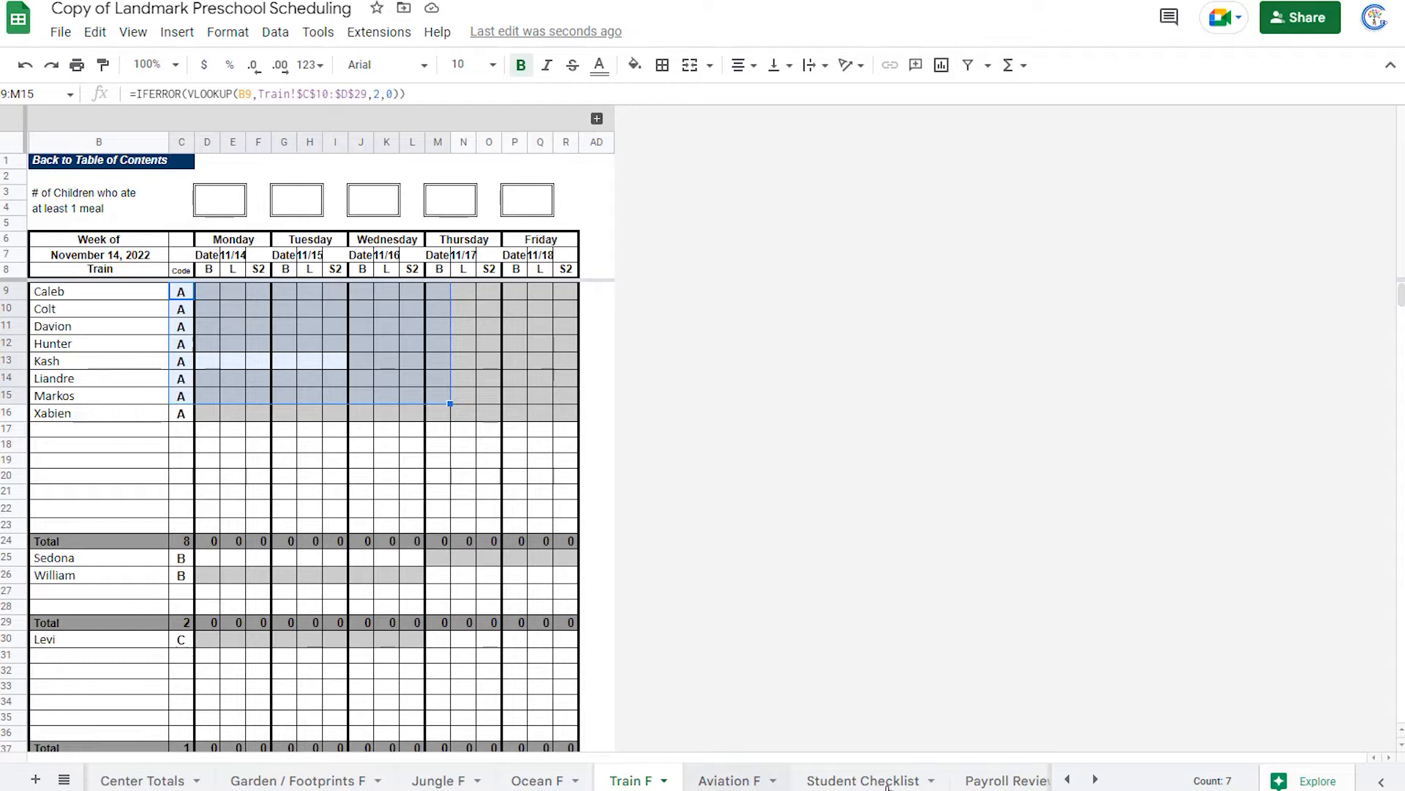
# Examine the children's A and B codes and the total row on the Train schedule sheet.
pyautogui.click(1066, 779)
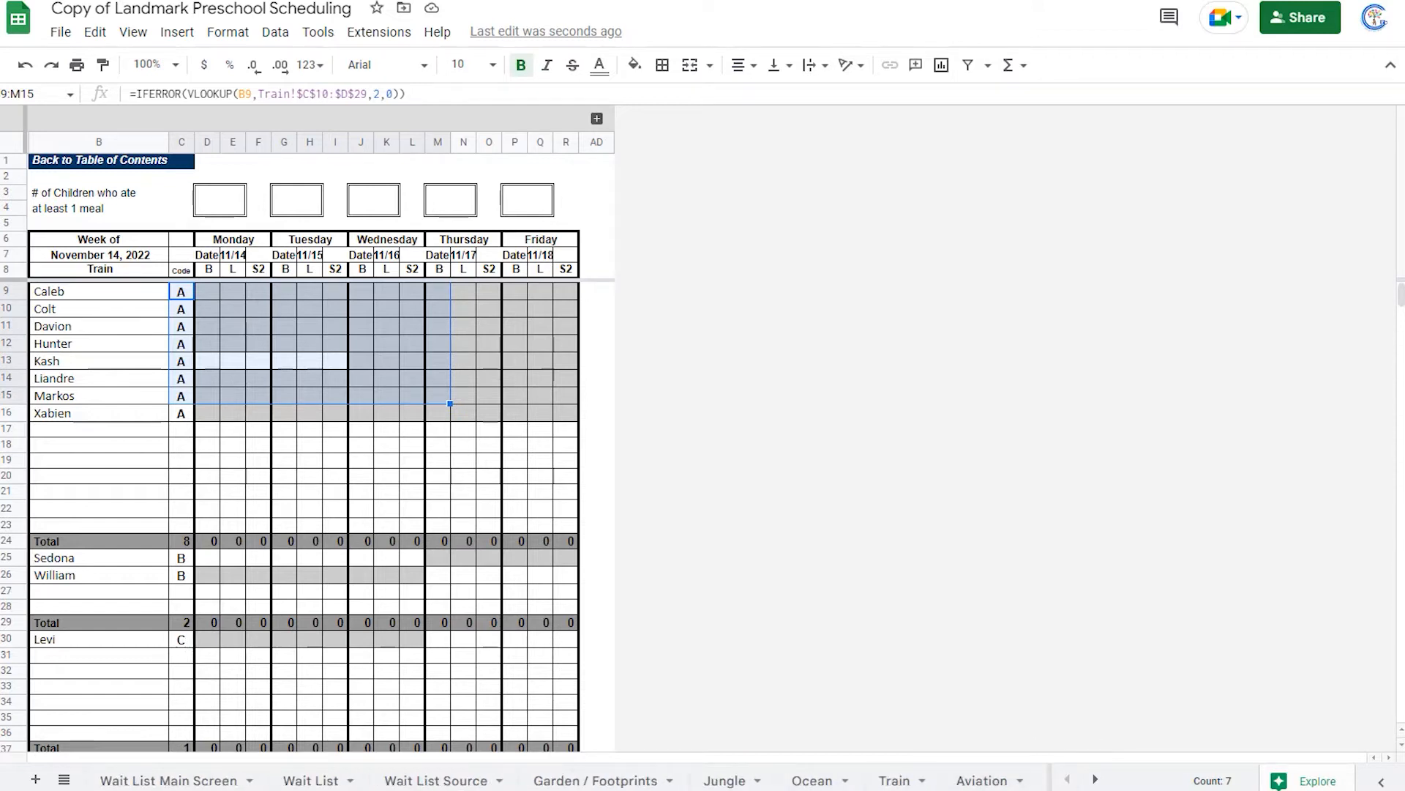
pyautogui.click(895, 780)
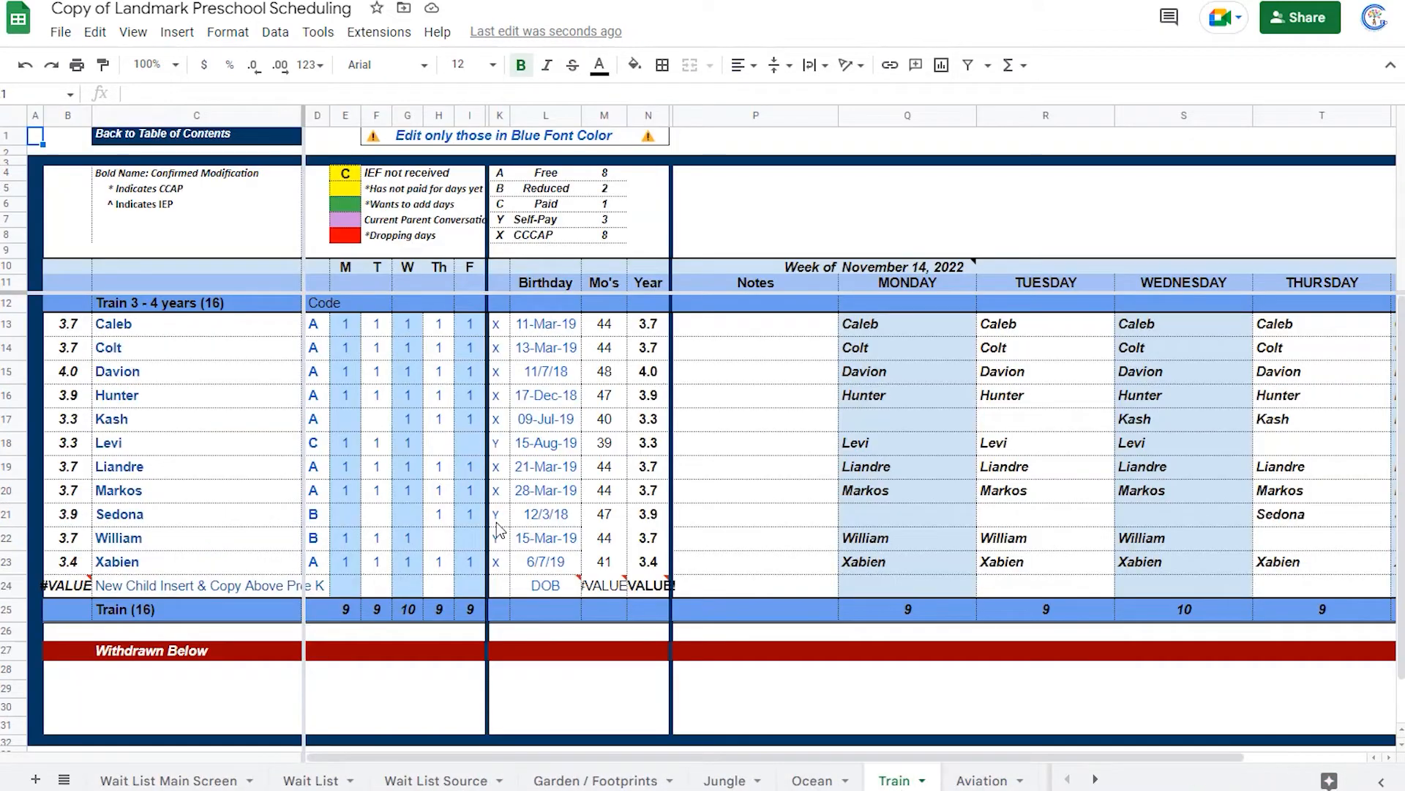
pyautogui.click(175, 612)
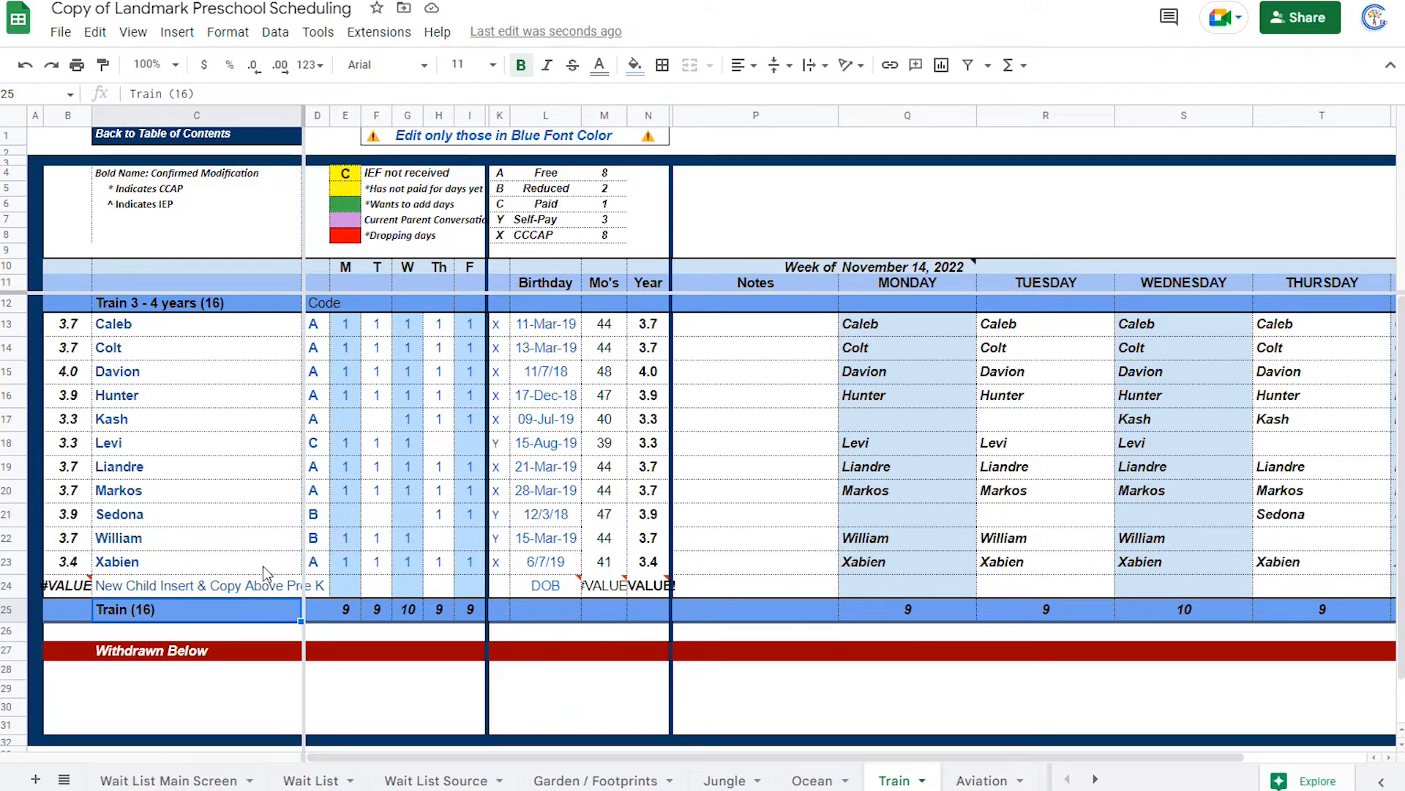
pyautogui.moveTo(327, 333); pyautogui.dragTo(329, 423)
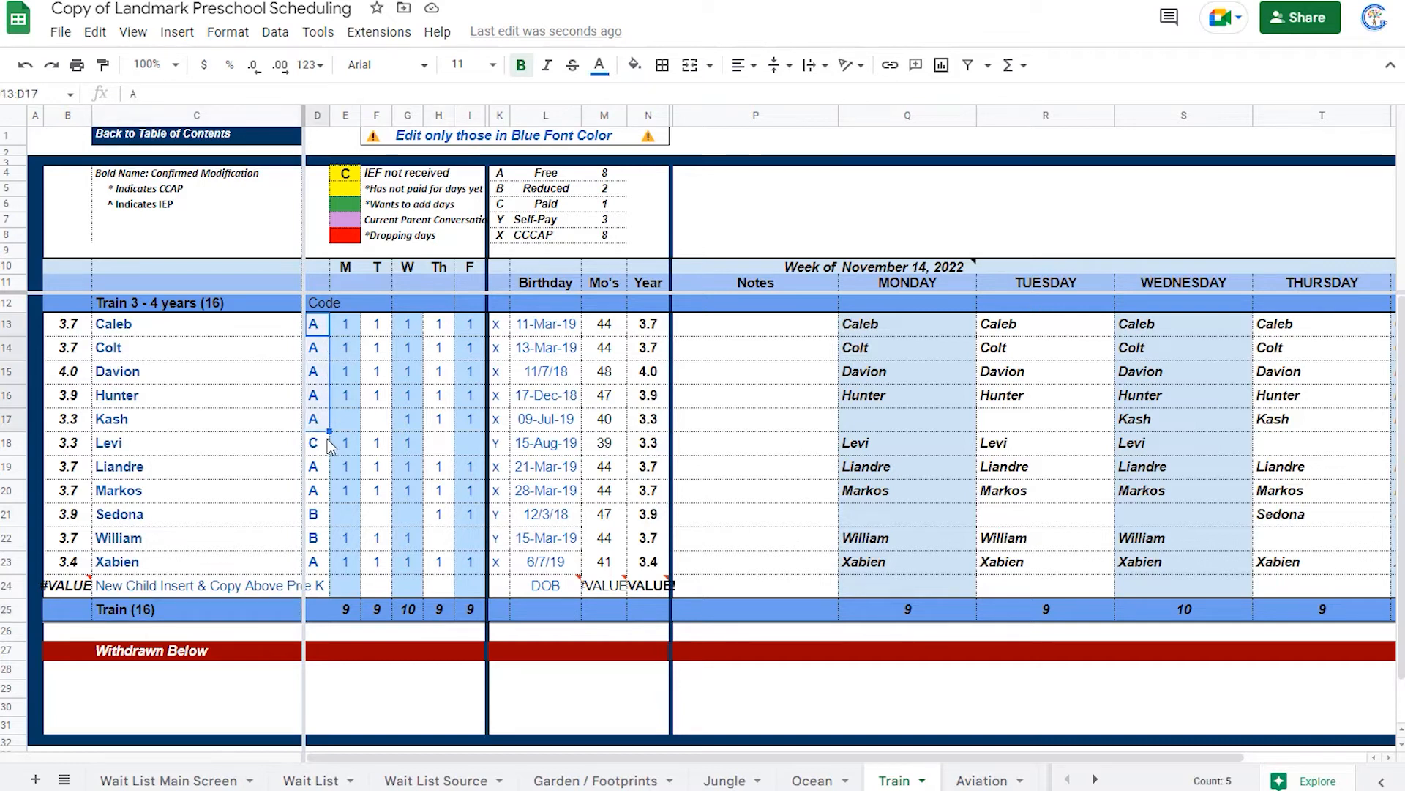
pyautogui.moveTo(321, 515); pyautogui.dragTo(320, 546)
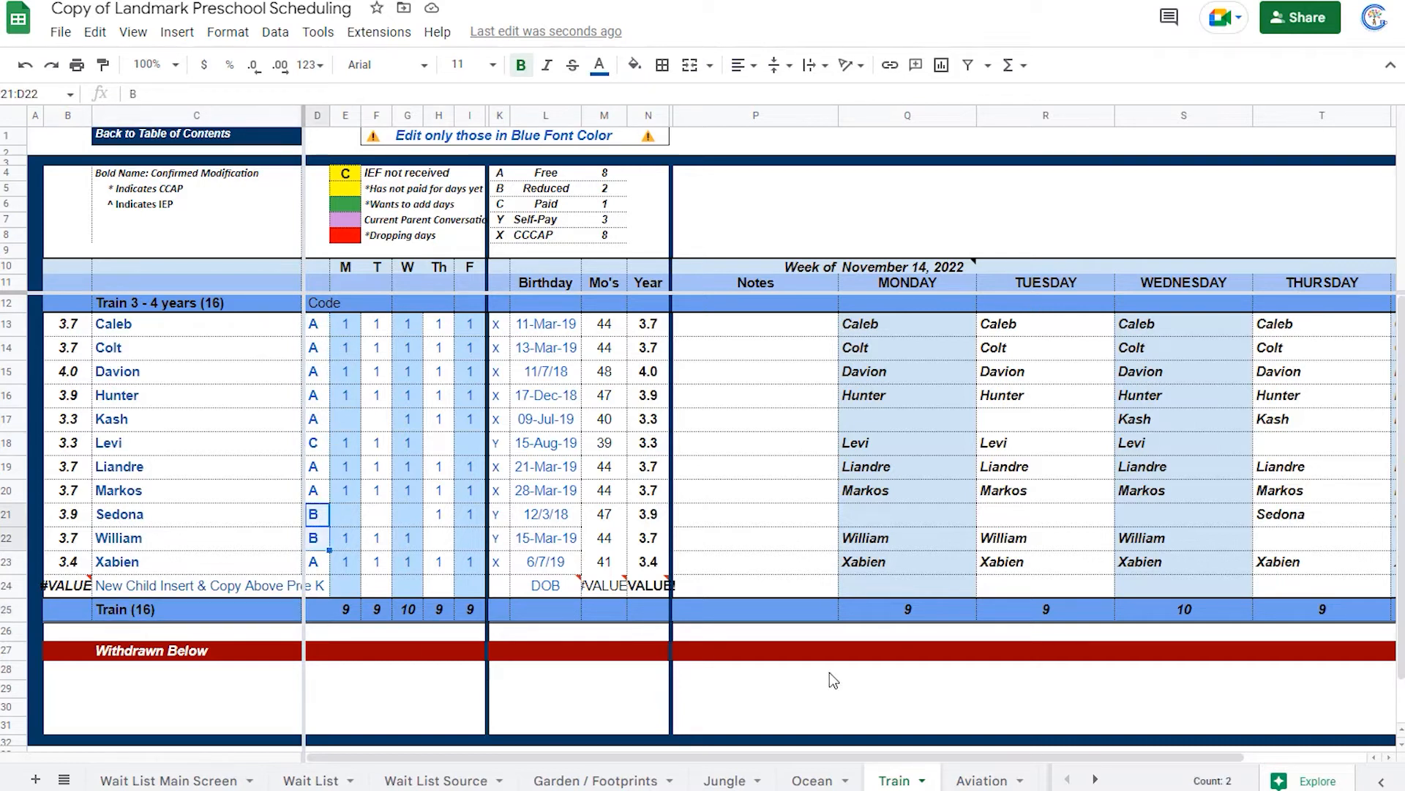
# Return to the Train F sheet and review its A, B and C child groups and page totals.
pyautogui.click(1095, 779)
pyautogui.click(1096, 779)
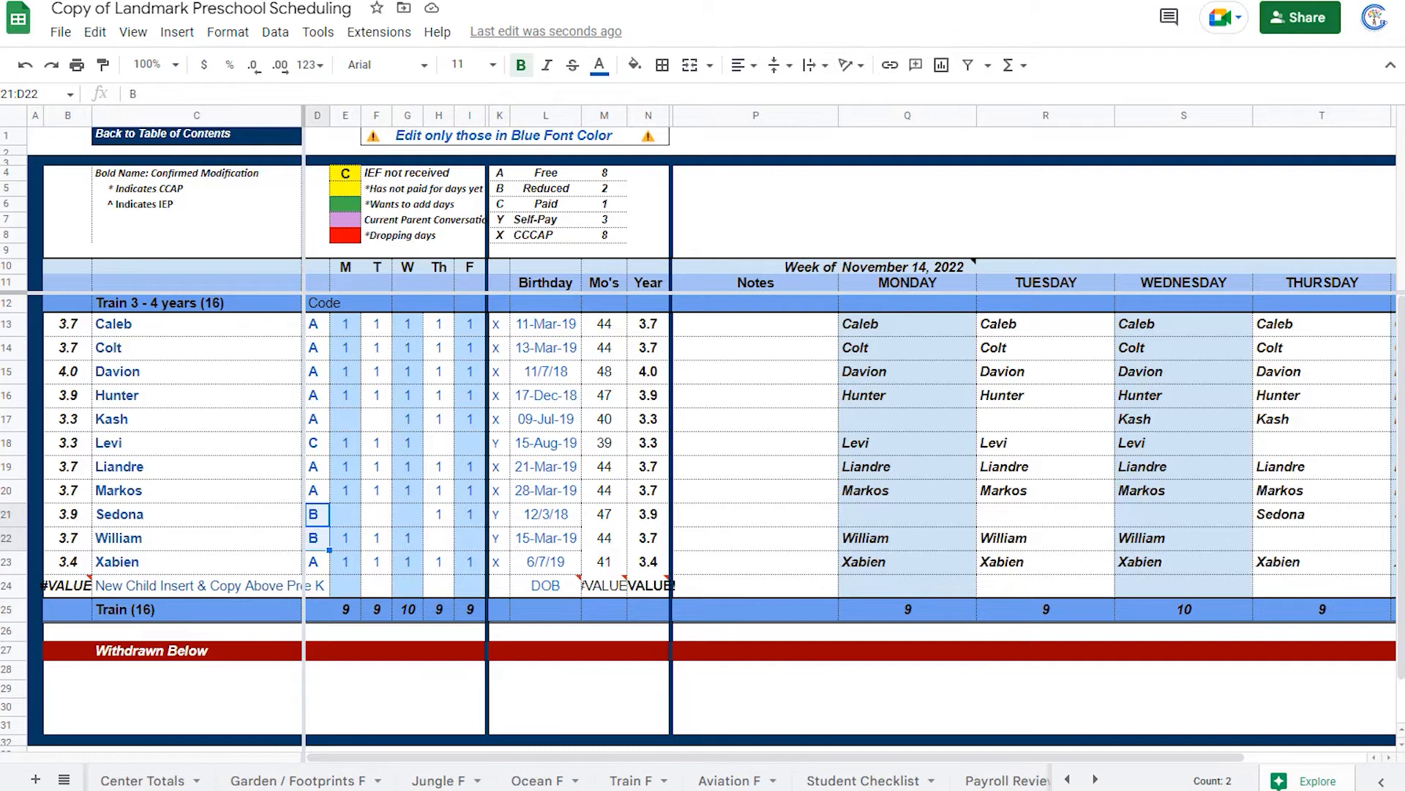
pyautogui.click(626, 779)
pyautogui.scroll(-5, 372, 448)
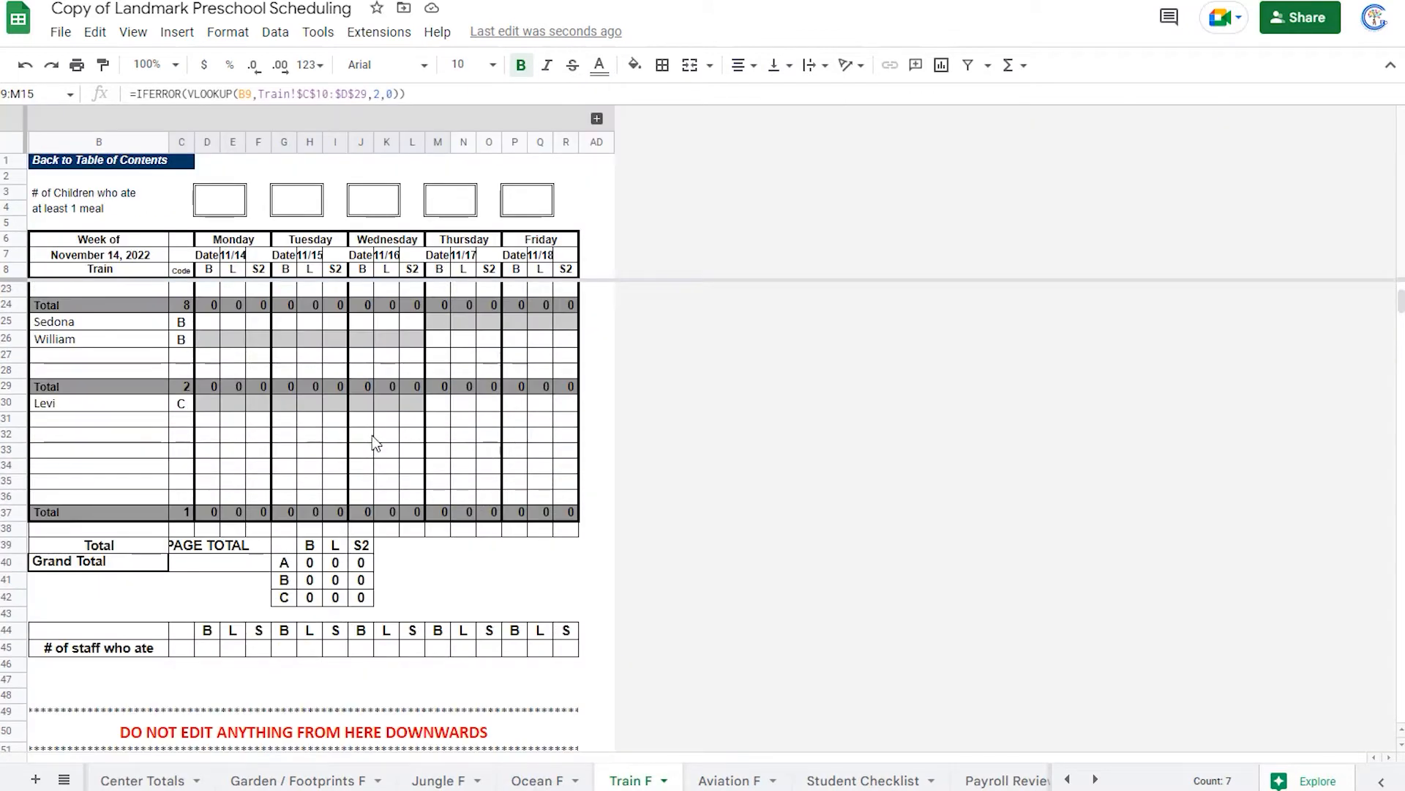
pyautogui.scroll(4, 388, 439)
pyautogui.scroll(2, 336, 418)
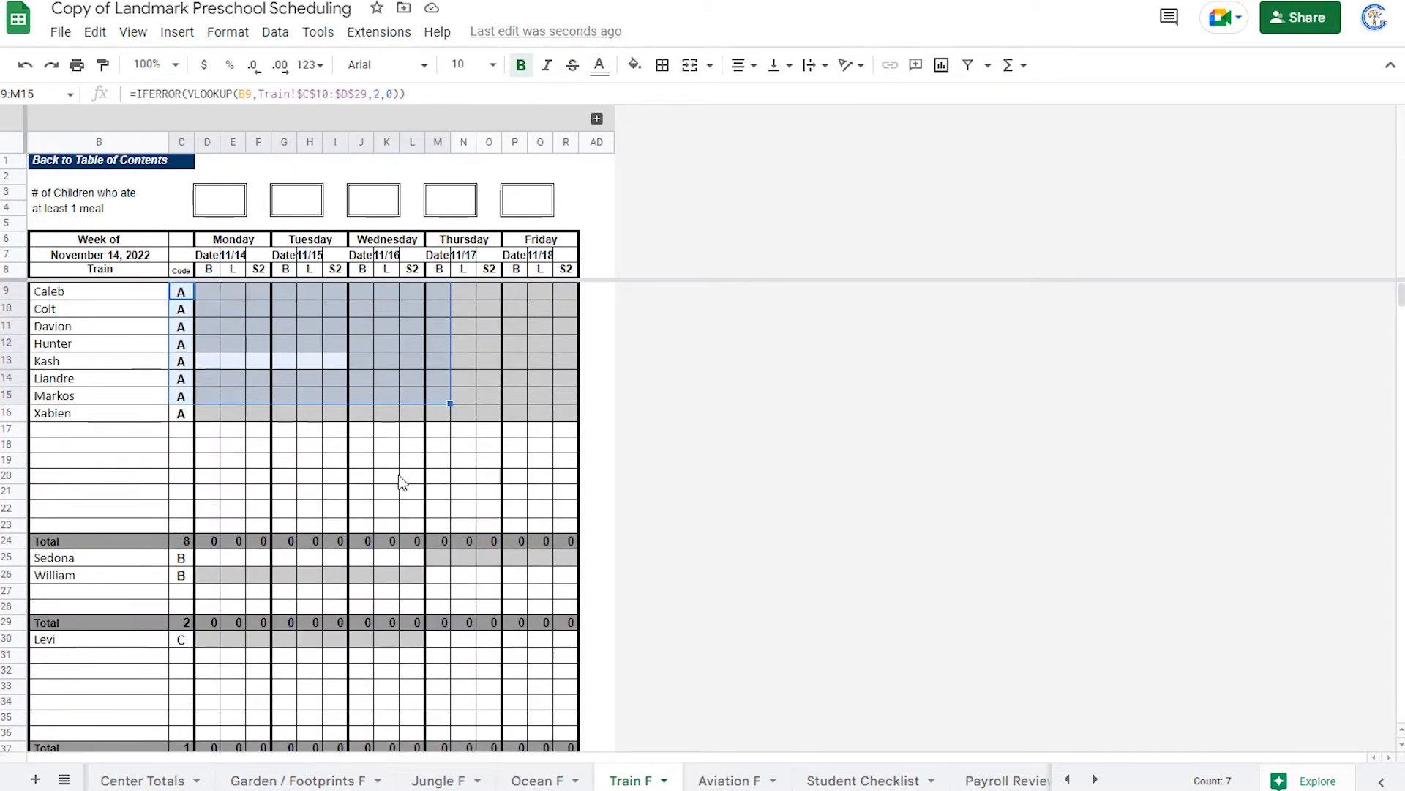
# Delete spare blank rows 17 to 23 from the code A group on the Train F sheet and check the remaining children.
pyautogui.click(728, 780)
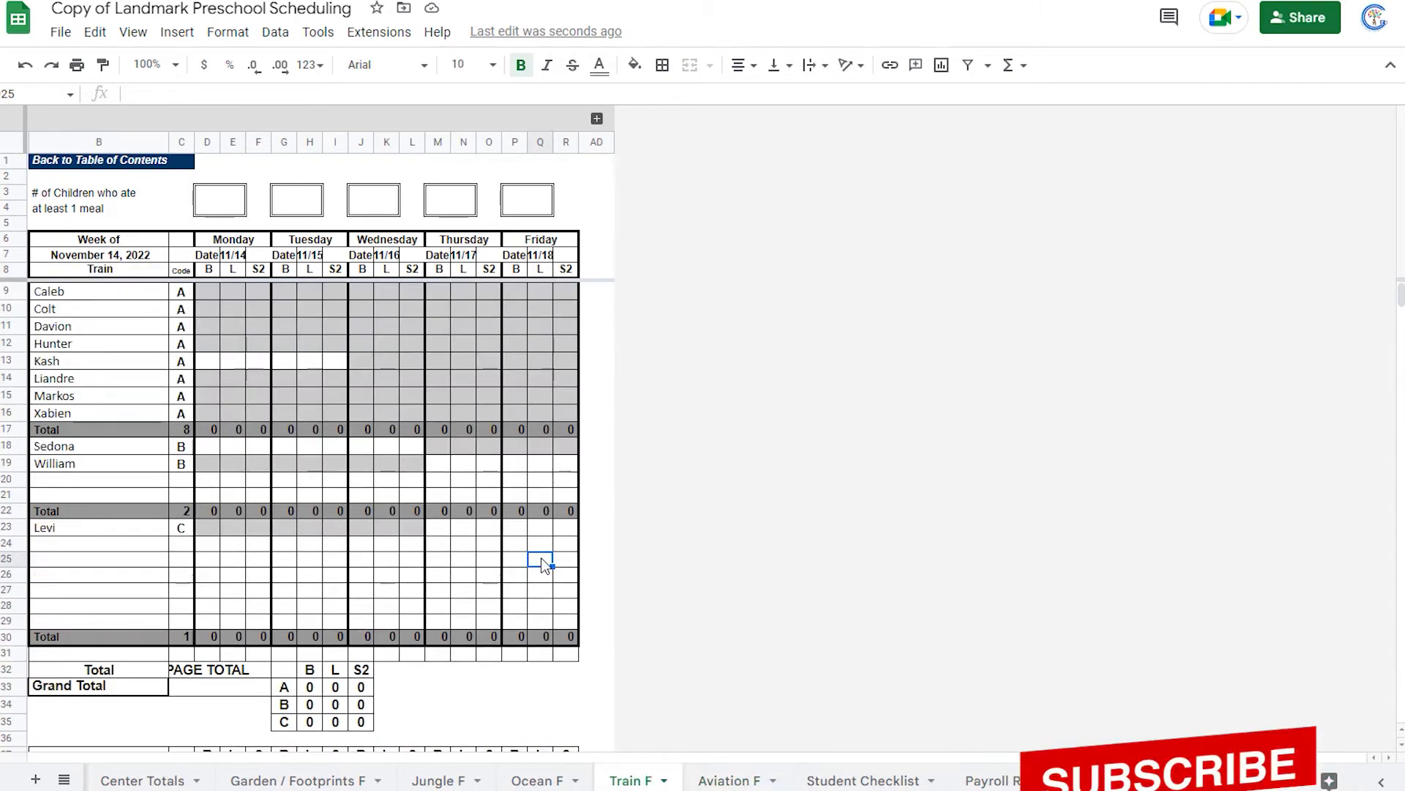
pyautogui.click(541, 558)
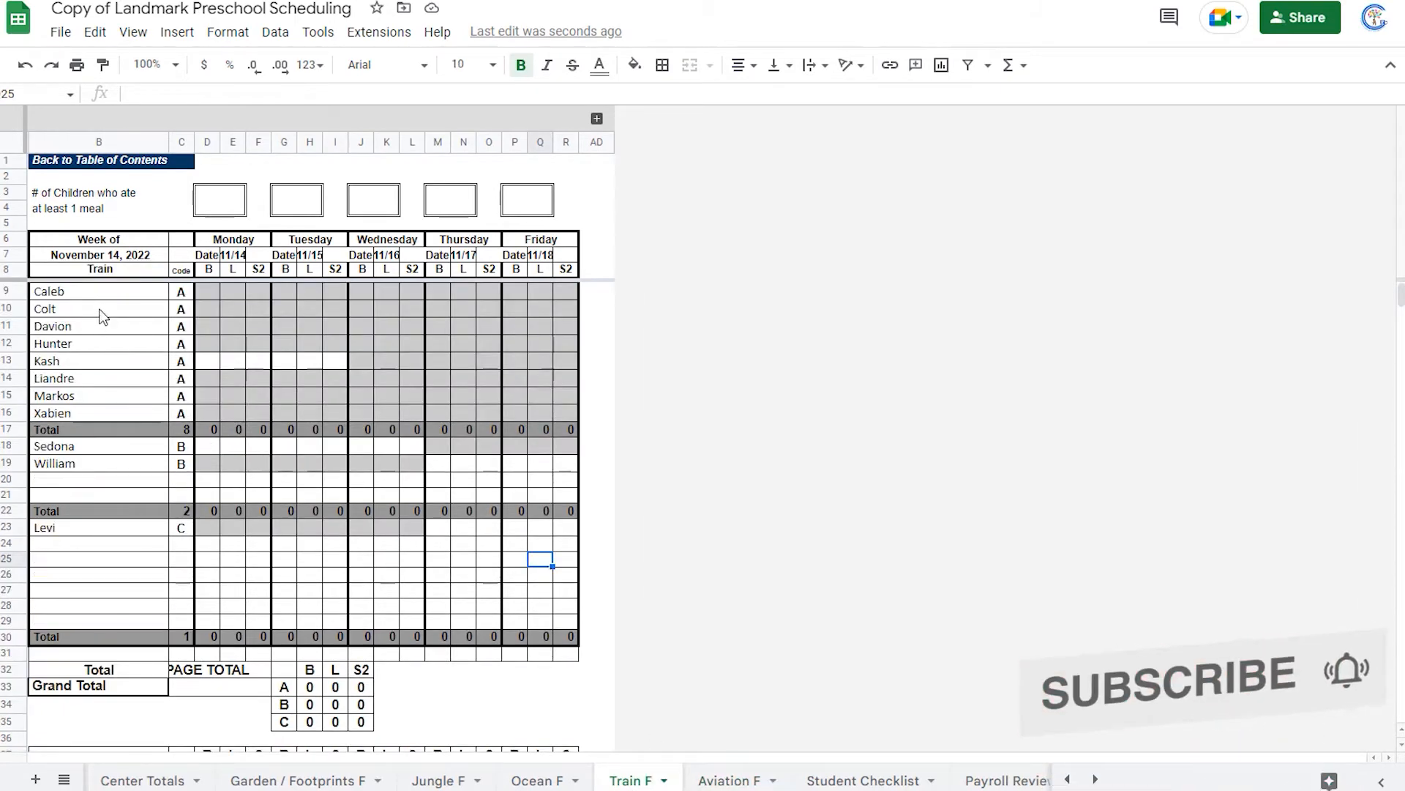
pyautogui.moveTo(93, 294); pyautogui.dragTo(287, 411)
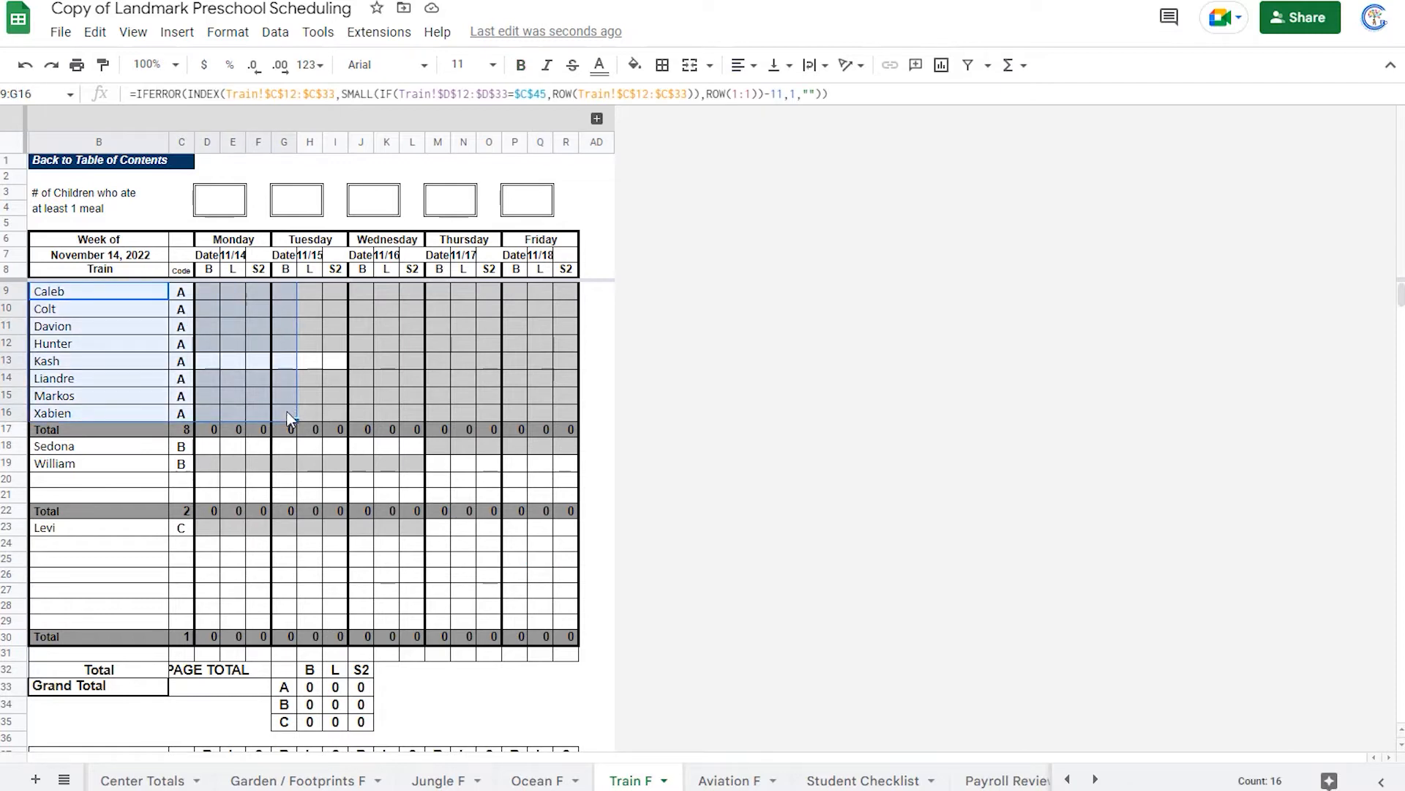
# Insert five blank rows above row 18 on the Train schedule sheet.
pyautogui.click(1068, 779)
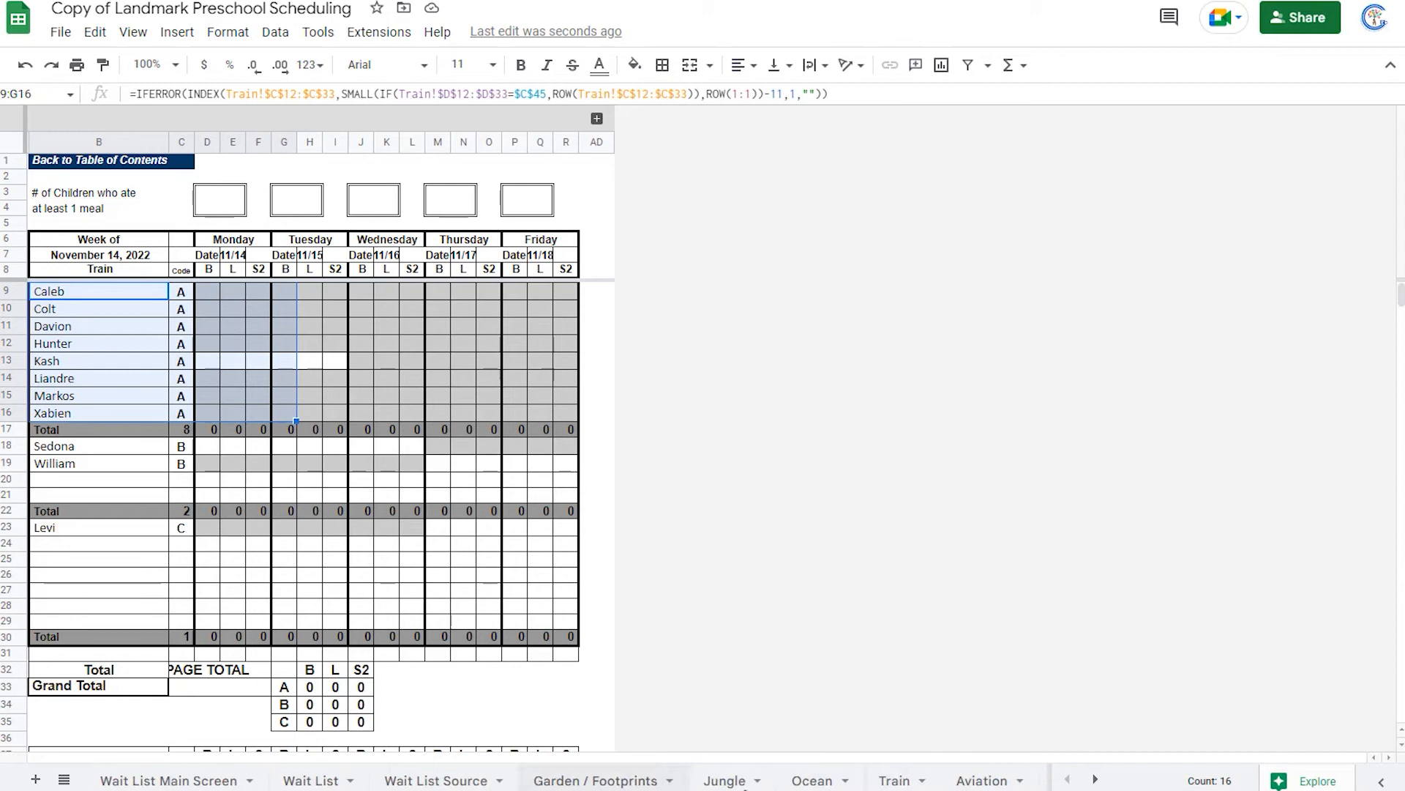
pyautogui.click(911, 783)
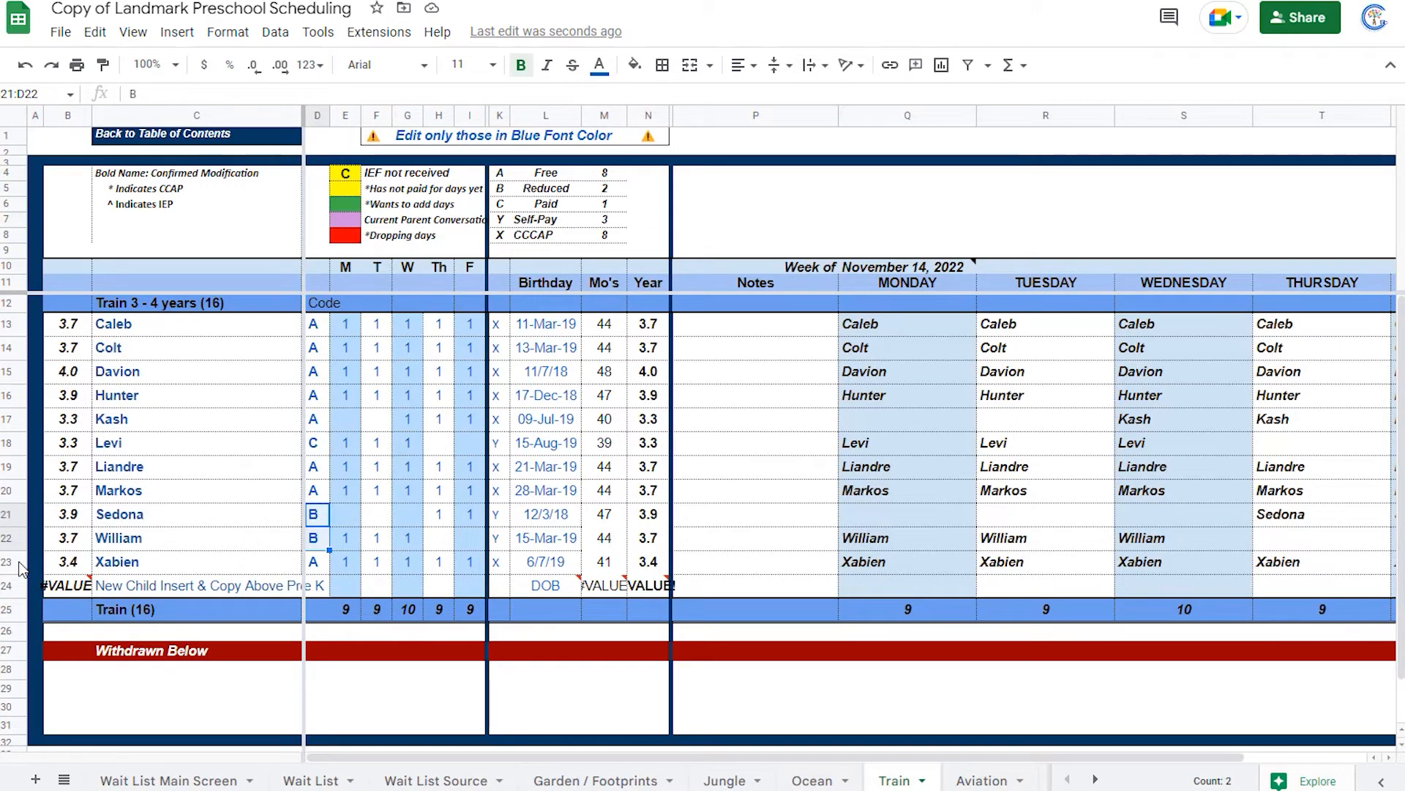
pyautogui.click(14, 538)
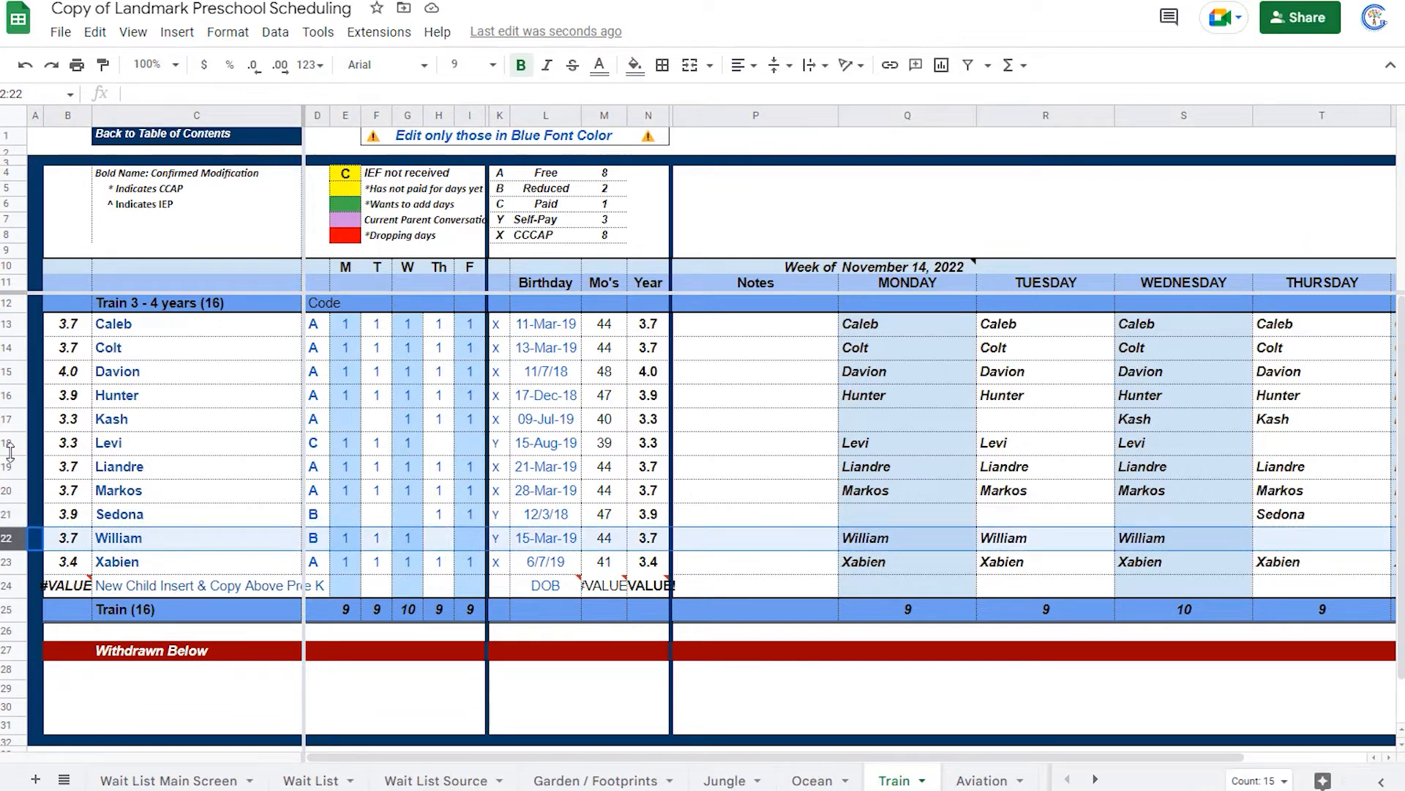
pyautogui.keyDown('shift'); pyautogui.click(12, 447); pyautogui.keyUp('shift')
pyautogui.rightClick(11, 446)
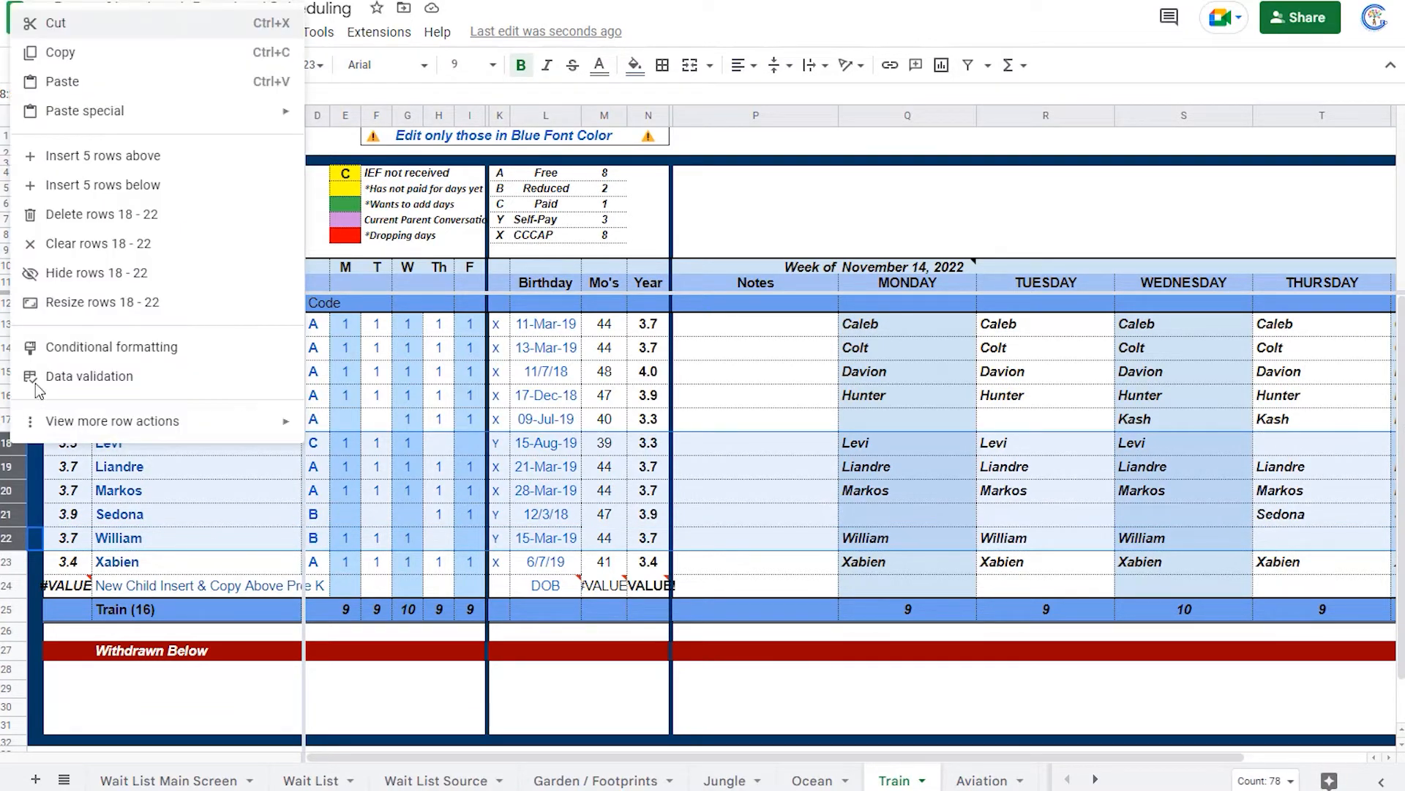
pyautogui.click(84, 169)
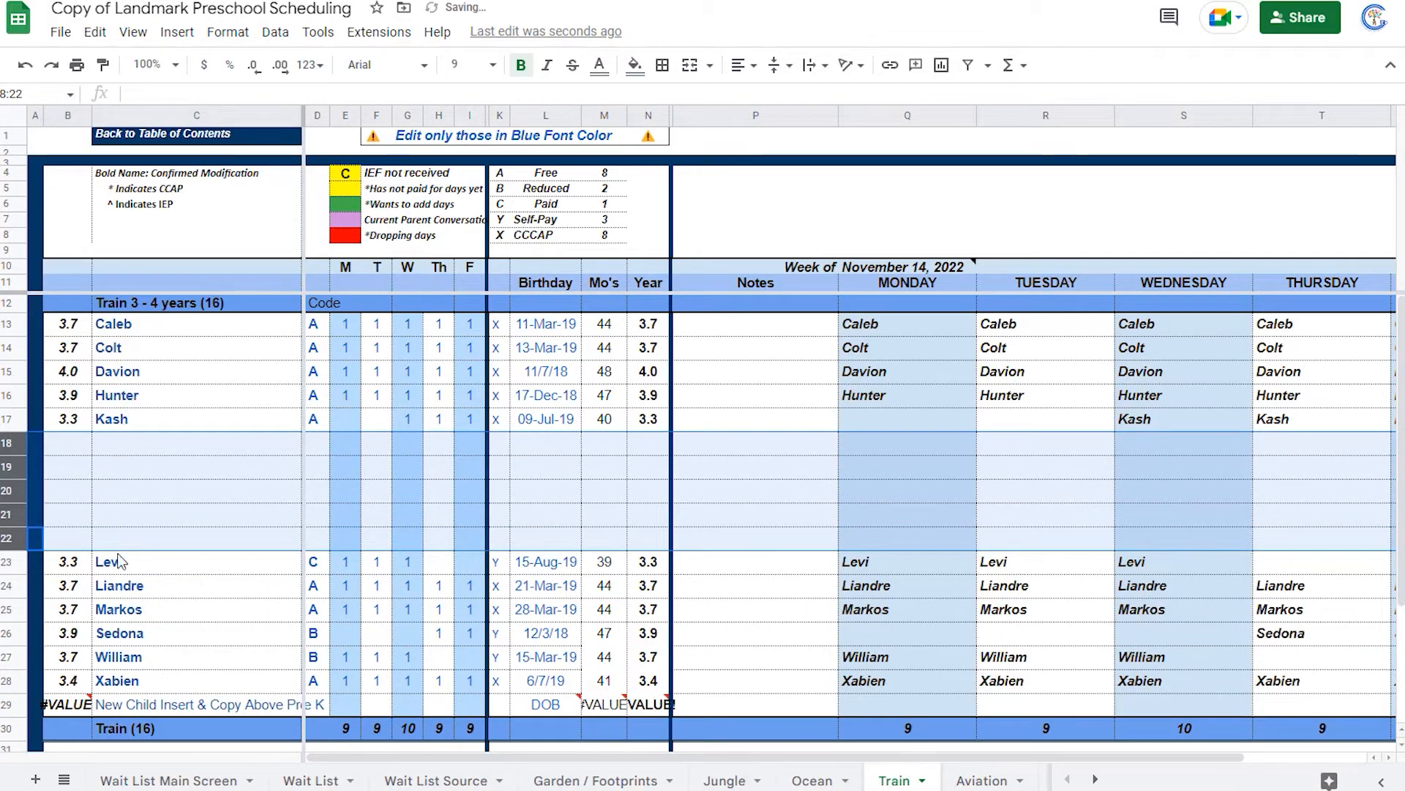
# Copy the "New Child Insert & Copy Above Pre K" template row 29 into blank rows 18 to 22.
pyautogui.click(16, 705)
pyautogui.hotkey('ctrl', 'c')
pyautogui.click(20, 443)
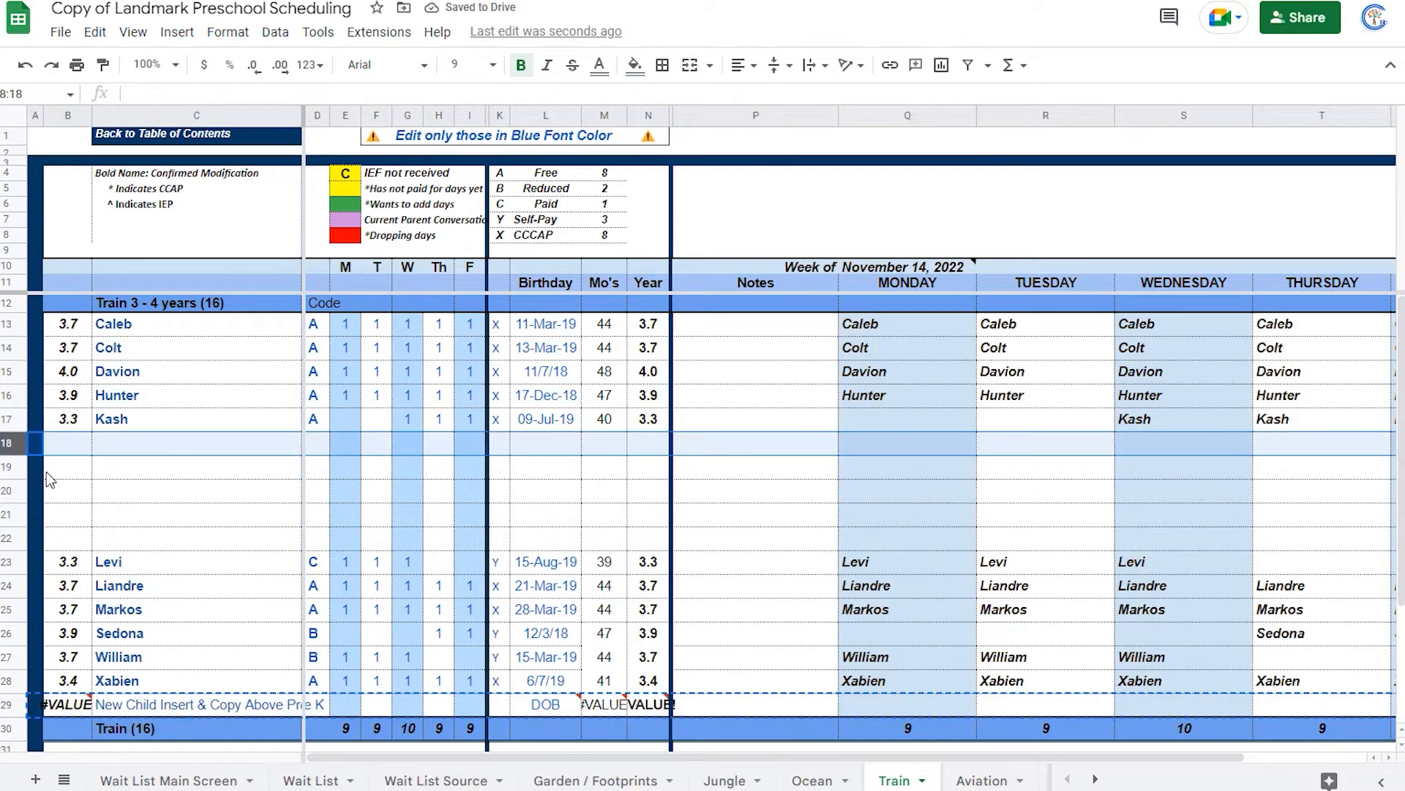
pyautogui.hotkey('ctrl', 'v')
pyautogui.click(14, 467)
pyautogui.hotkey('ctrl', 'v')
pyautogui.click(11, 491)
pyautogui.hotkey('ctrl', 'v')
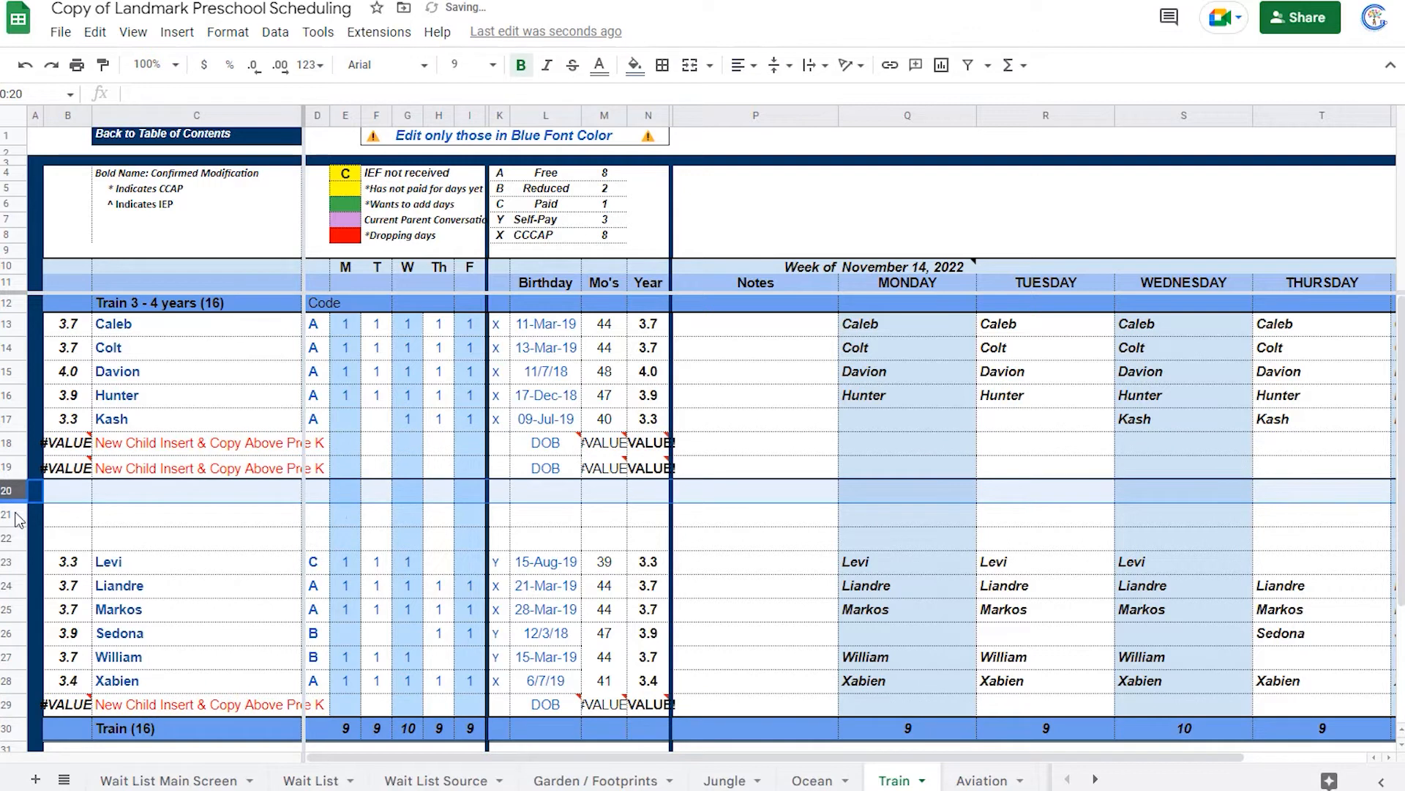
pyautogui.click(11, 515)
pyautogui.hotkey('ctrl', 'v')
pyautogui.click(9, 540)
pyautogui.hotkey('ctrl', 'v')
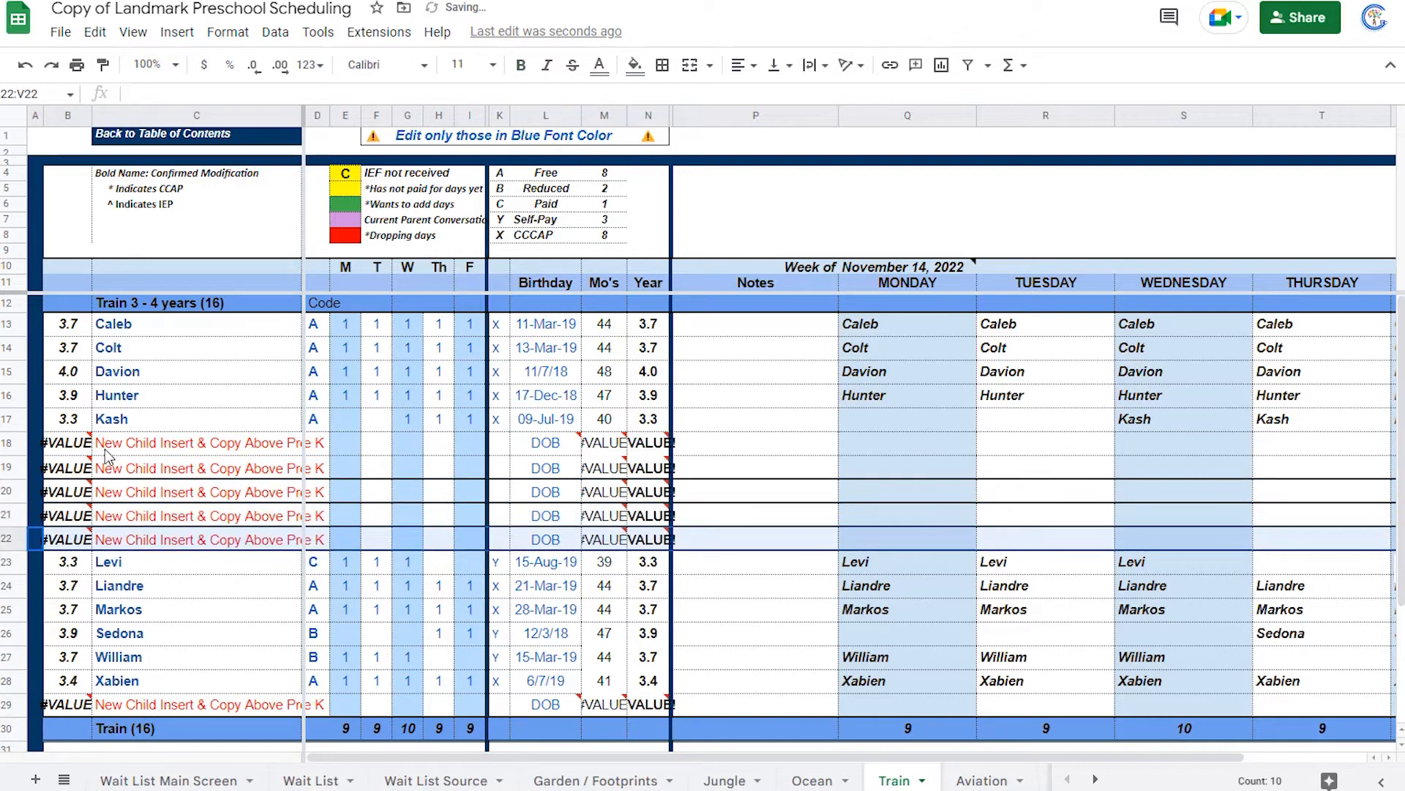
# Enter placeholder names numbered 1 to 5 for the new children in rows 18 to 22.
pyautogui.click(176, 641)
pyautogui.click(117, 448)
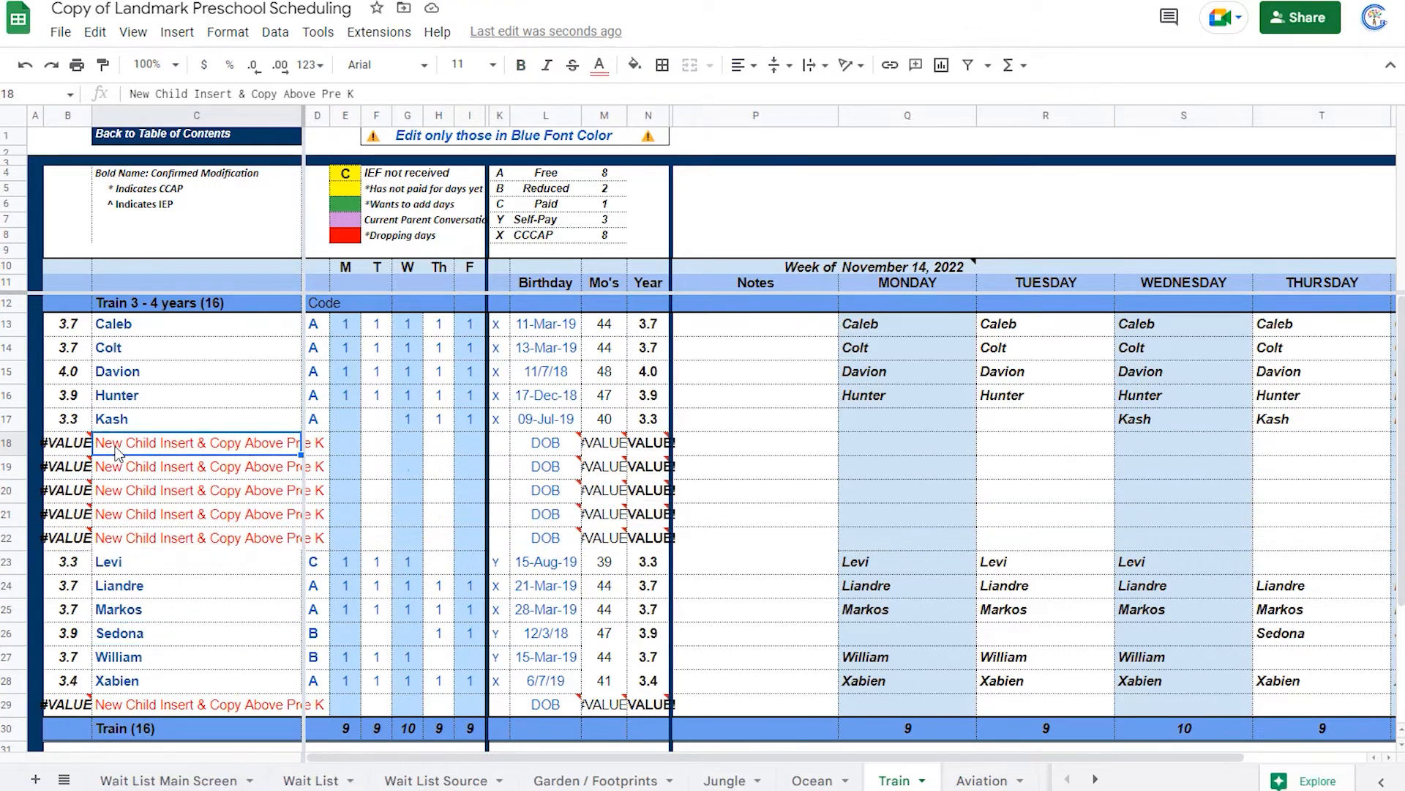
pyautogui.write('Tom ')
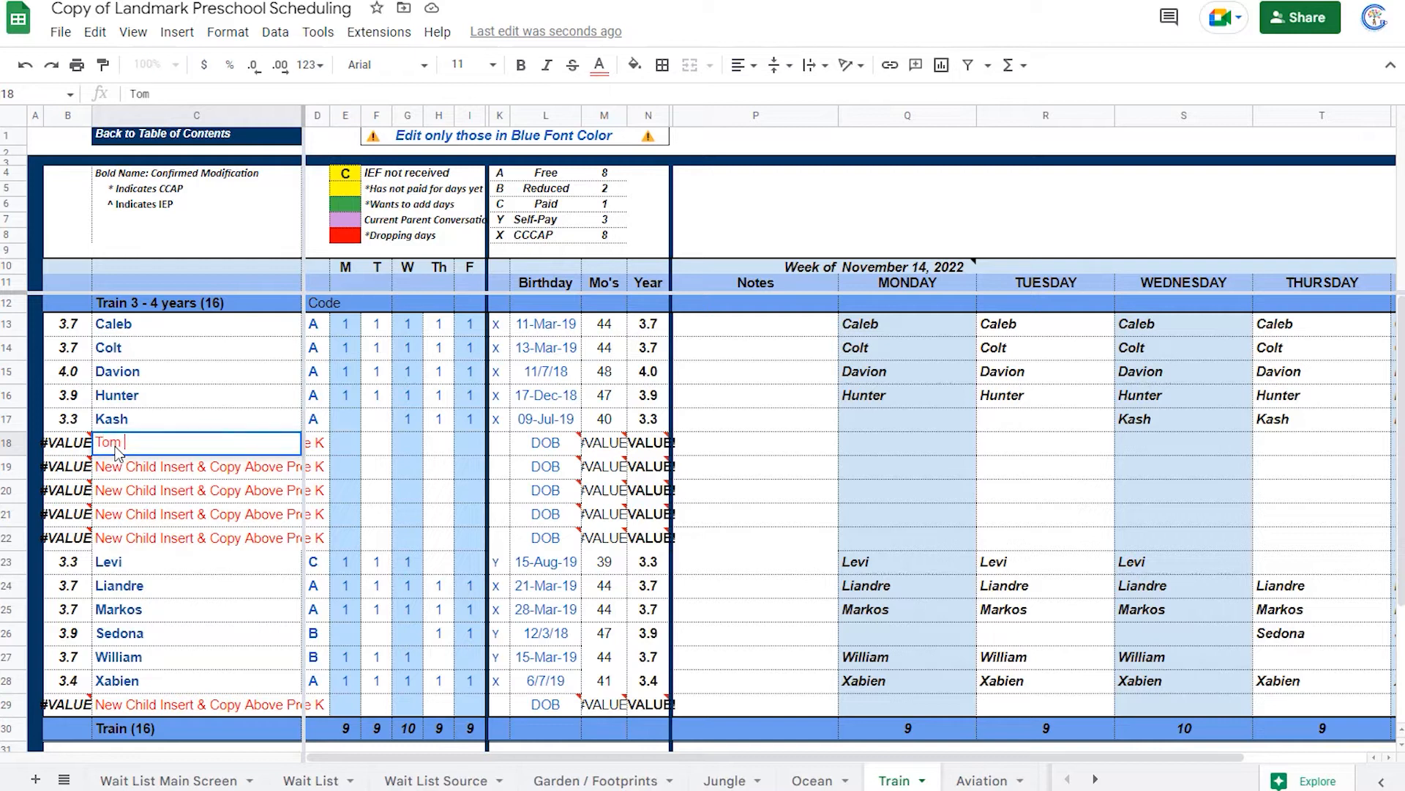
pyautogui.write('1')
pyautogui.press('Return')
pyautogui.write('T')
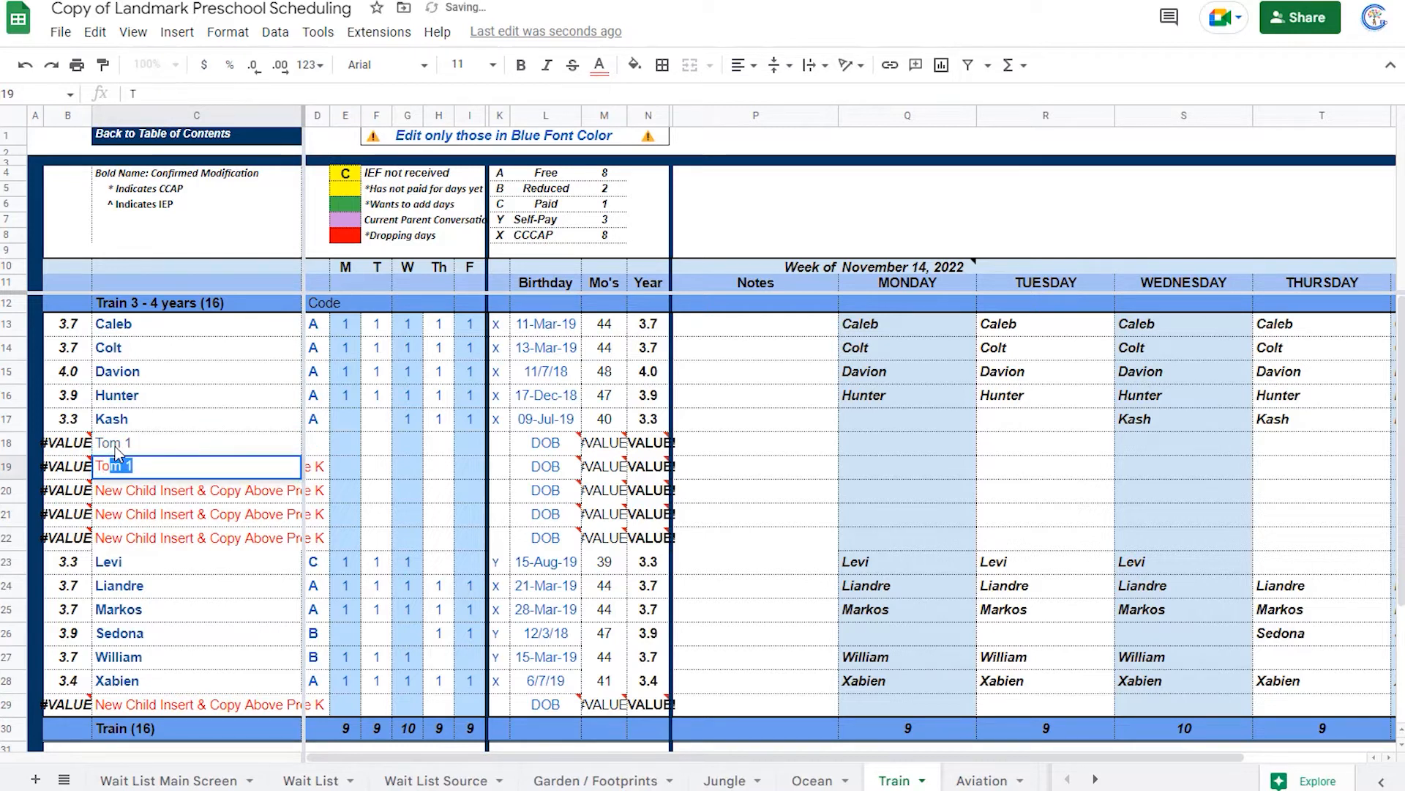
pyautogui.write('om 2')
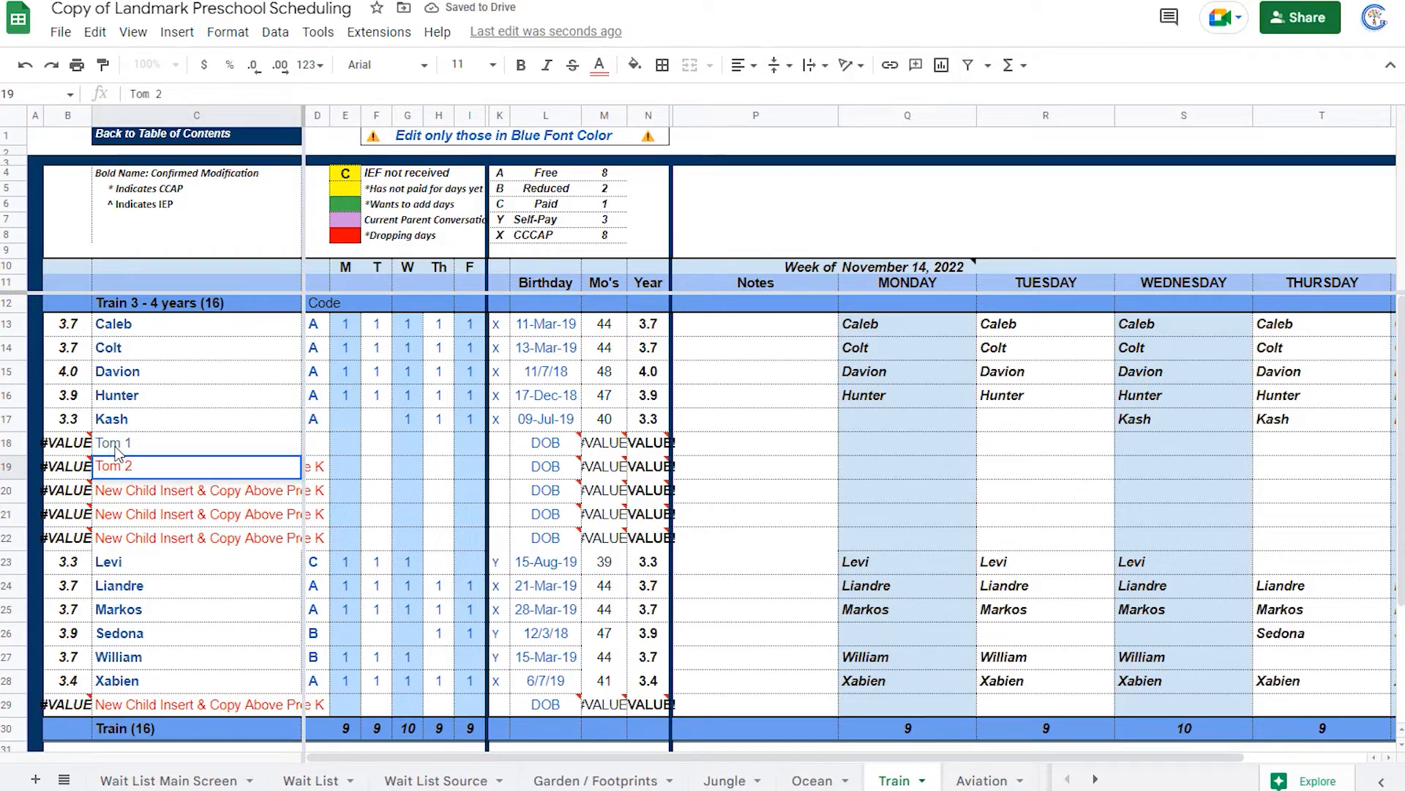
pyautogui.press('Return')
pyautogui.write('Tom 3')
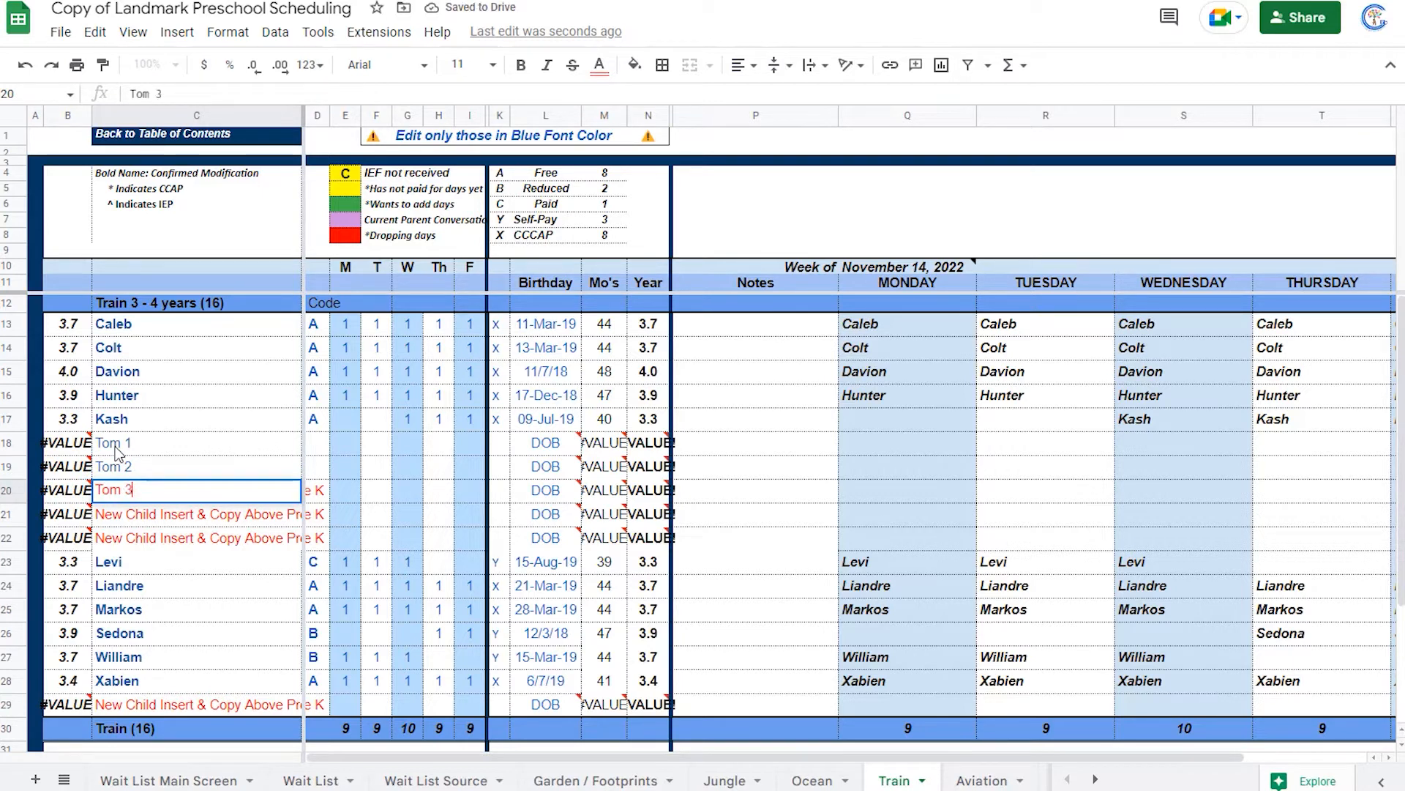
pyautogui.press('Return')
pyautogui.write('Tom 4')
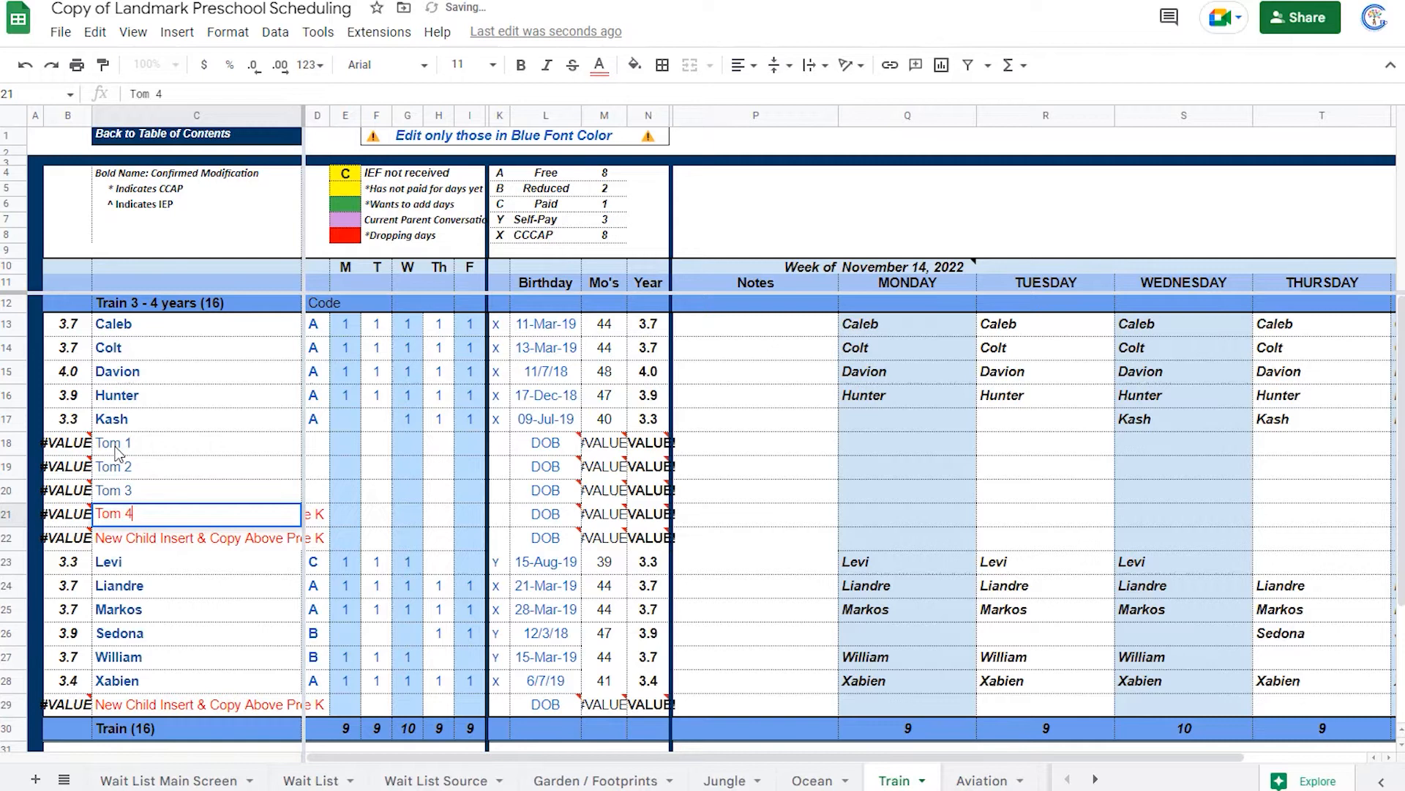
pyautogui.press('Return')
pyautogui.write('Tom')
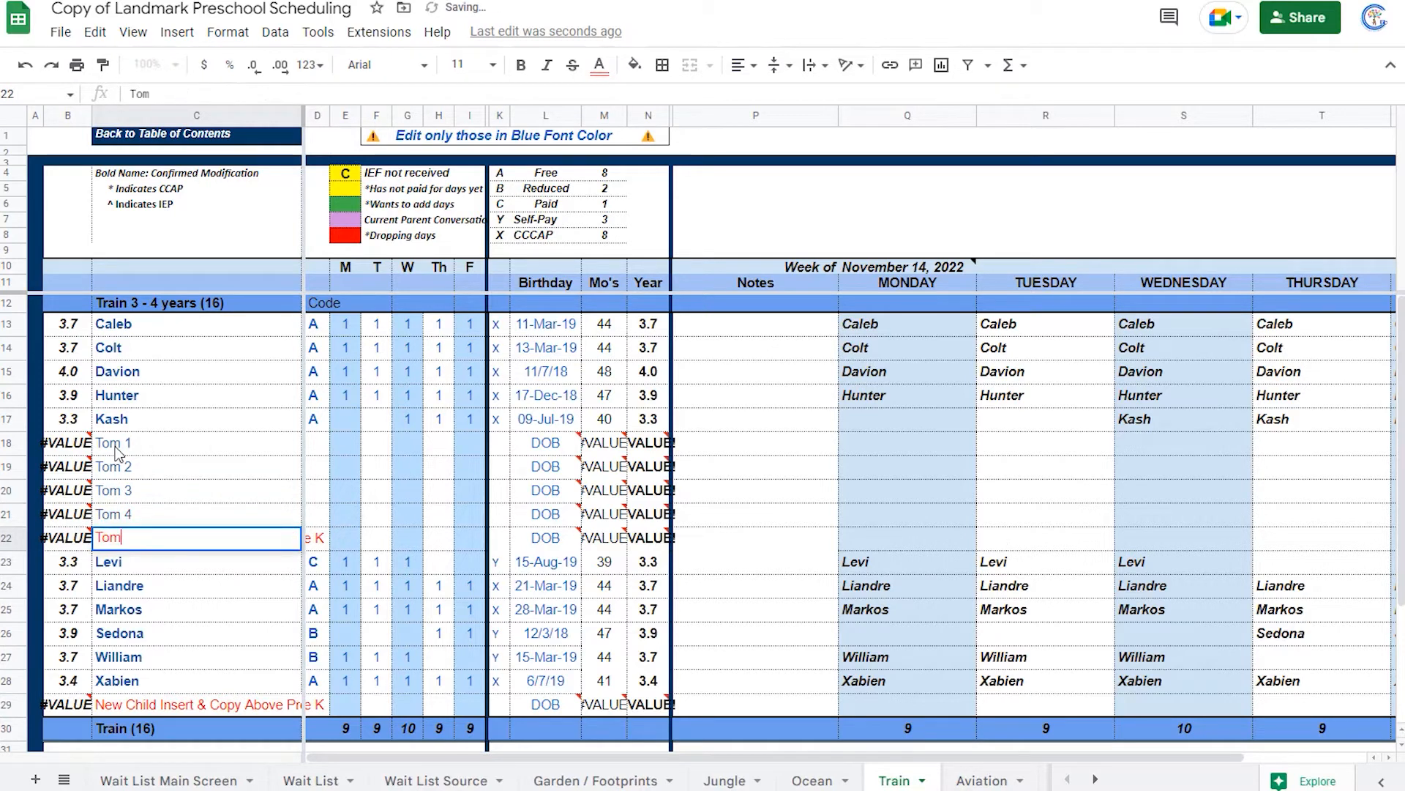
pyautogui.write('5')
pyautogui.press('Return')
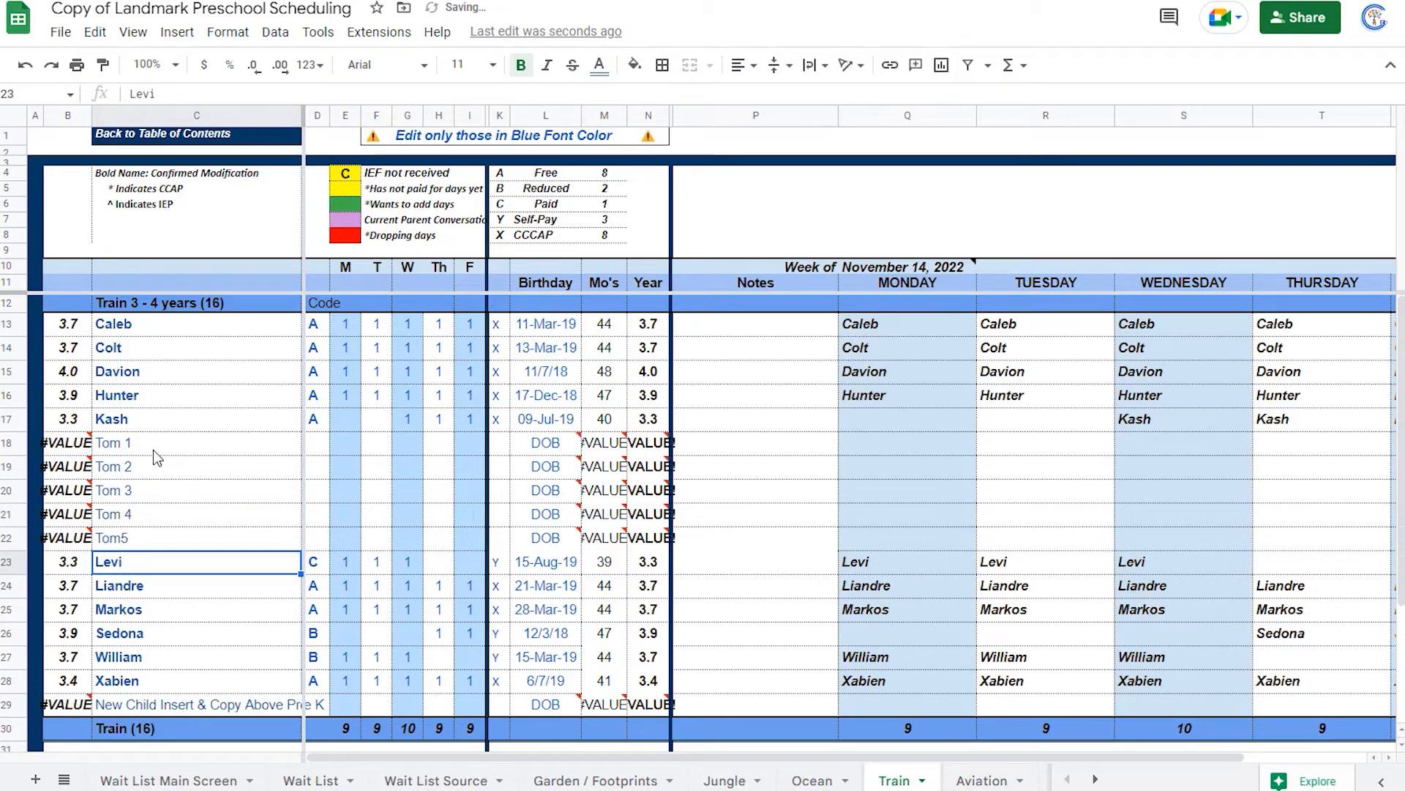
# Copy the Monday-to-Friday attendance of 1 per day from row 16 to the new children in rows 18 to 22.
pyautogui.moveTo(345, 396); pyautogui.dragTo(471, 405)
pyautogui.hotkey('ctrl', 'c')
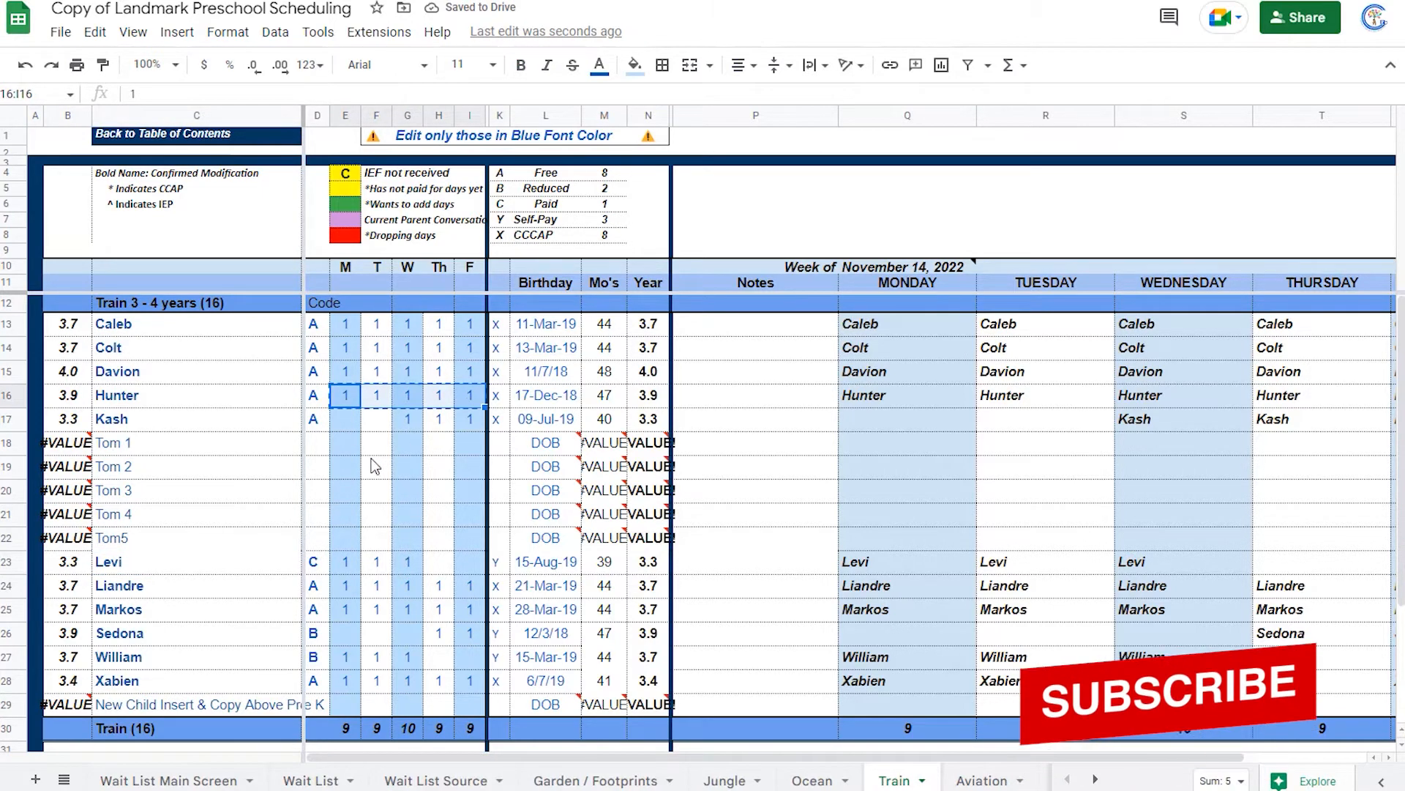
pyautogui.moveTo(349, 445); pyautogui.dragTo(463, 538)
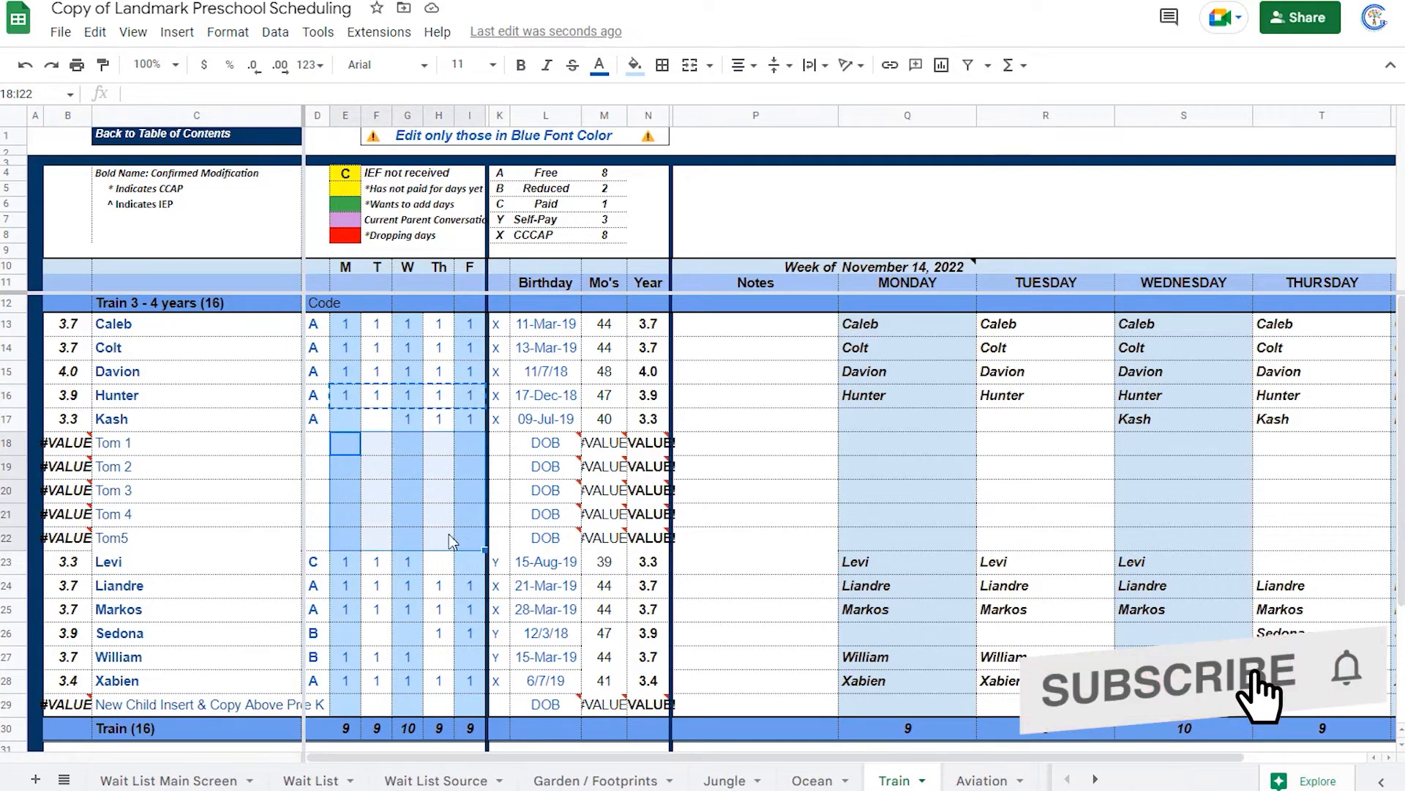
pyautogui.hotkey('ctrl', 'v')
# Copy code A from row 17 to the five new children in rows 18 to 22.
pyautogui.click(319, 453)
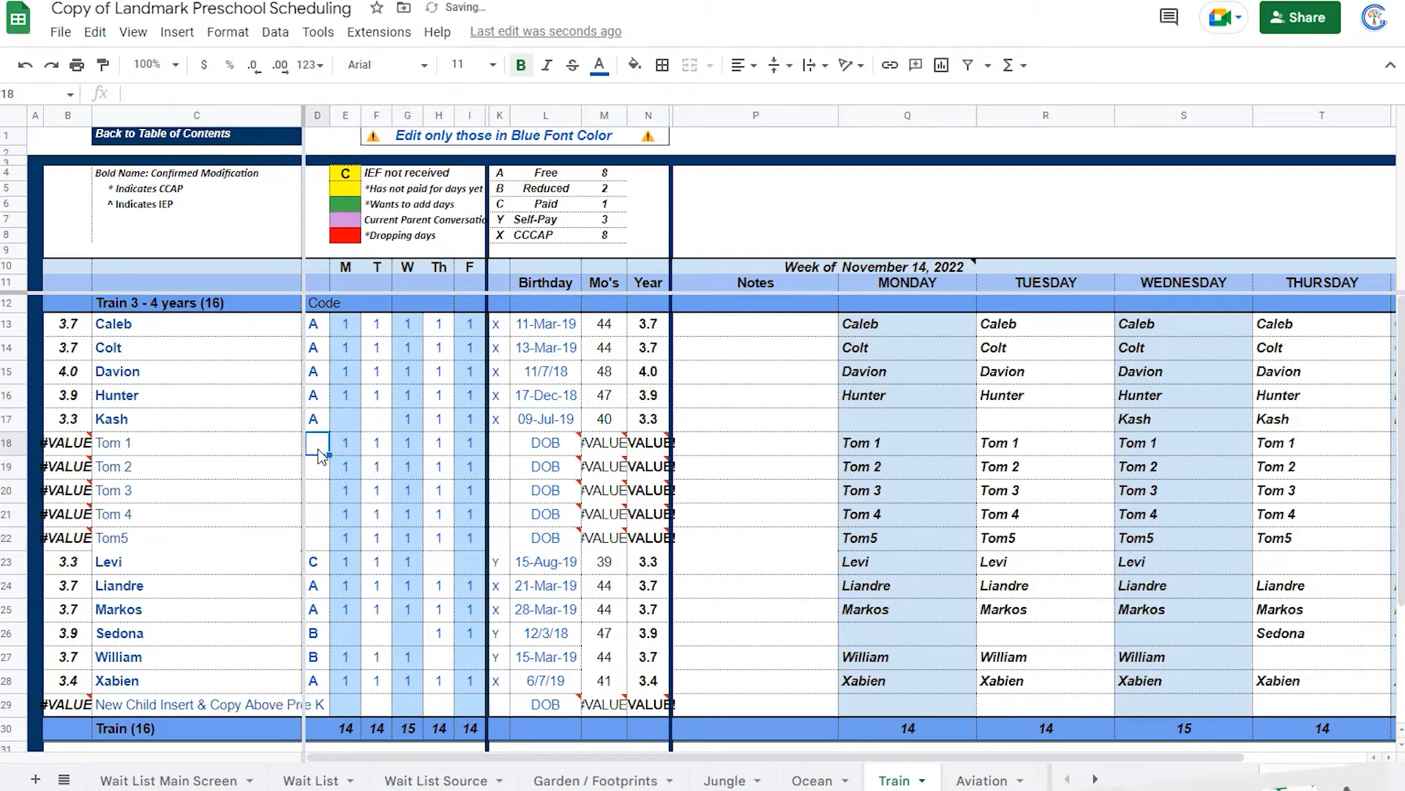
pyautogui.click(324, 421)
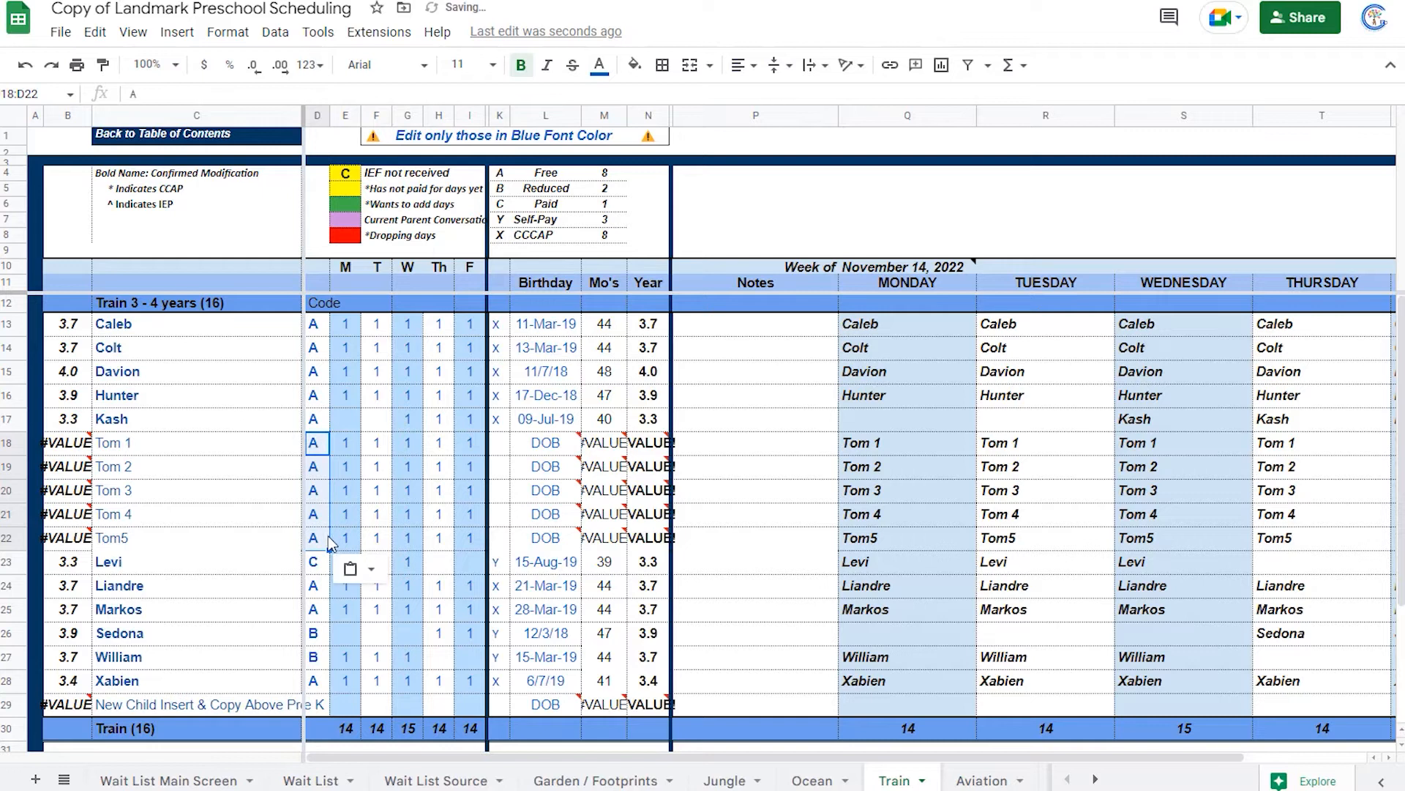
pyautogui.hotkey('ctrl', 'v')
pyautogui.click(377, 515)
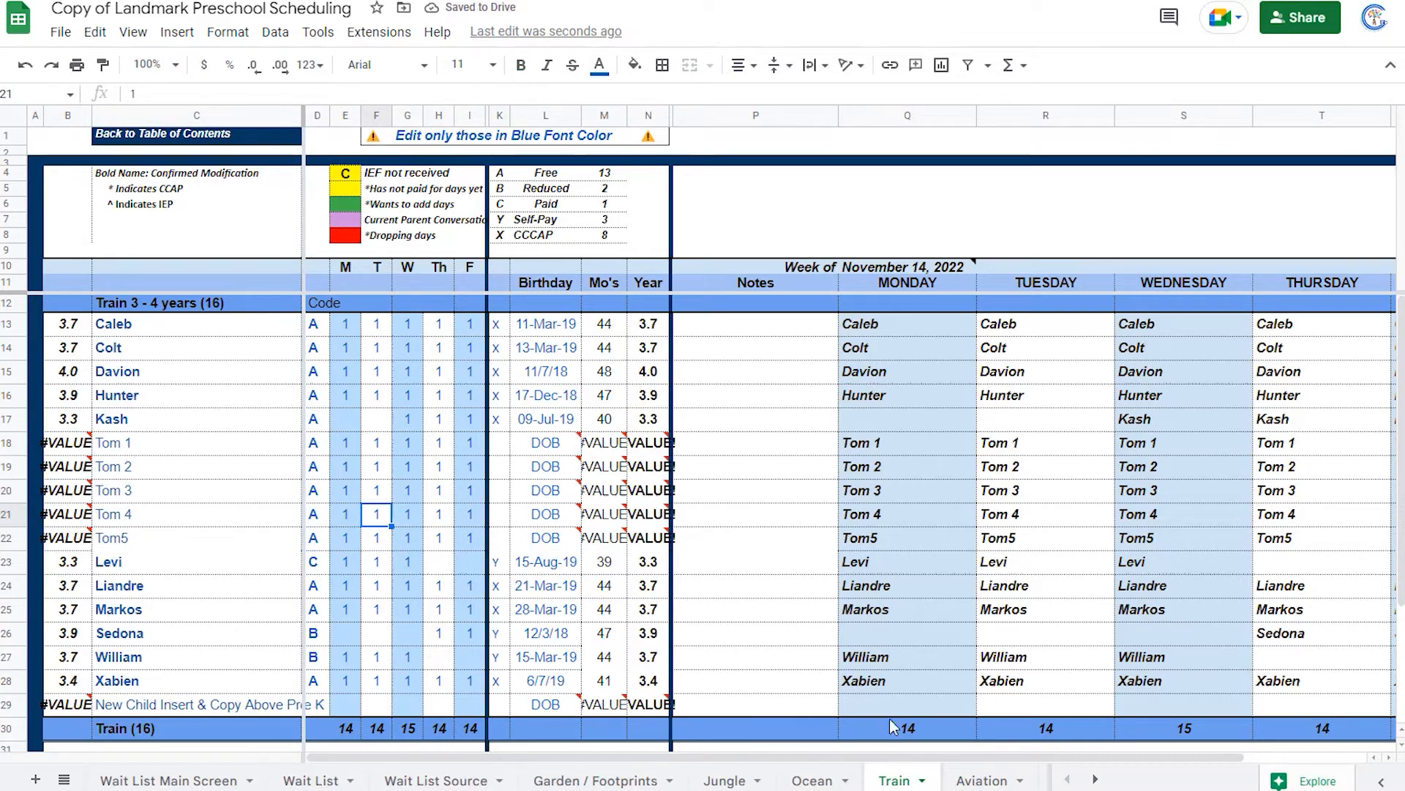
# Switch to the Train F sheet and check which of the new children appear in the code A group.
pyautogui.click(1095, 779)
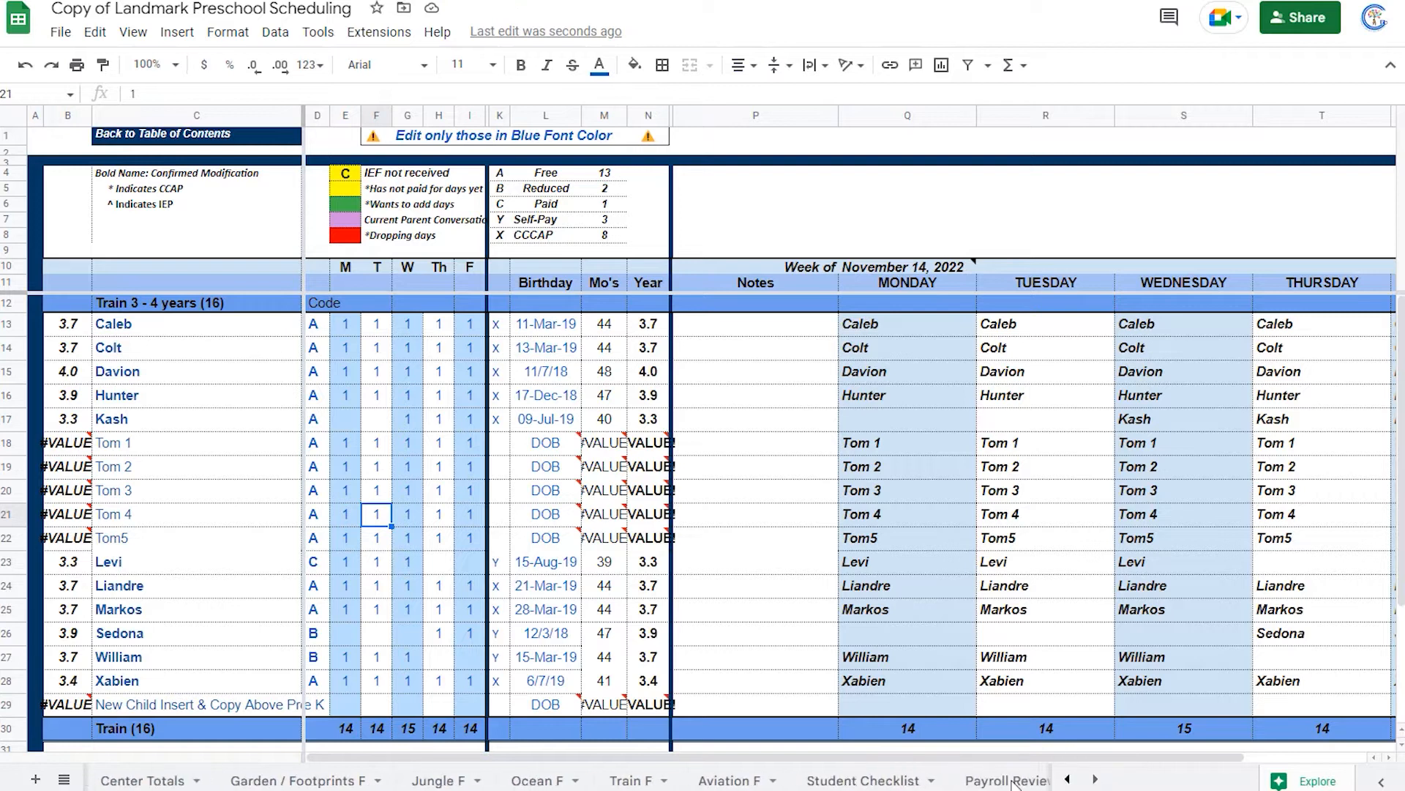
pyautogui.click(631, 781)
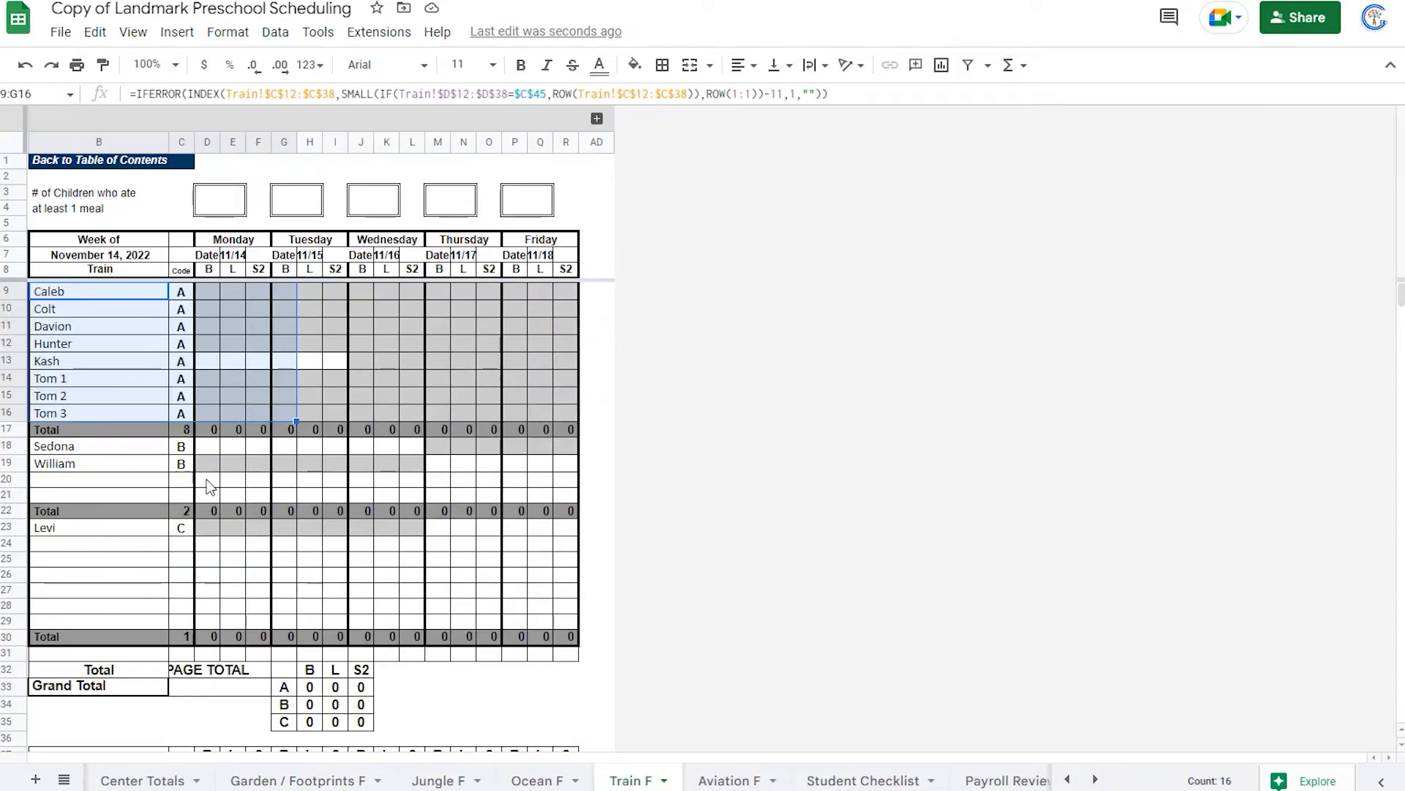
pyautogui.click(285, 510)
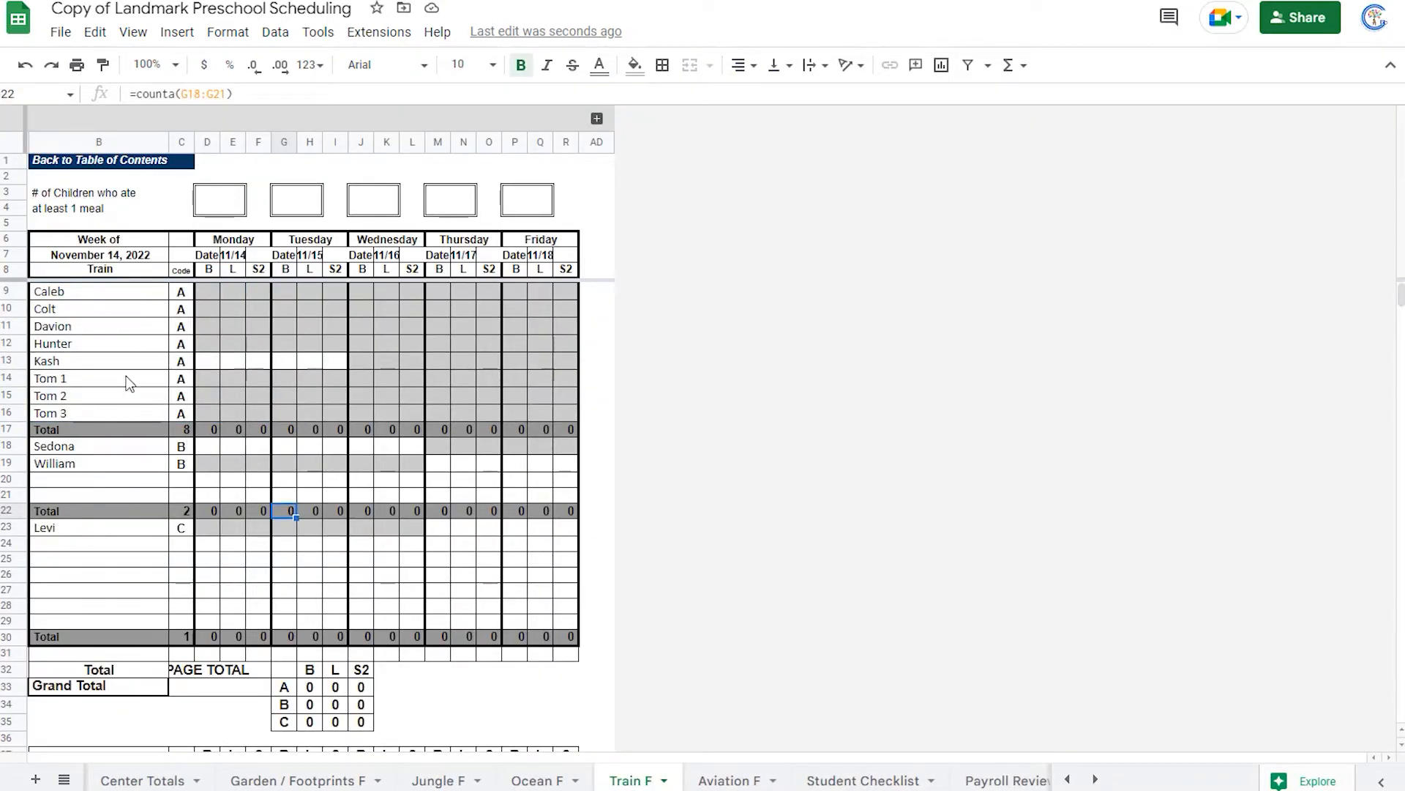
pyautogui.moveTo(132, 377); pyautogui.dragTo(147, 413)
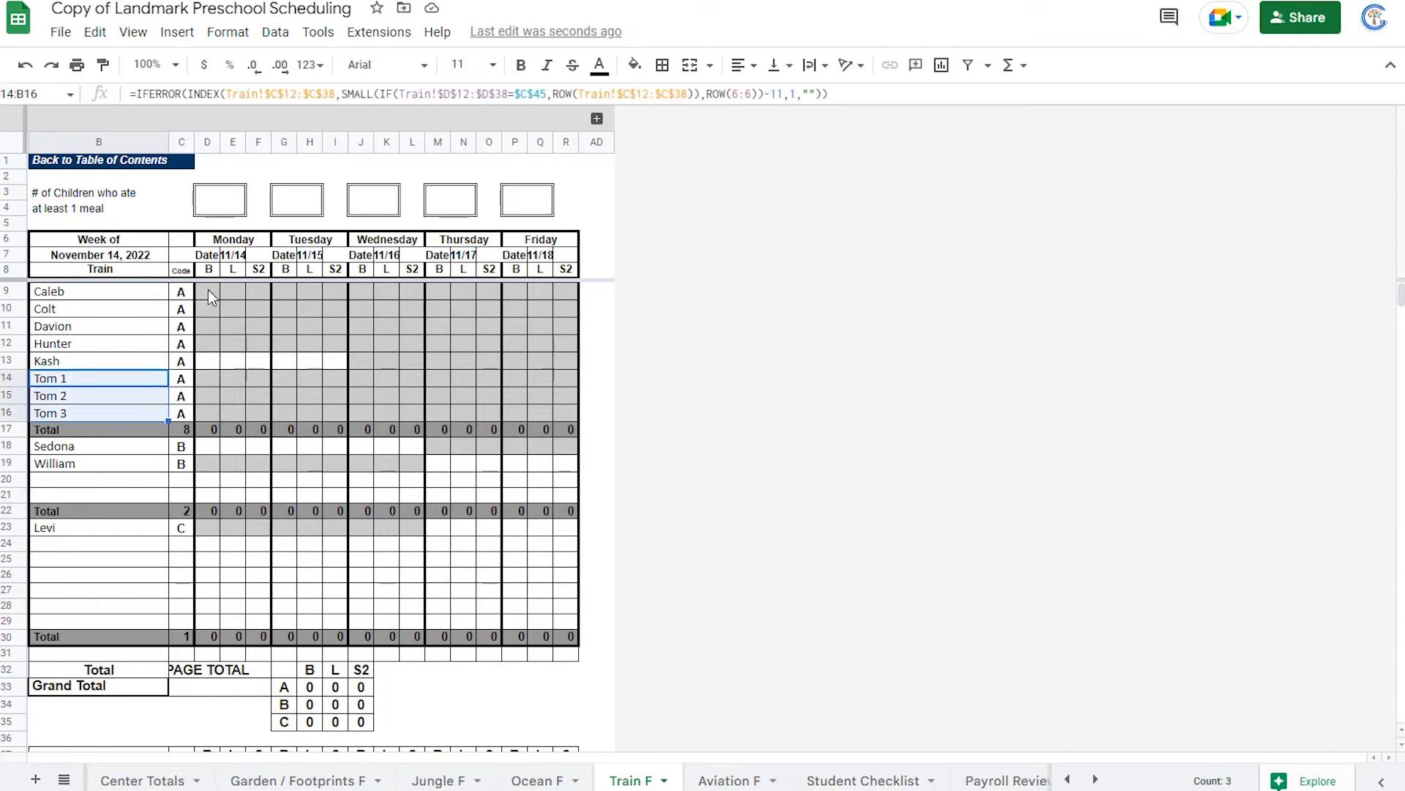
# Go through the code A cells C9 to C16 on Train F and inspect the group total formula in C17.
pyautogui.click(187, 293)
pyautogui.click(187, 309)
pyautogui.click(186, 327)
pyautogui.click(187, 345)
pyautogui.click(187, 361)
pyautogui.click(187, 379)
pyautogui.click(186, 396)
pyautogui.click(187, 413)
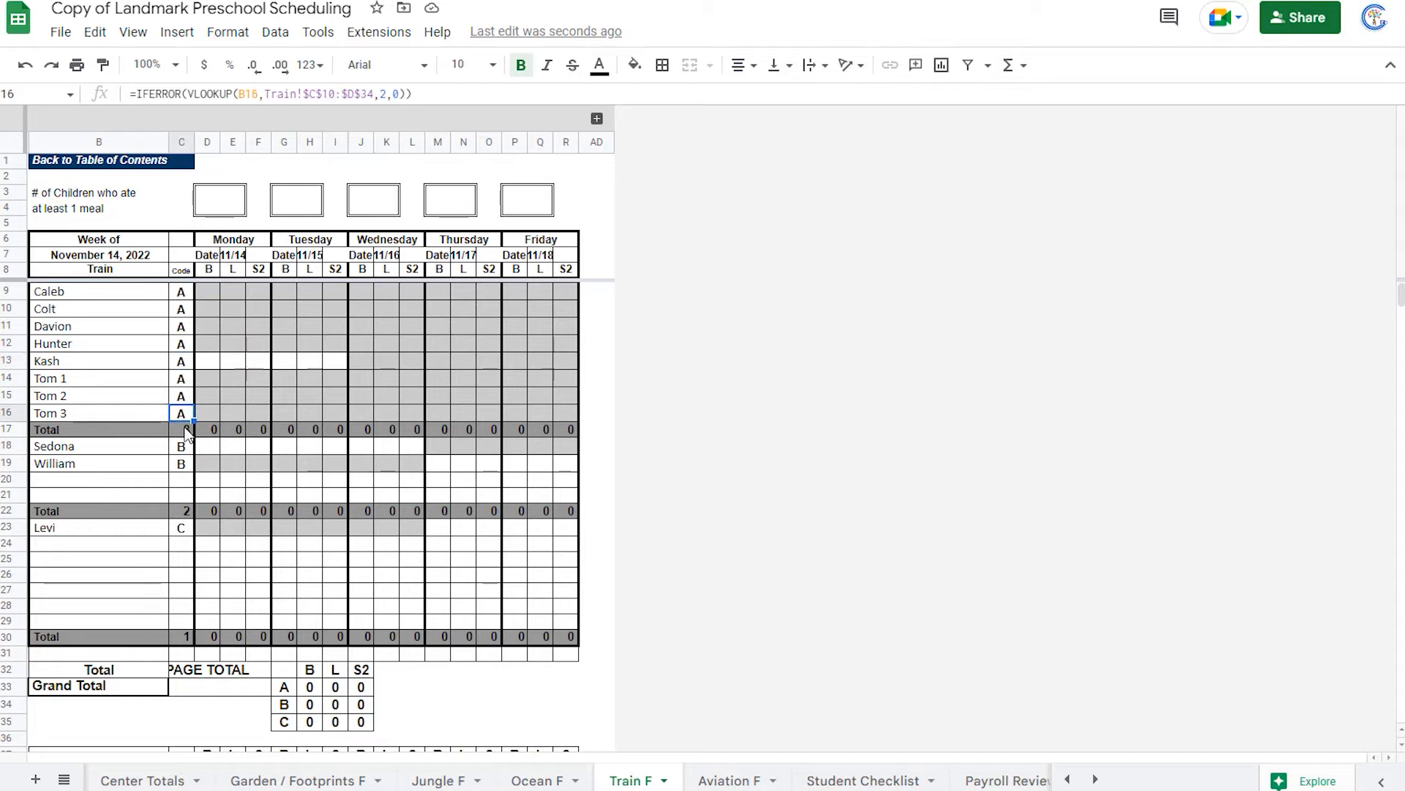
pyautogui.click(186, 430)
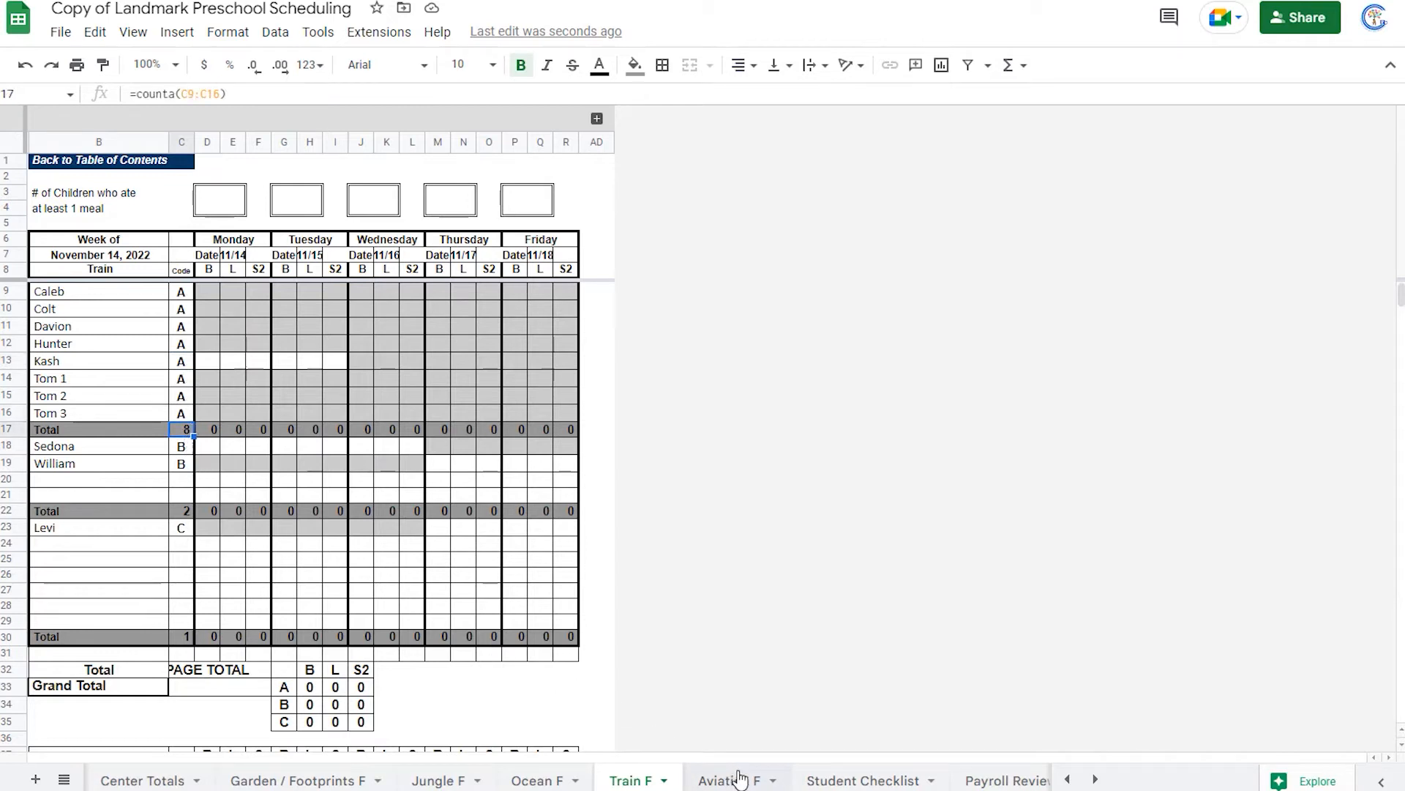
# Compare with the Train schedule sheet by checking its code A entries and the Free count formula in M4.
pyautogui.click(1067, 779)
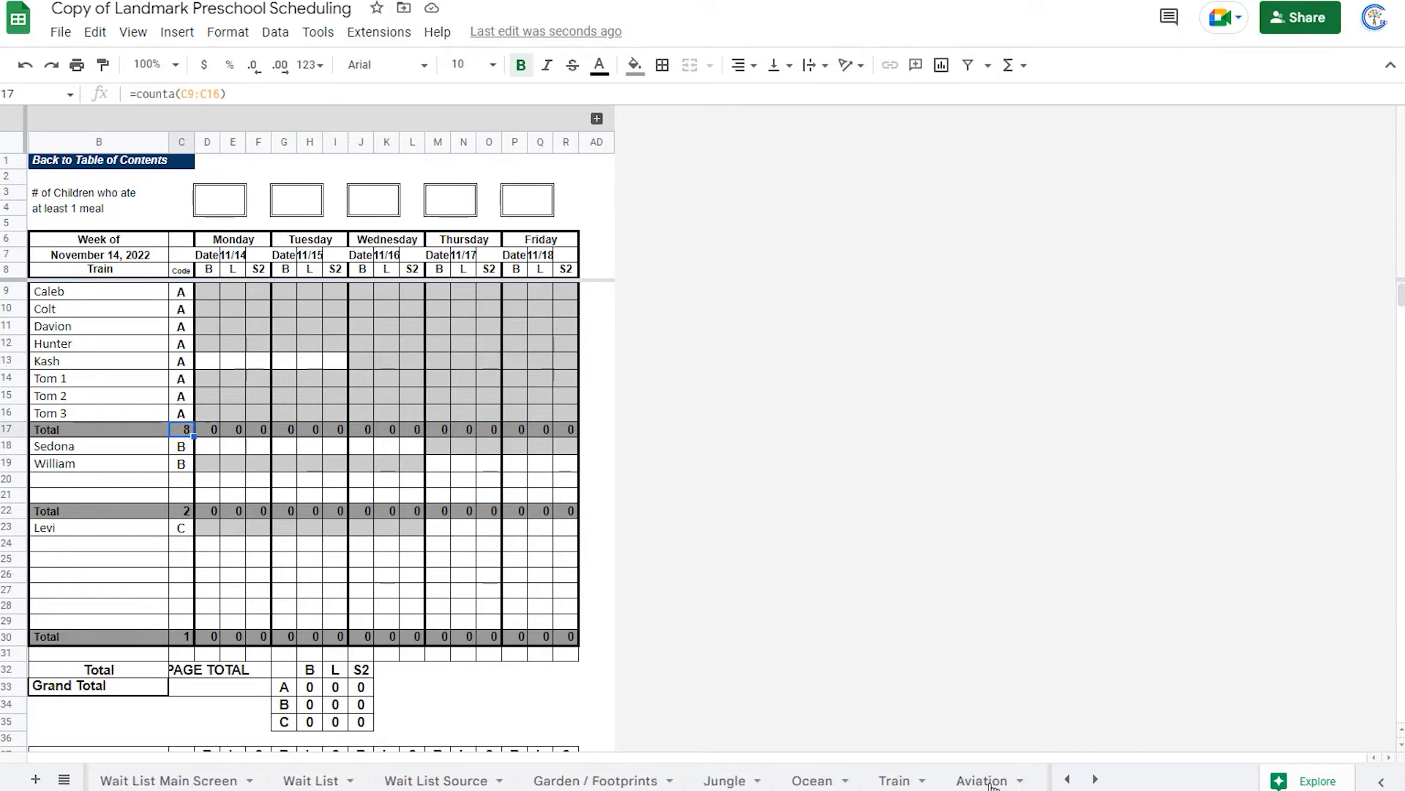
pyautogui.click(894, 781)
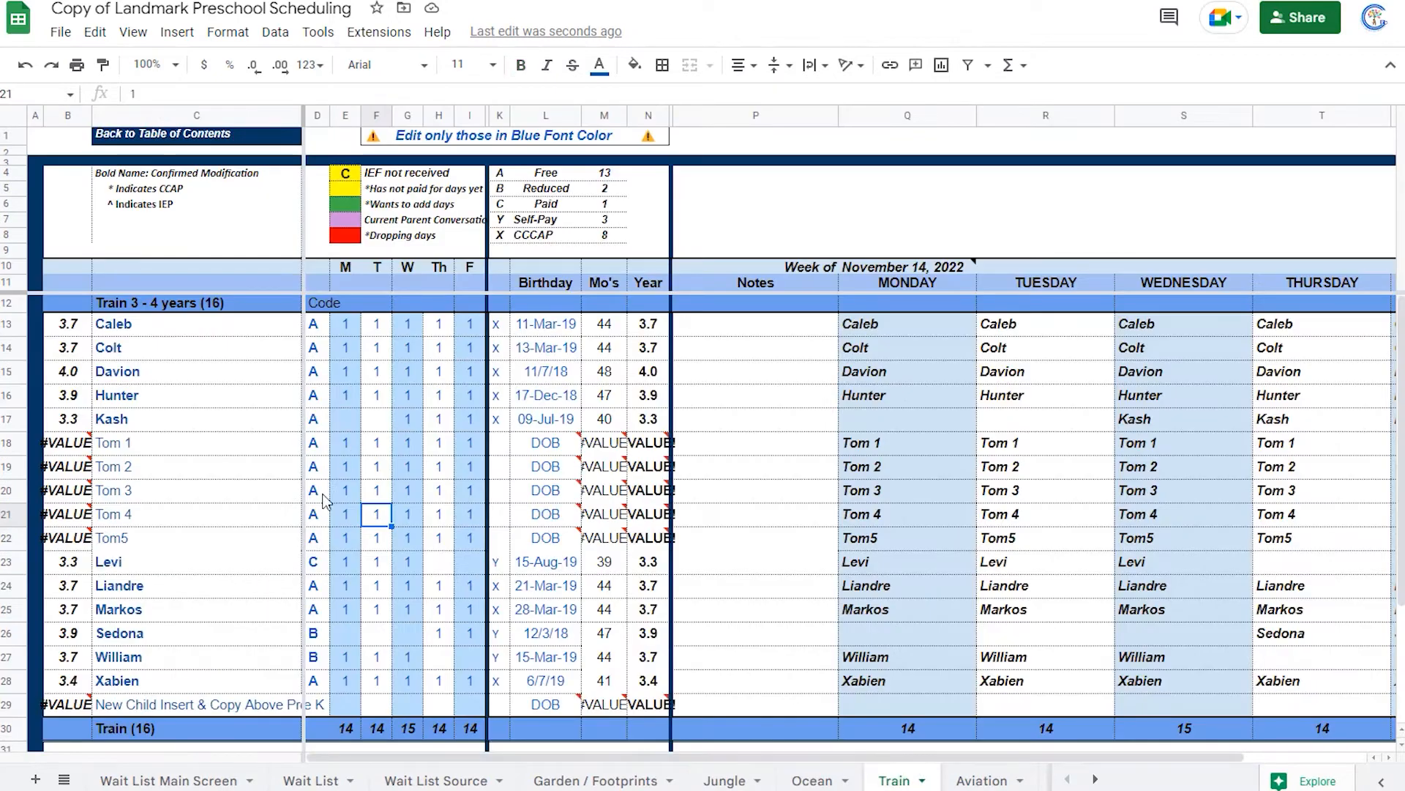
pyautogui.click(317, 326)
pyautogui.click(317, 353)
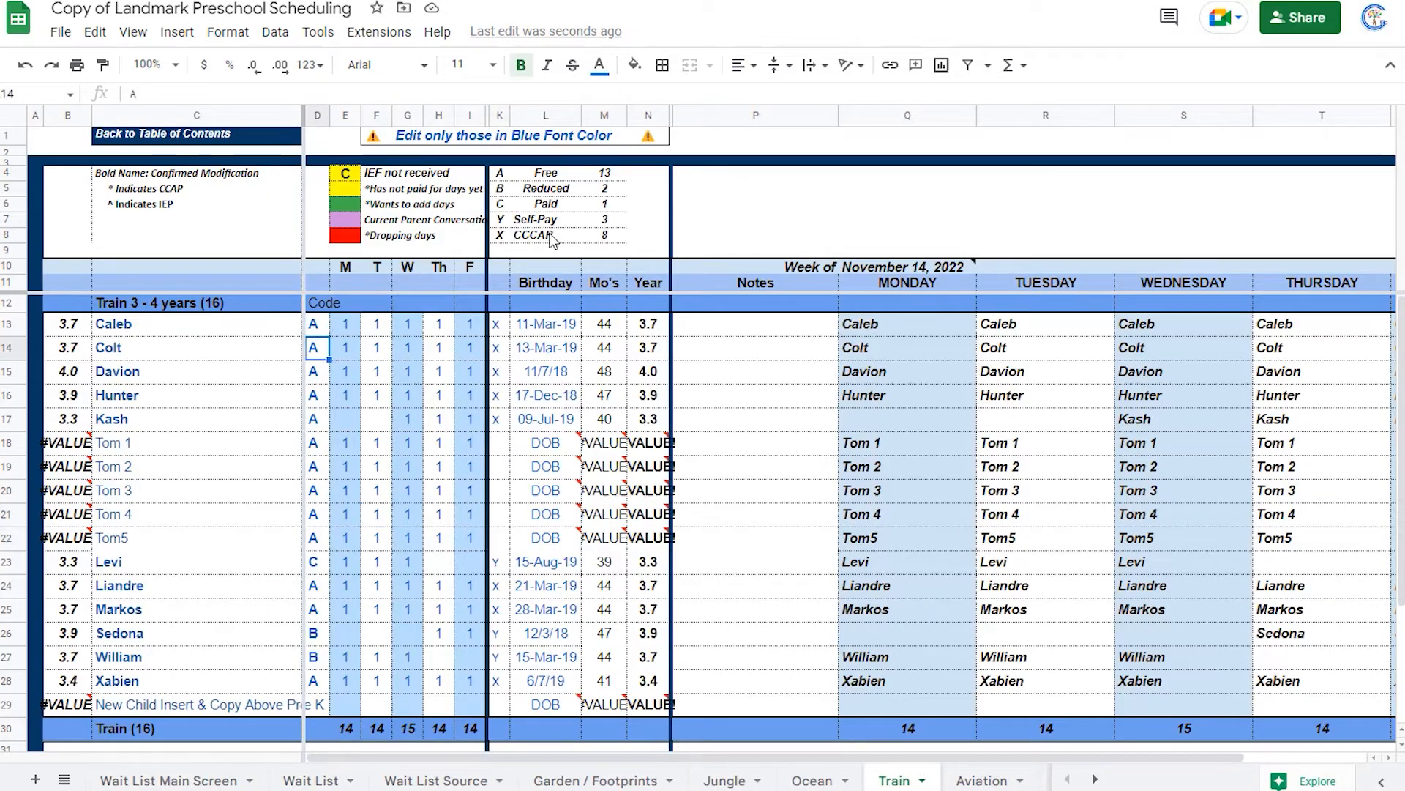
pyautogui.click(604, 176)
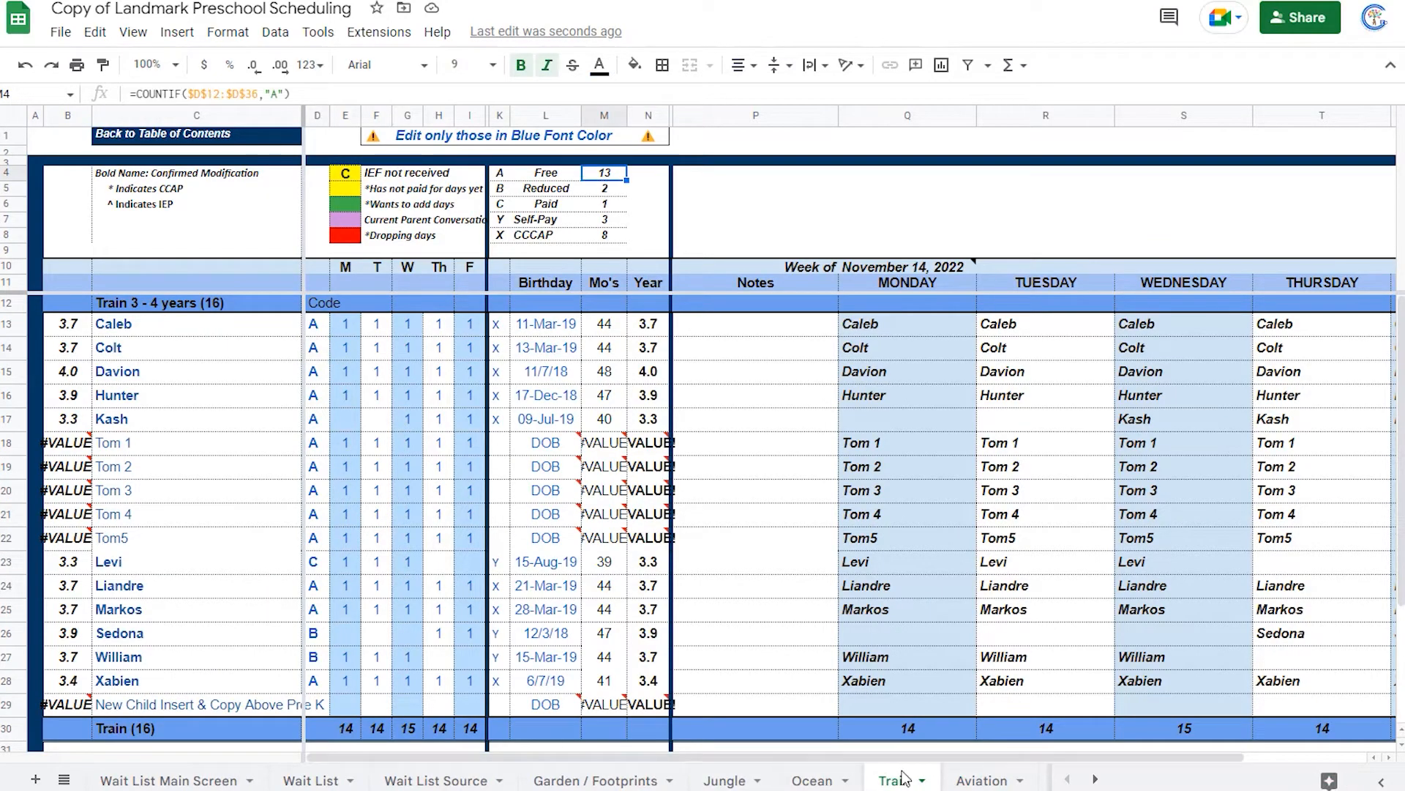
pyautogui.click(1091, 780)
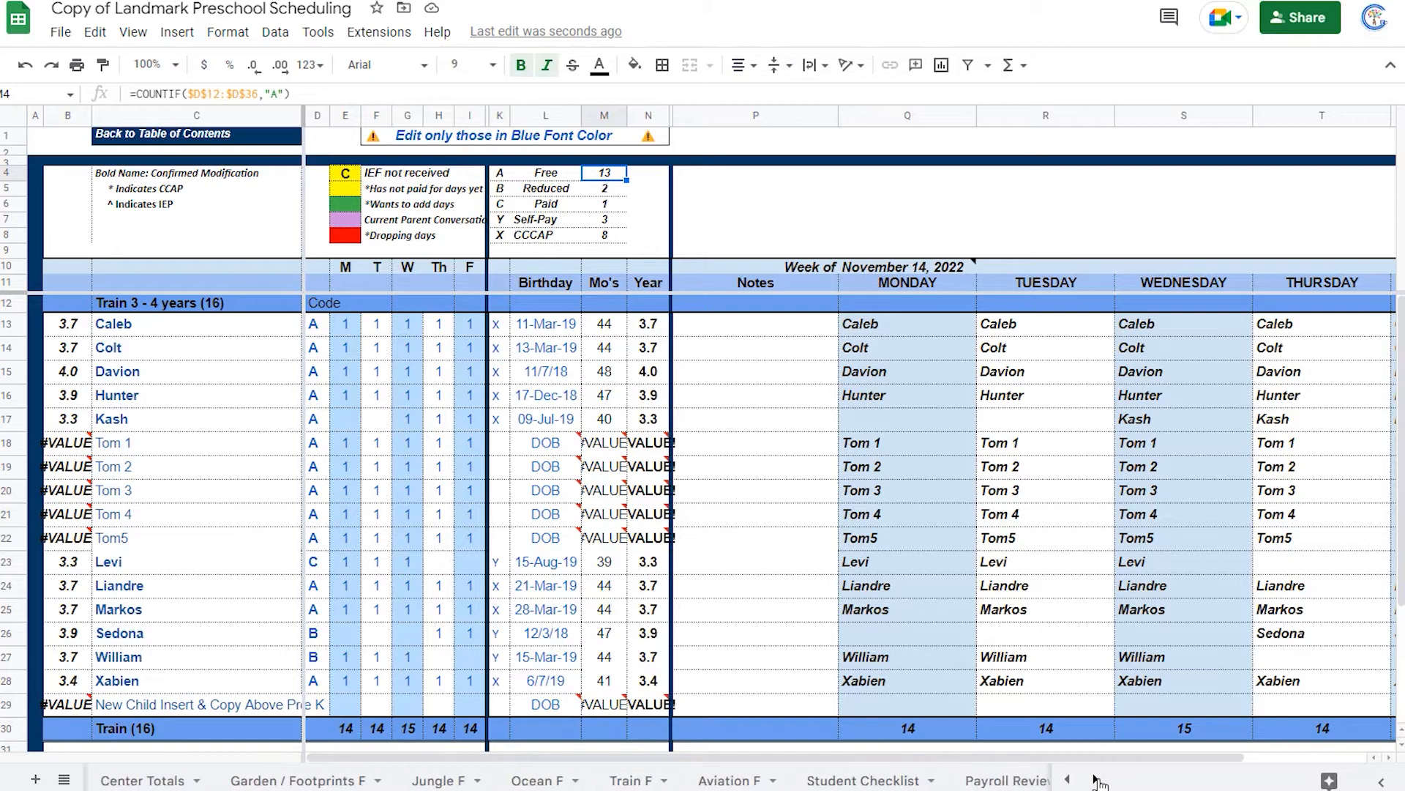
# On the Train F sheet, insert six blank rows below row 16 in the code A group.
pyautogui.click(631, 781)
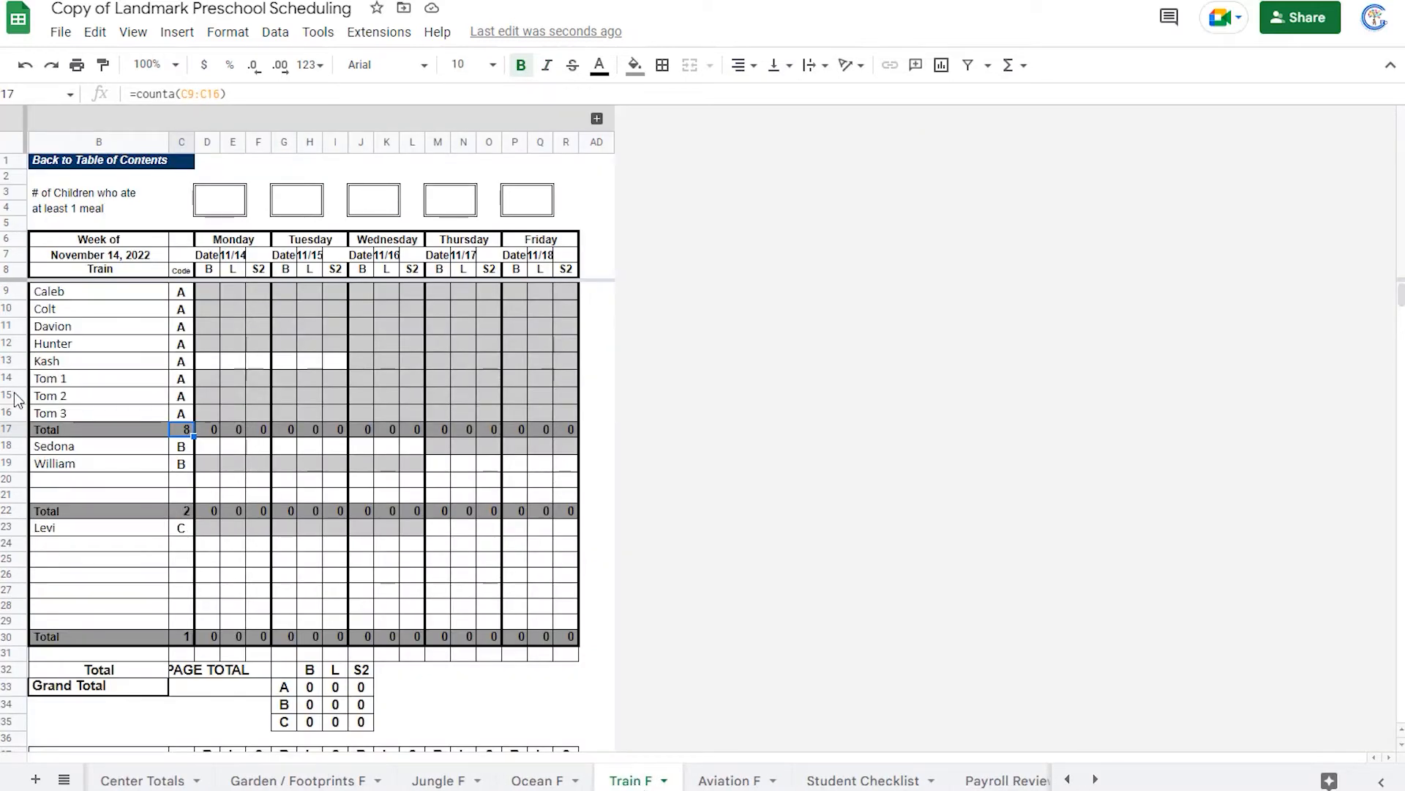
pyautogui.click(17, 327)
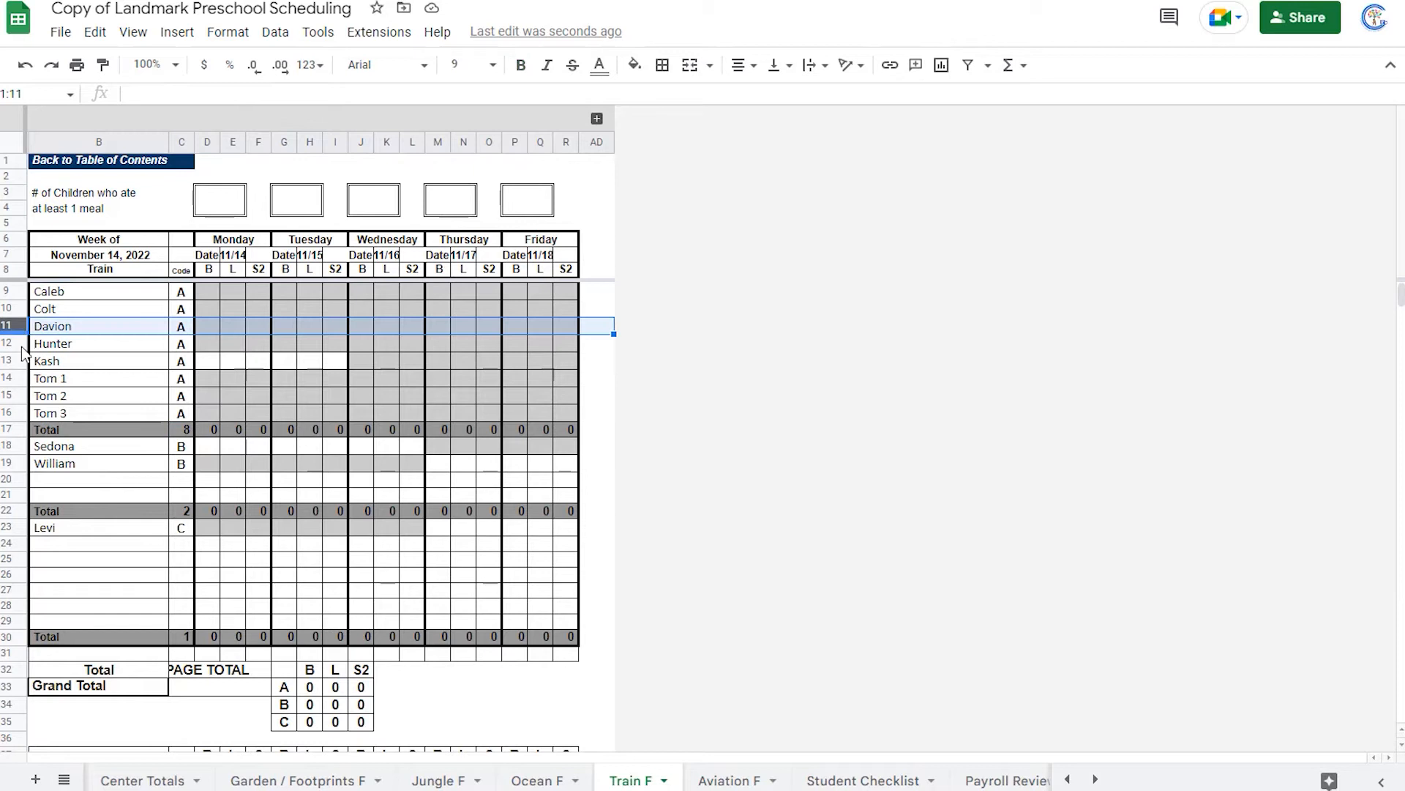
pyautogui.keyDown('shift'); pyautogui.click(15, 411); pyautogui.keyUp('shift')
pyautogui.rightClick(14, 412)
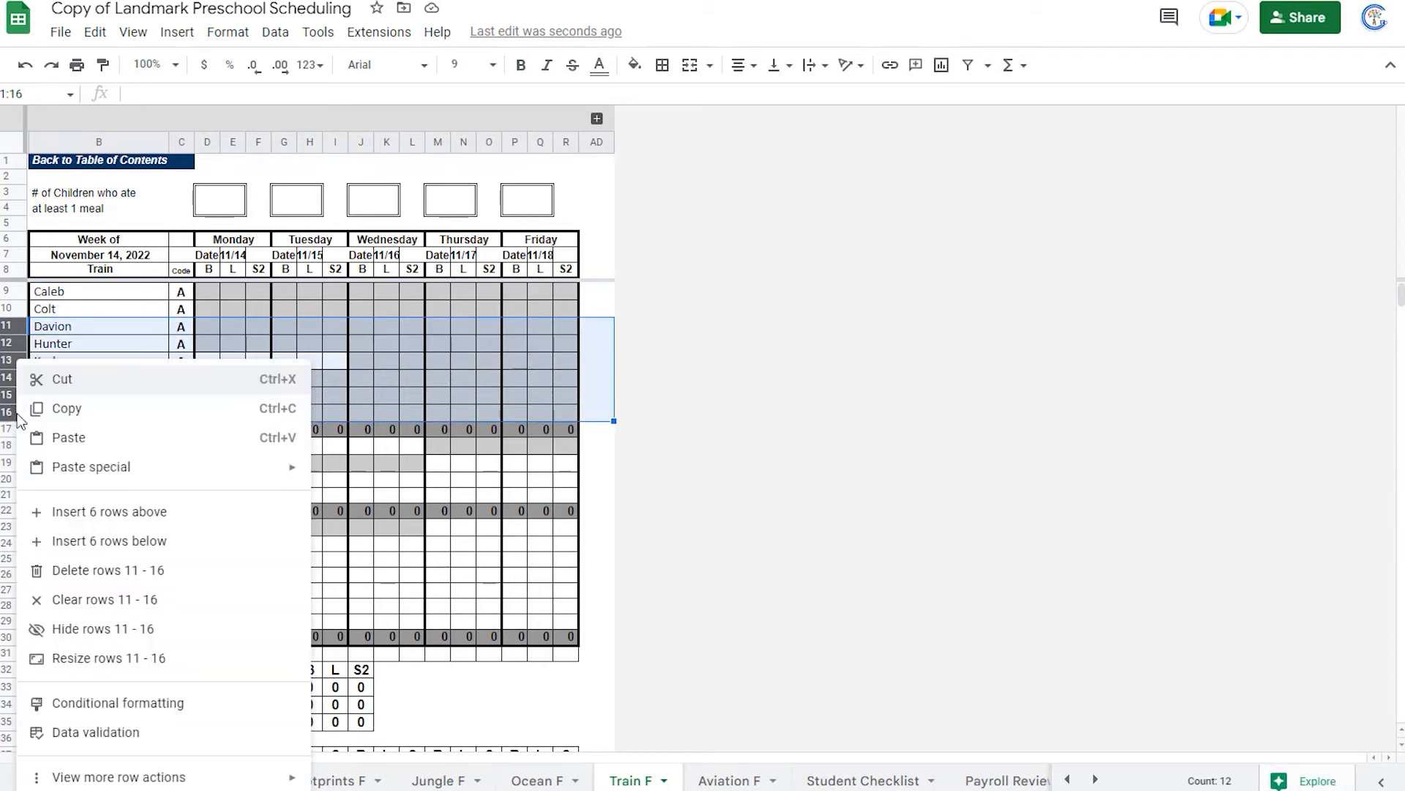
pyautogui.click(94, 541)
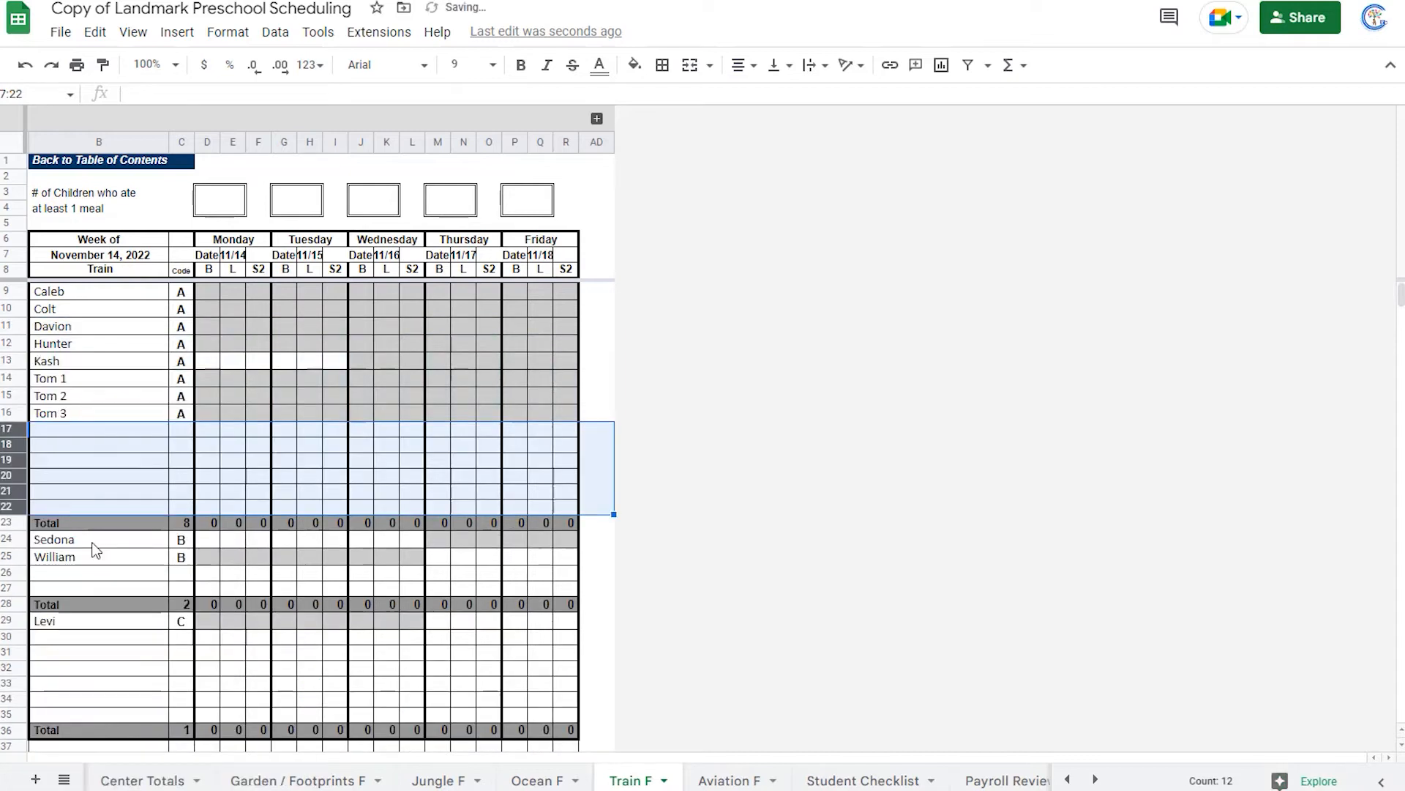
pyautogui.click(201, 486)
# Copy row 16 of Train F into the new rows 17 to 22 and check the name formula in B19.
pyautogui.click(13, 413)
pyautogui.hotkey('ctrl', 'c')
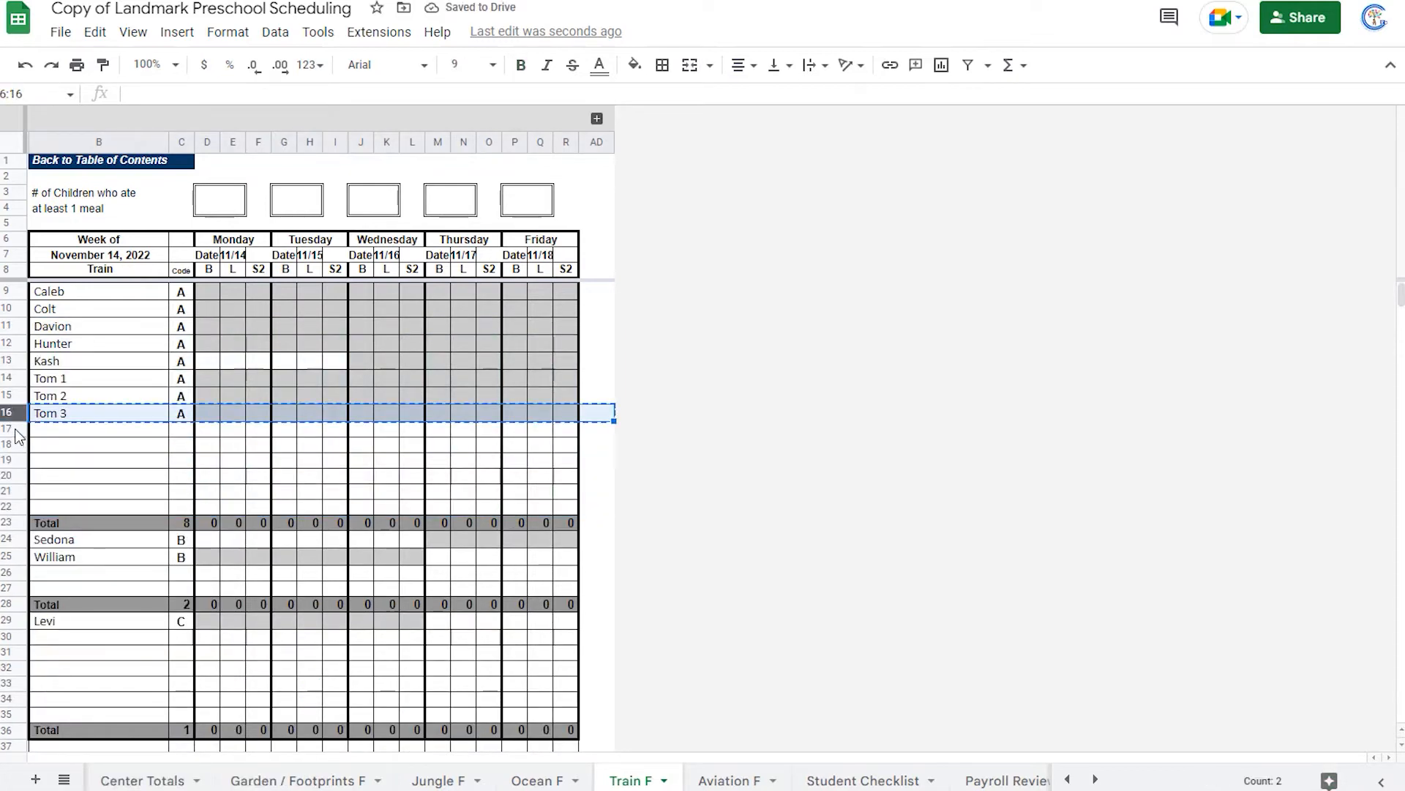
pyautogui.click(13, 427)
pyautogui.hotkey('ctrl', 'v')
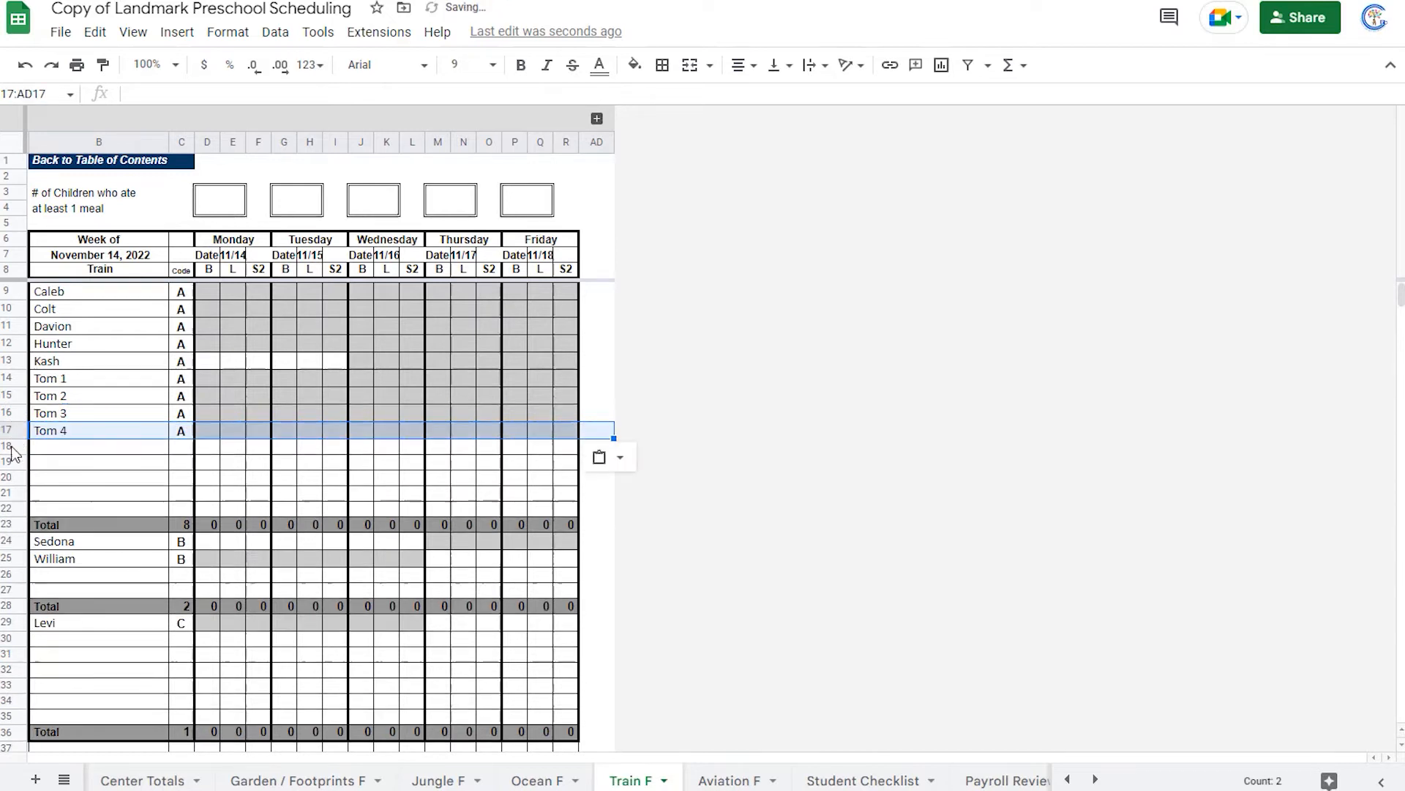
pyautogui.click(13, 444)
pyautogui.hotkey('ctrl', 'v')
pyautogui.click(13, 462)
pyautogui.hotkey('ctrl', 'v')
pyautogui.click(19, 482)
pyautogui.hotkey('ctrl', 'v')
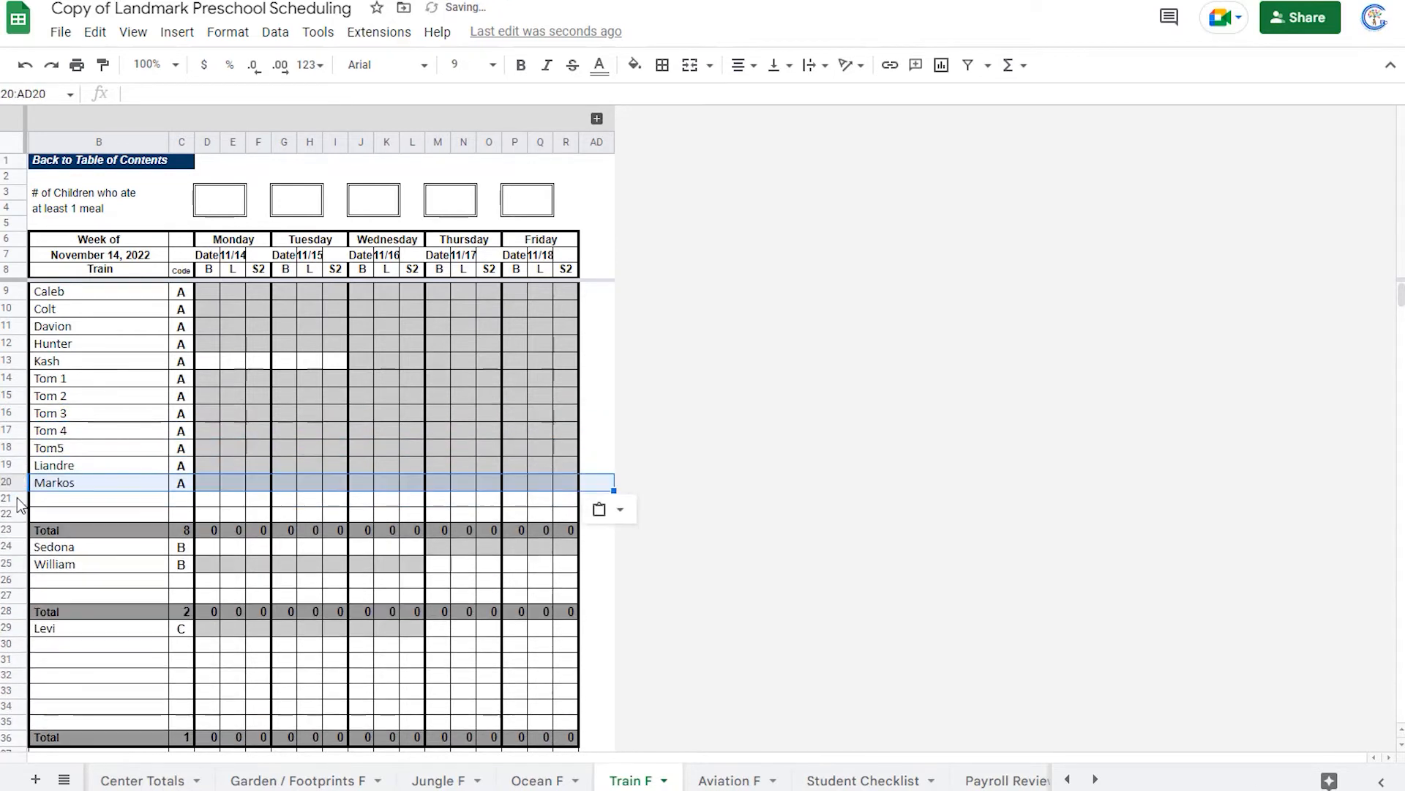
pyautogui.click(18, 500)
pyautogui.hotkey('ctrl', 'v')
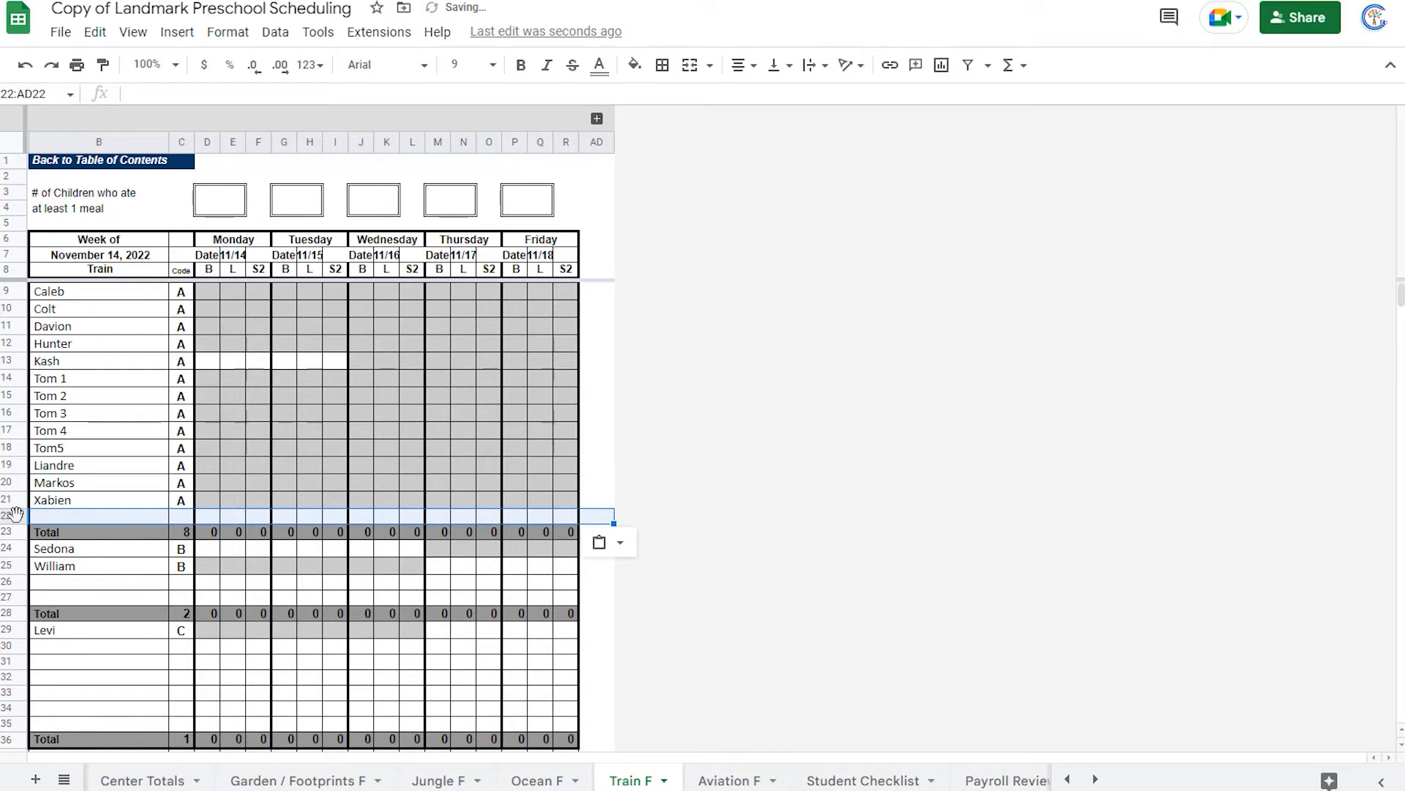
pyautogui.click(86, 465)
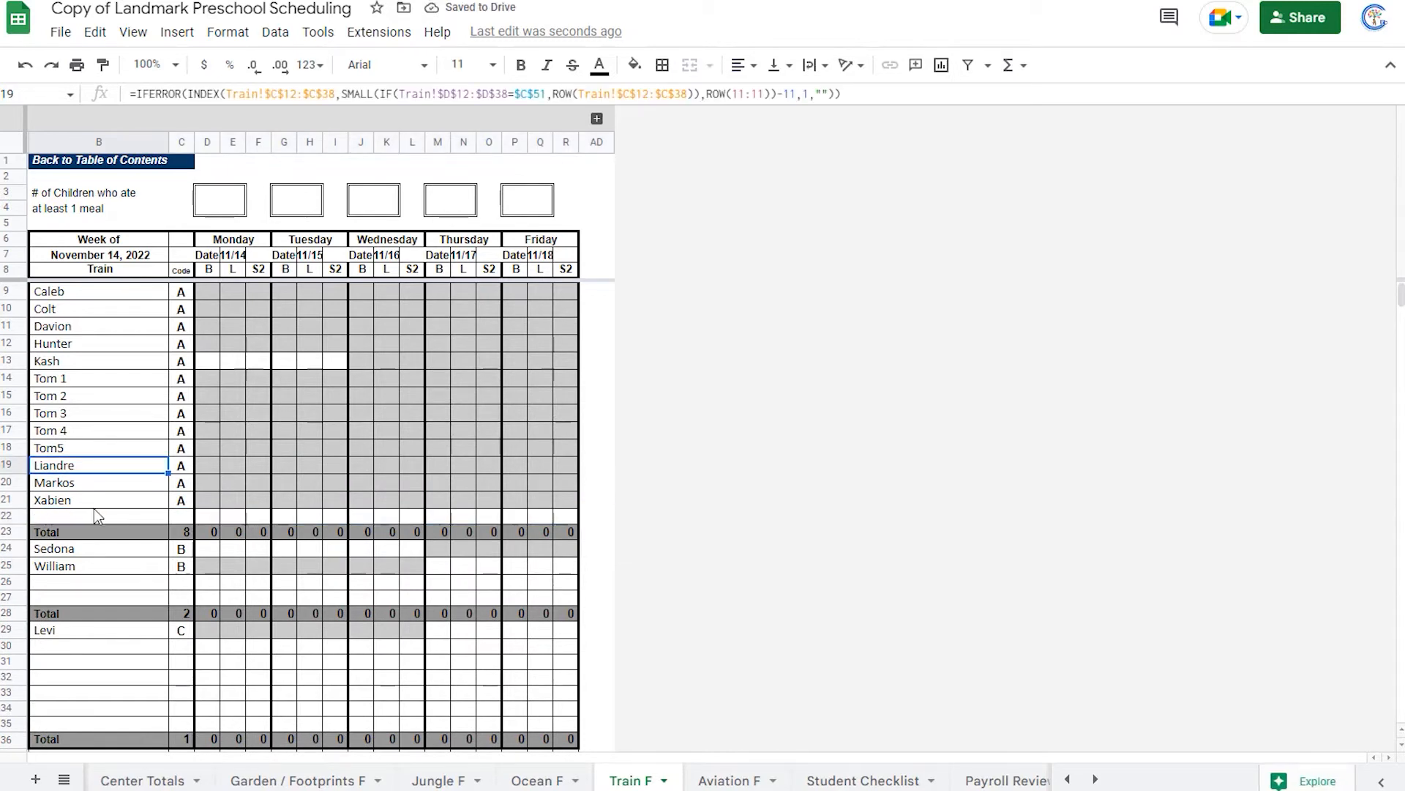
# Insert six more rows below row 21, based on rows 16 to 21 of Train F.
pyautogui.click(8, 413)
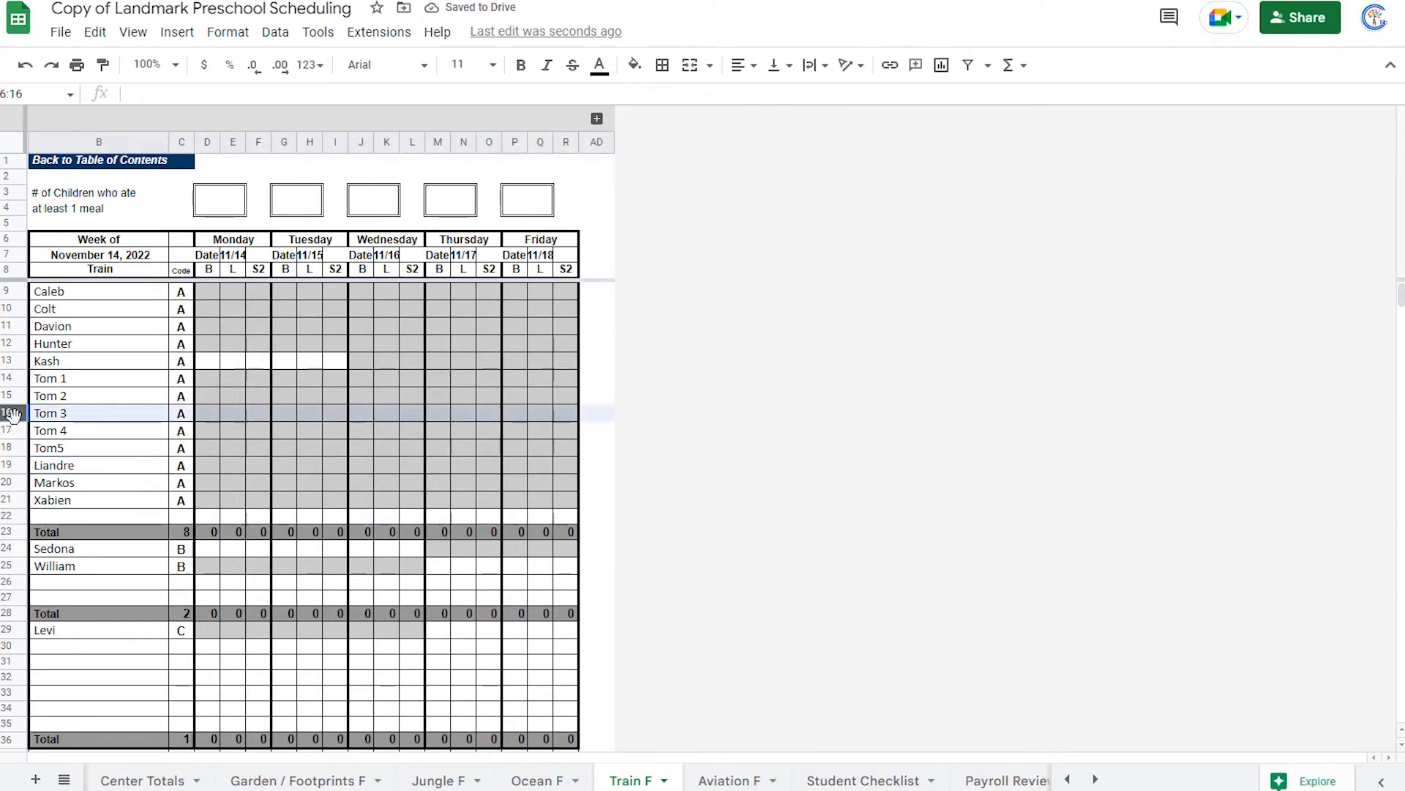
pyautogui.keyDown('shift'); pyautogui.click(7, 501); pyautogui.keyUp('shift')
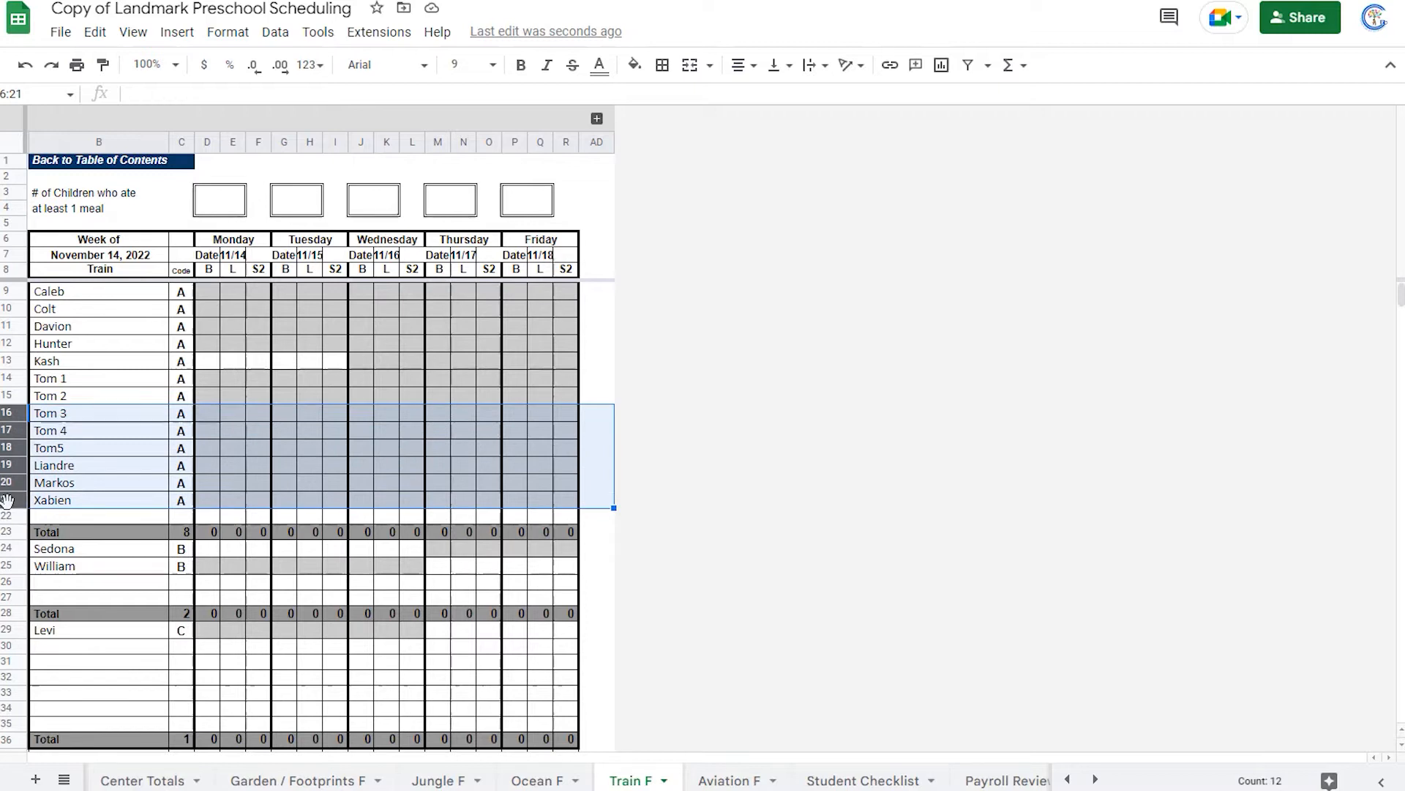
pyautogui.rightClick(7, 500)
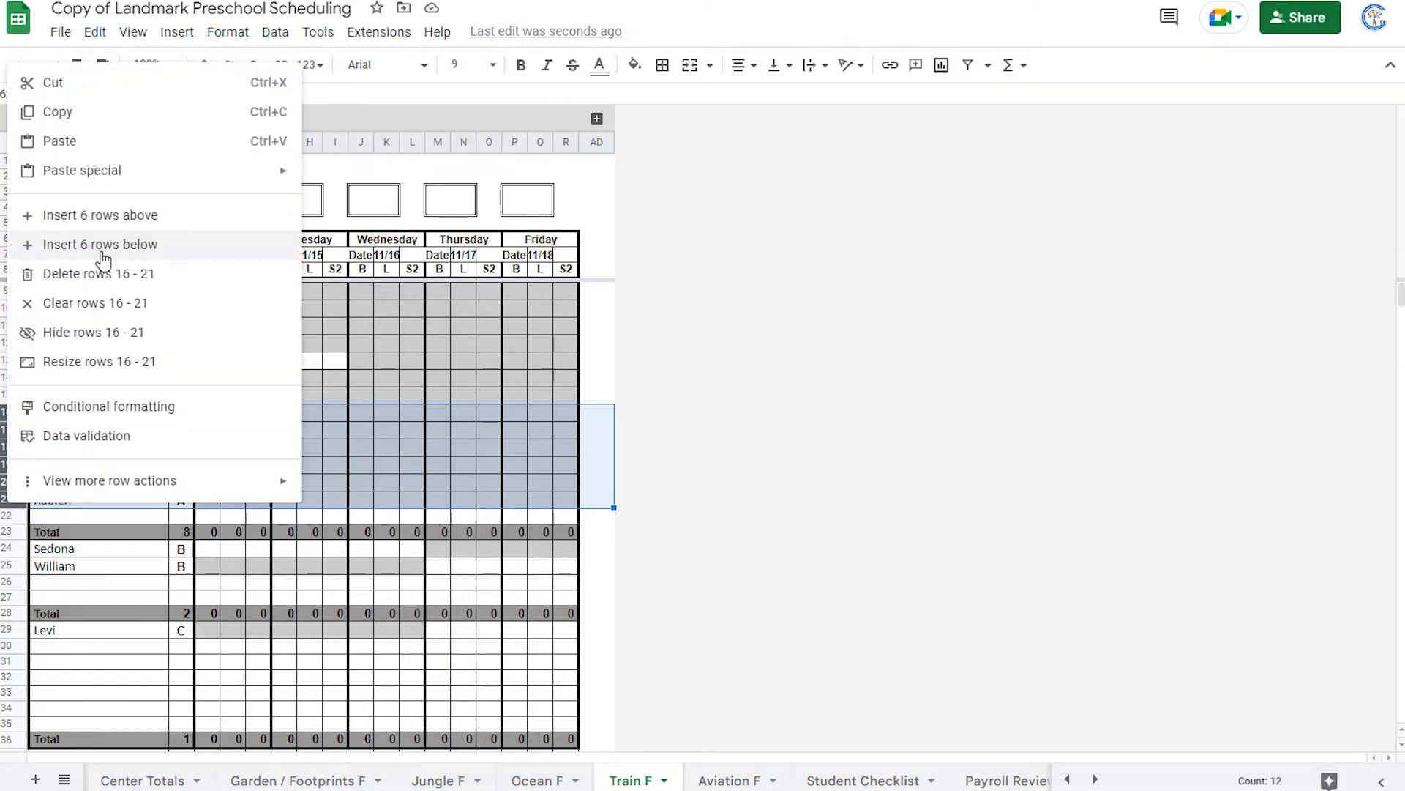
pyautogui.click(102, 259)
pyautogui.click(125, 448)
# Copy row 21 of Train F into each of the rows 22 to 28 and check the formula in B25.
pyautogui.click(22, 503)
pyautogui.hotkey('ctrl', 'c')
pyautogui.click(19, 514)
pyautogui.hotkey('ctrl', 'v')
pyautogui.click(19, 533)
pyautogui.hotkey('ctrl', 'v')
pyautogui.click(18, 549)
pyautogui.hotkey('ctrl', 'v')
pyautogui.click(15, 562)
pyautogui.hotkey('ctrl', 'v')
pyautogui.click(13, 577)
pyautogui.hotkey('ctrl', 'v')
pyautogui.click(11, 593)
pyautogui.hotkey('ctrl', 'v')
pyautogui.click(11, 609)
pyautogui.hotkey('ctrl', 'v')
pyautogui.click(87, 567)
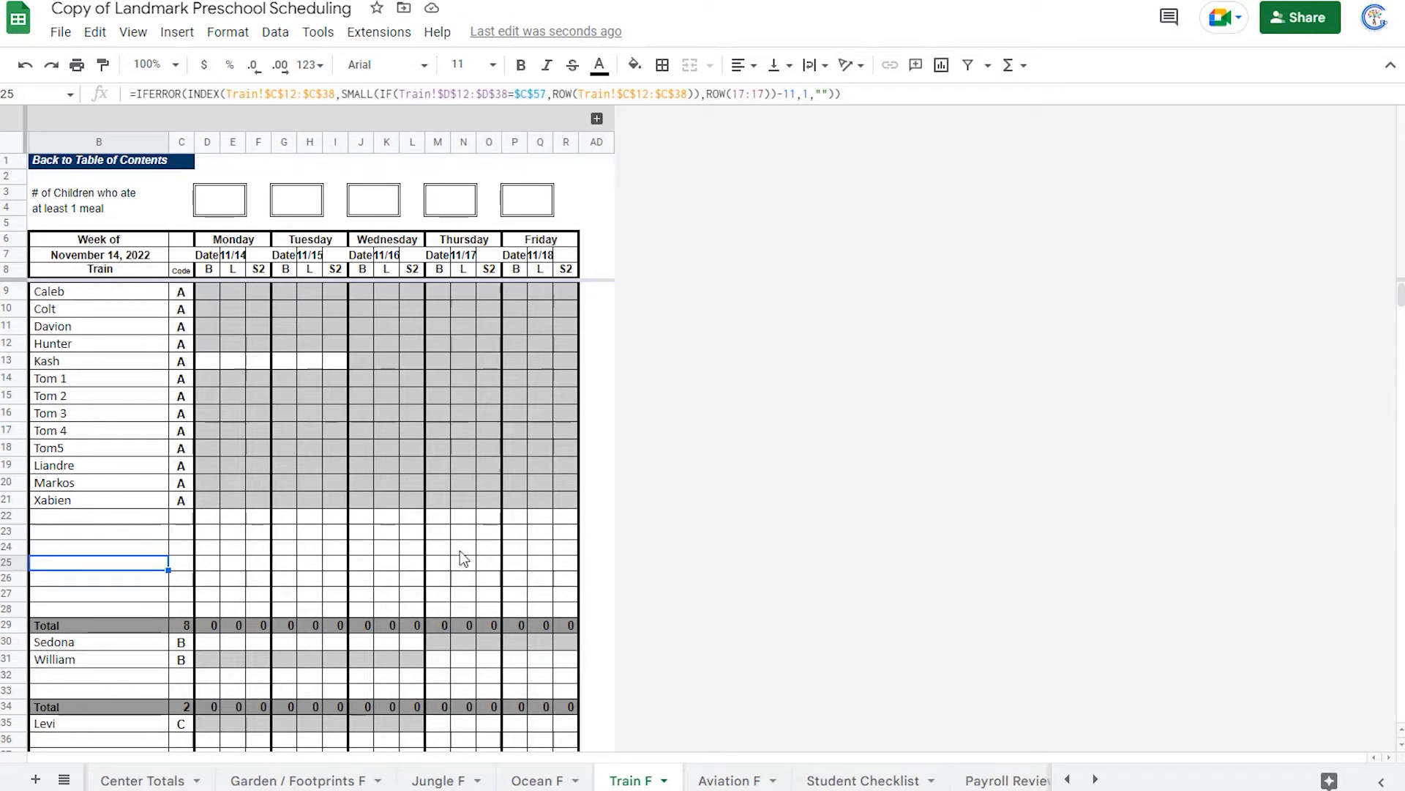
pyautogui.scroll(-3, 433, 545)
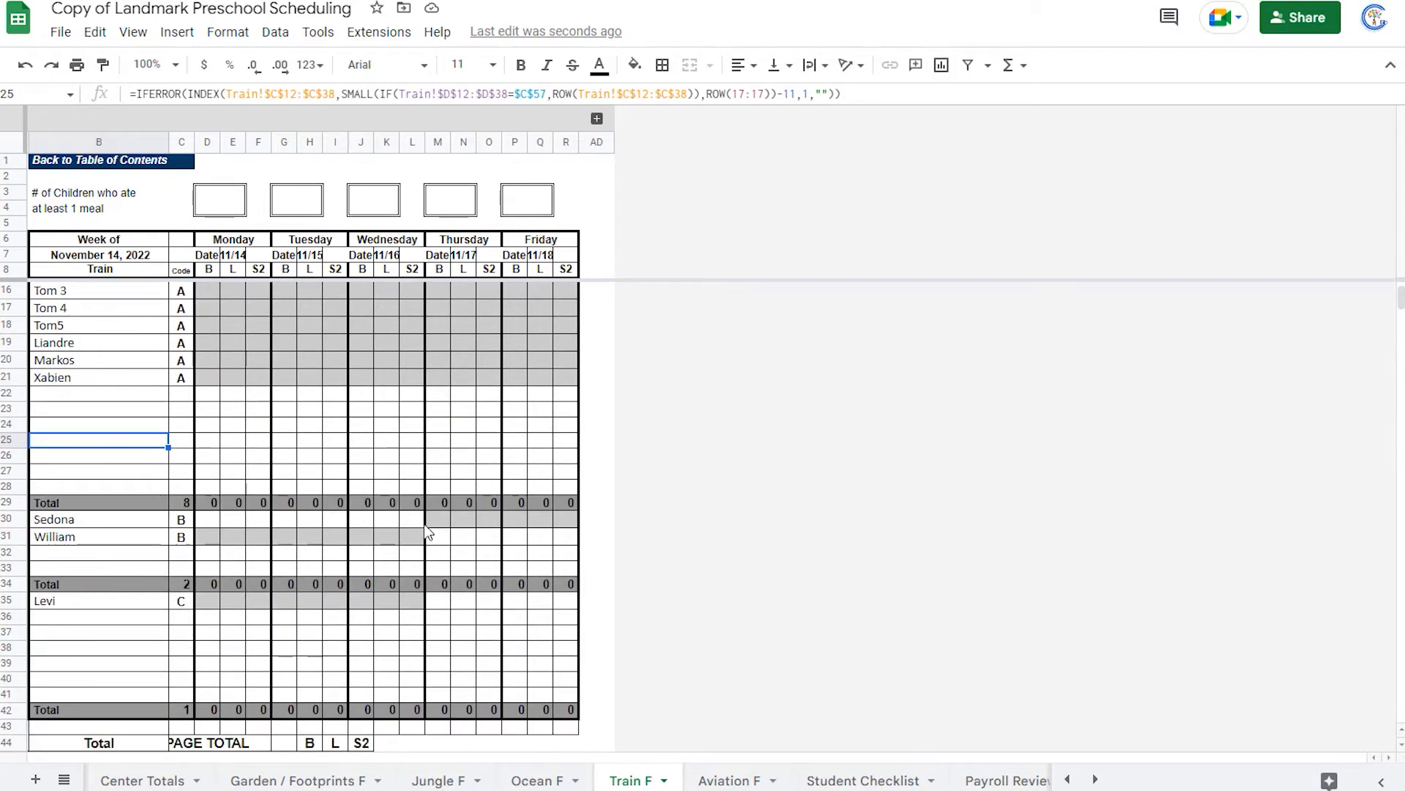
pyautogui.scroll(3, 430, 531)
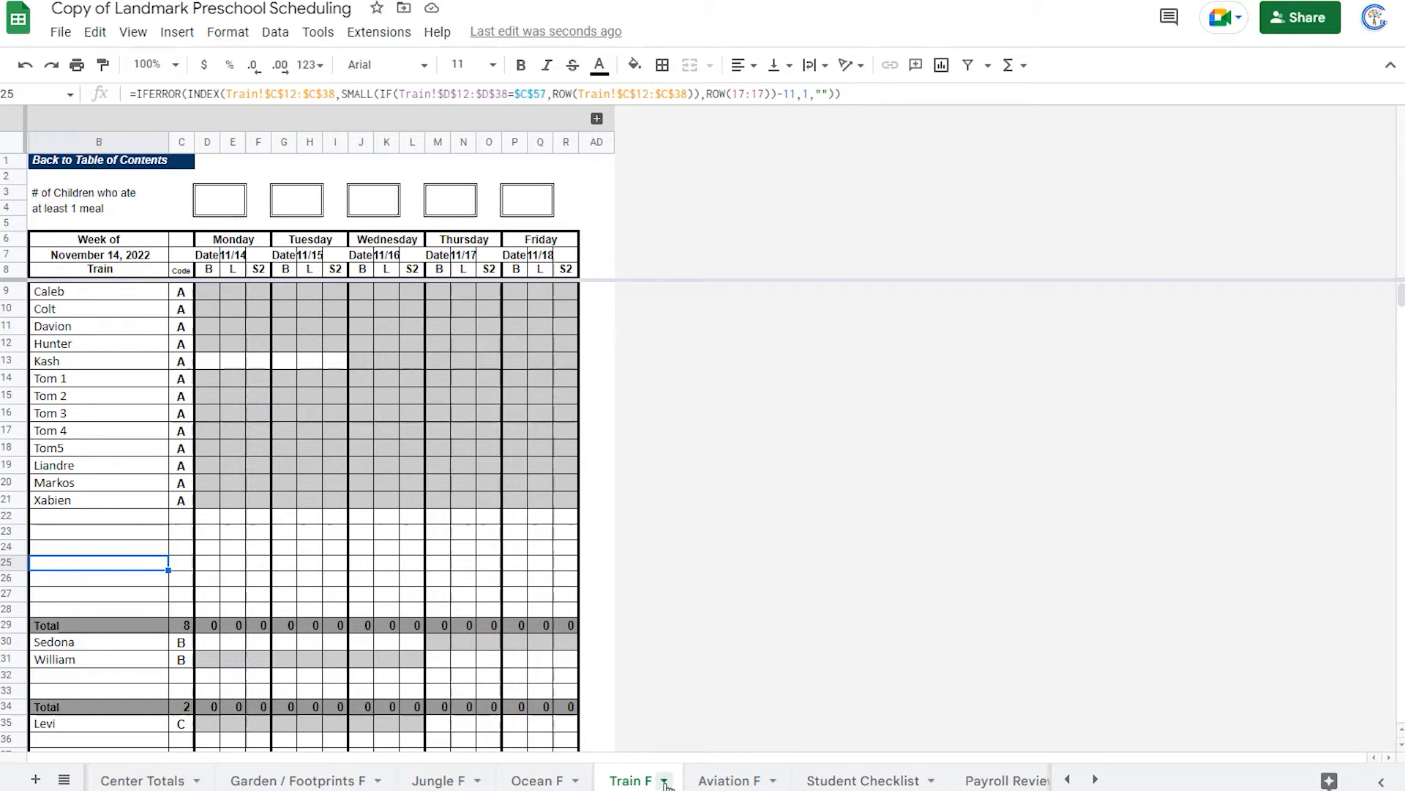
pyautogui.click(526, 643)
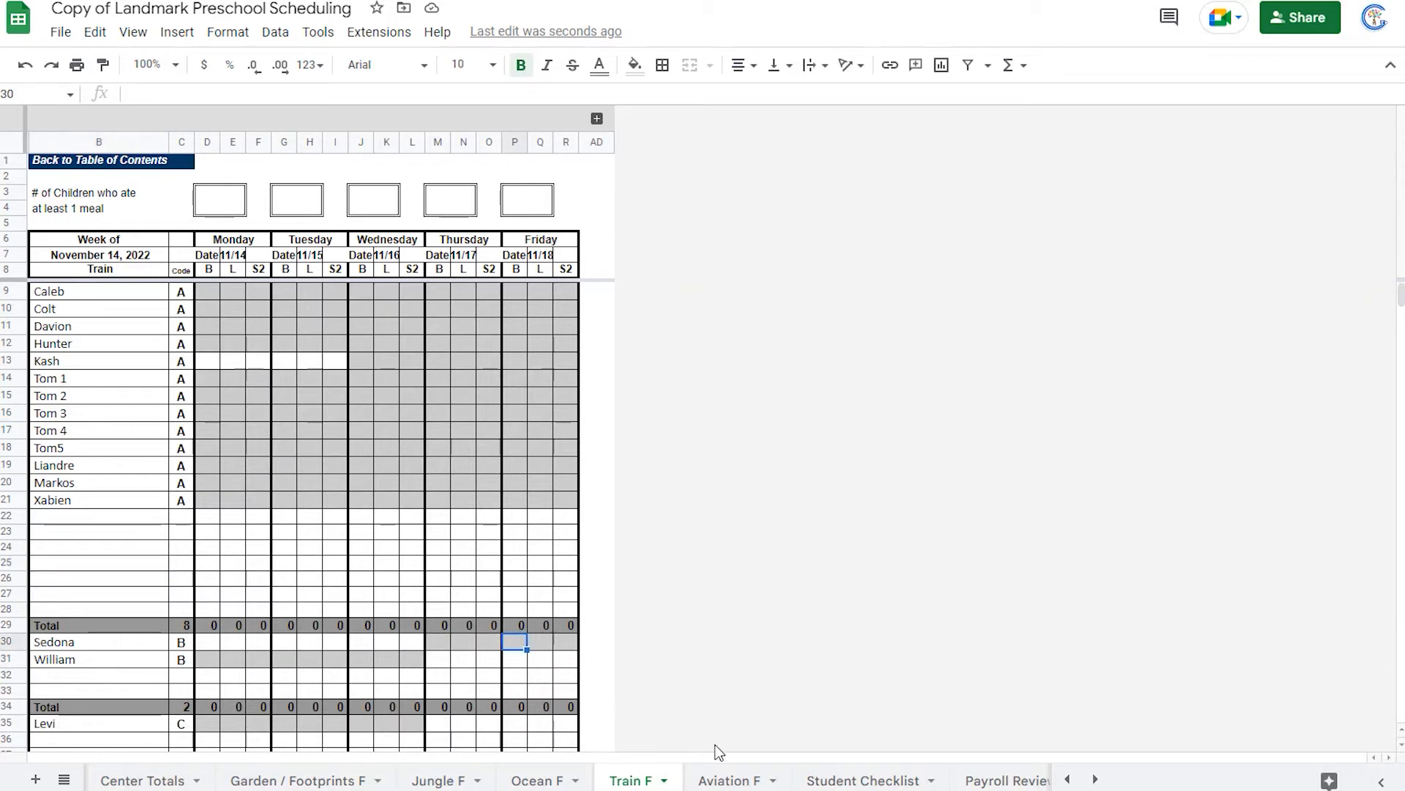
# On the Train schedule sheet, delete the five test children's rows 18 to 22.
pyautogui.click(1069, 779)
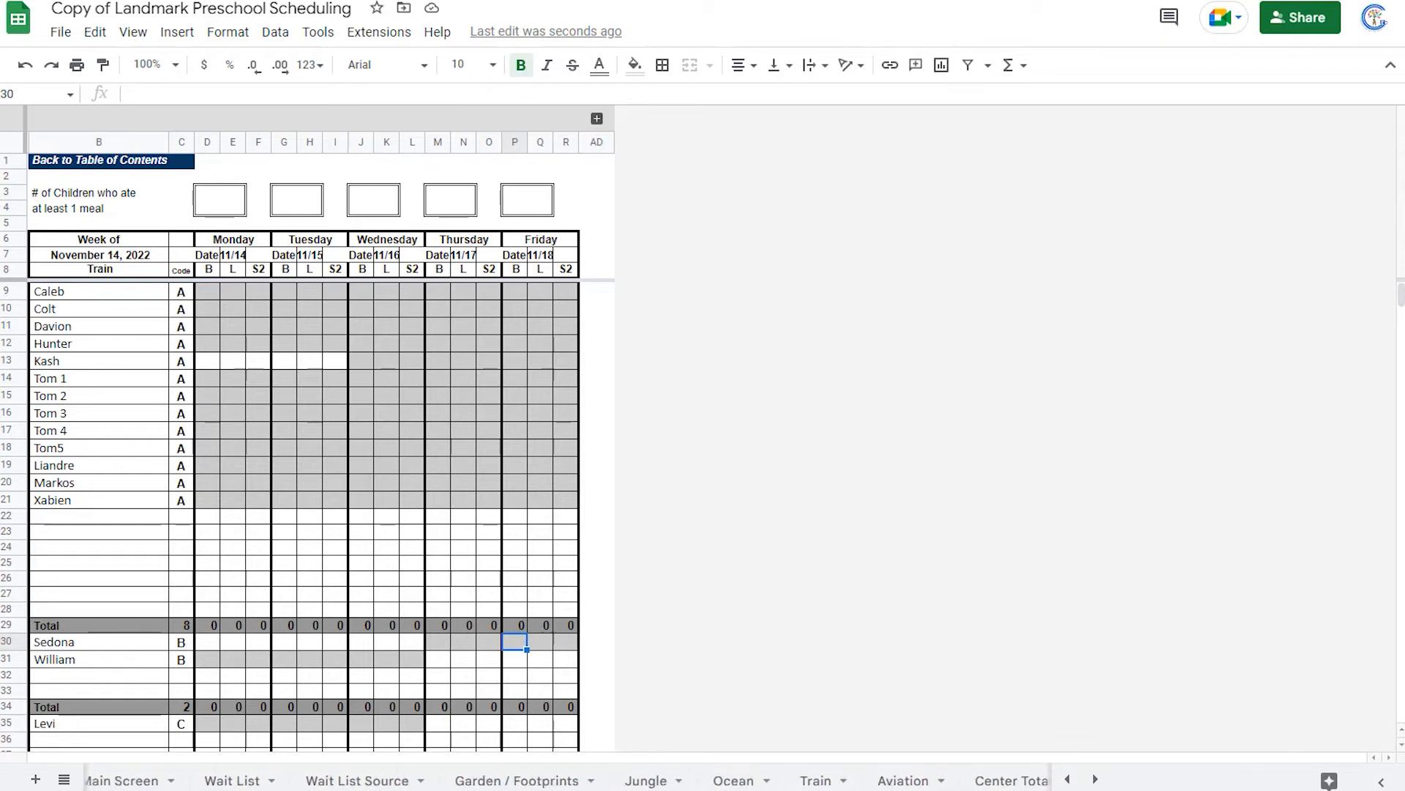
pyautogui.click(894, 780)
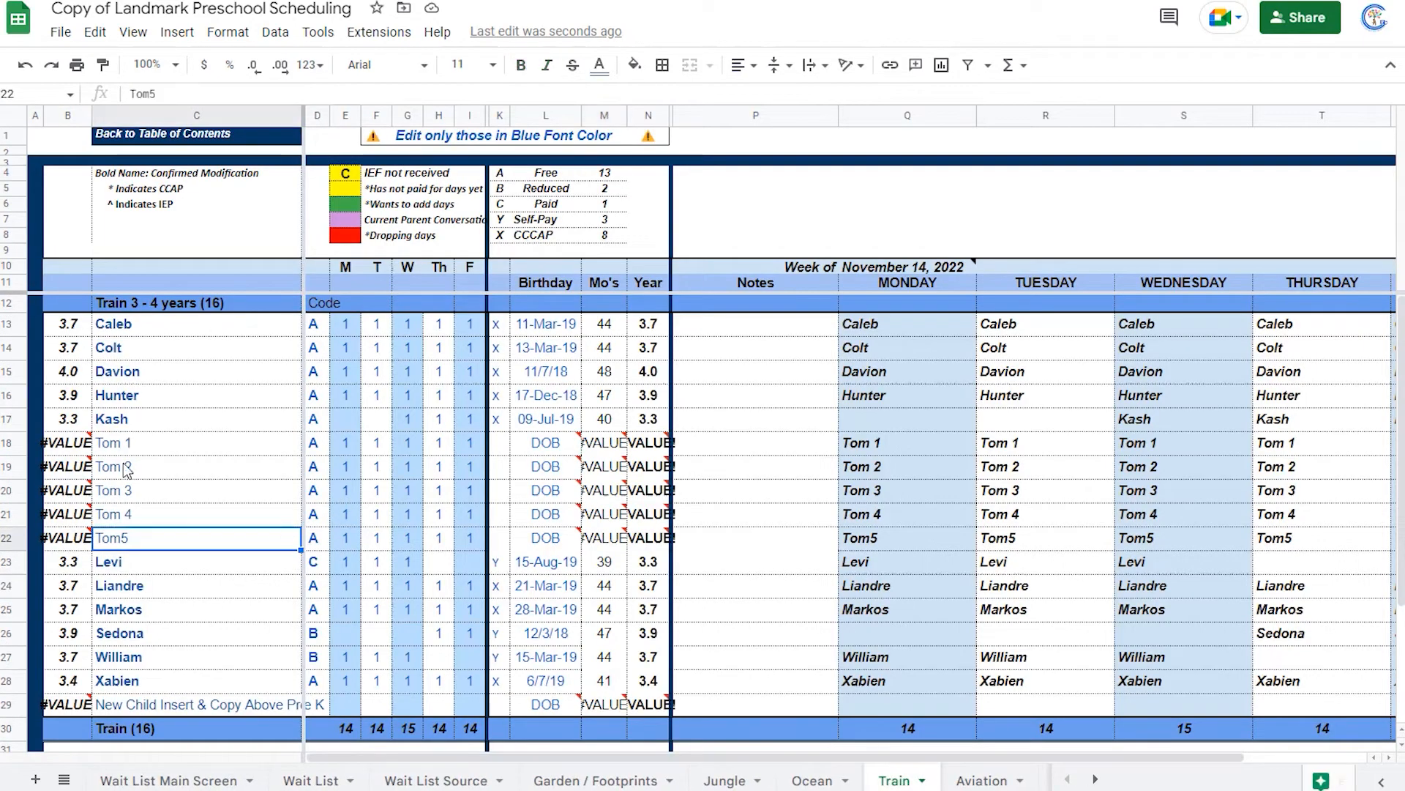
pyautogui.keyDown('shift'); pyautogui.click(8, 545); pyautogui.keyUp('shift')
pyautogui.rightClick(9, 545)
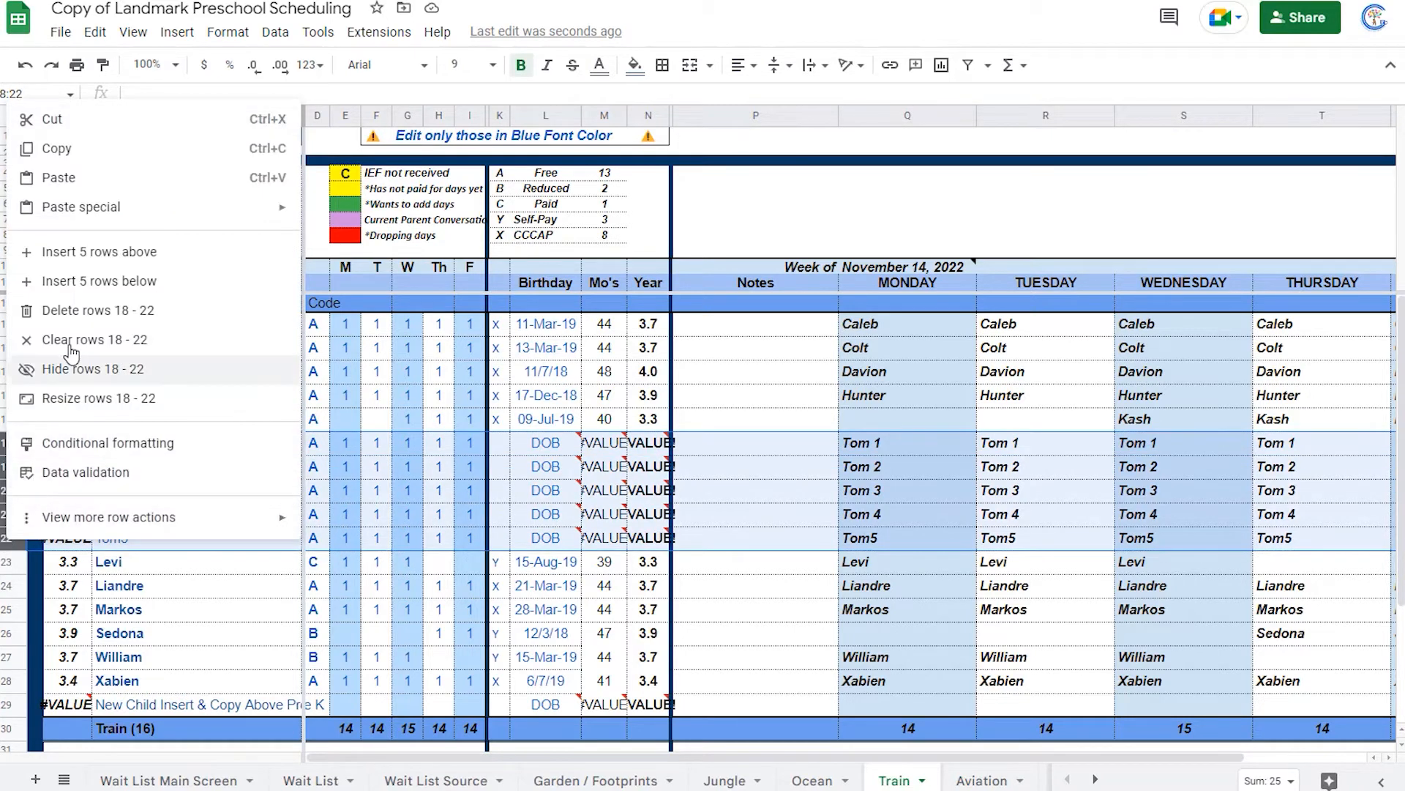
pyautogui.click(82, 311)
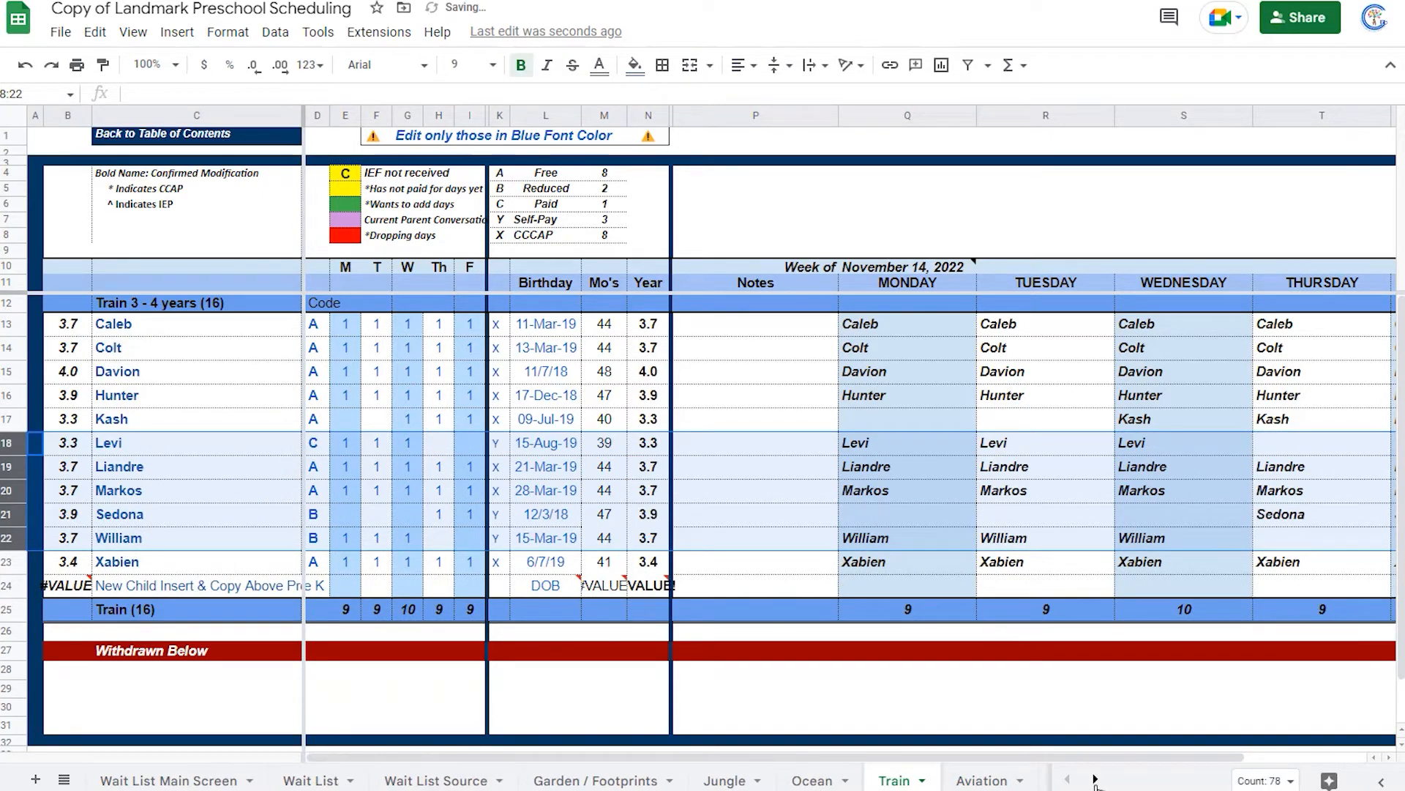
# Return to Train F and delete the surplus empty rows 24 to 28 above the code A total.
pyautogui.click(1096, 779)
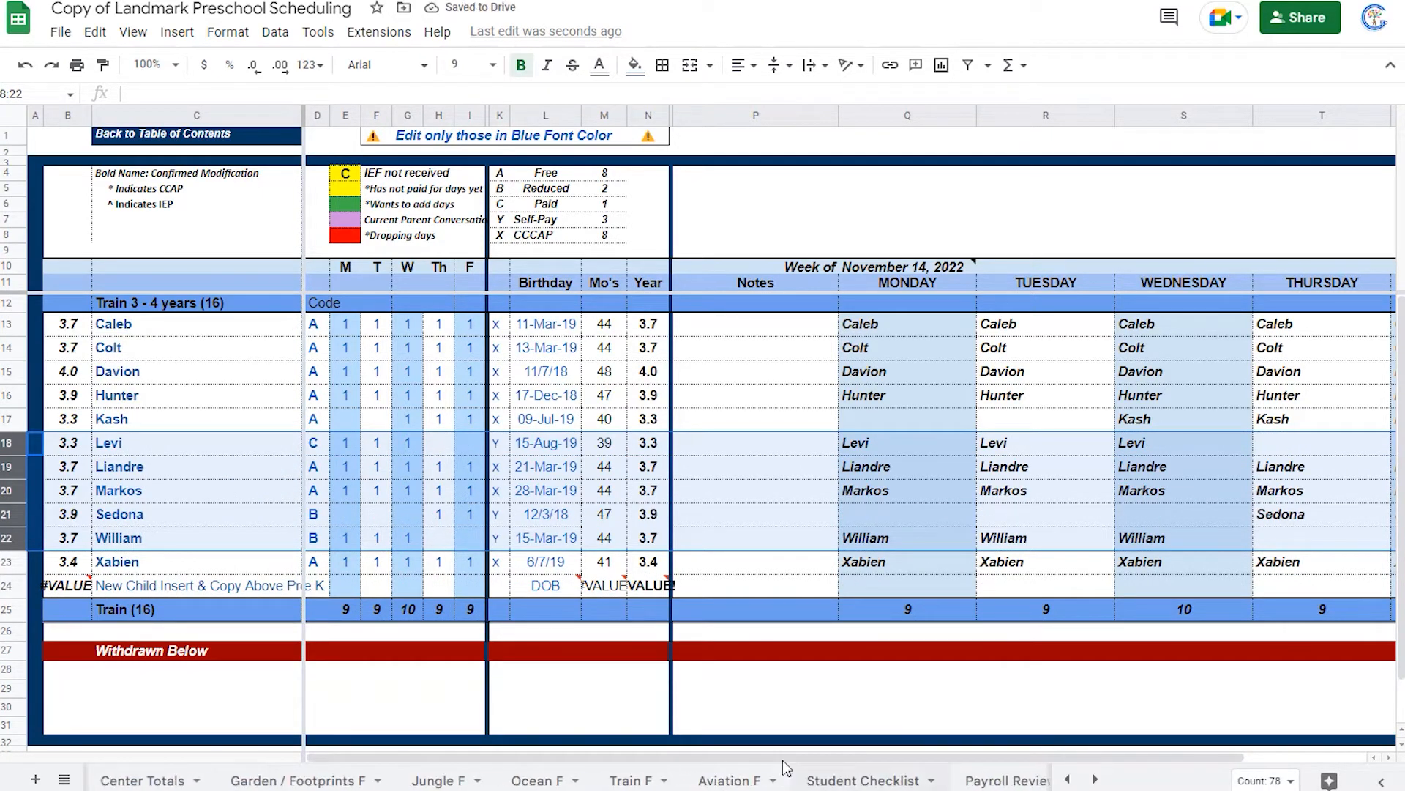
pyautogui.click(628, 781)
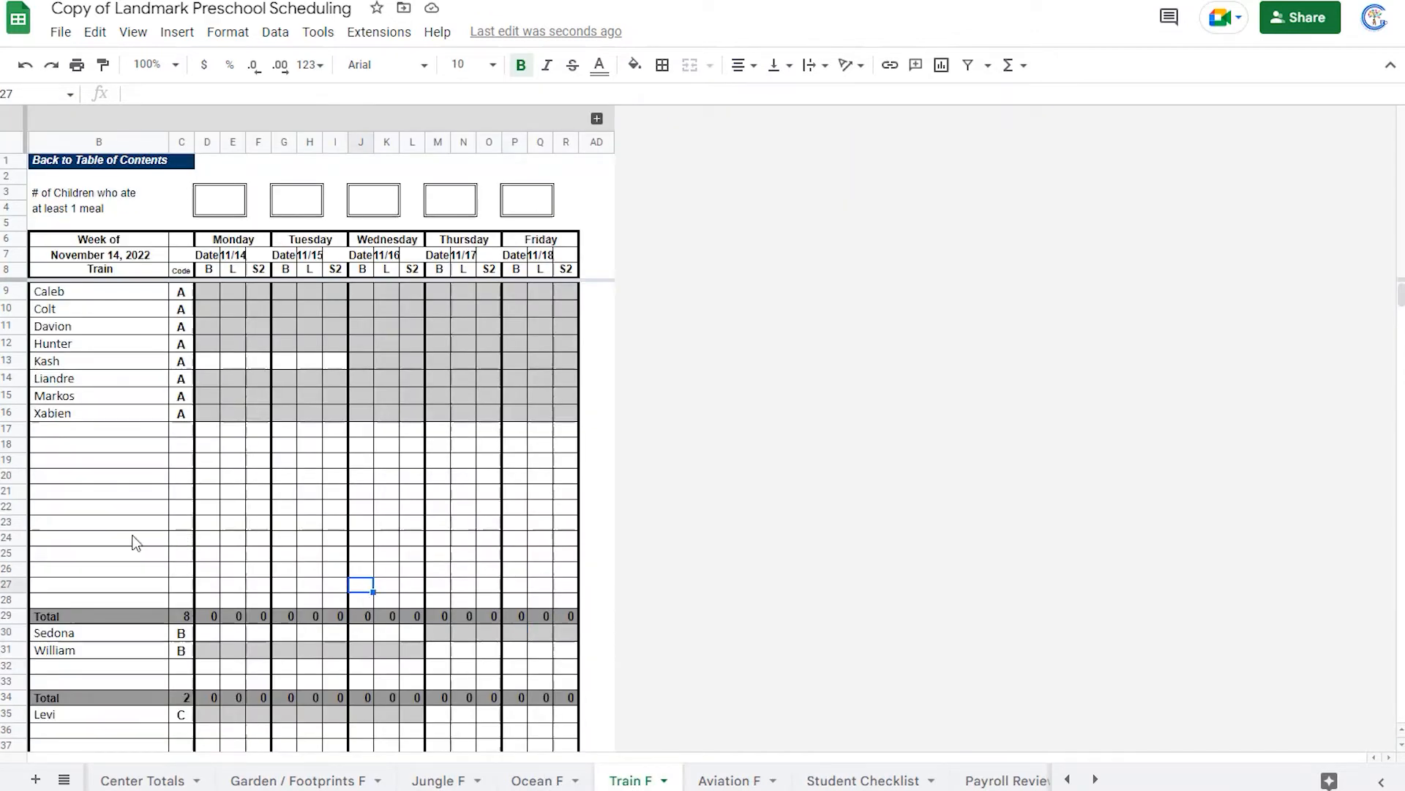
pyautogui.scroll(-5, 291, 567)
pyautogui.scroll(5, 291, 562)
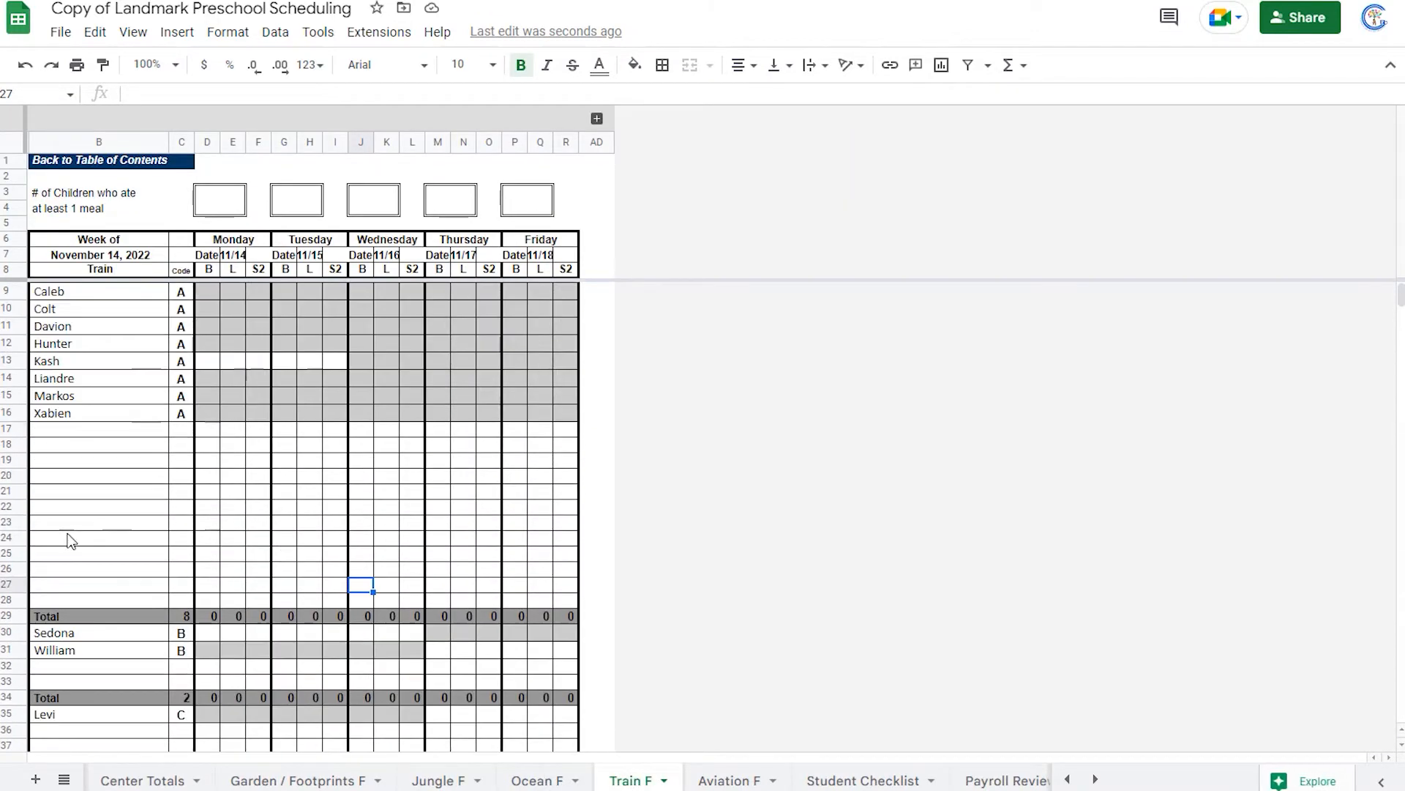
pyautogui.click(13, 538)
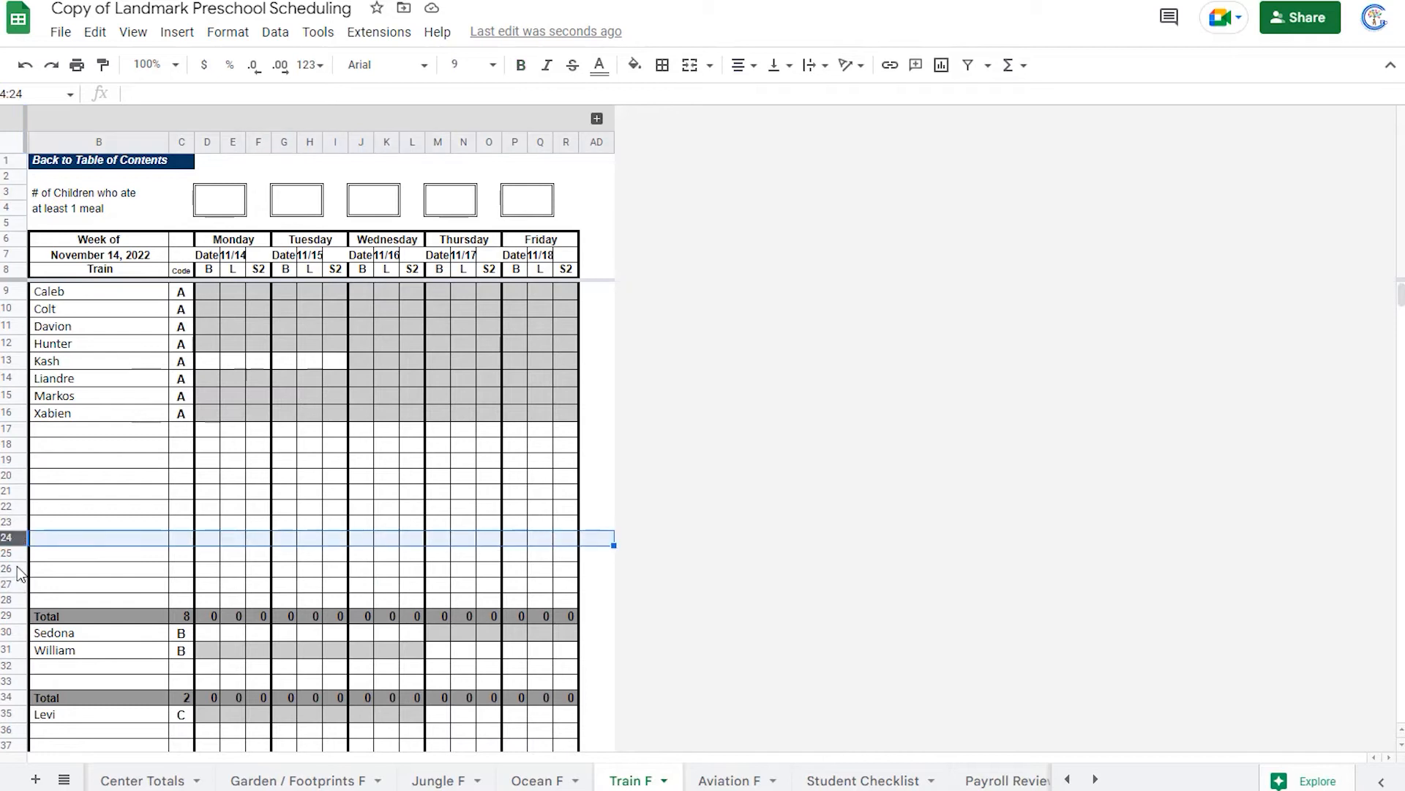
pyautogui.keyDown('shift'); pyautogui.click(12, 604); pyautogui.keyUp('shift')
pyautogui.rightClick(11, 603)
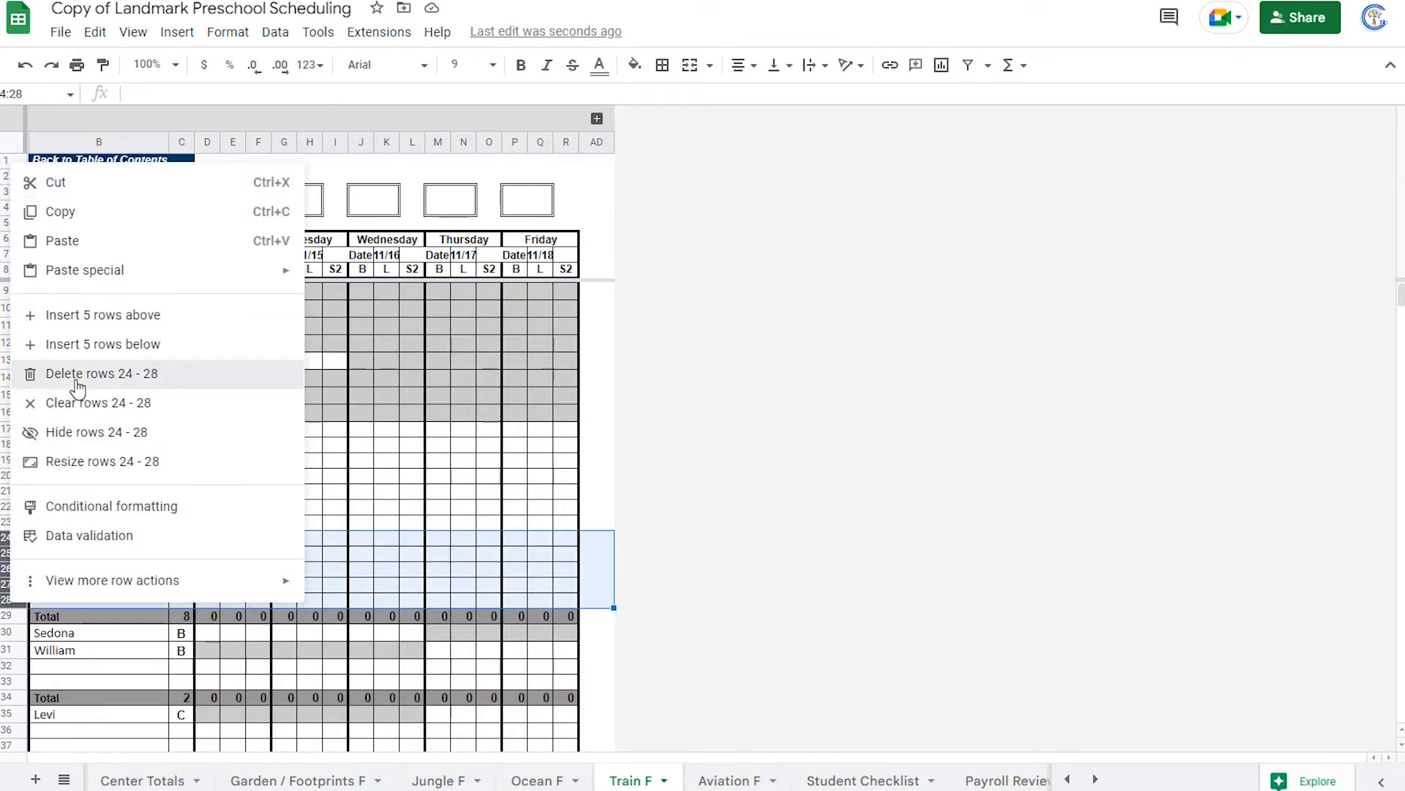
pyautogui.click(44, 371)
pyautogui.click(283, 475)
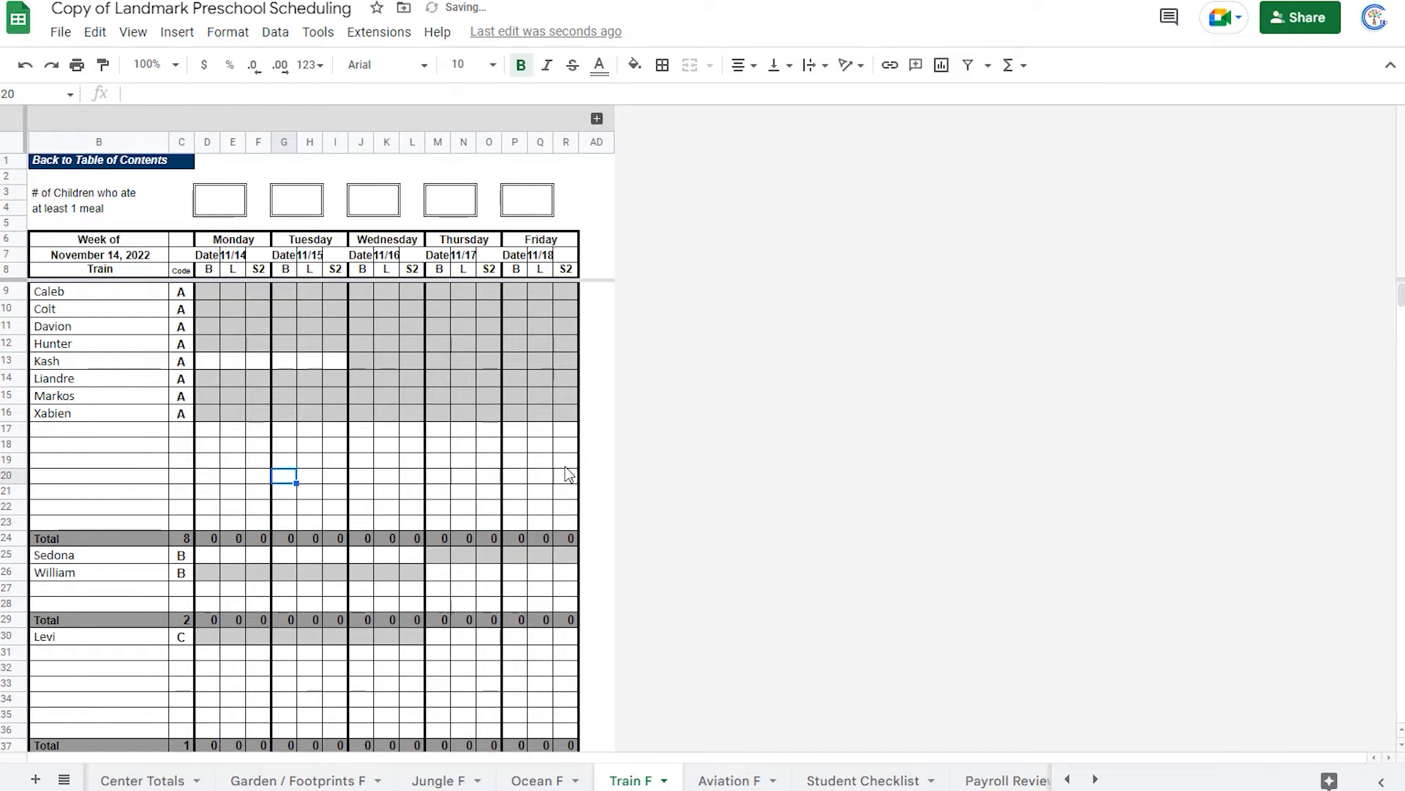
pyautogui.scroll(-3, 450, 448)
pyautogui.scroll(3, 449, 448)
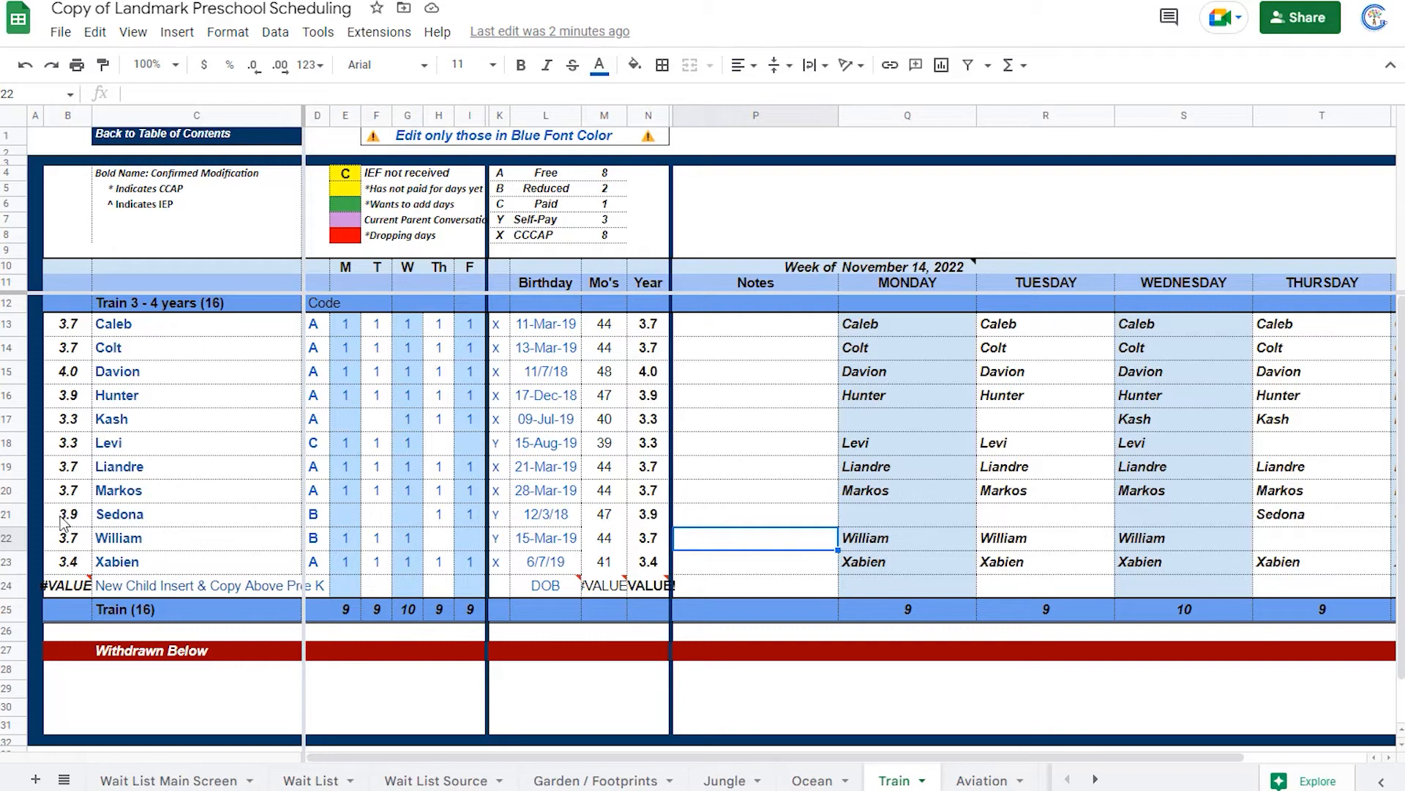
# On the Train schedule sheet, copy the entire row 15 of the child aged 4.0.
pyautogui.click(64, 521)
pyautogui.click(85, 376)
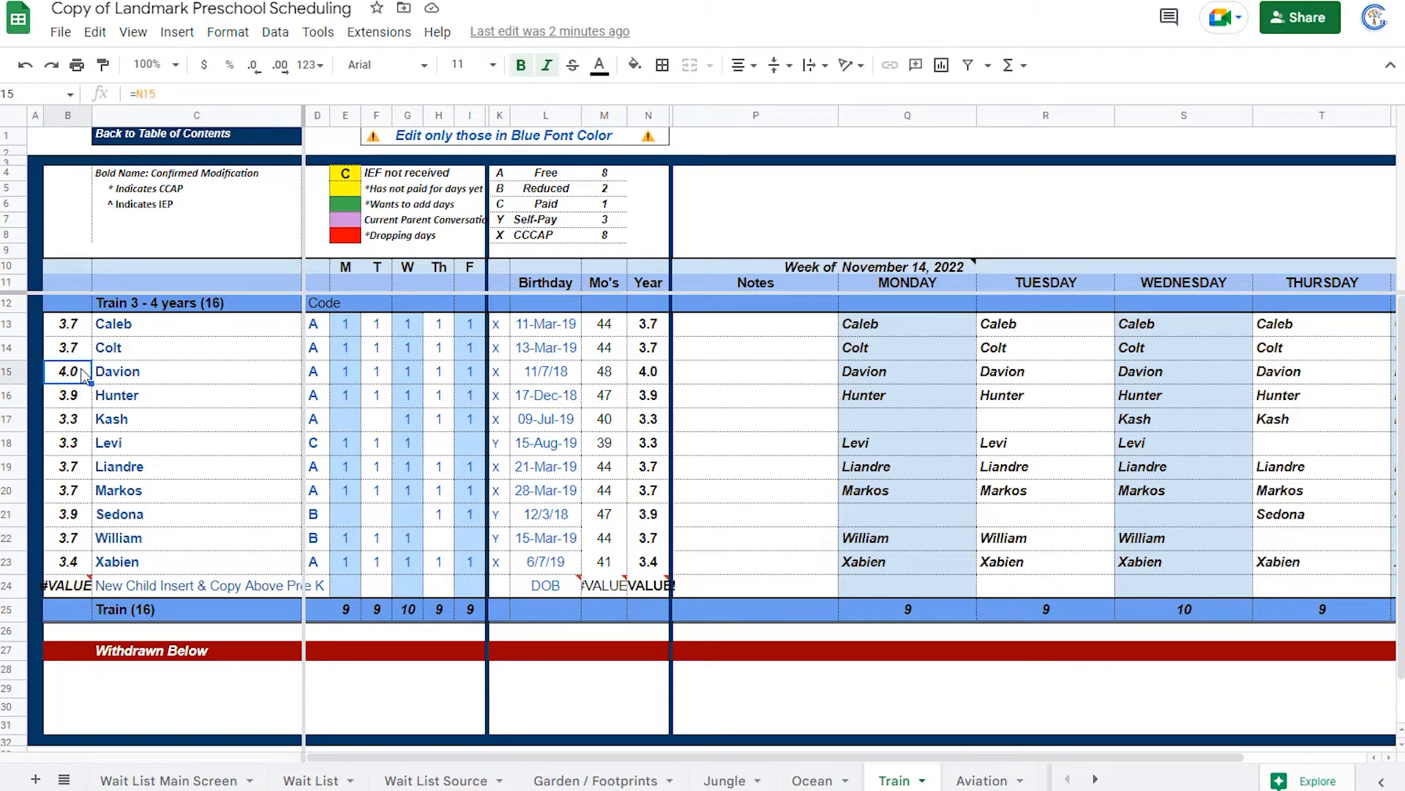
pyautogui.click(981, 780)
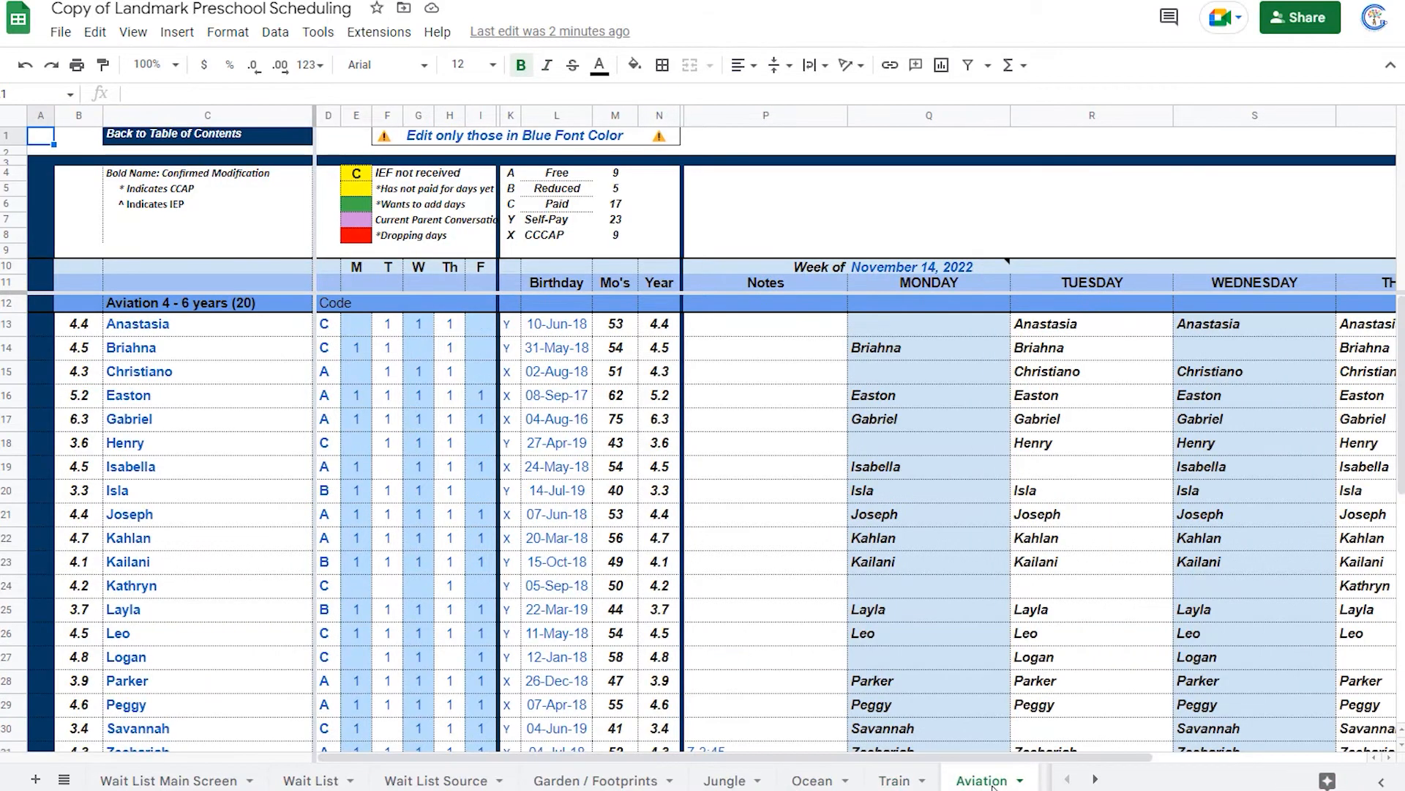
pyautogui.click(894, 780)
pyautogui.click(14, 372)
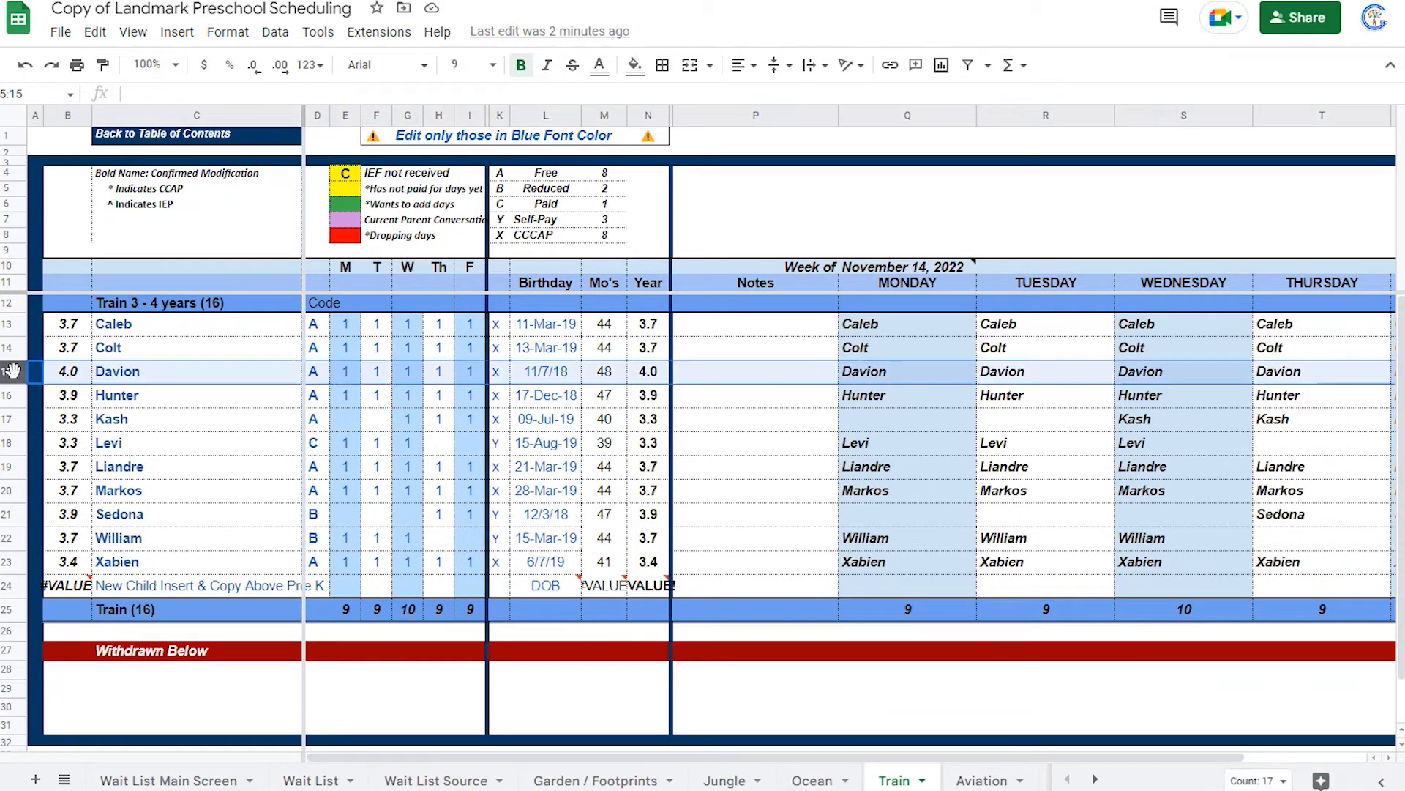
pyautogui.hotkey('ctrl', 'c')
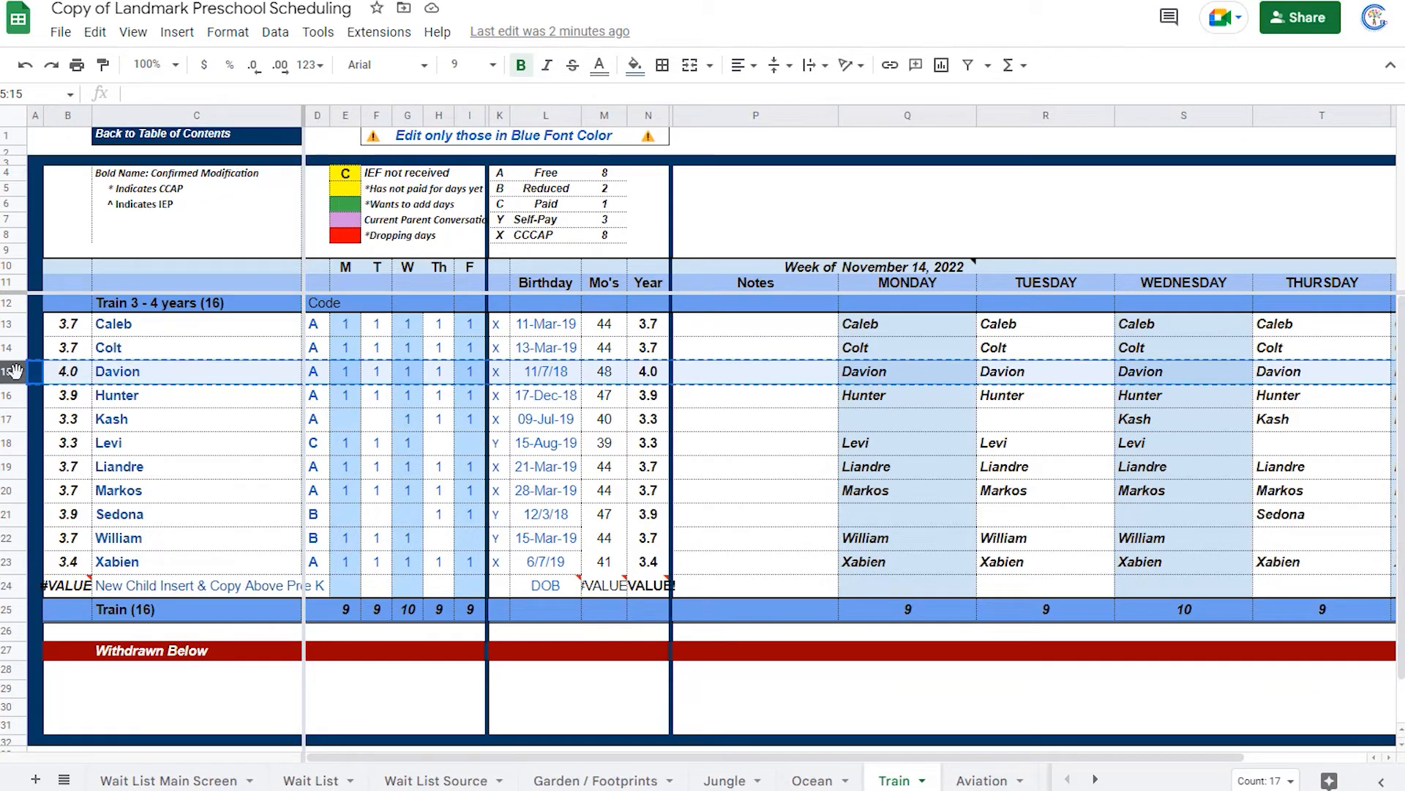
pyautogui.scroll(-1, 15, 372)
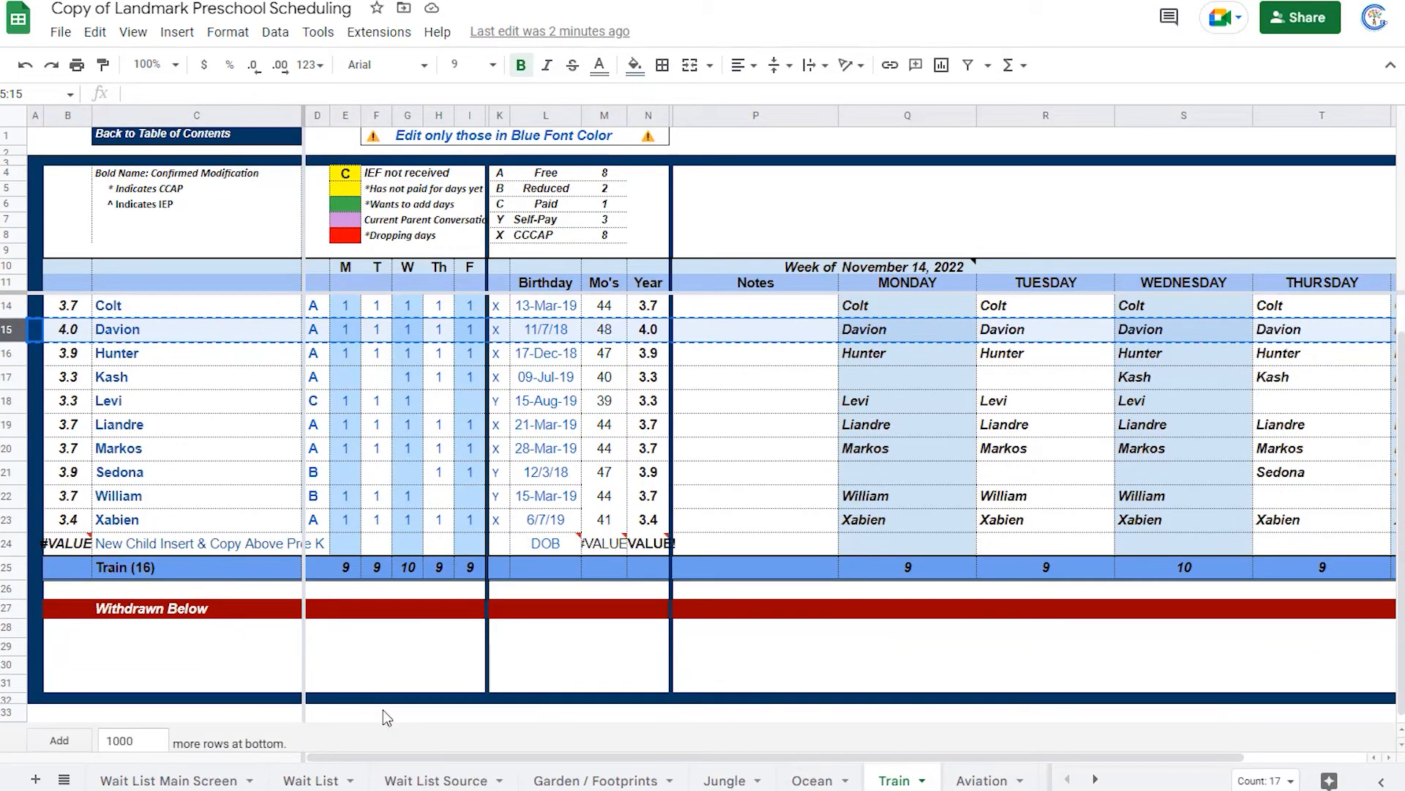
# On the Aviation schedule sheet, insert a row above row 16, paste the copied child's row into it and bold its months value.
pyautogui.click(982, 780)
pyautogui.scroll(-7, 437, 551)
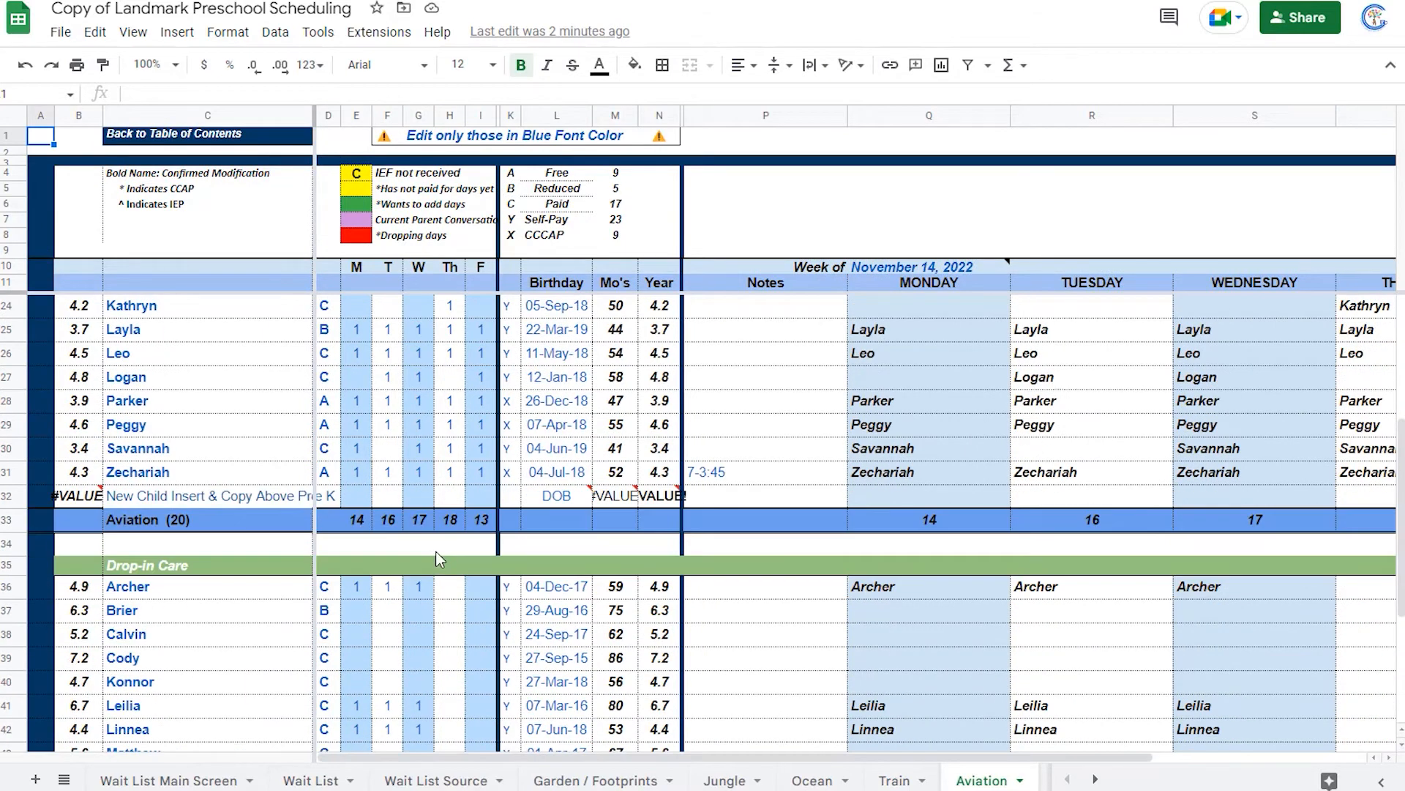
pyautogui.scroll(3, 99, 615)
pyautogui.scroll(4, 31, 360)
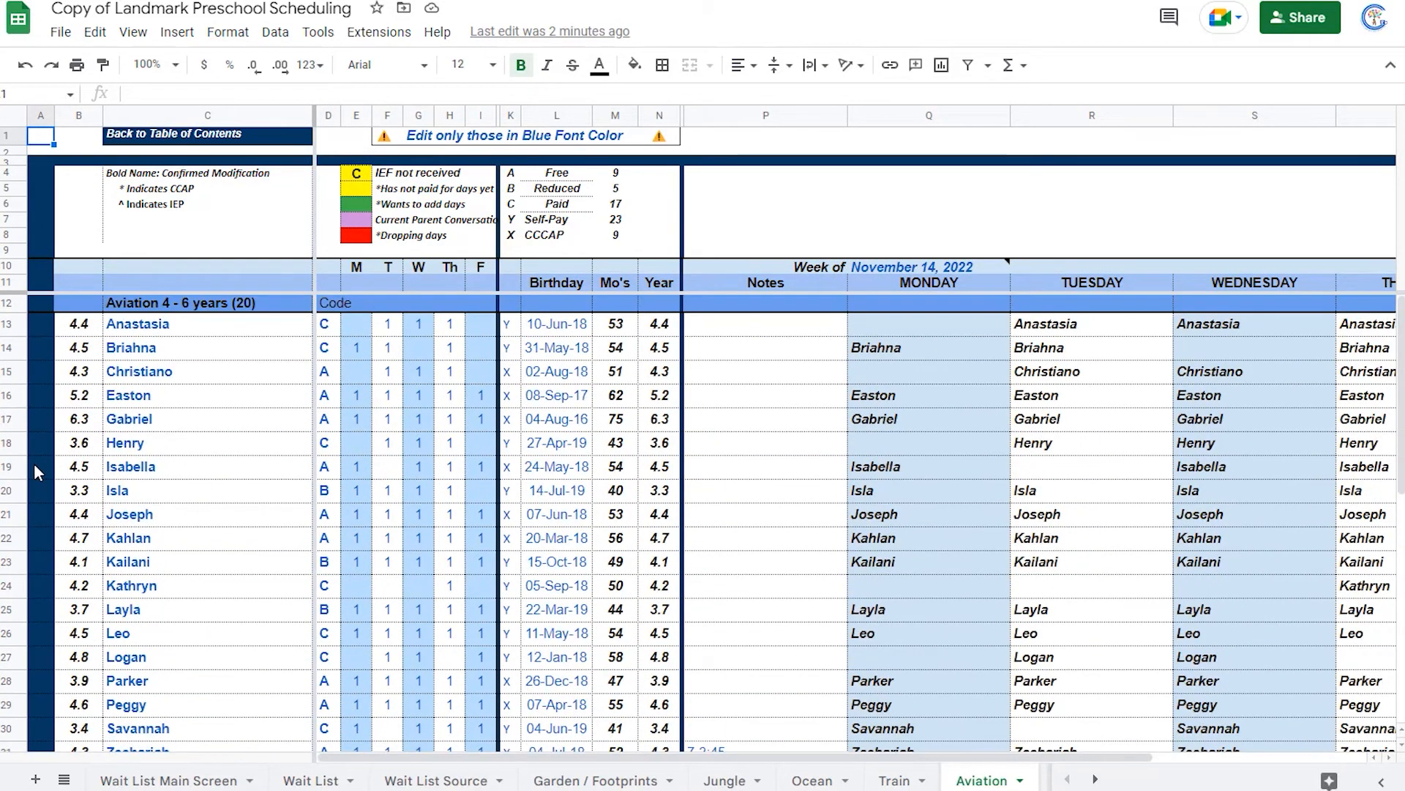
pyautogui.rightClick(14, 395)
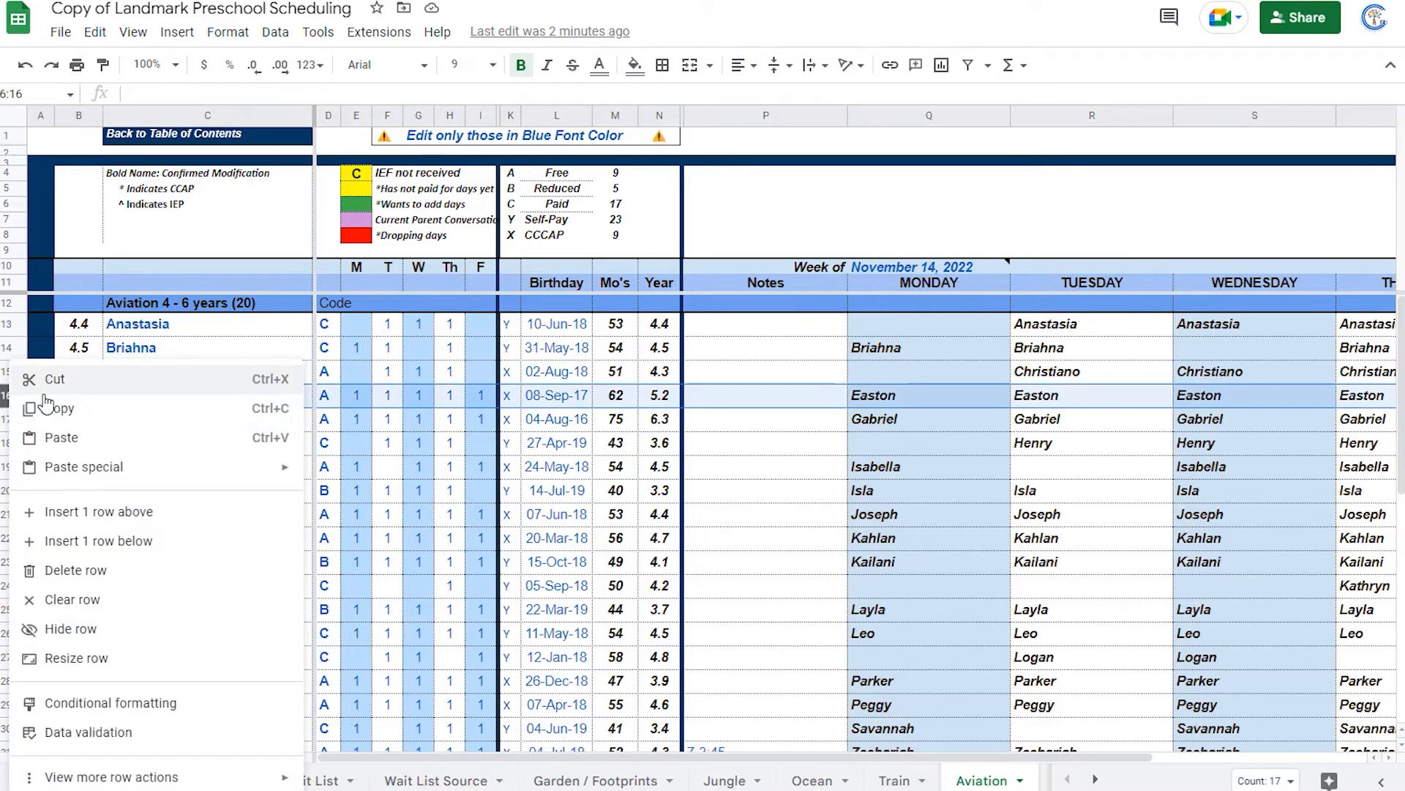
pyautogui.click(70, 512)
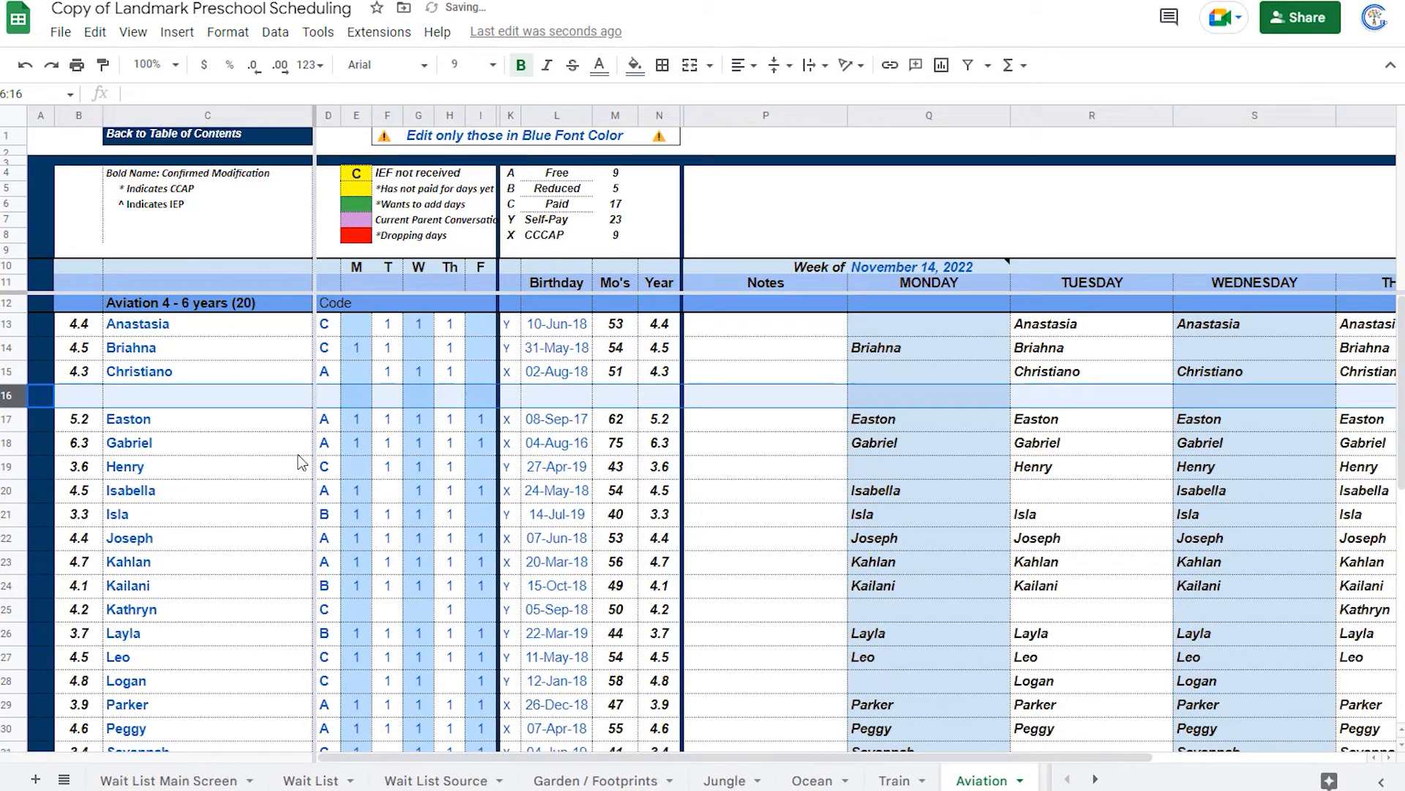
pyautogui.hotkey('ctrl', 'v')
pyautogui.click(262, 530)
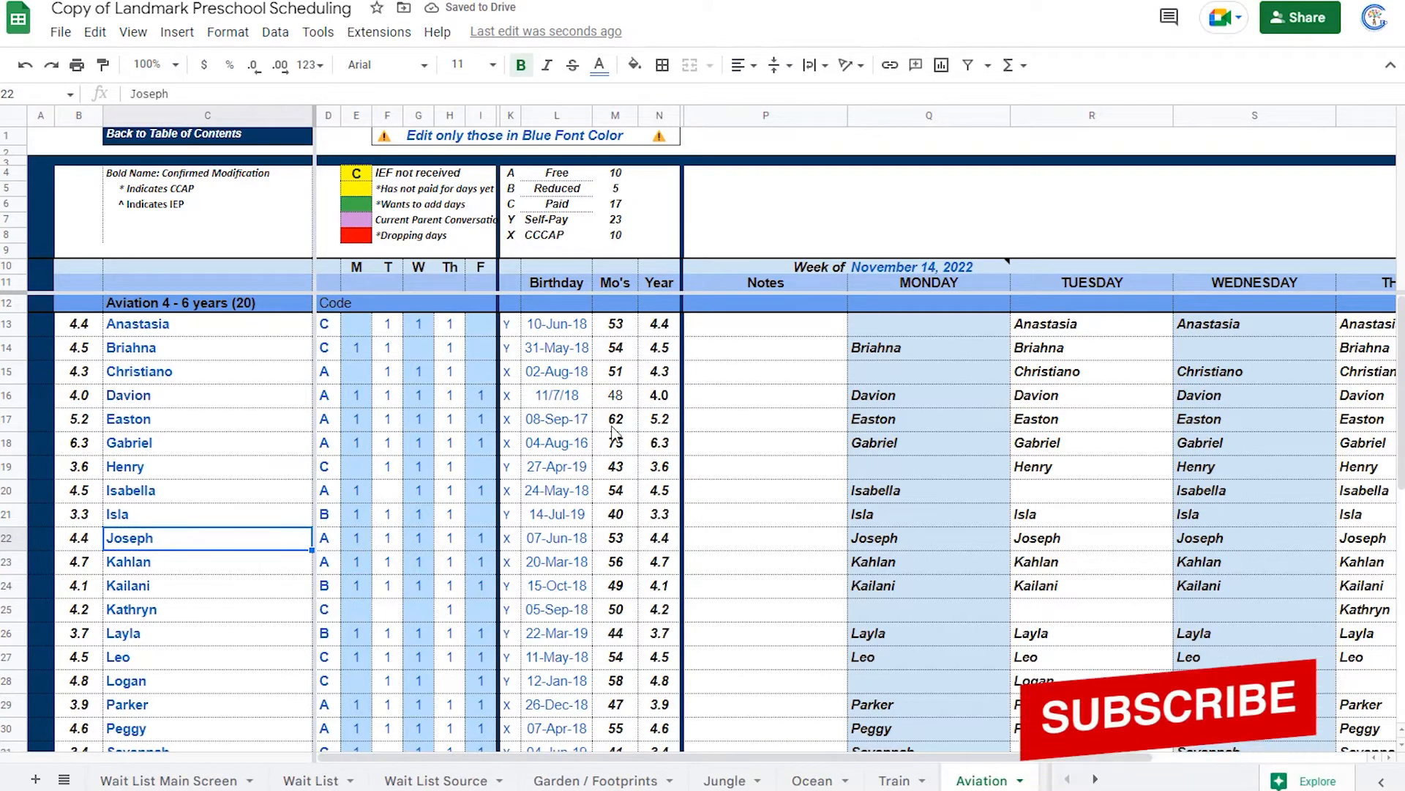
pyautogui.click(616, 399)
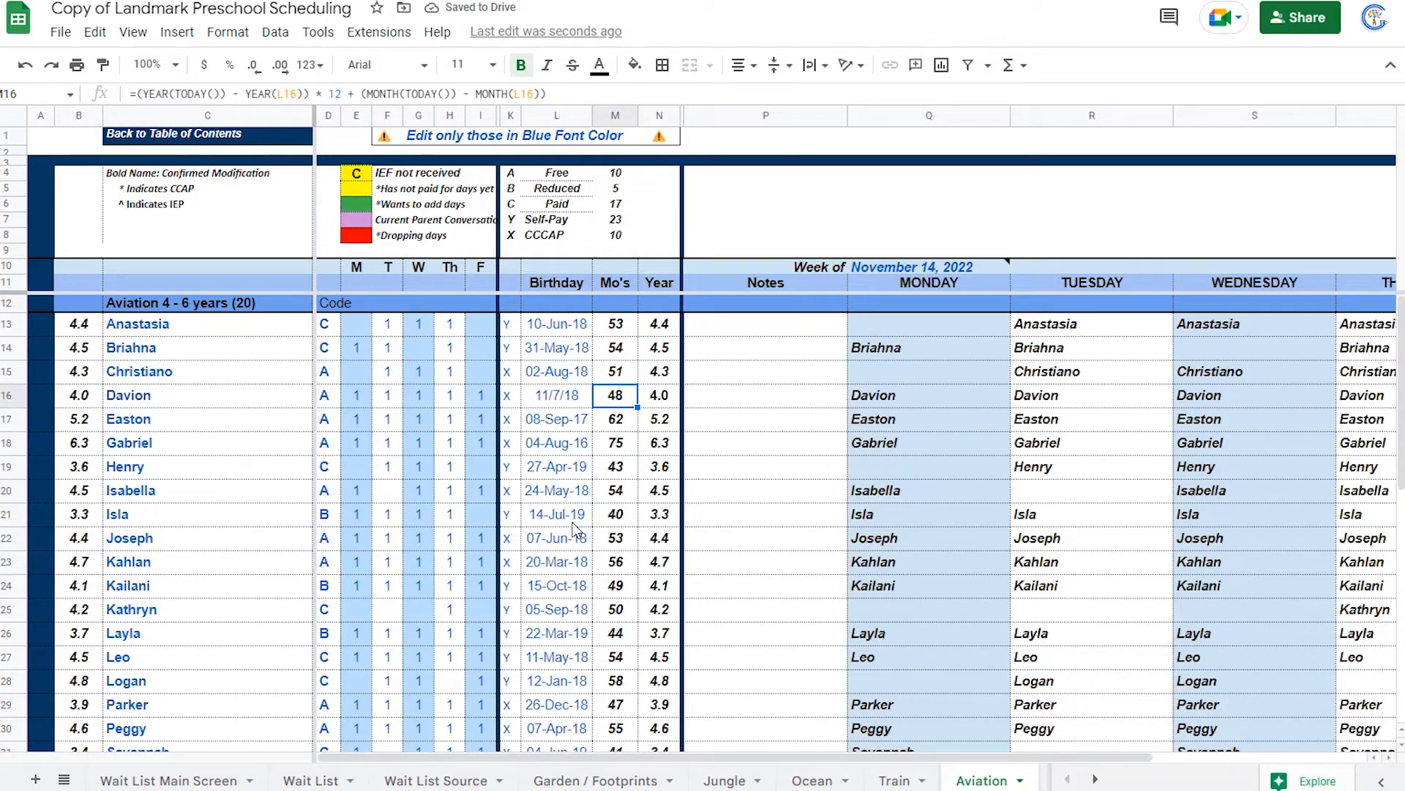
# On the Train sheet, move the child's row 15 below the roster and add a copied banner titled "Moving Up" above it in row 28.
pyautogui.click(895, 780)
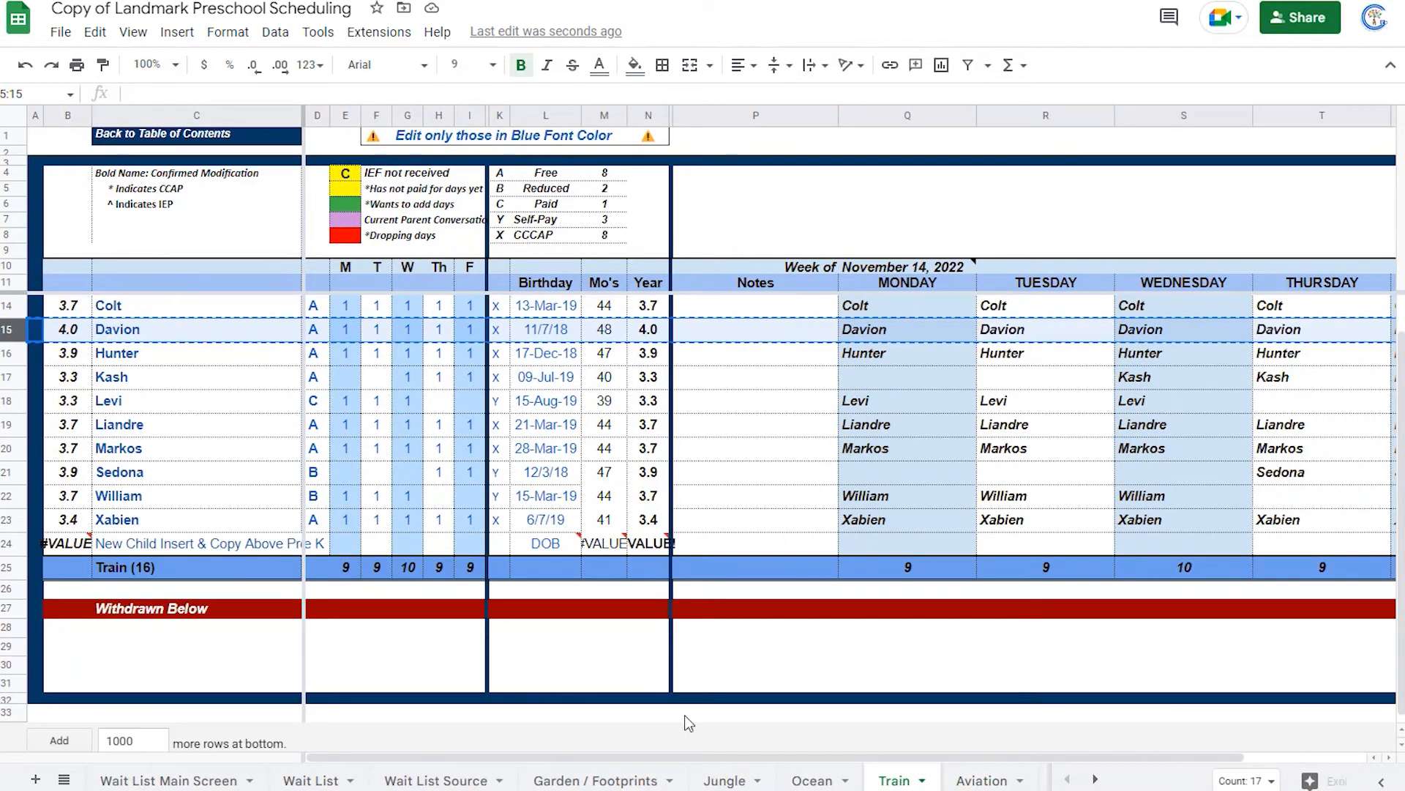
pyautogui.moveTo(11, 330); pyautogui.dragTo(38, 648)
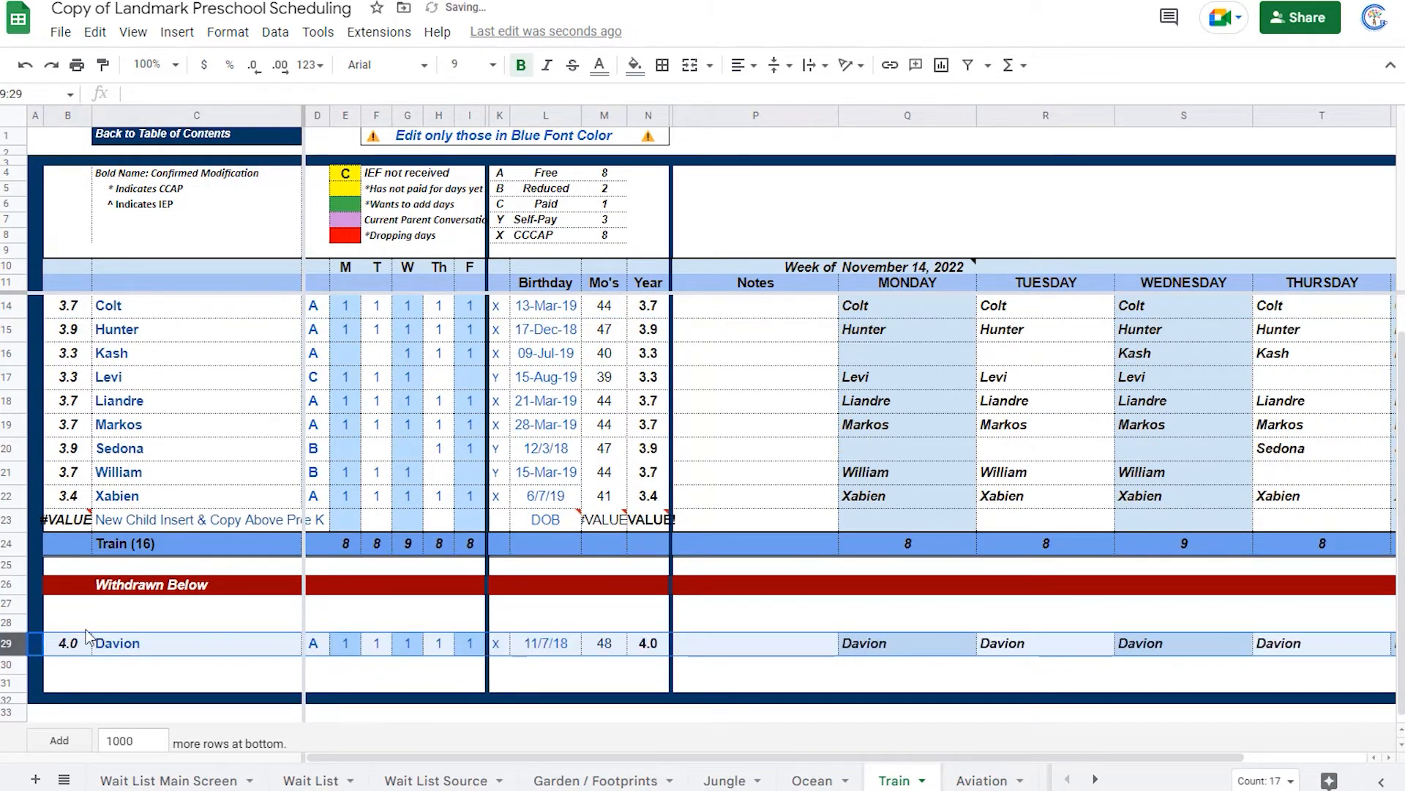
pyautogui.click(9, 584)
pyautogui.hotkey('ctrl', 'c')
pyautogui.click(9, 623)
pyautogui.hotkey('ctrl', 'v')
pyautogui.click(132, 624)
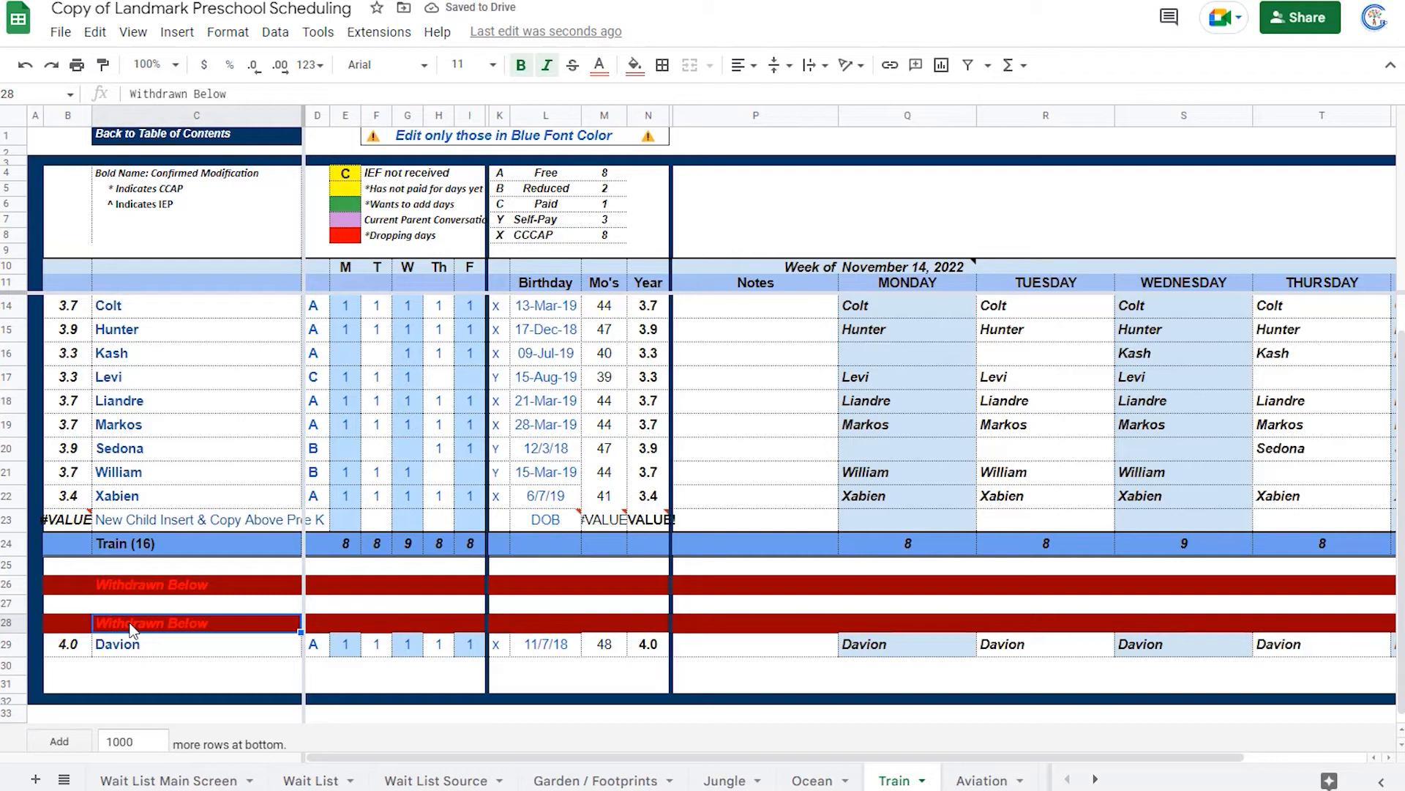
pyautogui.write('Moving Up')
pyautogui.press('Return')
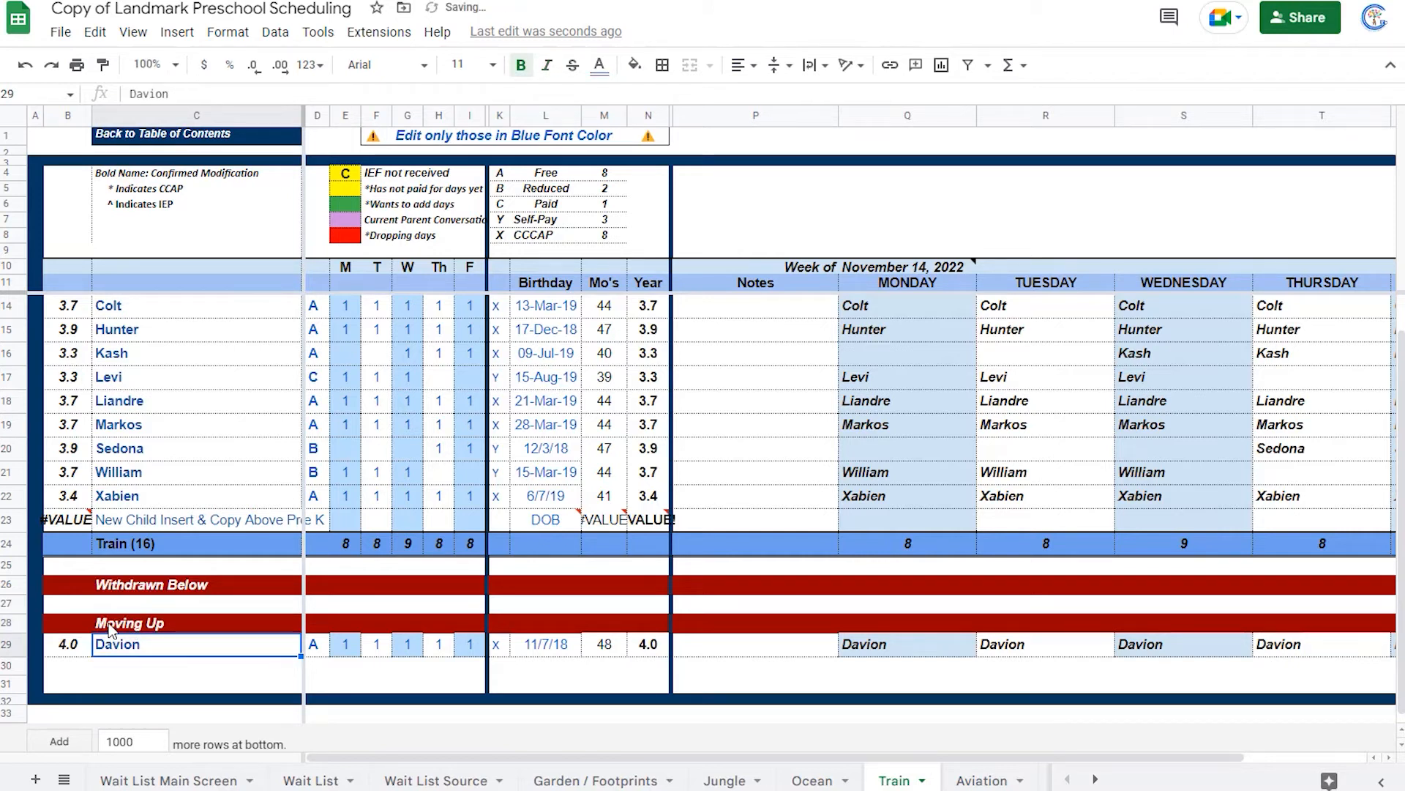
# Move the Withdrawn Below banner beneath the moved child's row and shift the sections up so the Moving Up banner sits in row 26.
pyautogui.moveTo(11, 583); pyautogui.dragTo(13, 679)
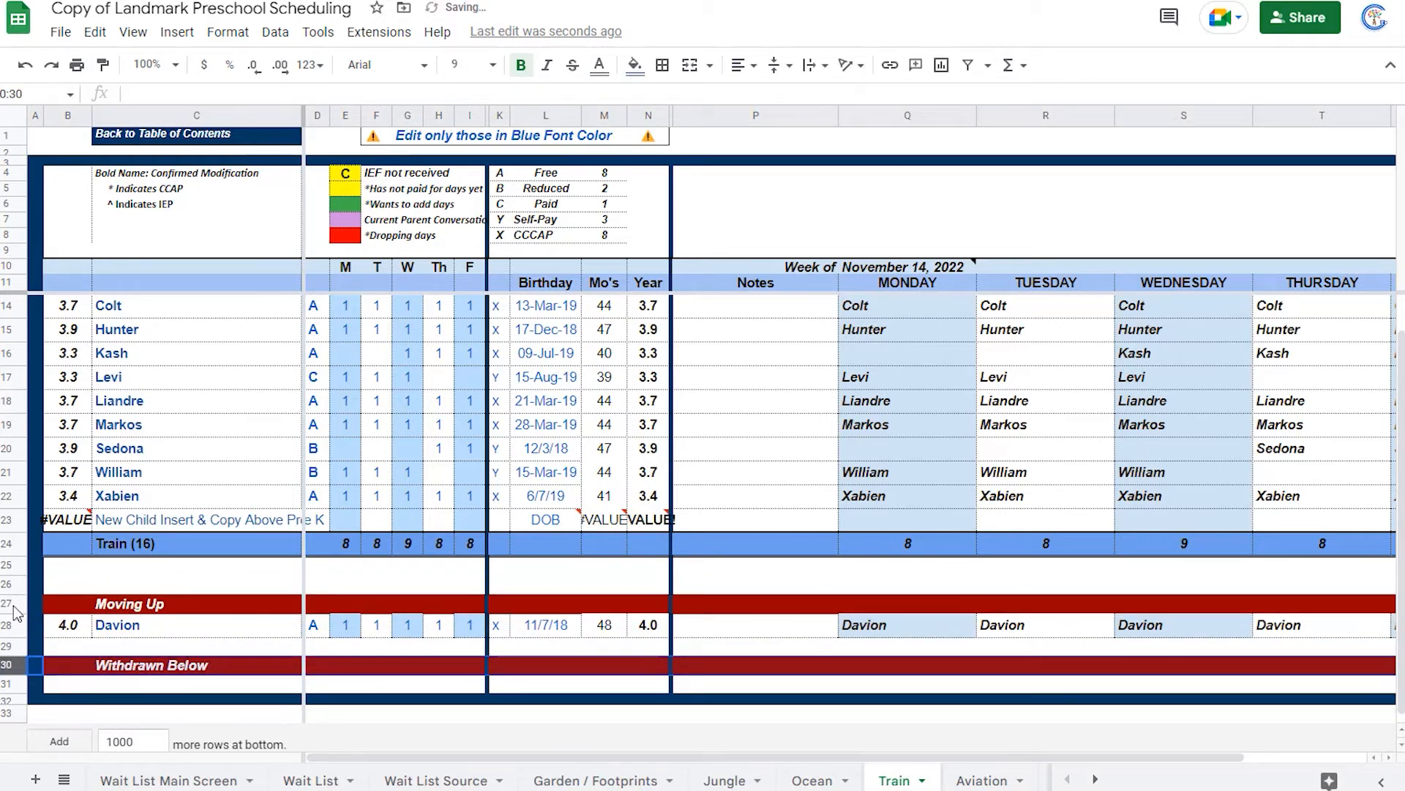
pyautogui.click(6, 584)
pyautogui.moveTo(6, 584); pyautogui.dragTo(8, 673)
# Extend the row 26 banner title to "Moving Up to Aviation".
pyautogui.doubleClick(183, 586)
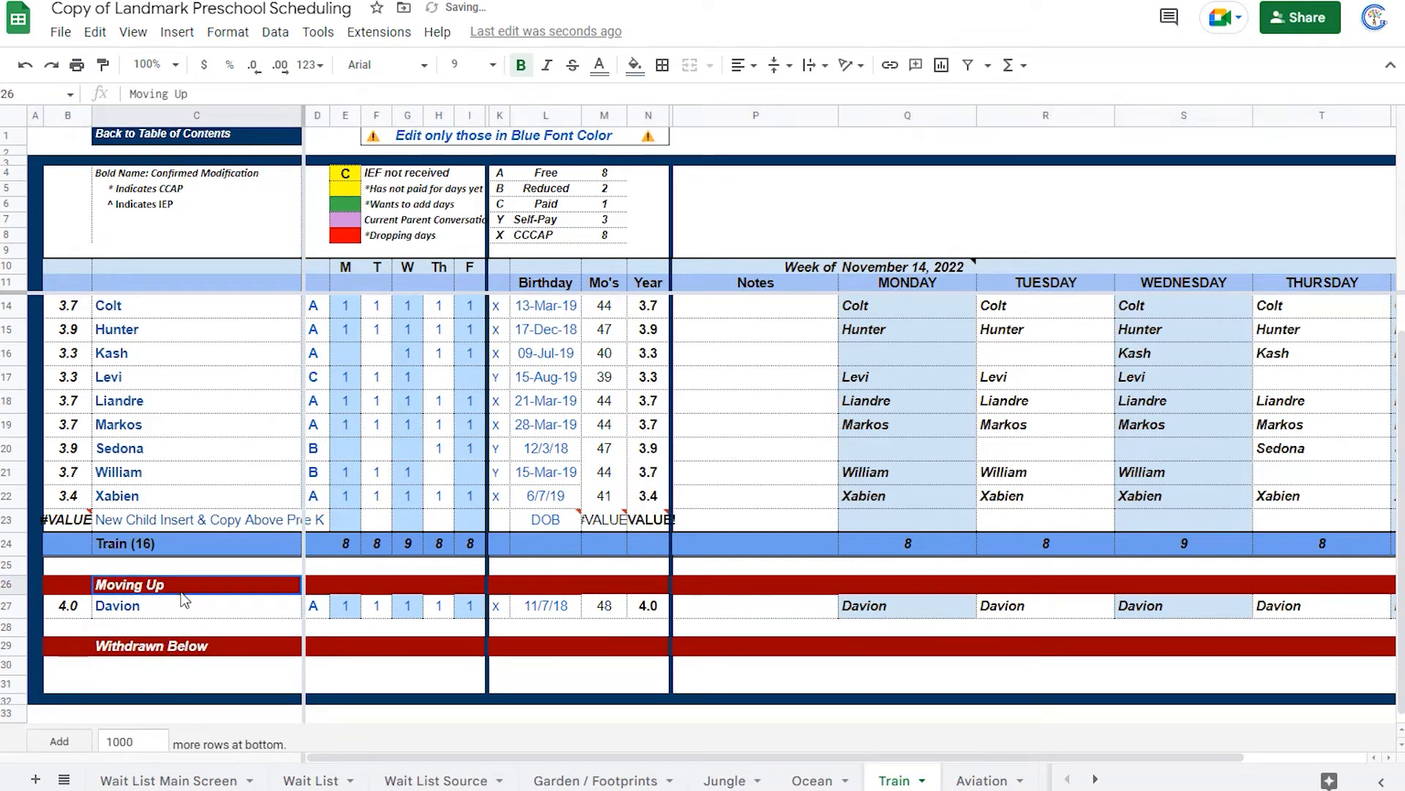
pyautogui.write('to Aviation')
pyautogui.press('Return')
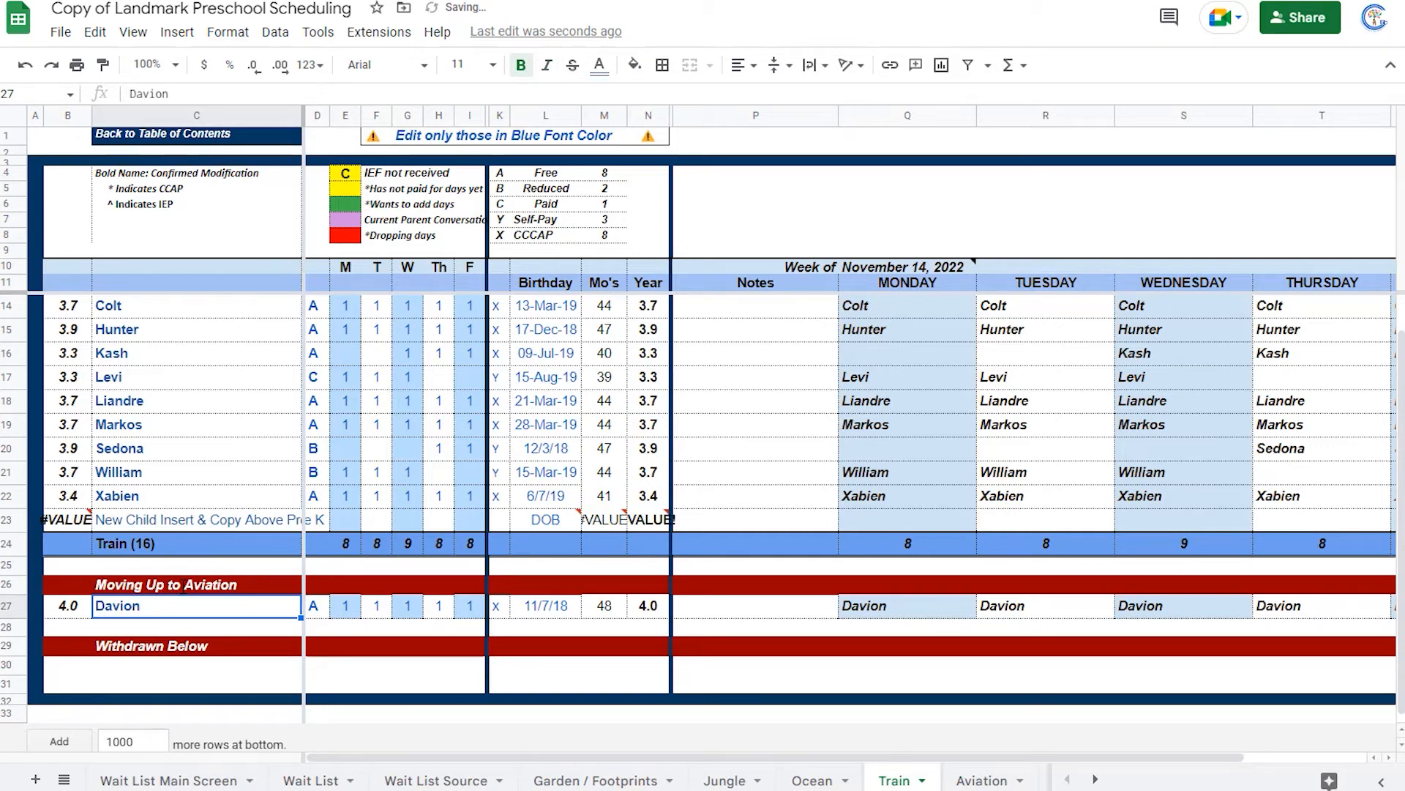
# Add the note "move up 12/1" for the child in row 27 of the Train sheet.
pyautogui.scroll(1, 308, 542)
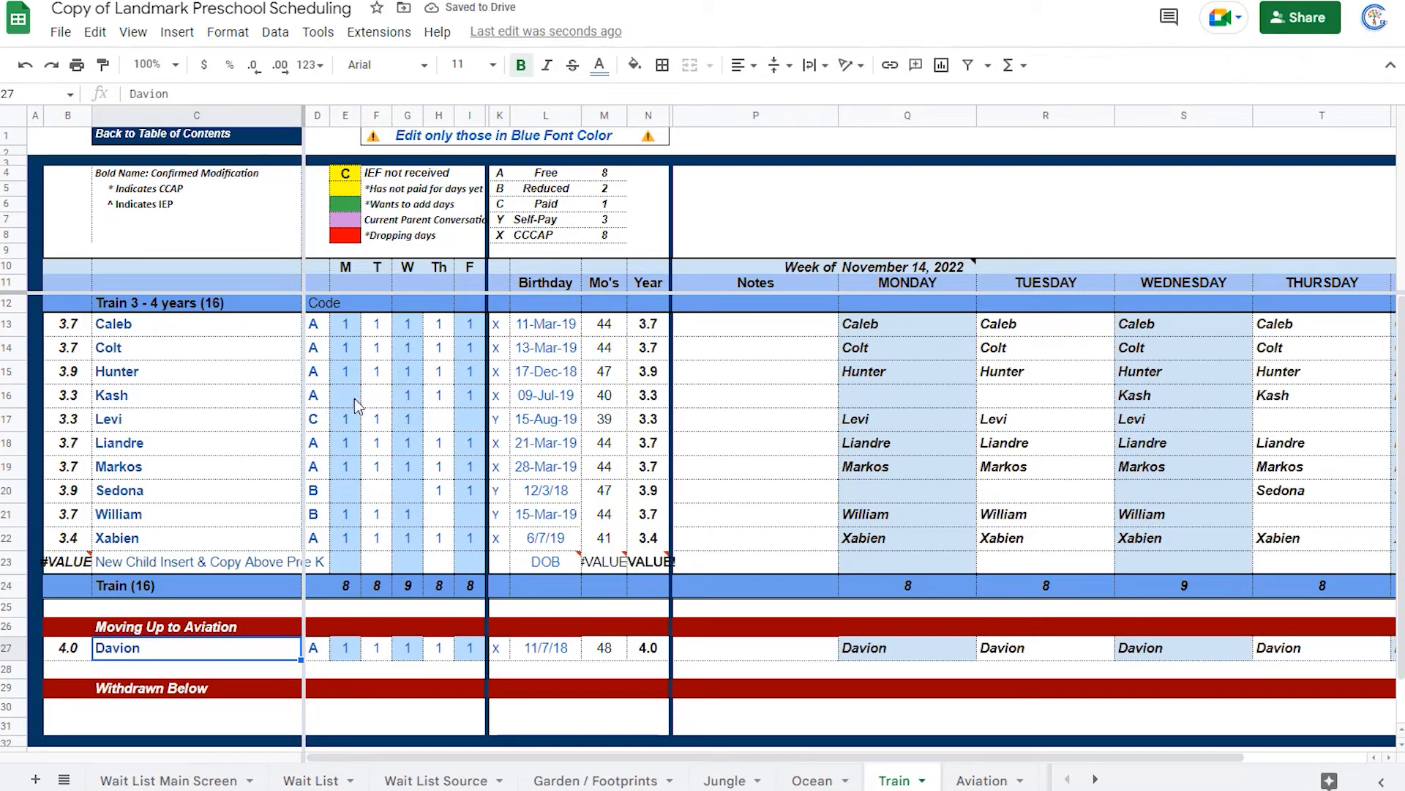
pyautogui.click(725, 658)
pyautogui.write('move up 12/1')
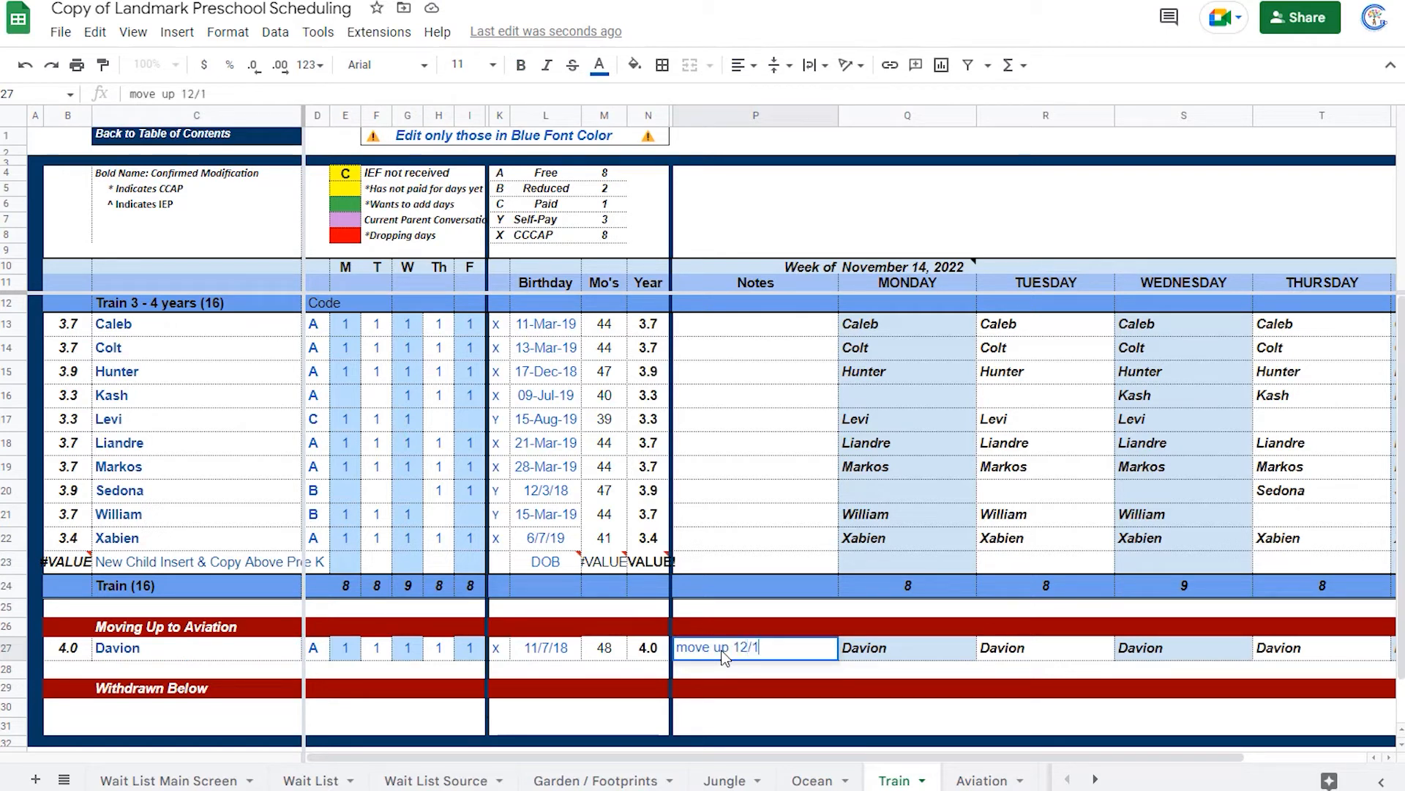
pyautogui.press('Return')
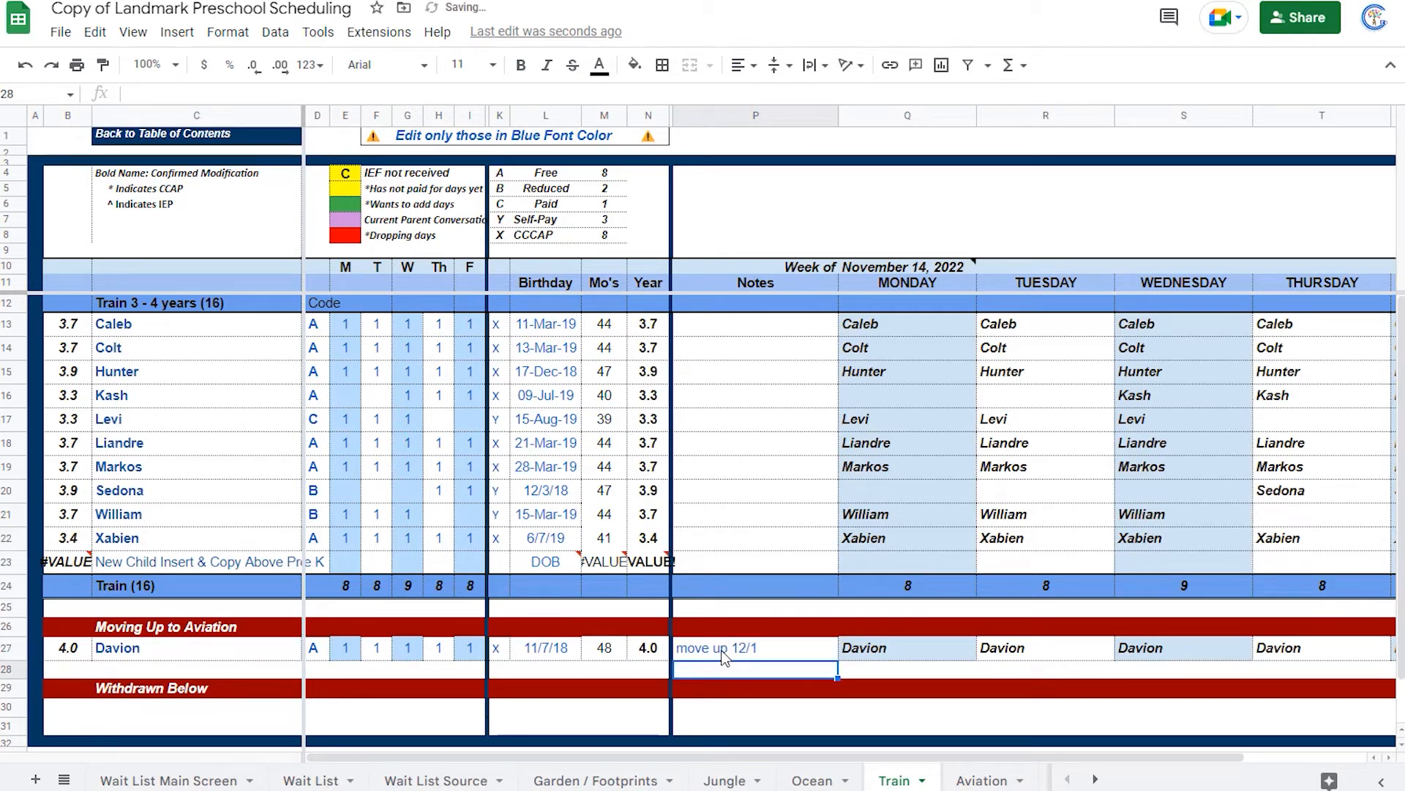
pyautogui.click(768, 649)
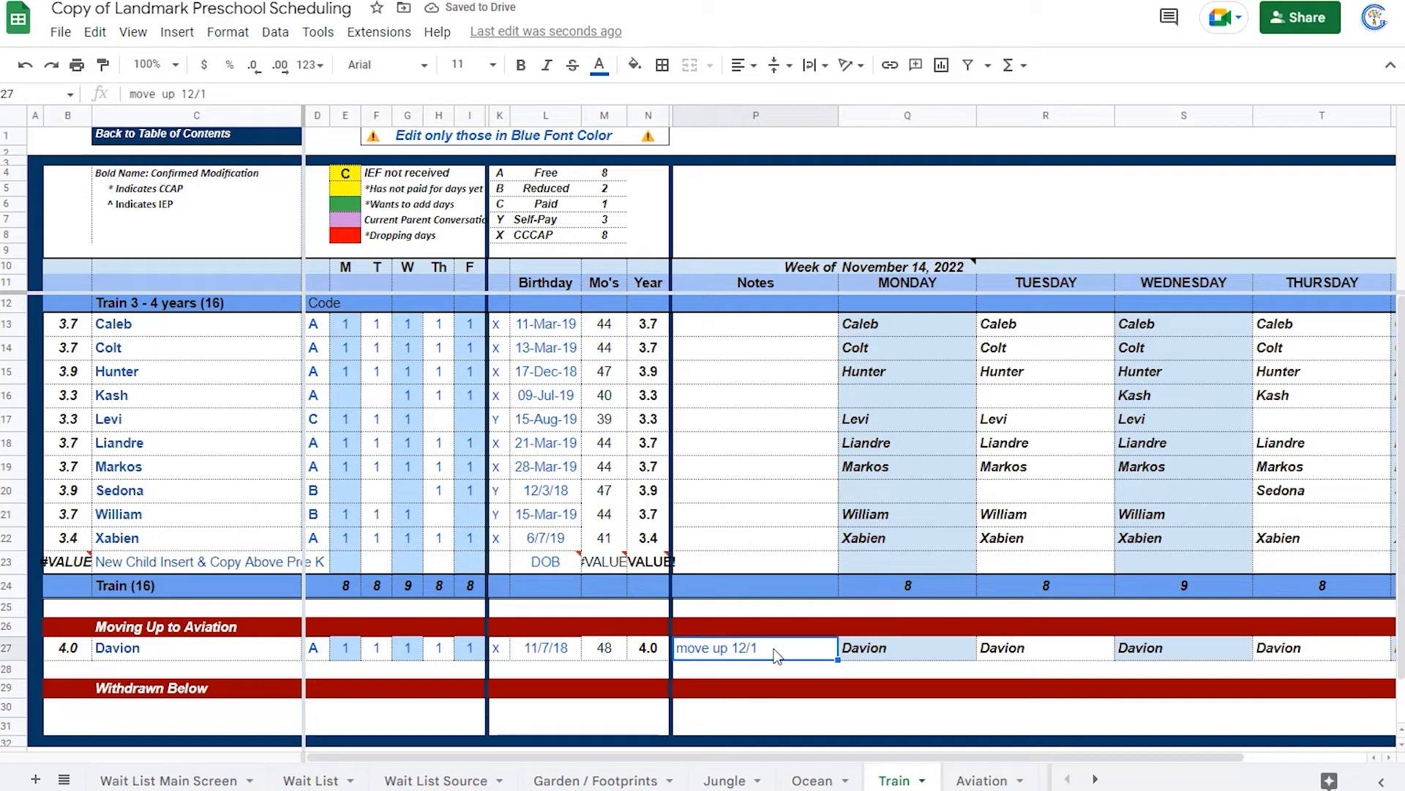
# On the Aviation sheet, enter the note "last day 11/30/2022" for the child in row 22.
pyautogui.click(981, 781)
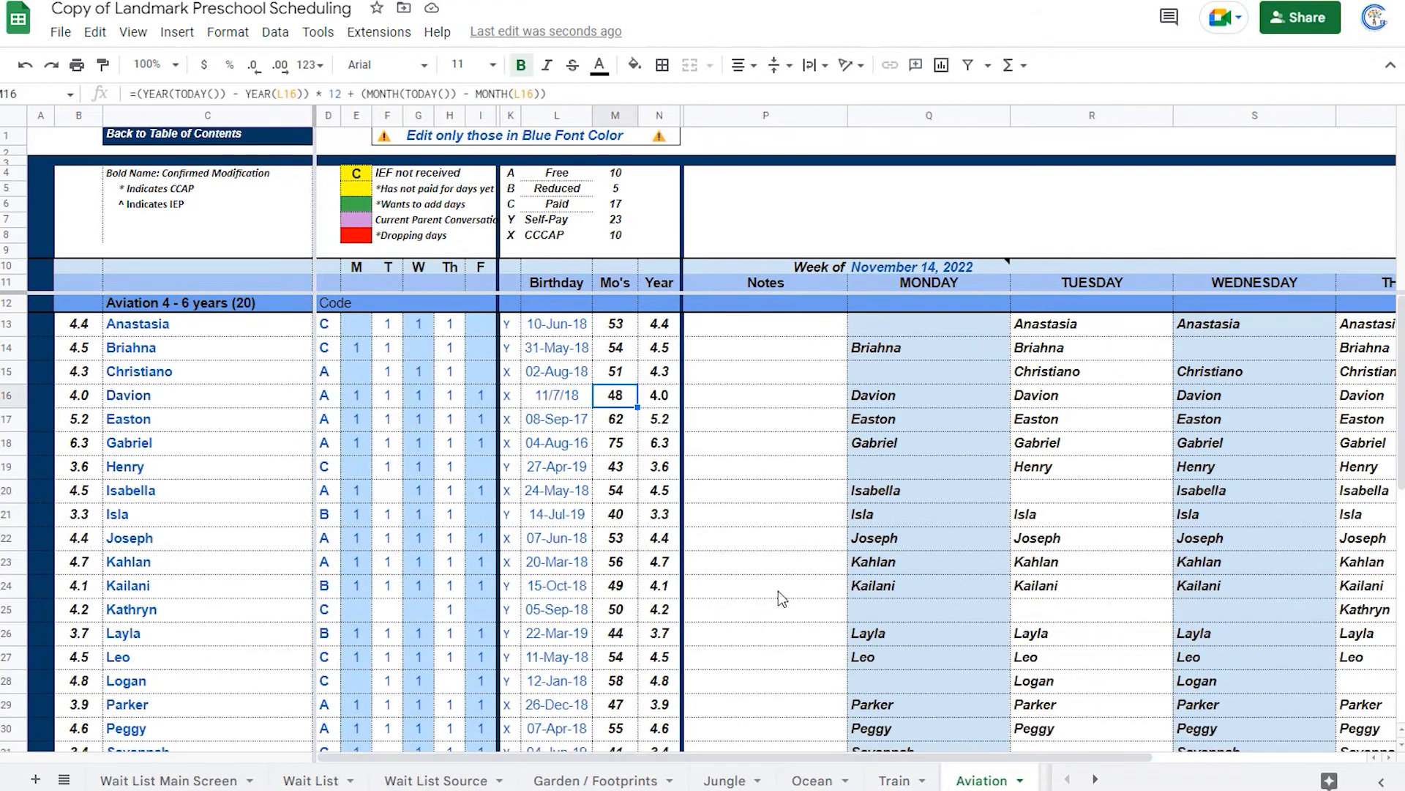
pyautogui.click(730, 398)
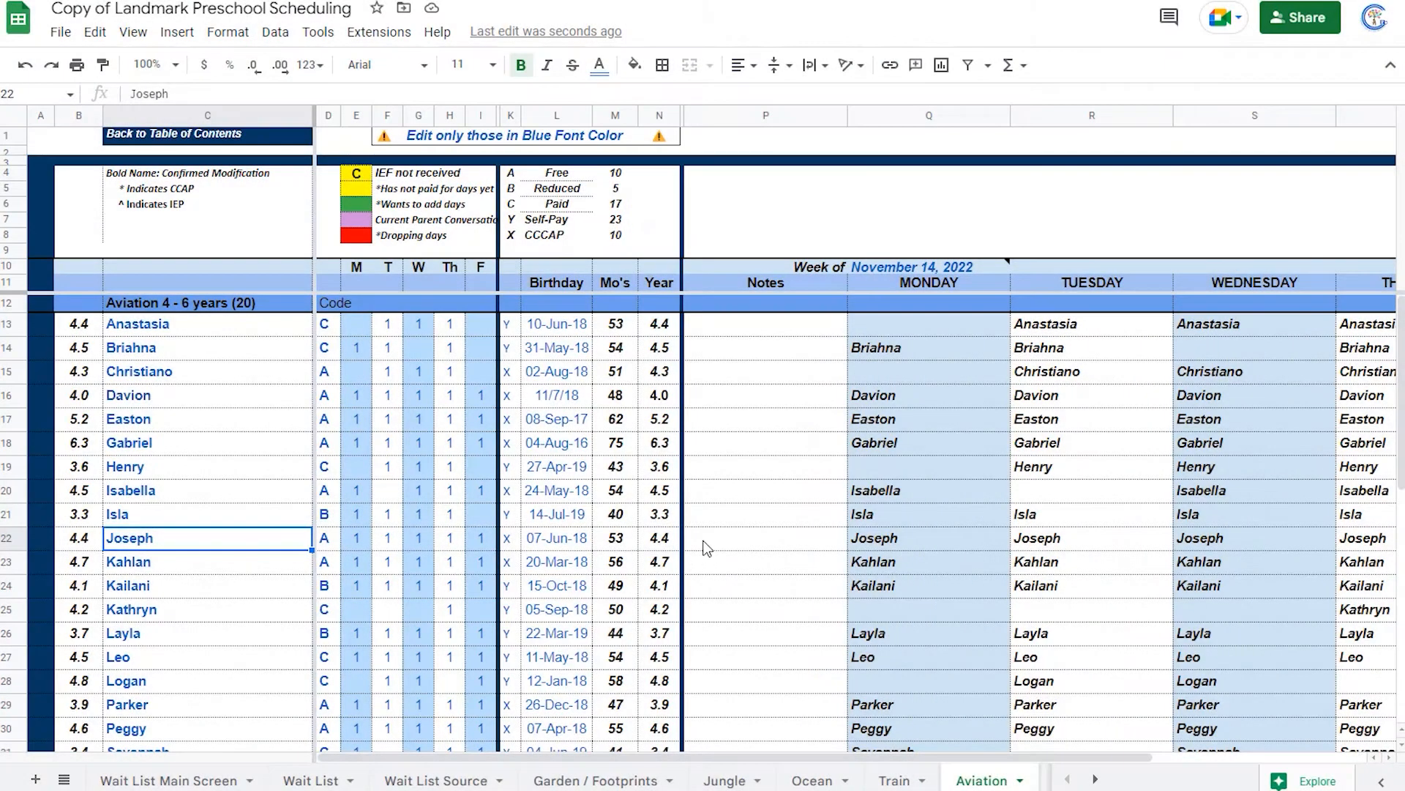
pyautogui.click(705, 548)
pyautogui.write('11/30')
pyautogui.press('Return')
pyautogui.doubleClick(705, 542)
pyautogui.write('last day')
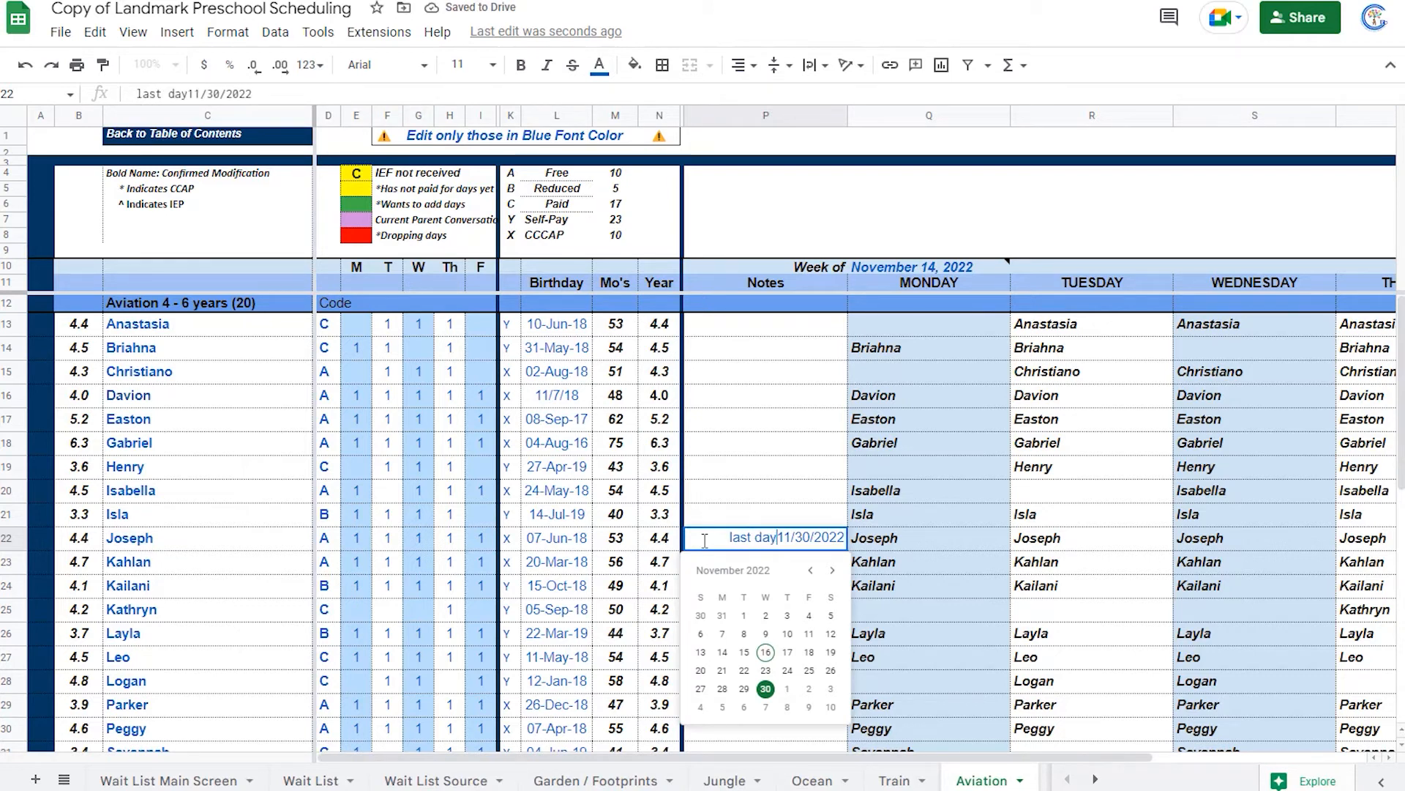
pyautogui.press('Return')
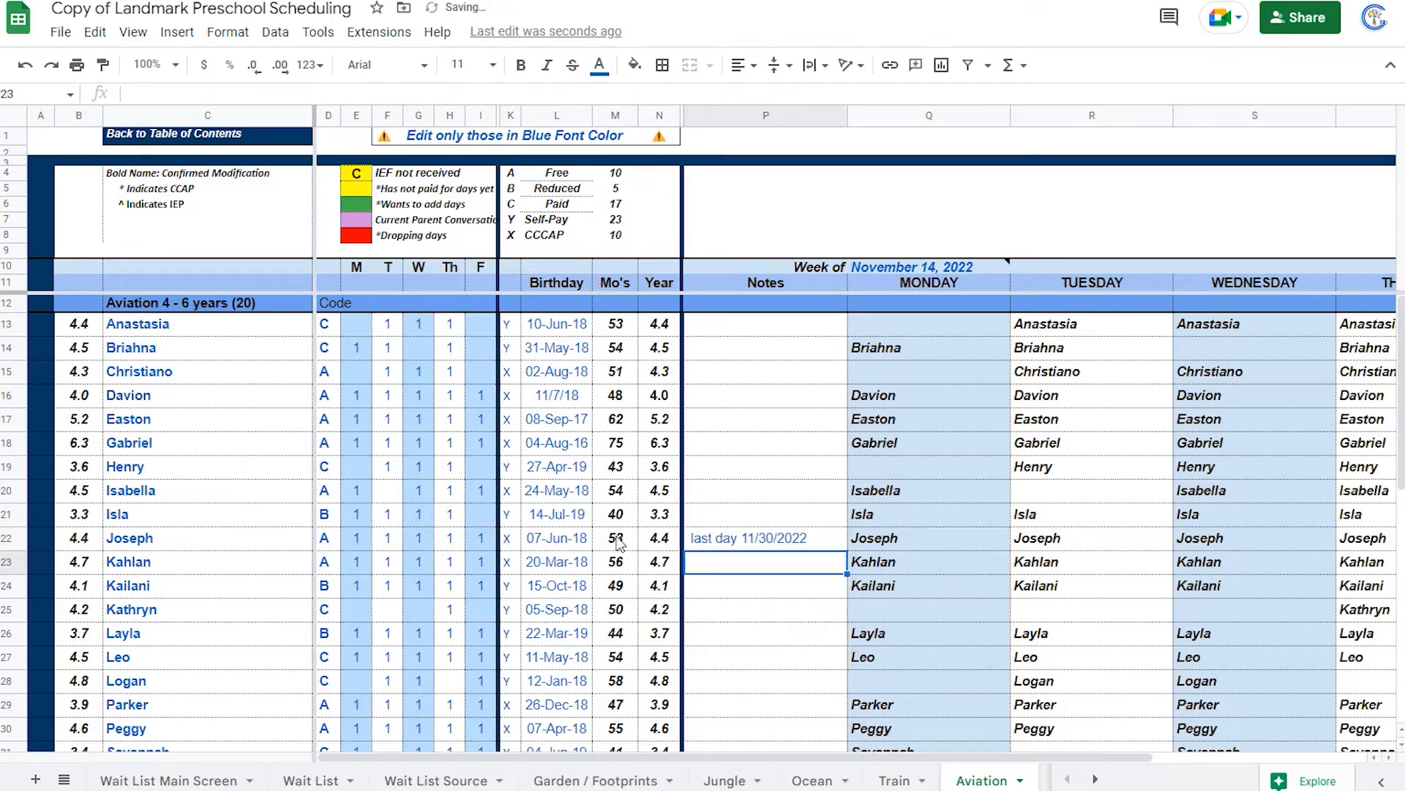
# Fill the Monday to Friday attendance cells E22:I22 of the leaving child with red to mark dropping days.
pyautogui.moveTo(366, 540); pyautogui.dragTo(481, 538)
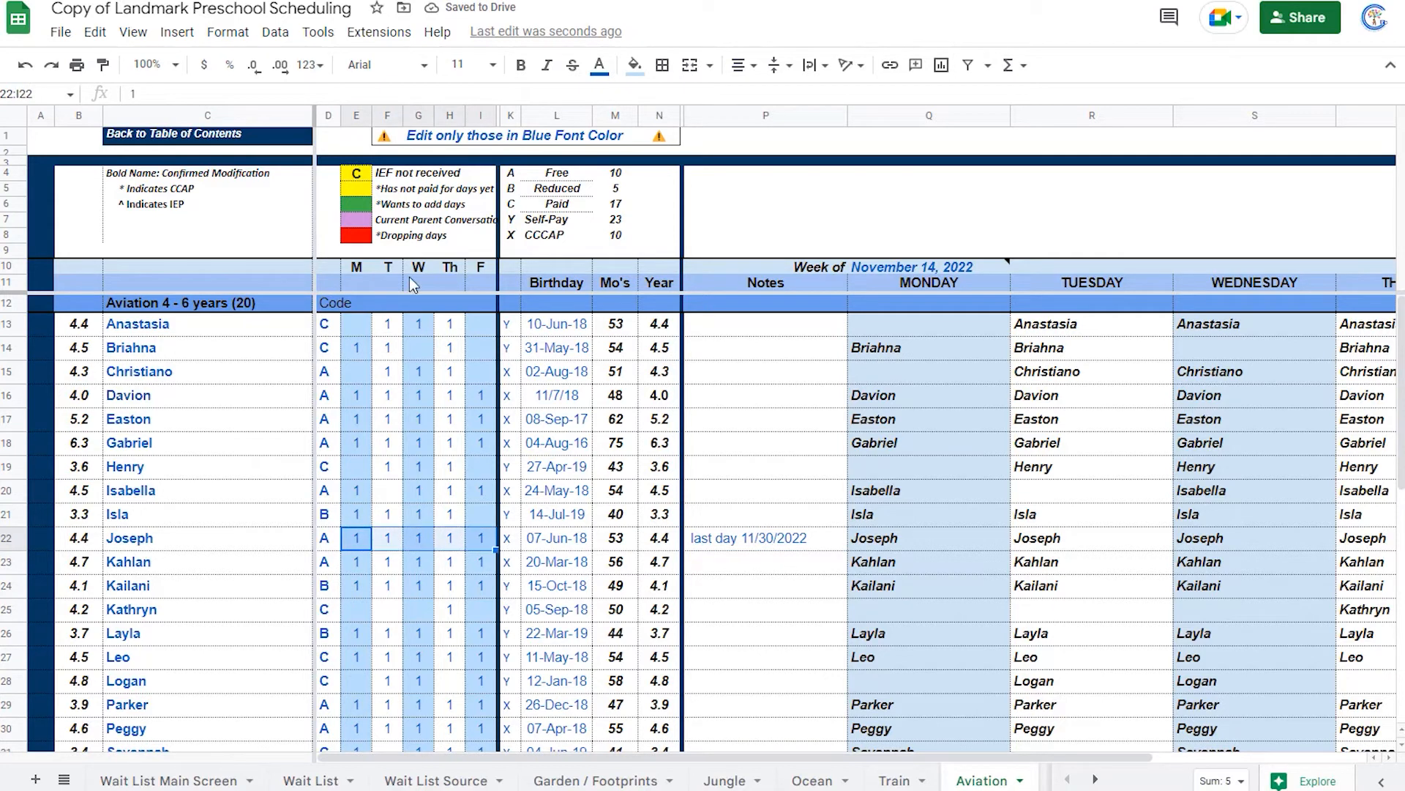
pyautogui.click(634, 64)
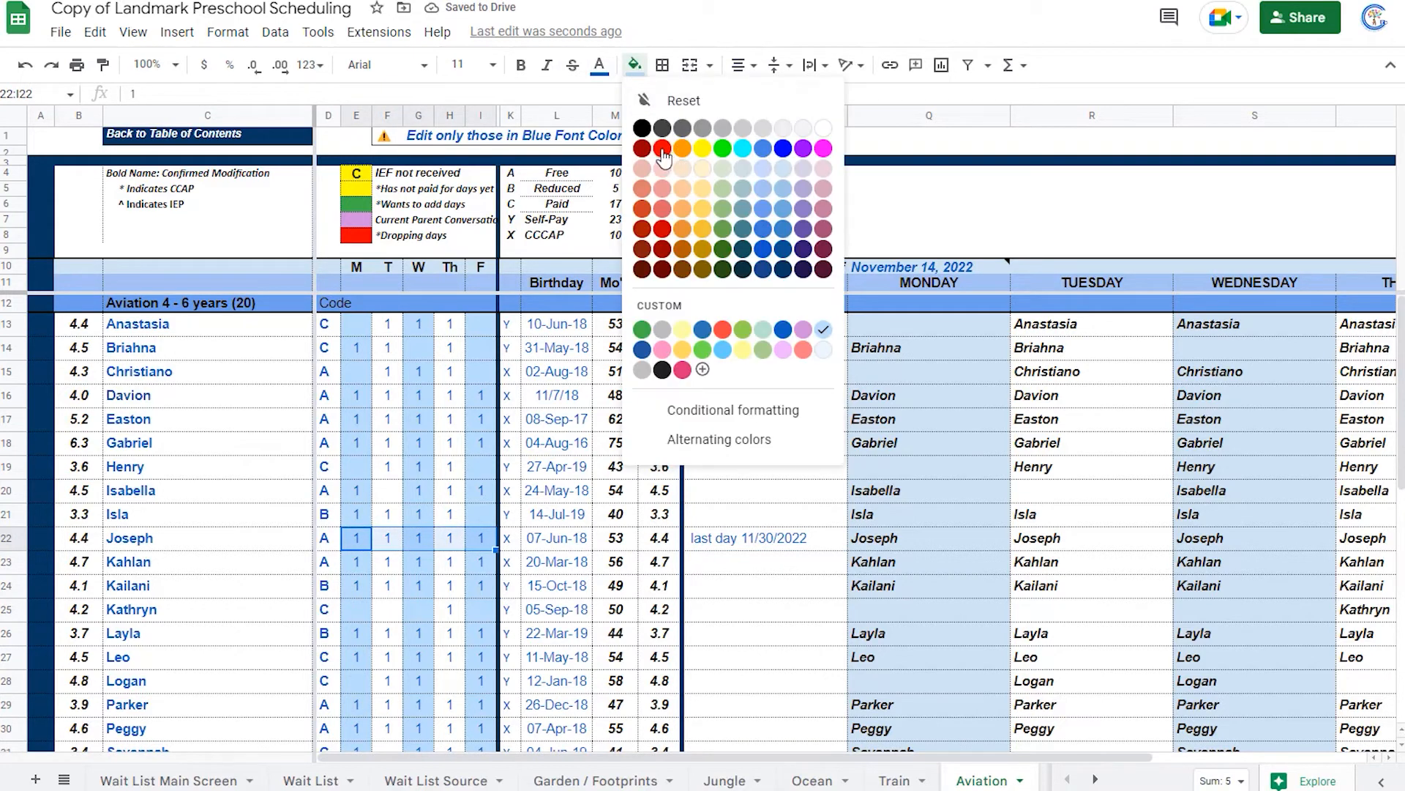
pyautogui.click(663, 161)
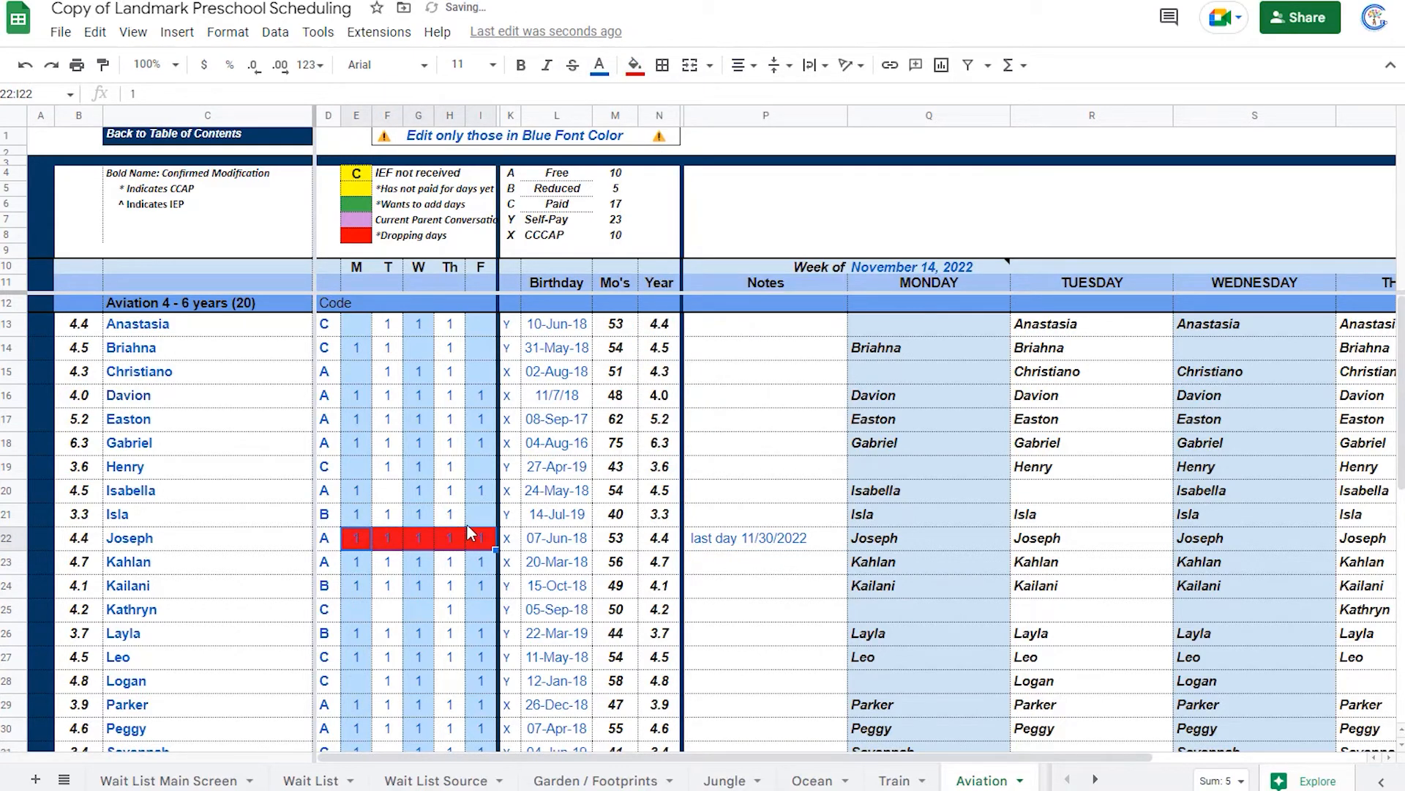
pyautogui.click(483, 542)
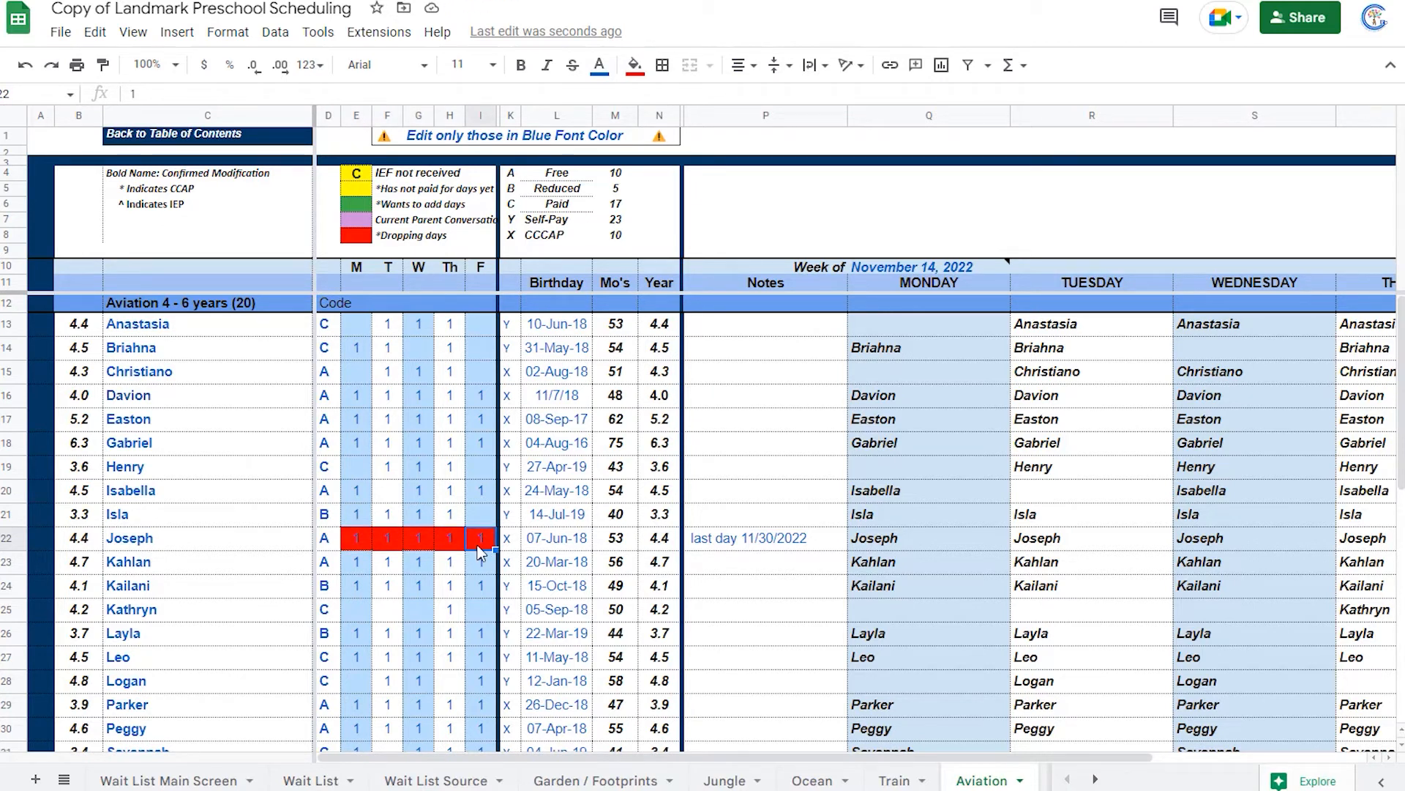
# Change the text colour of the last-day note in row 22 to red.
pyautogui.click(734, 547)
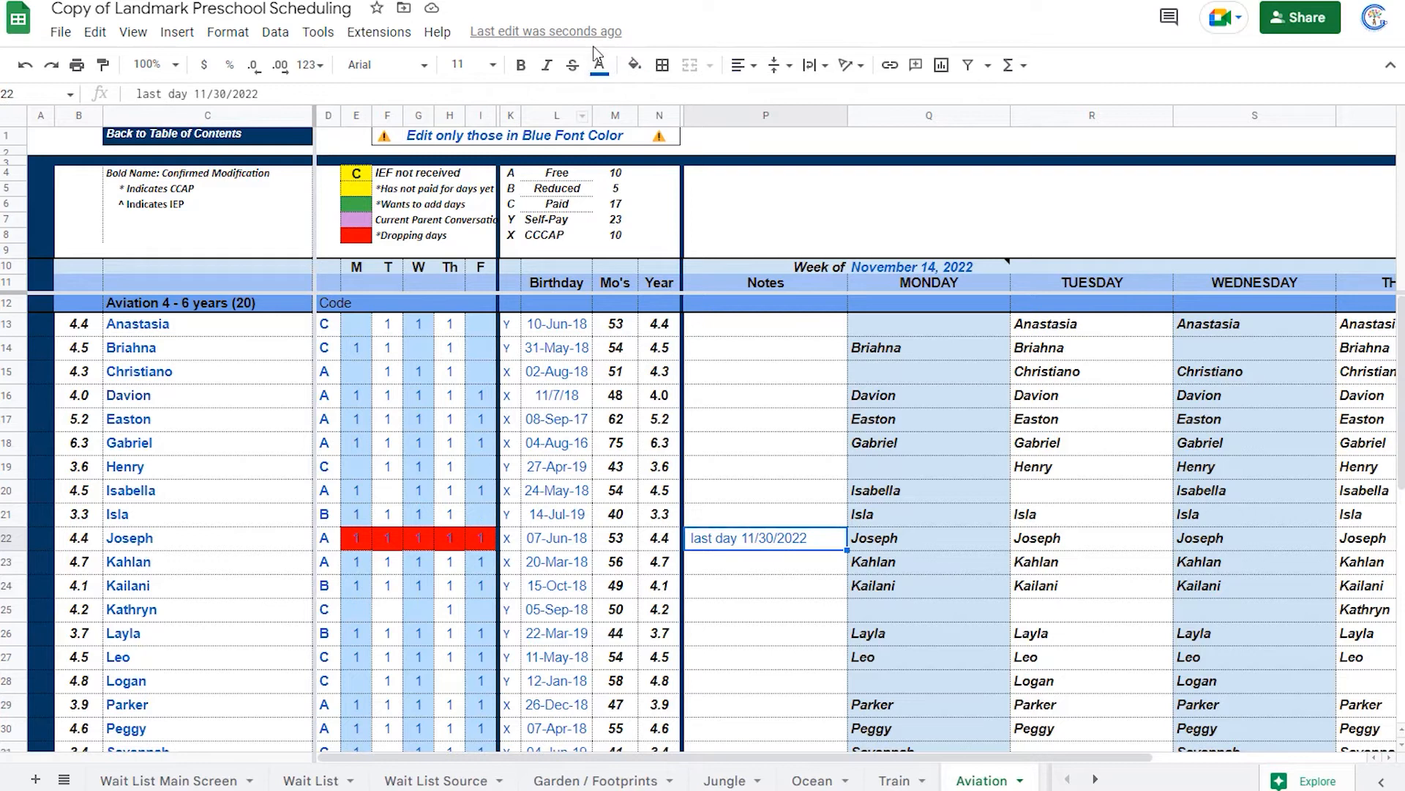
pyautogui.click(599, 64)
pyautogui.click(636, 162)
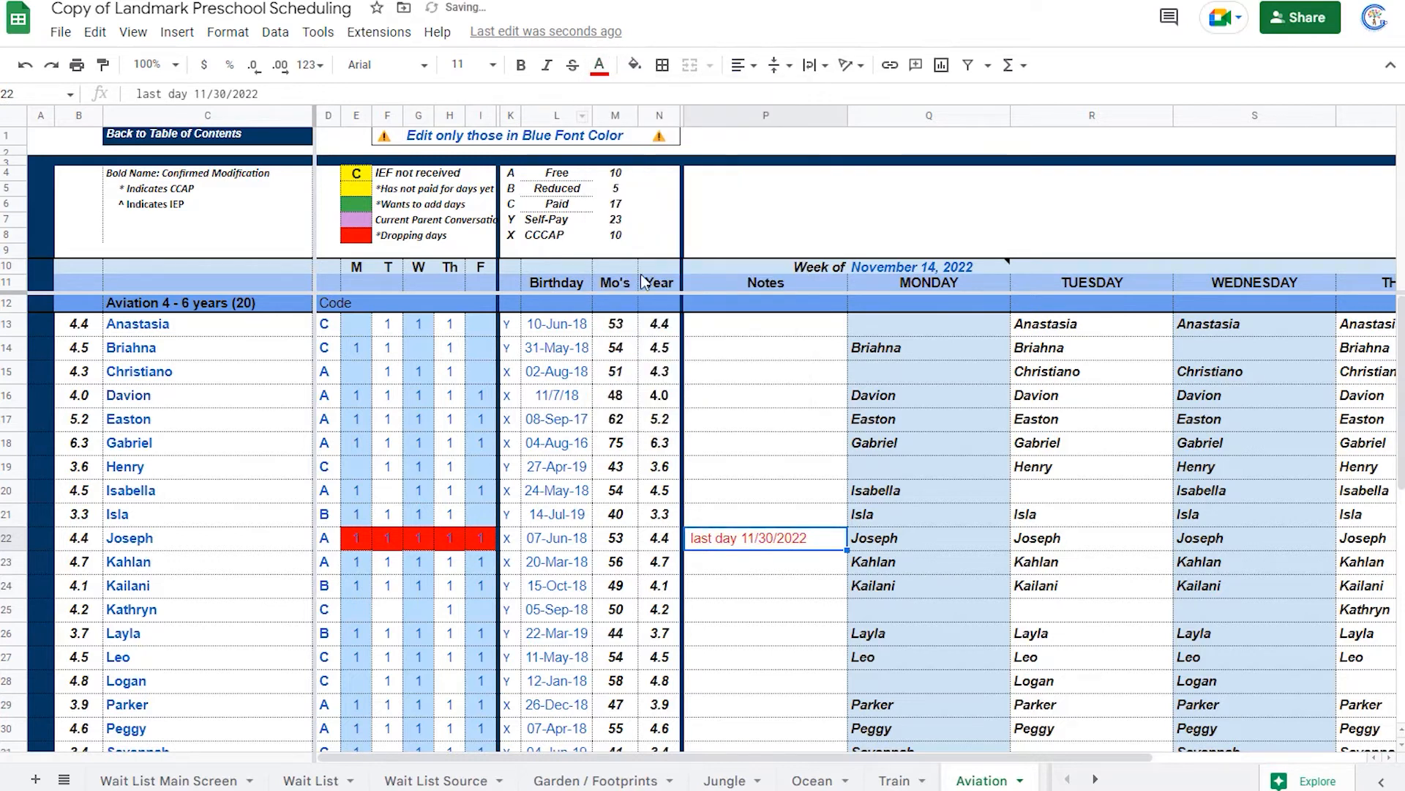
pyautogui.click(742, 469)
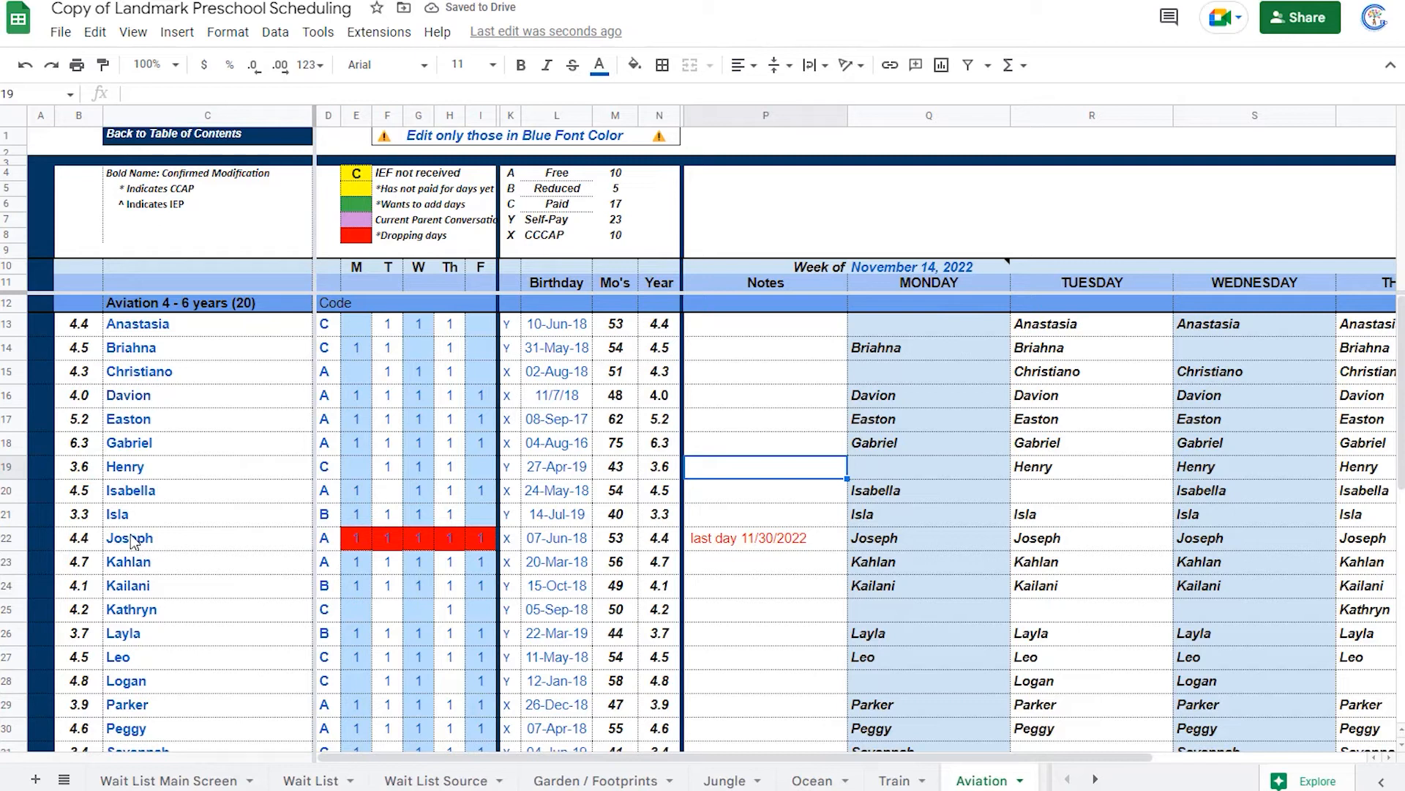
# Move the leaving child's row 22 directly beneath the Withdrawn Below banner on the Aviation sheet.
pyautogui.click(15, 538)
pyautogui.moveTo(15, 539); pyautogui.dragTo(36, 678)
pyautogui.click(221, 707)
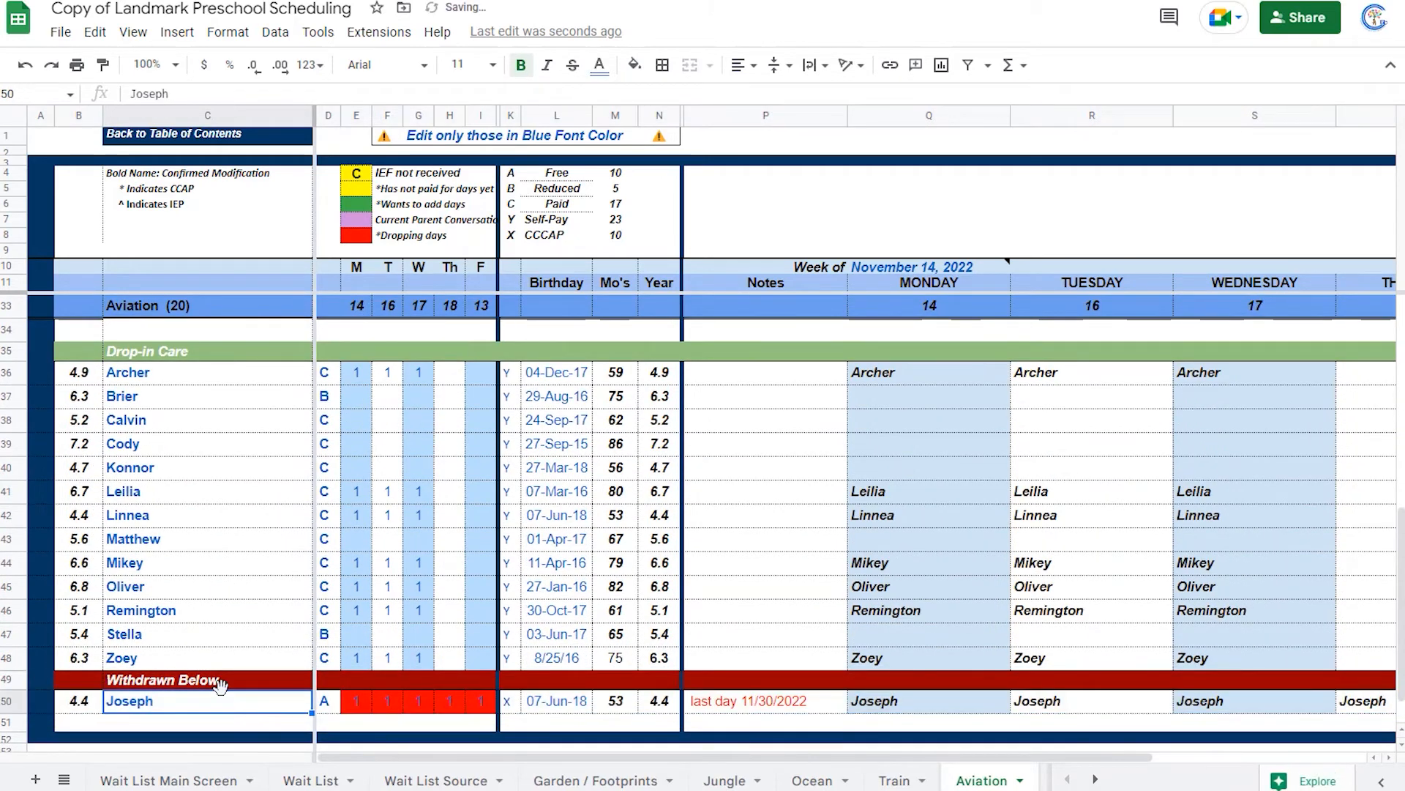
# Clear the withdrawn child's codes and attendance days in D50:K50 and delete the child's row 50.
pyautogui.moveTo(333, 702); pyautogui.dragTo(521, 709)
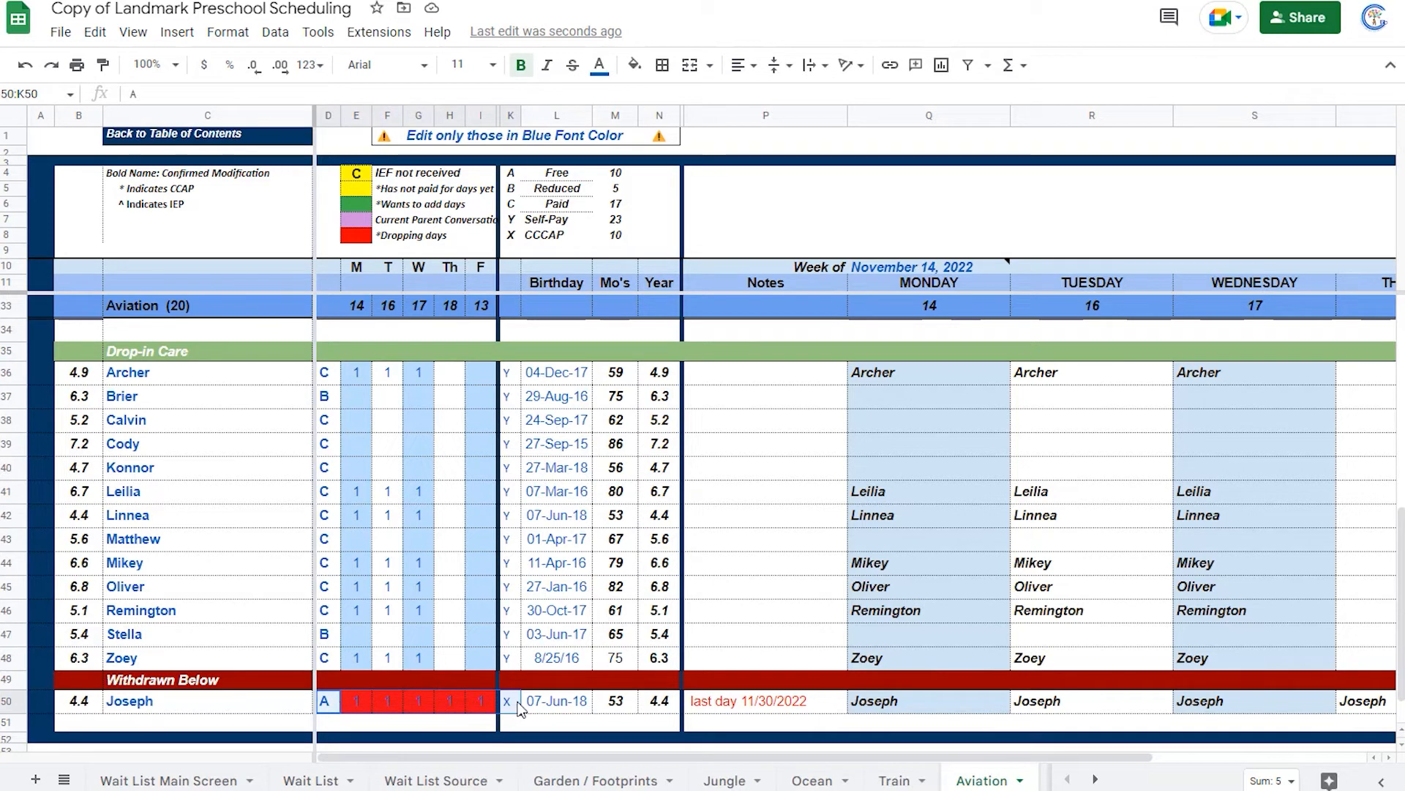
pyautogui.press('Delete')
pyautogui.click(513, 707)
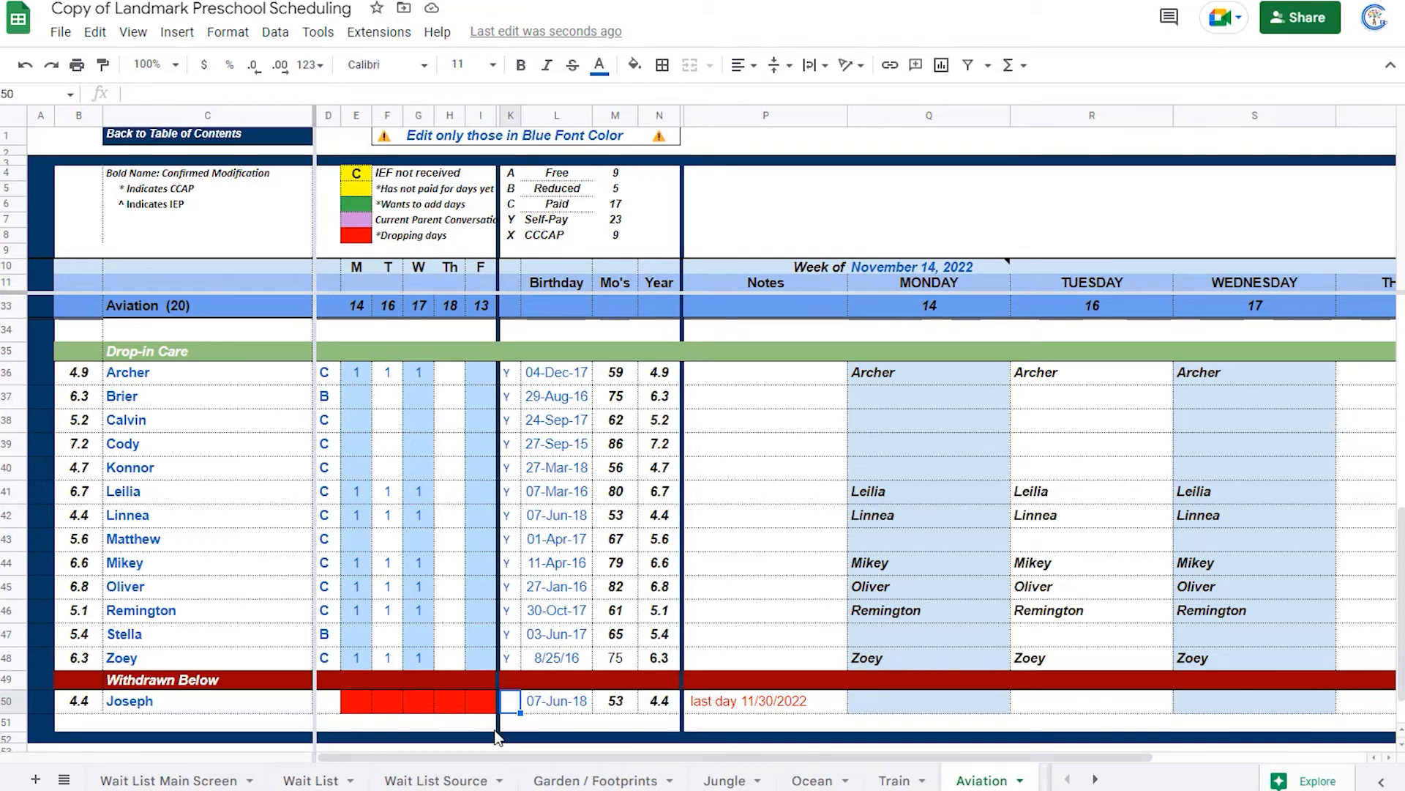
pyautogui.rightClick(14, 704)
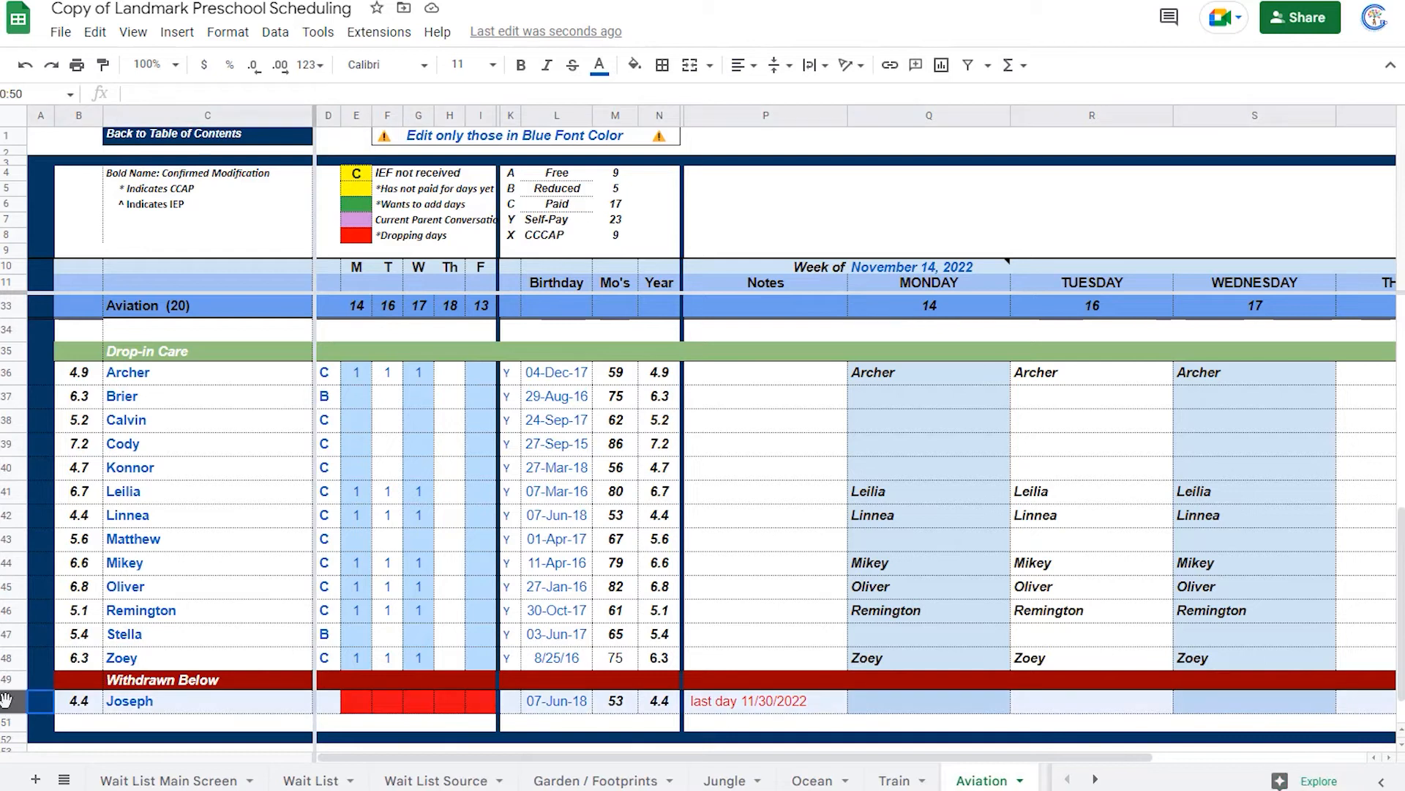
pyautogui.click(72, 472)
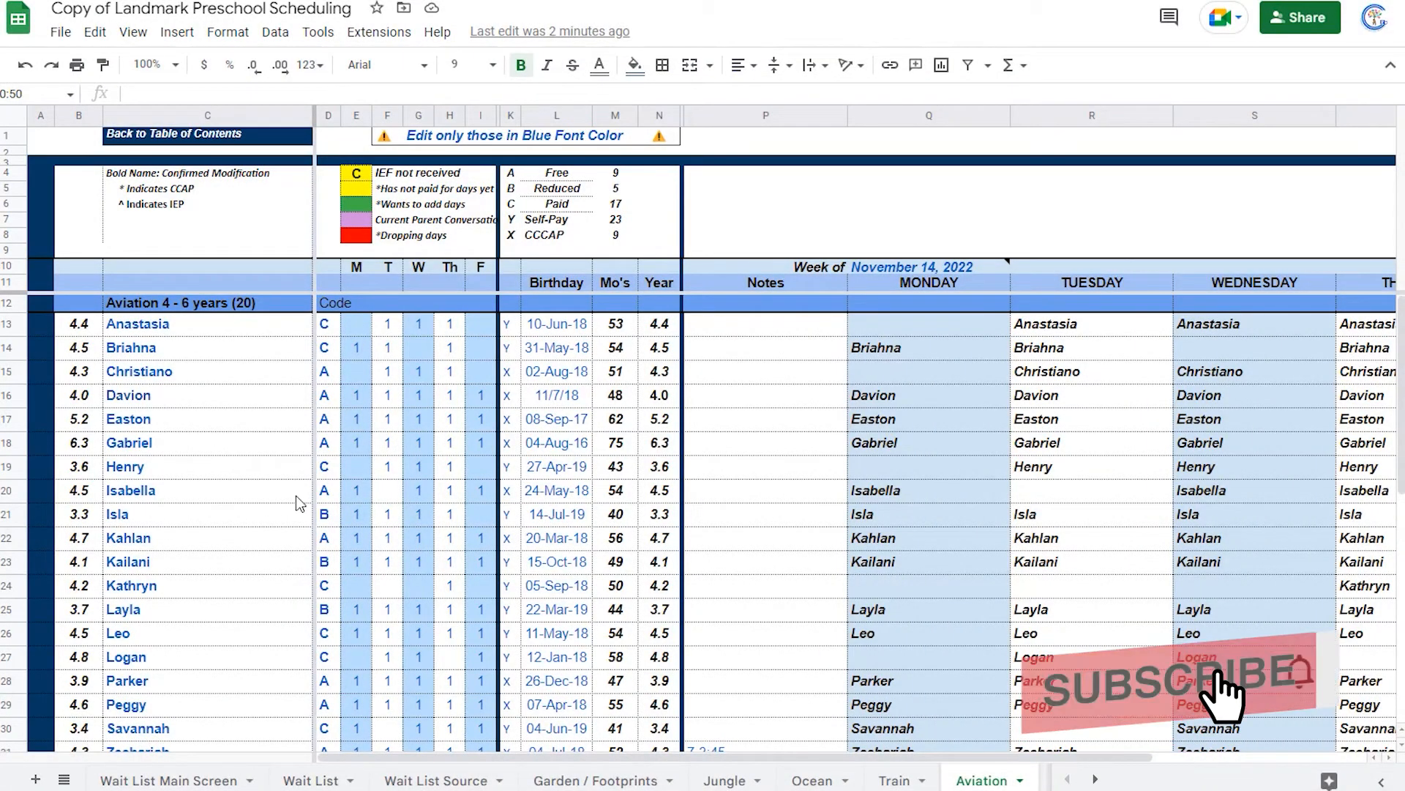
# Examine the Drop-in Care section of the Aviation sheet, including the children's Monday to Wednesday attendance marks and codes.
pyautogui.scroll(-5, 296, 498)
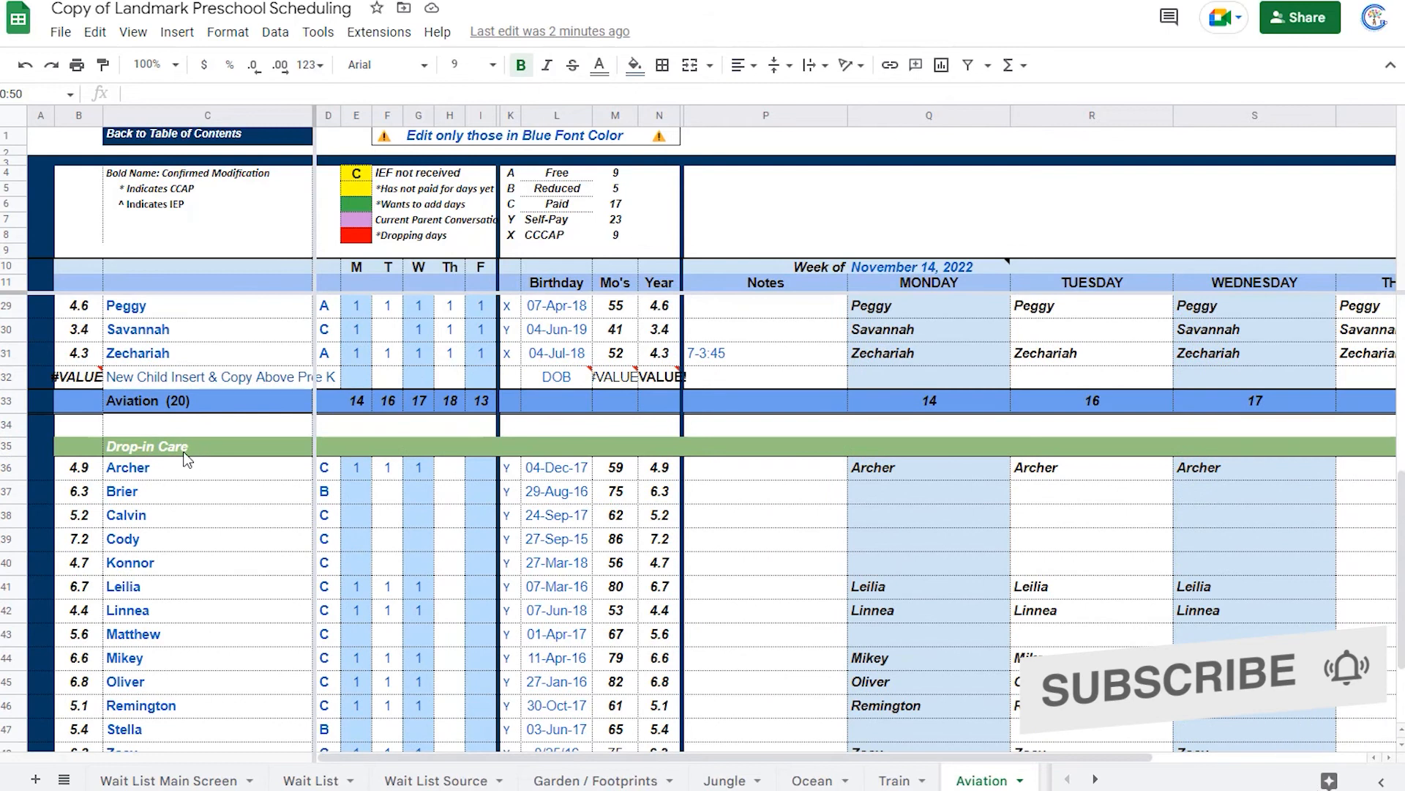
pyautogui.click(217, 452)
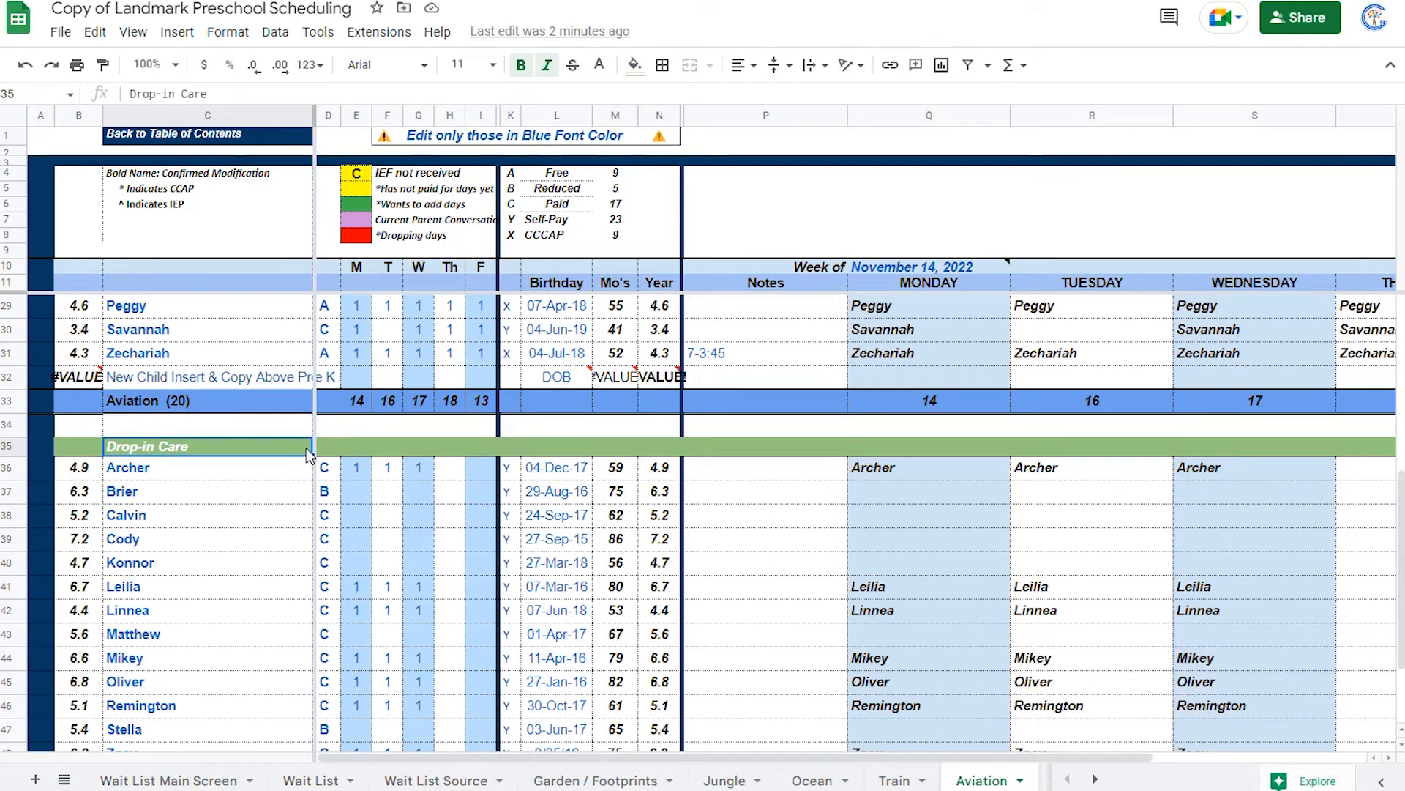
pyautogui.scroll(-1, 306, 454)
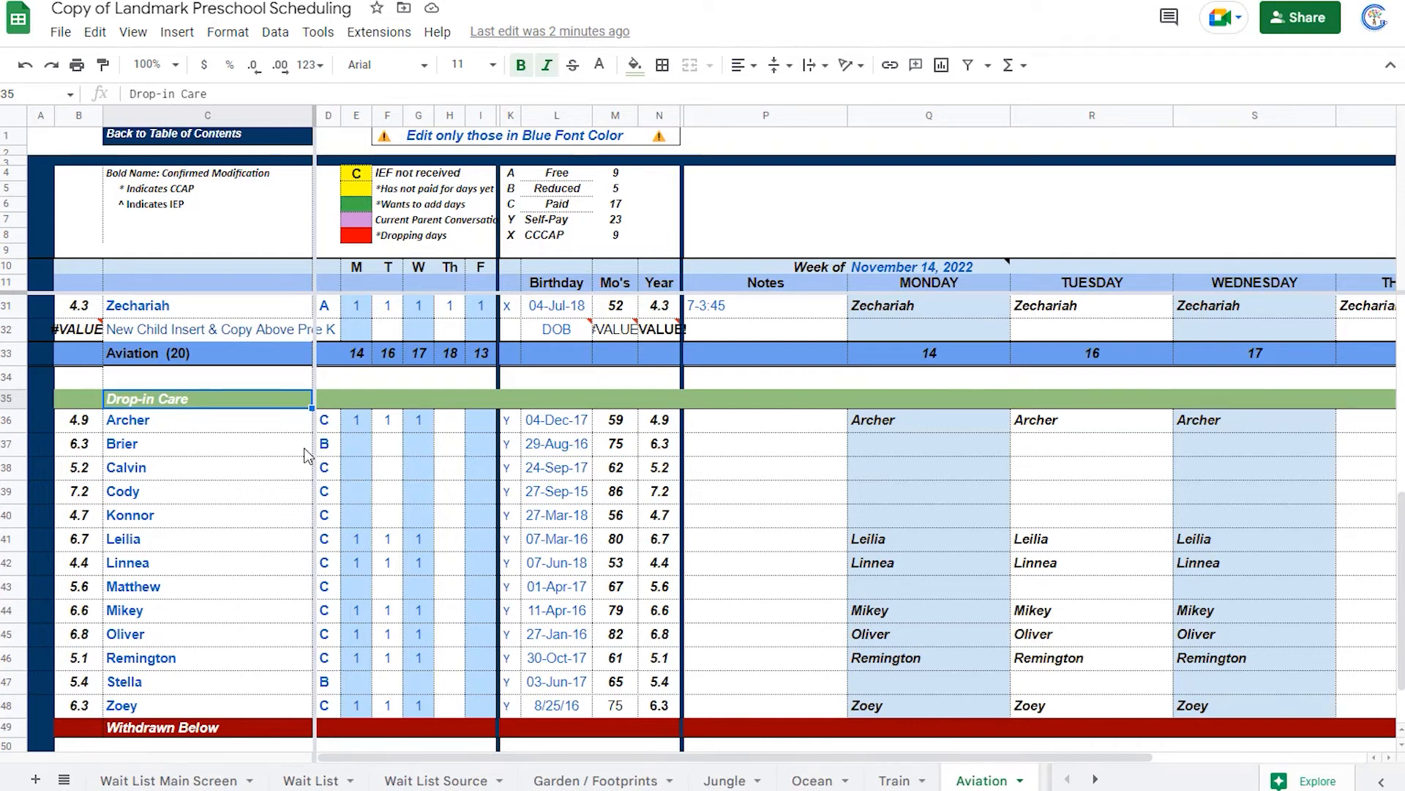
pyautogui.click(161, 492)
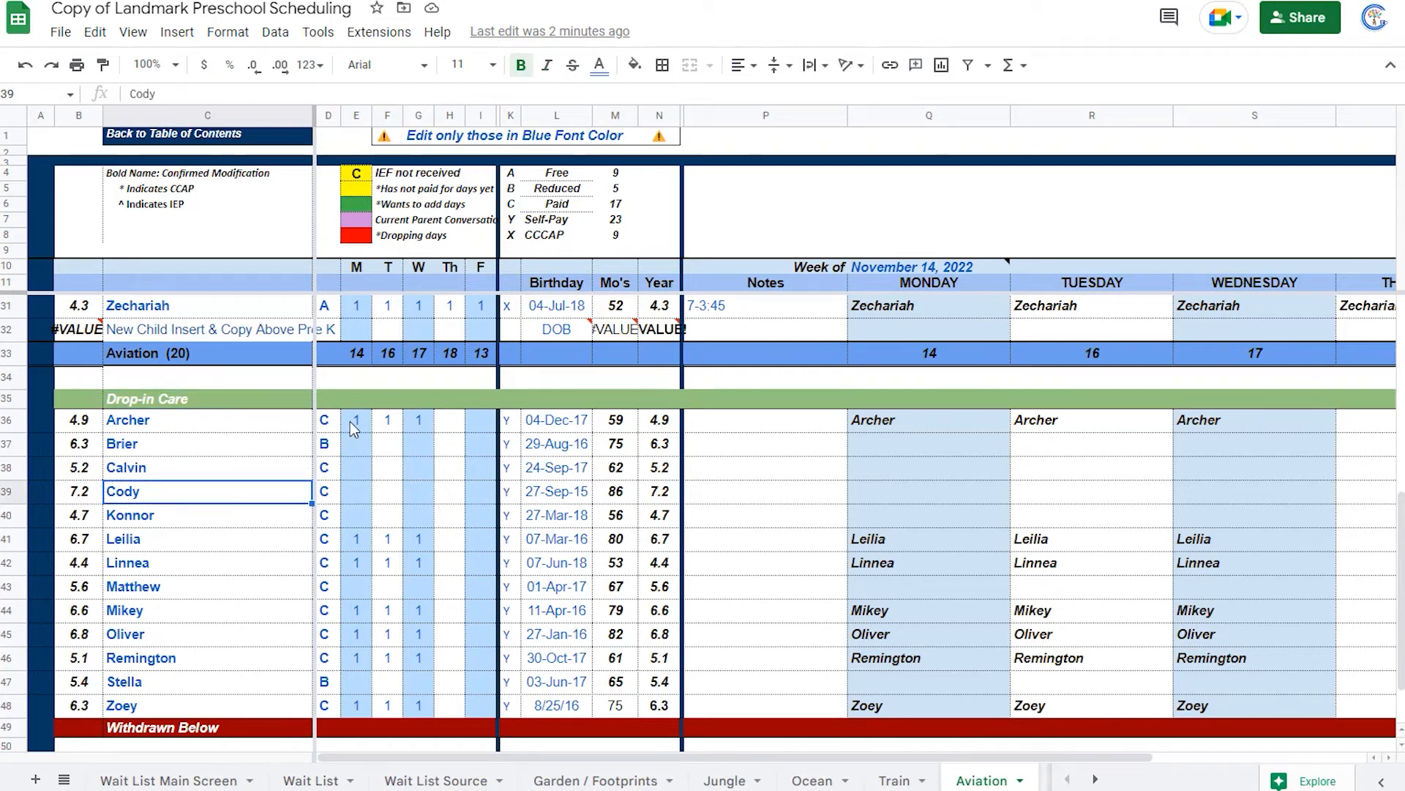
pyautogui.moveTo(351, 427); pyautogui.dragTo(427, 432)
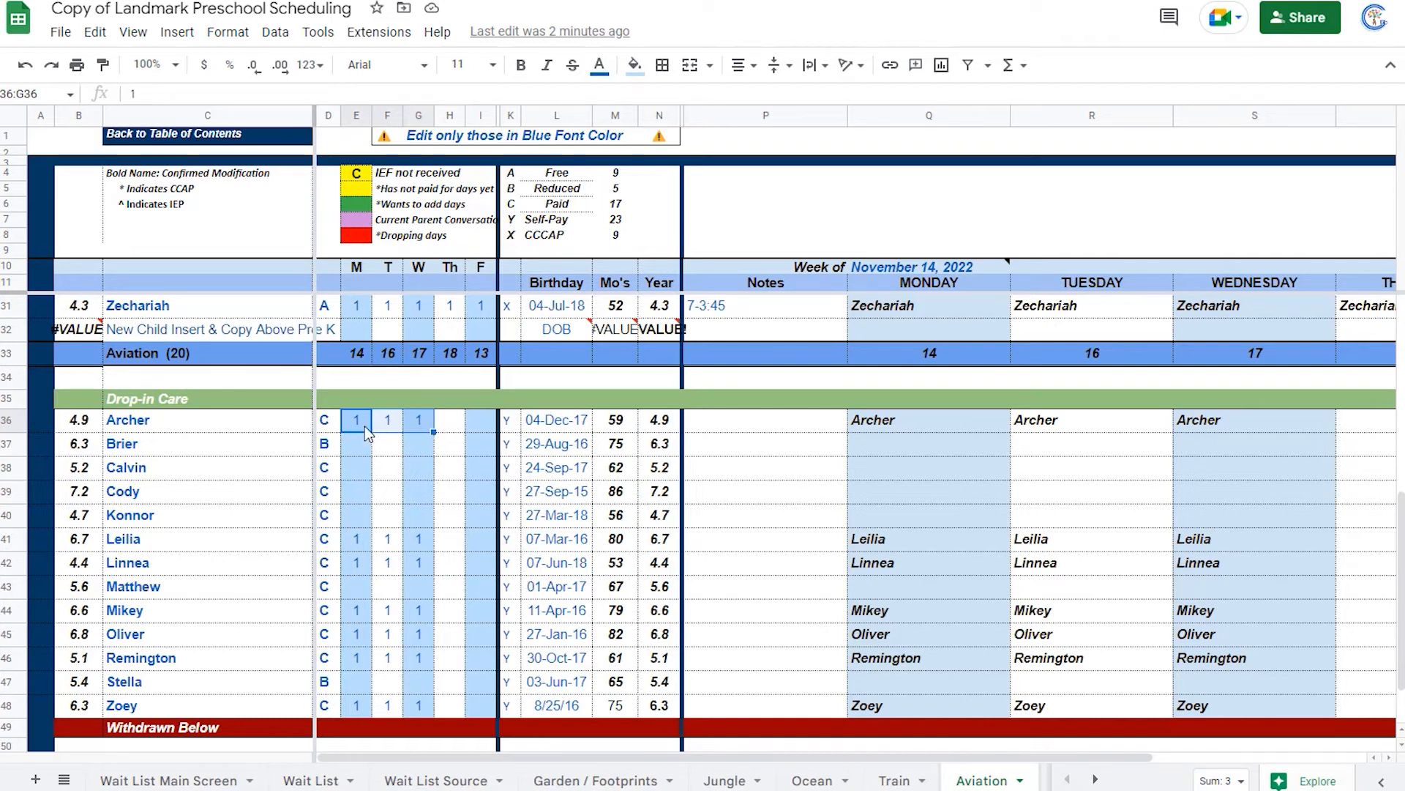
pyautogui.click(419, 422)
pyautogui.click(365, 547)
pyautogui.click(417, 544)
pyautogui.click(413, 568)
pyautogui.click(330, 570)
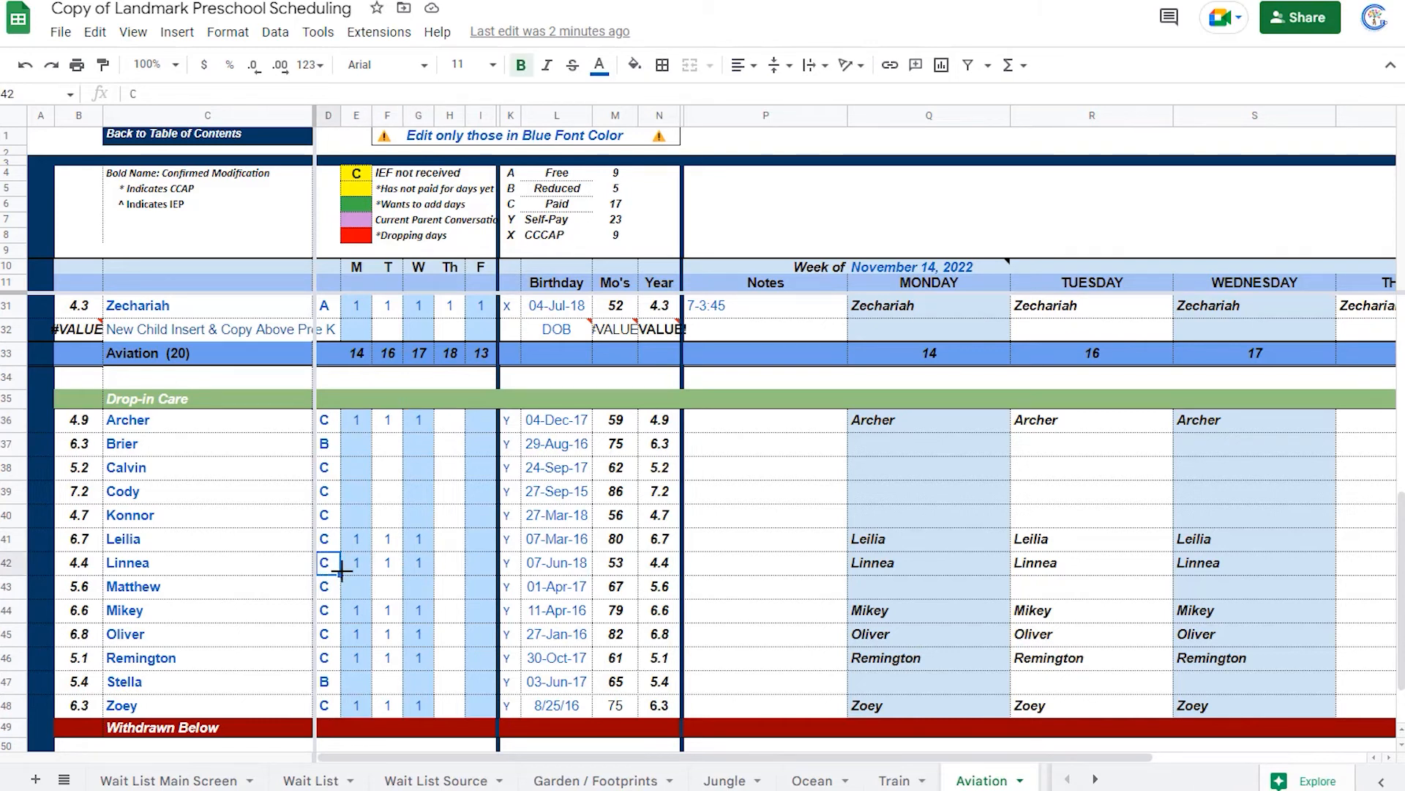